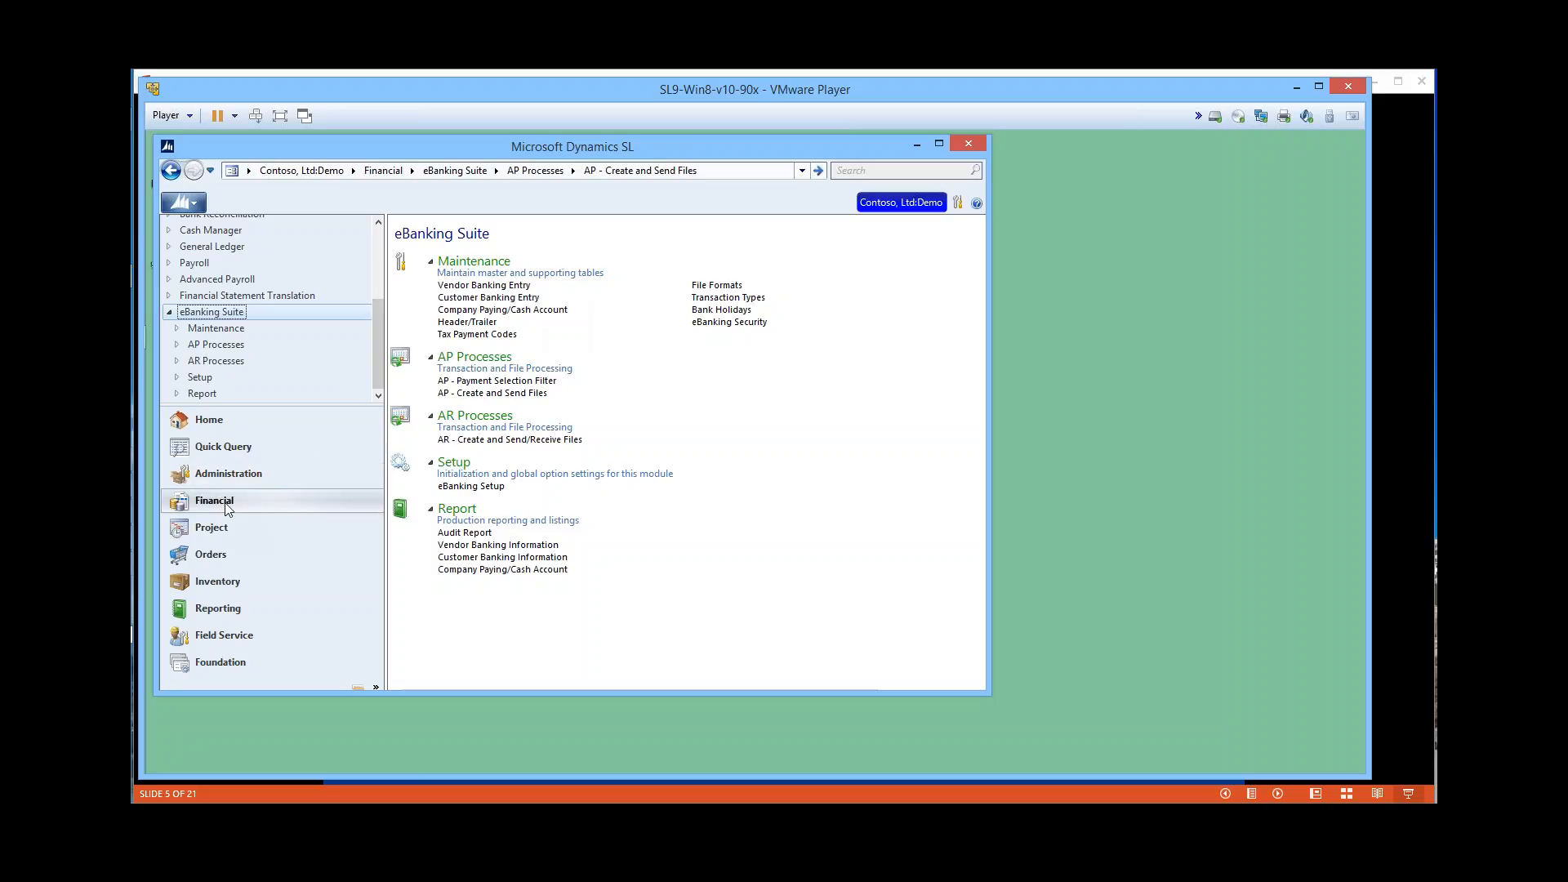
Open the eBanking Suite's File Formats screen with the Positive Pay formats, and enlarge its window to show more rows.
left_click_drag(378, 330, 378, 251)
left_click(171, 234)
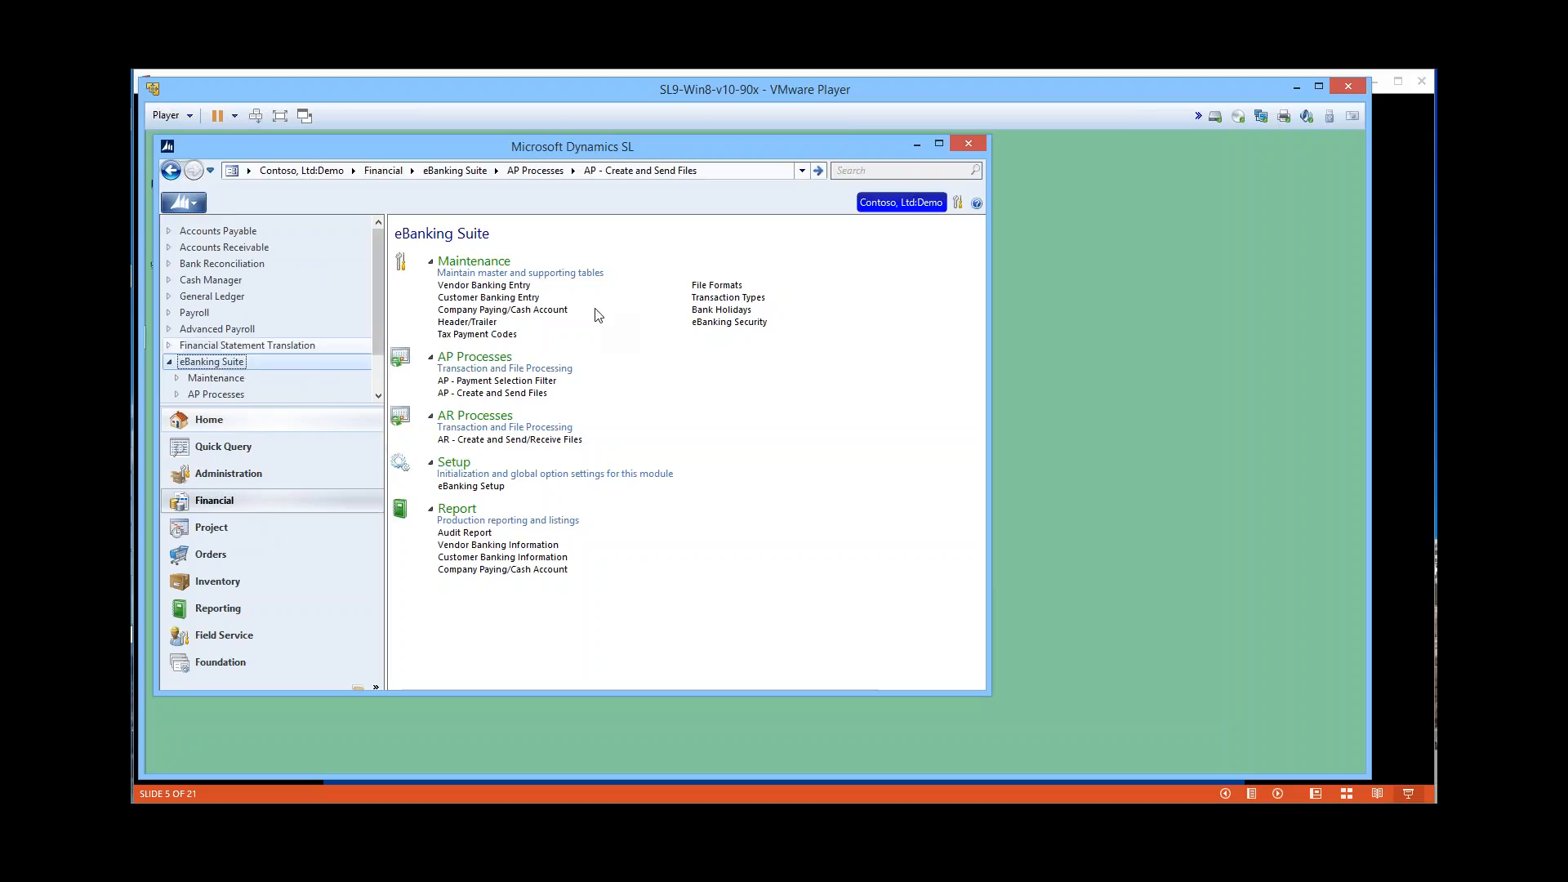
left_click(724, 285)
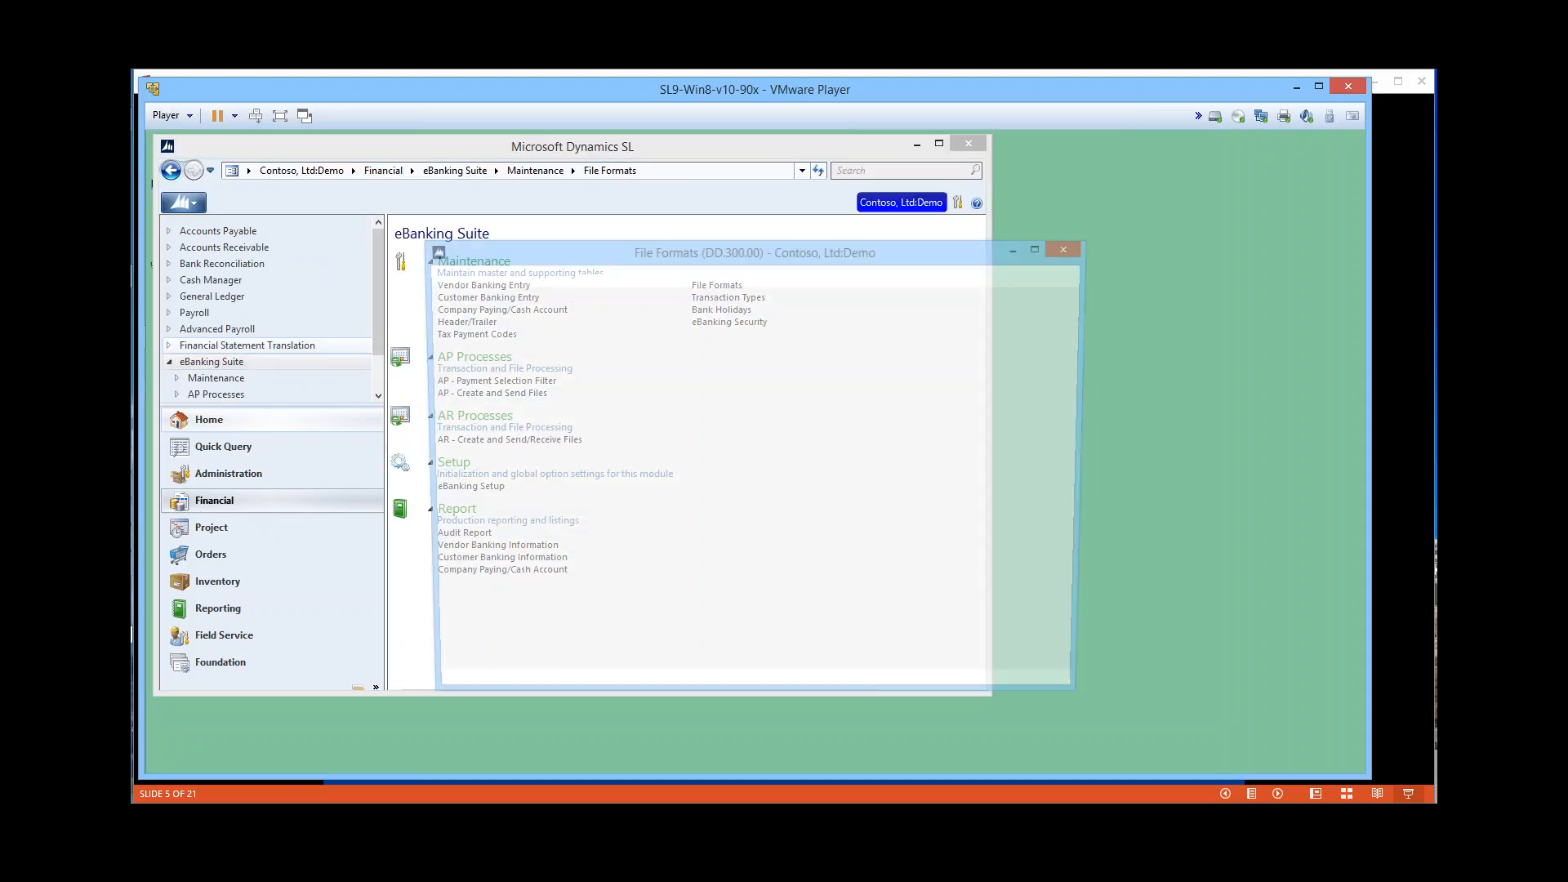
left_click(615, 301)
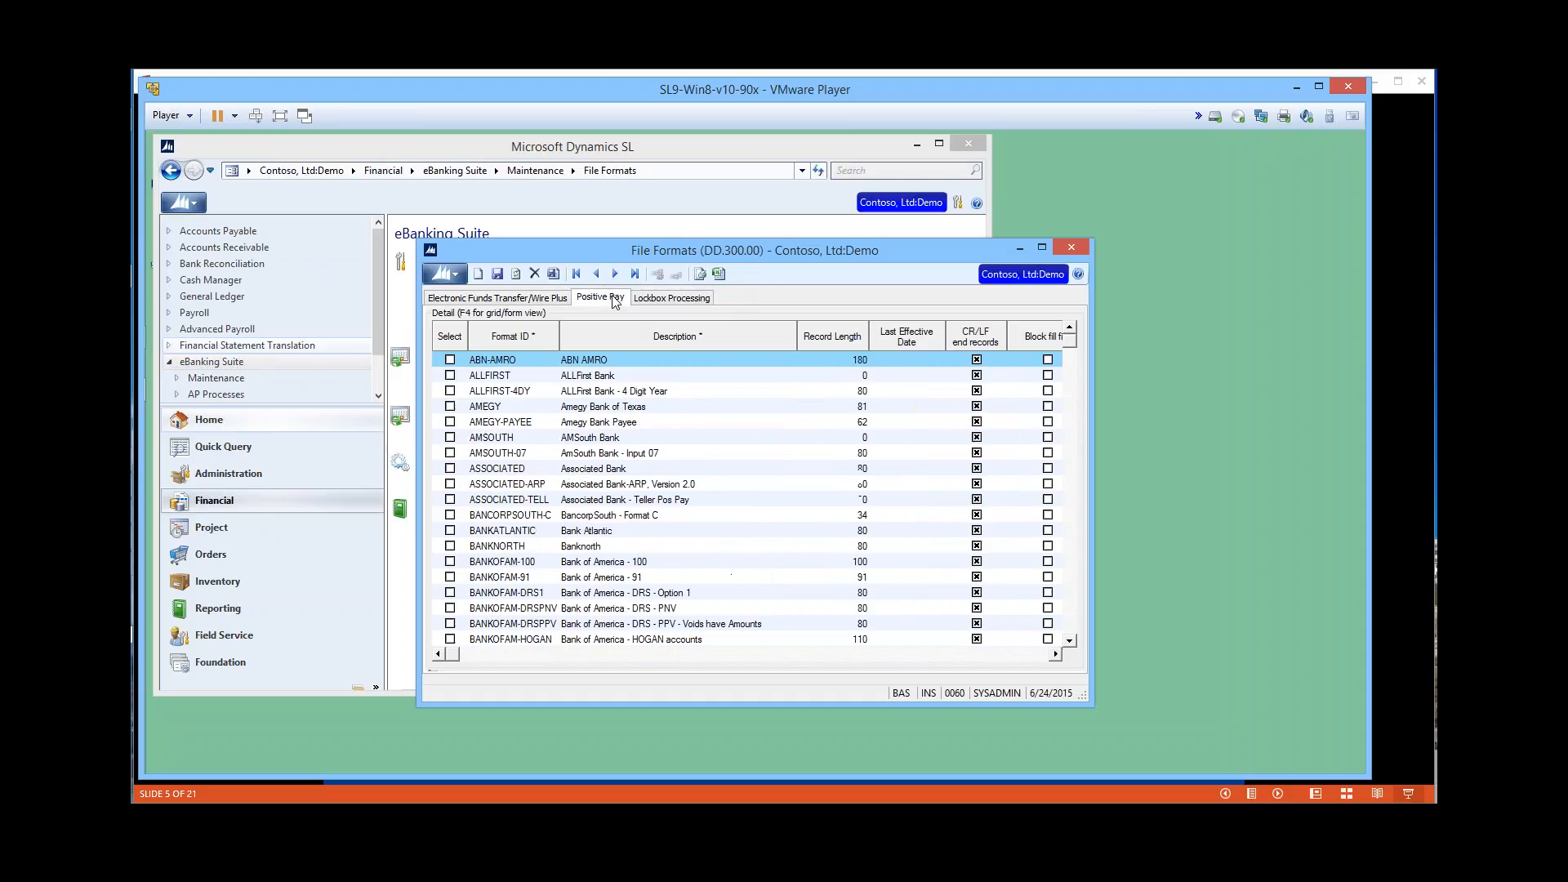
left_click_drag(674, 253, 664, 191)
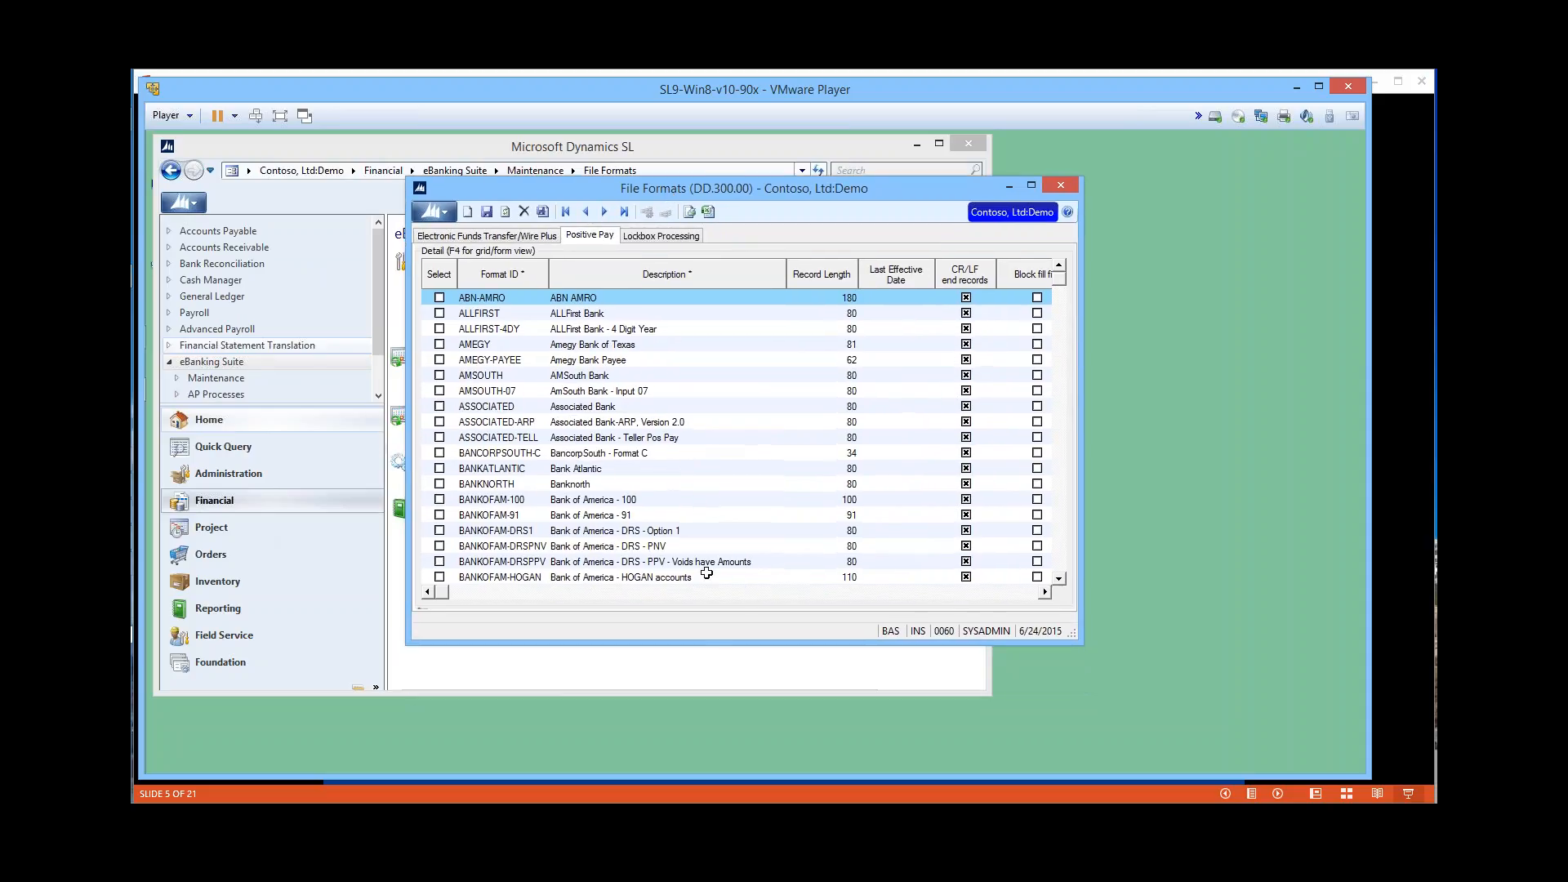
left_click_drag(722, 646, 729, 738)
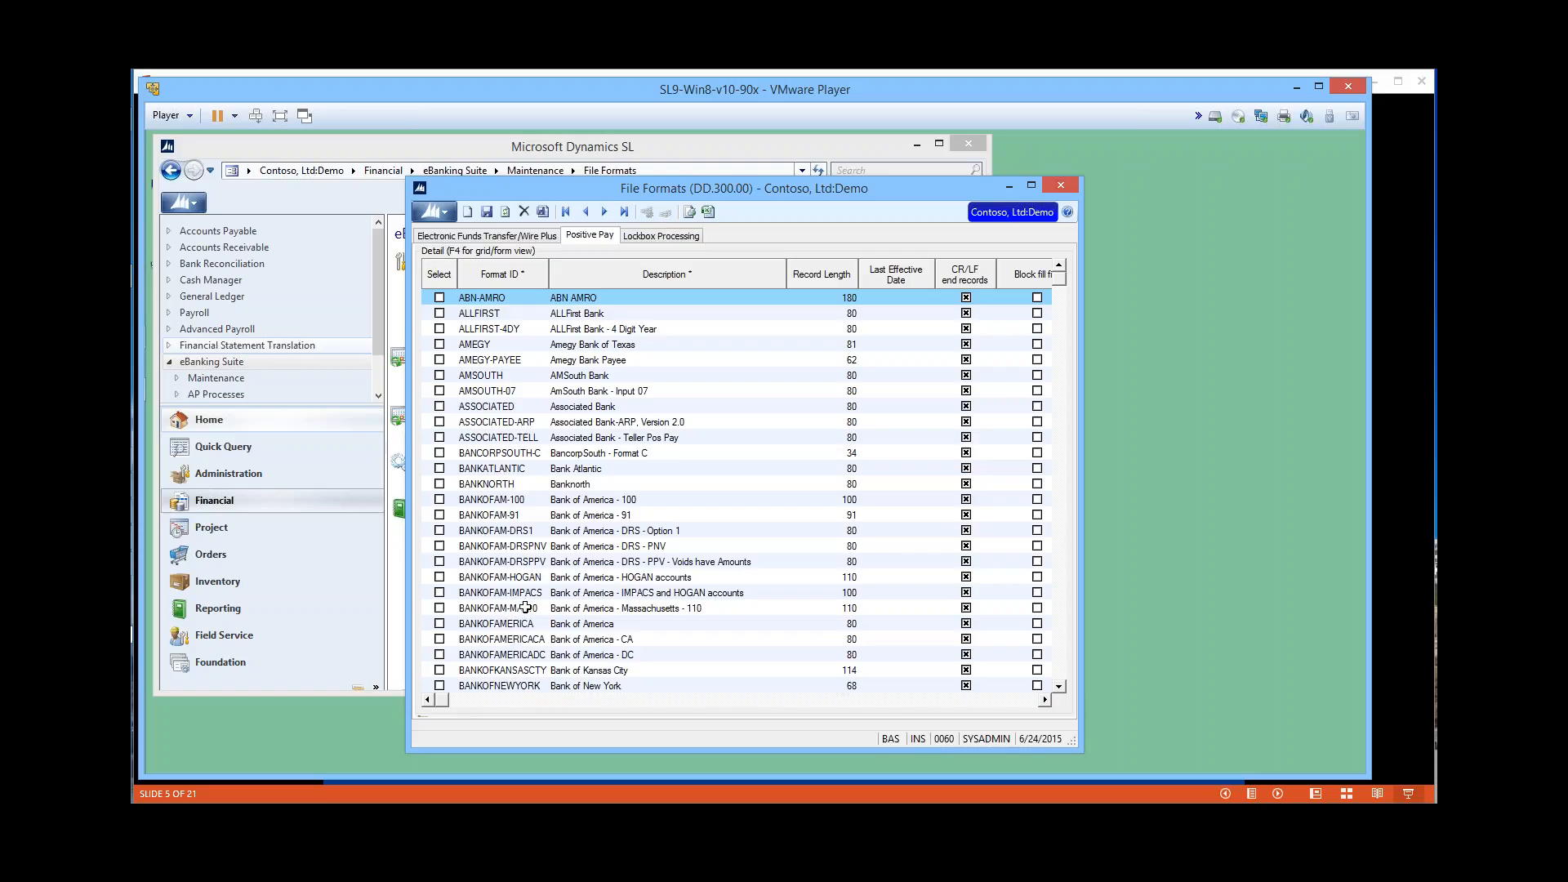
Review the available Positive Pay bank formats through the end of the list, and close File Formats.
left_click(1064, 668)
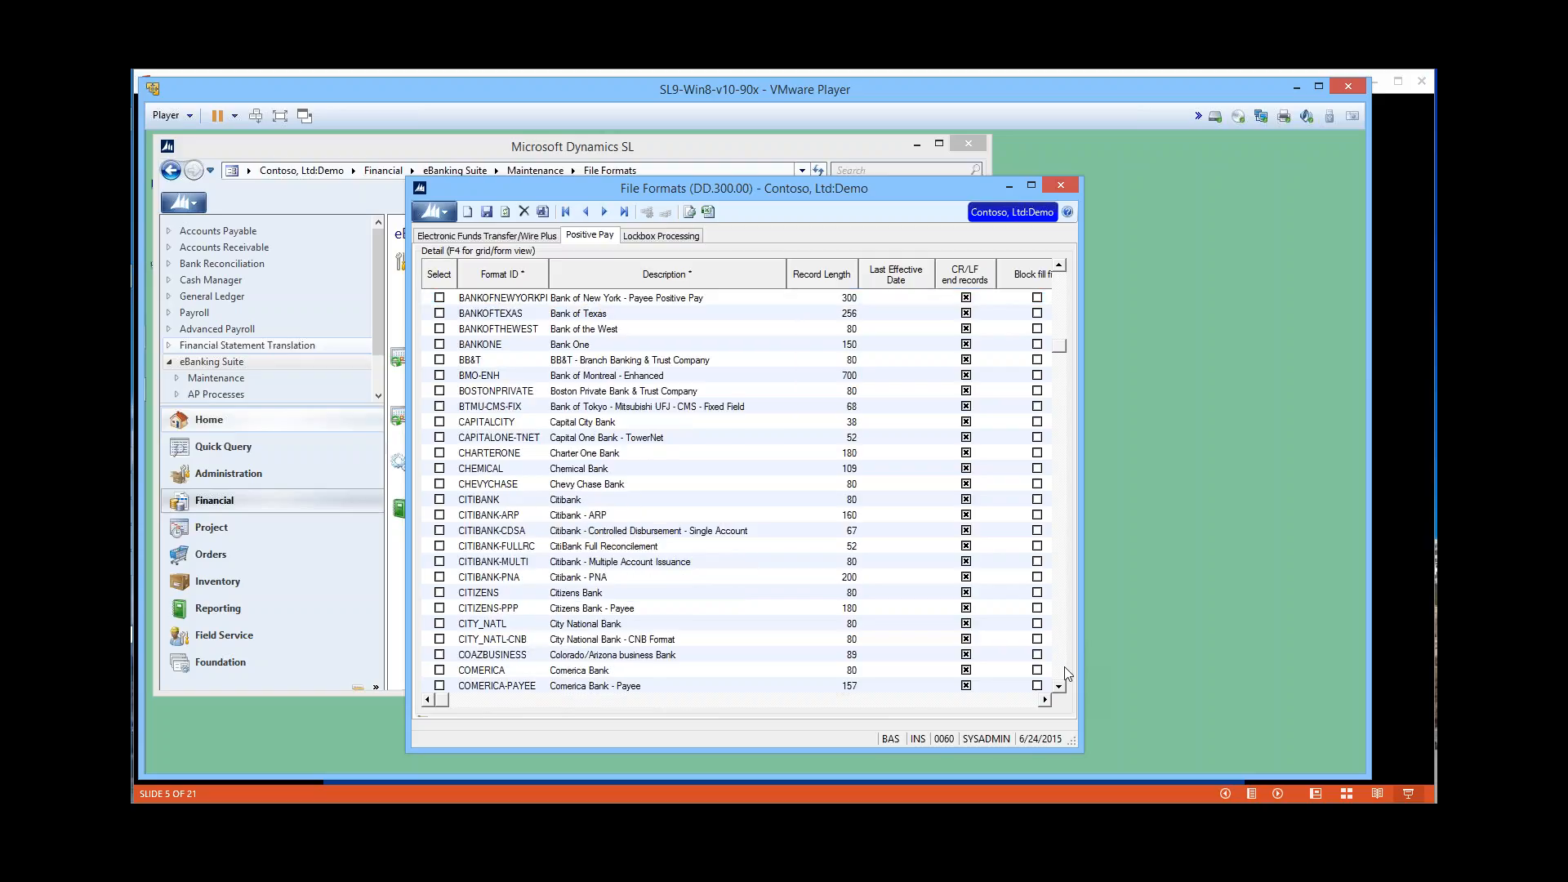
left_click(1065, 671)
left_click(1065, 671)
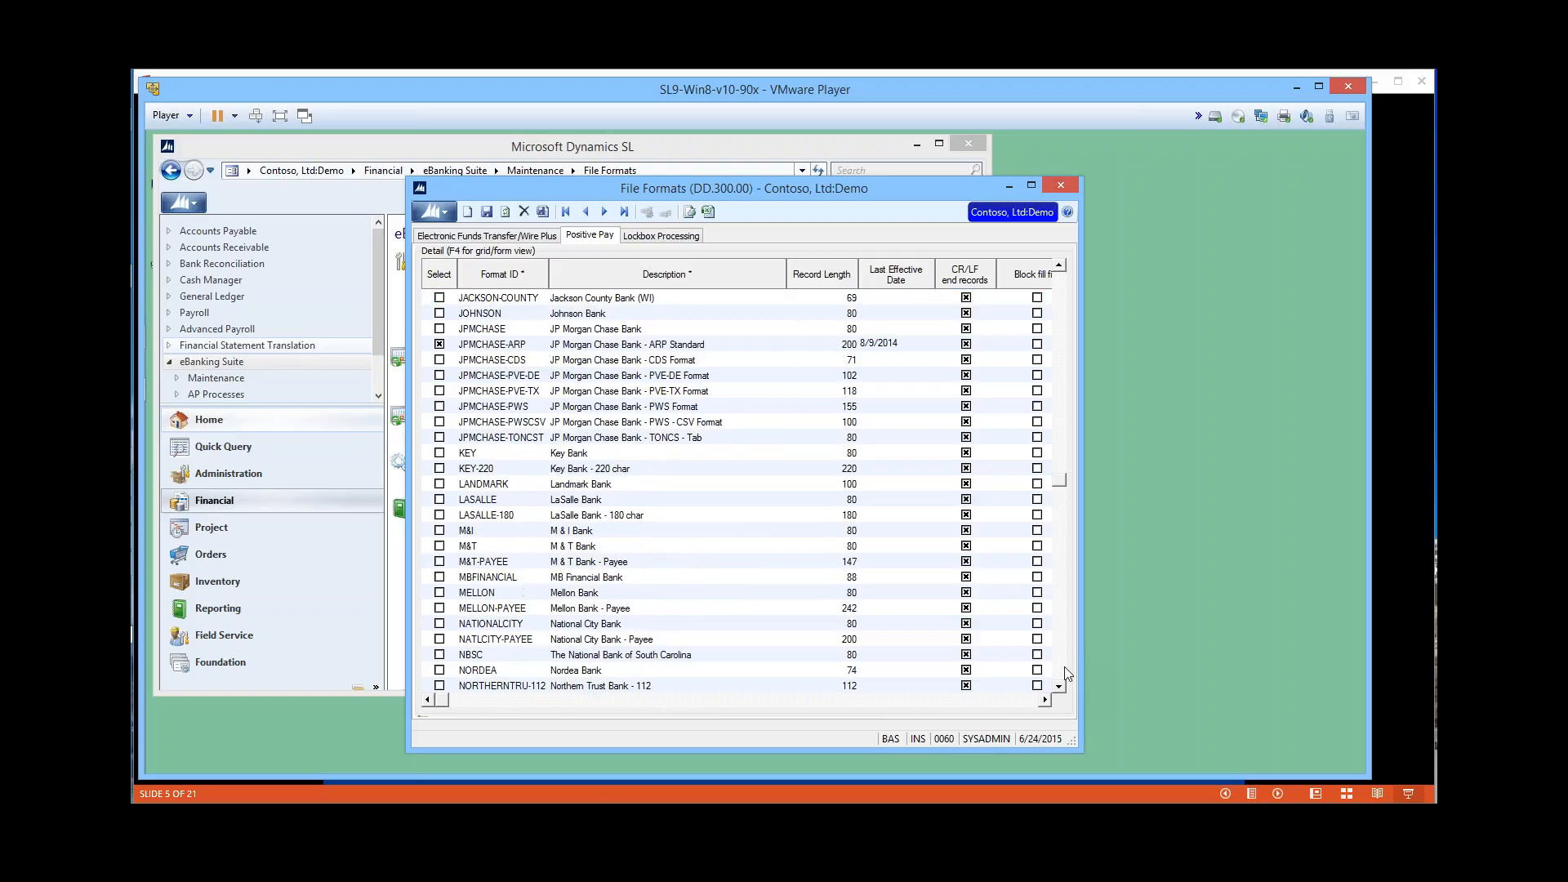
left_click(1065, 673)
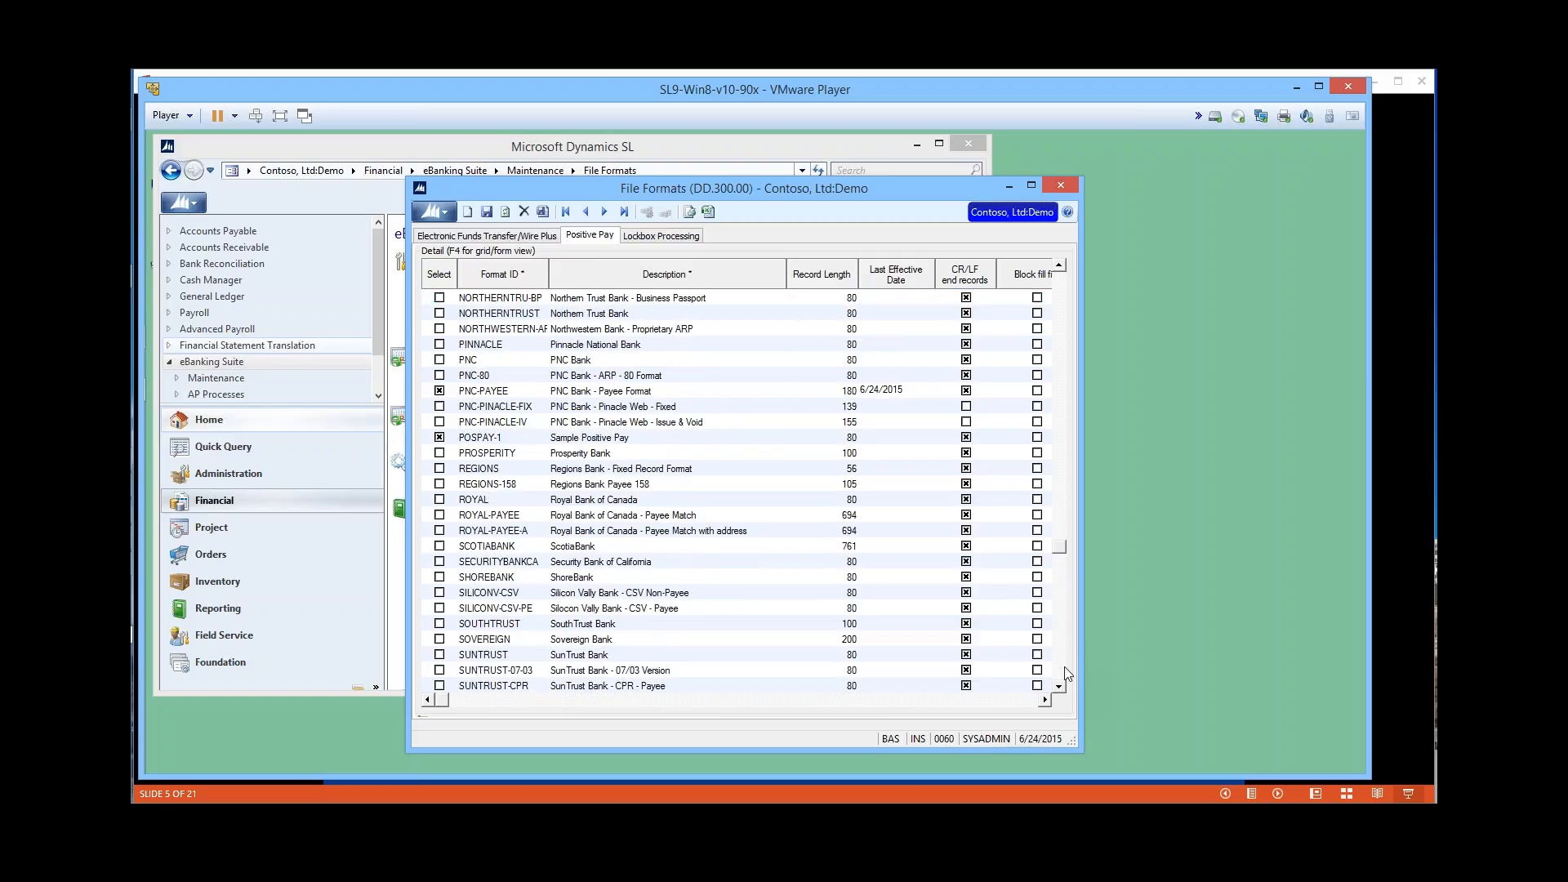
left_click(1065, 671)
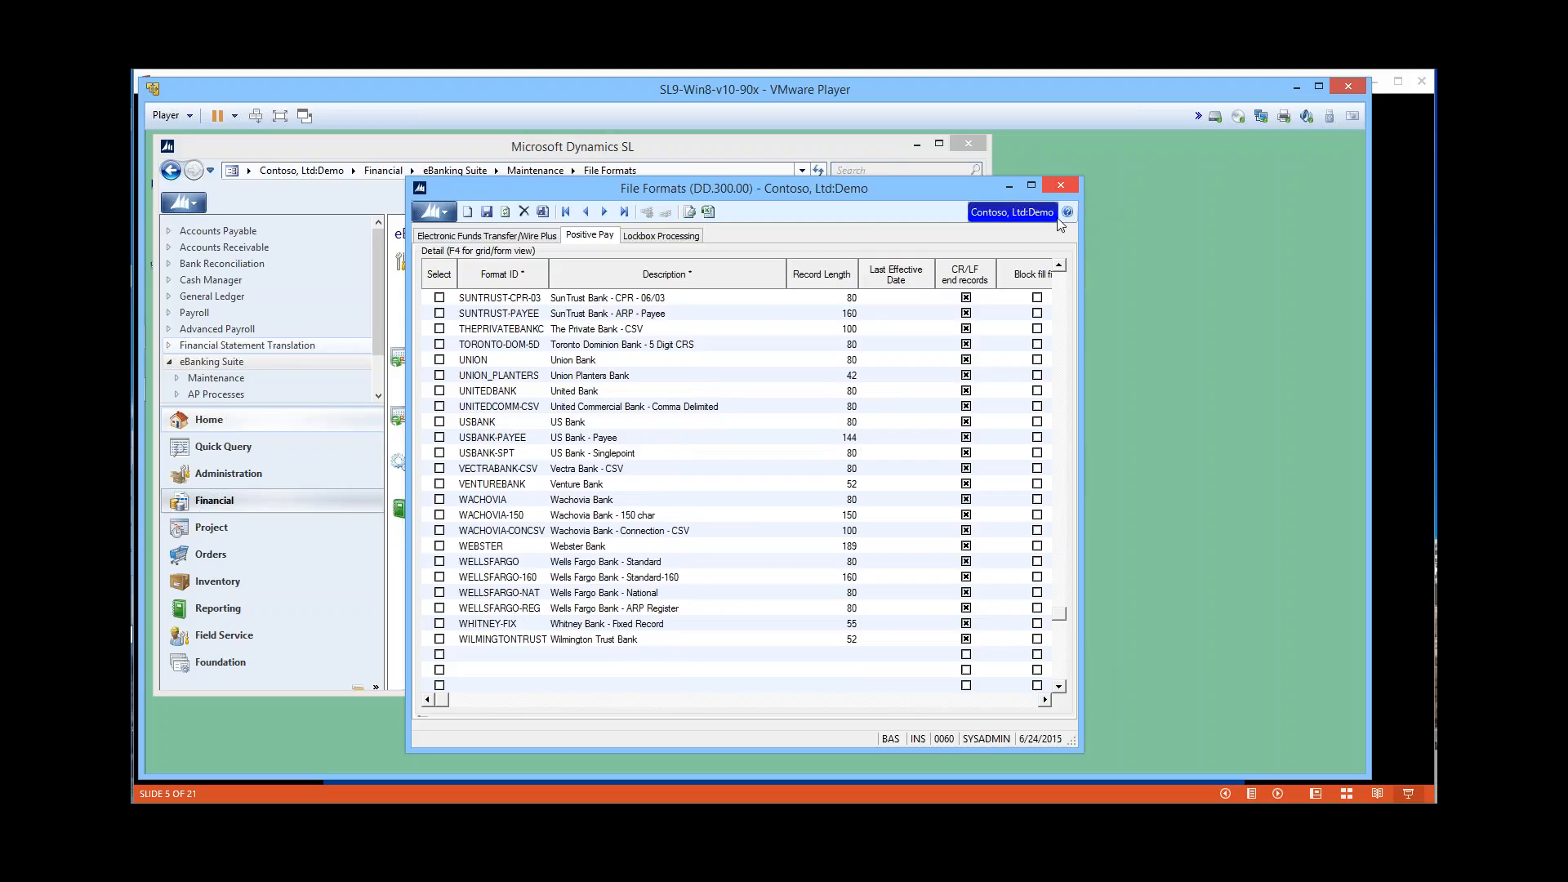
left_click(1060, 186)
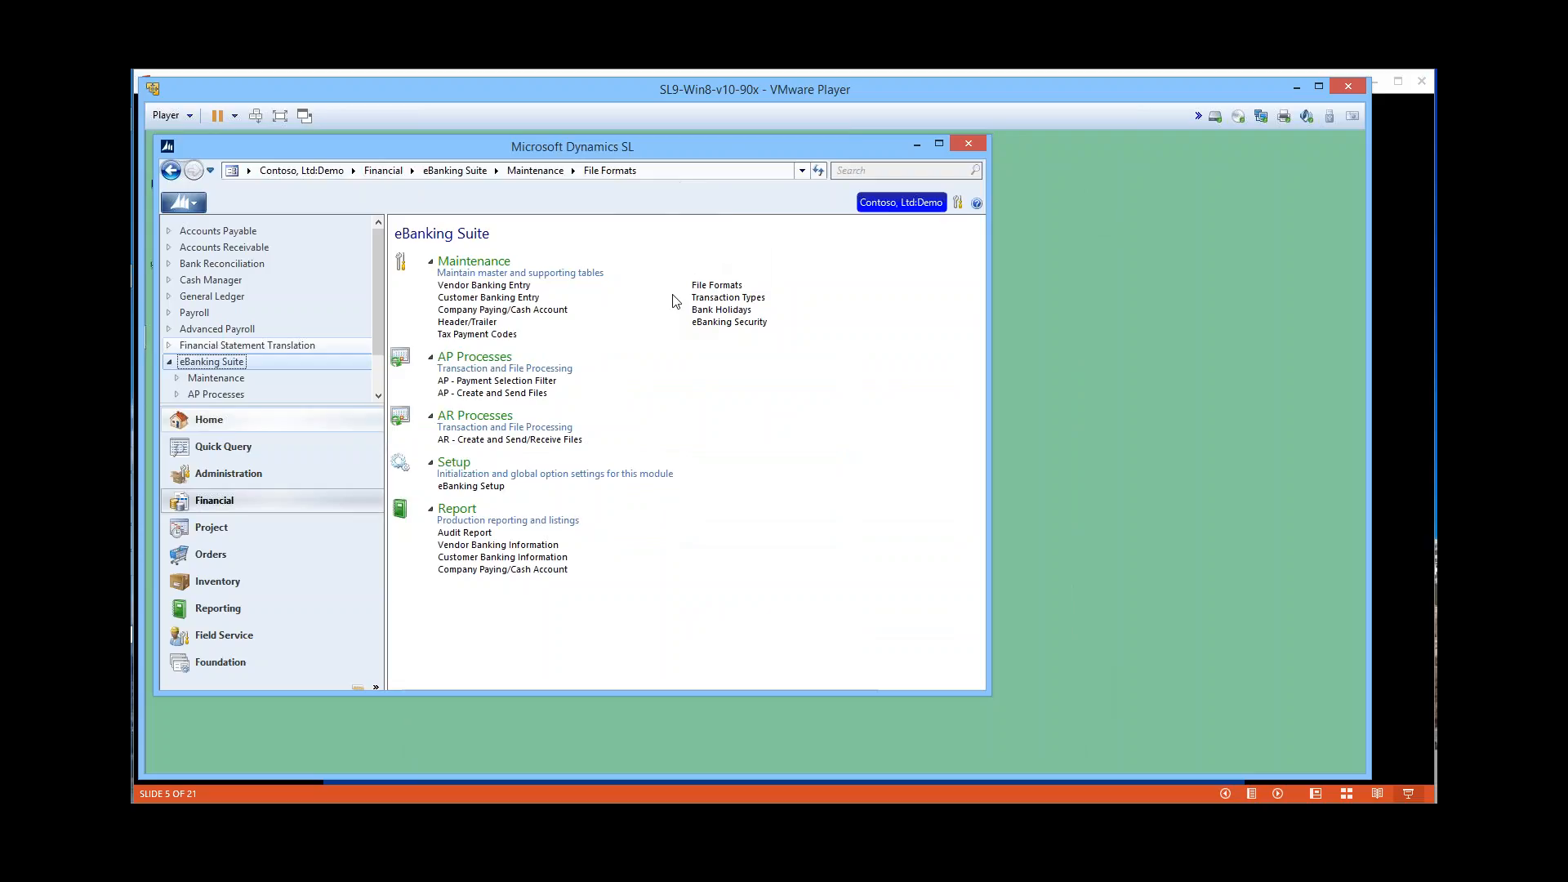
Open AP - Create and Send Files at its Positive Pay files and view the batches in files 000013 and 000015.
left_click(560, 312)
left_click(476, 393)
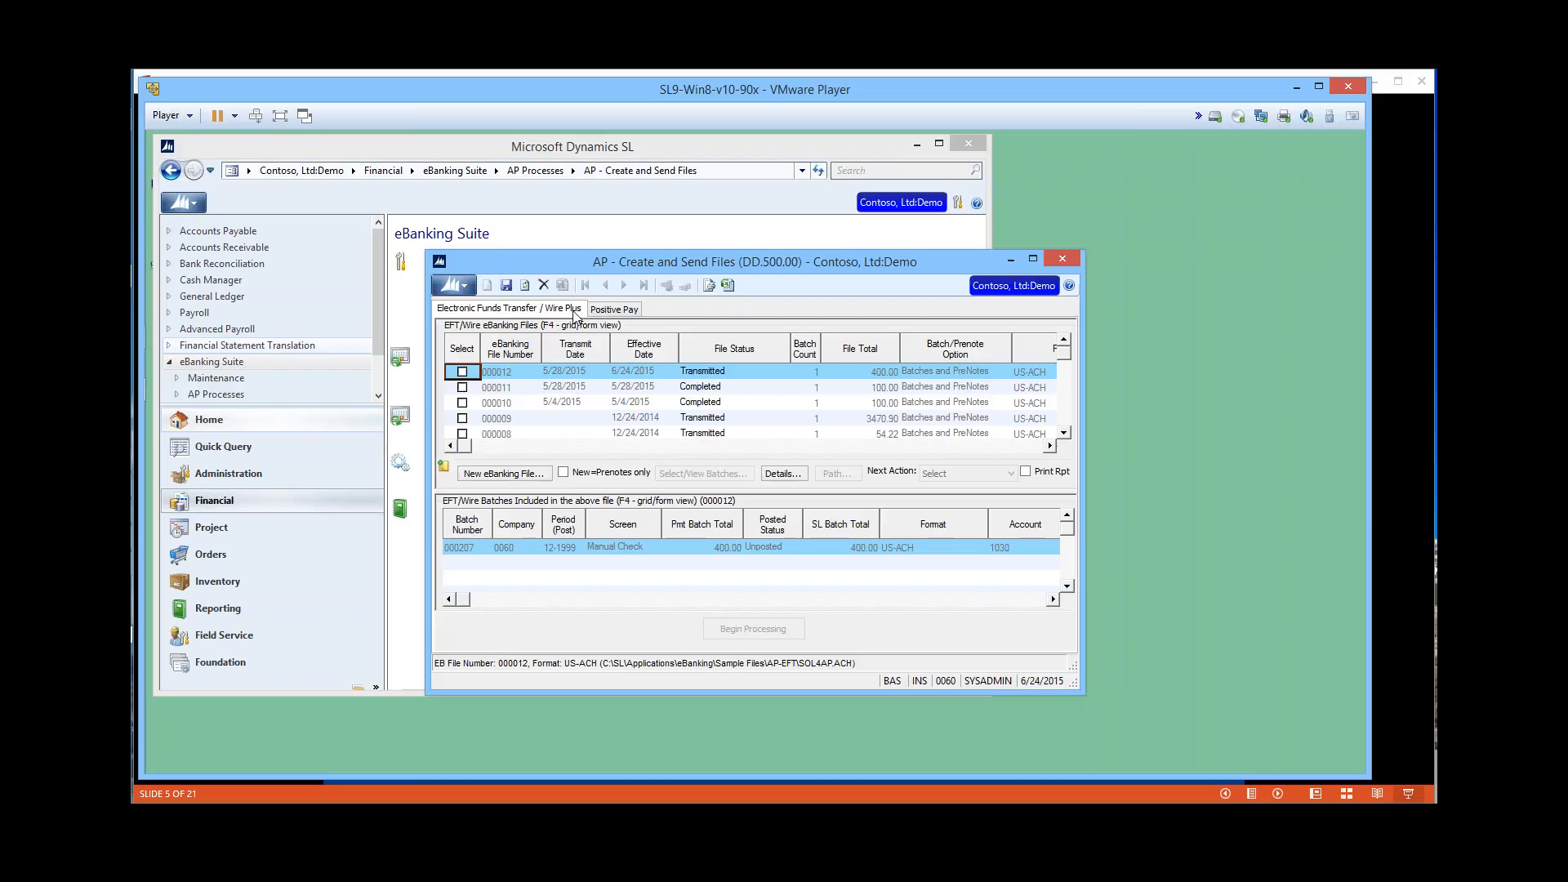
left_click(619, 314)
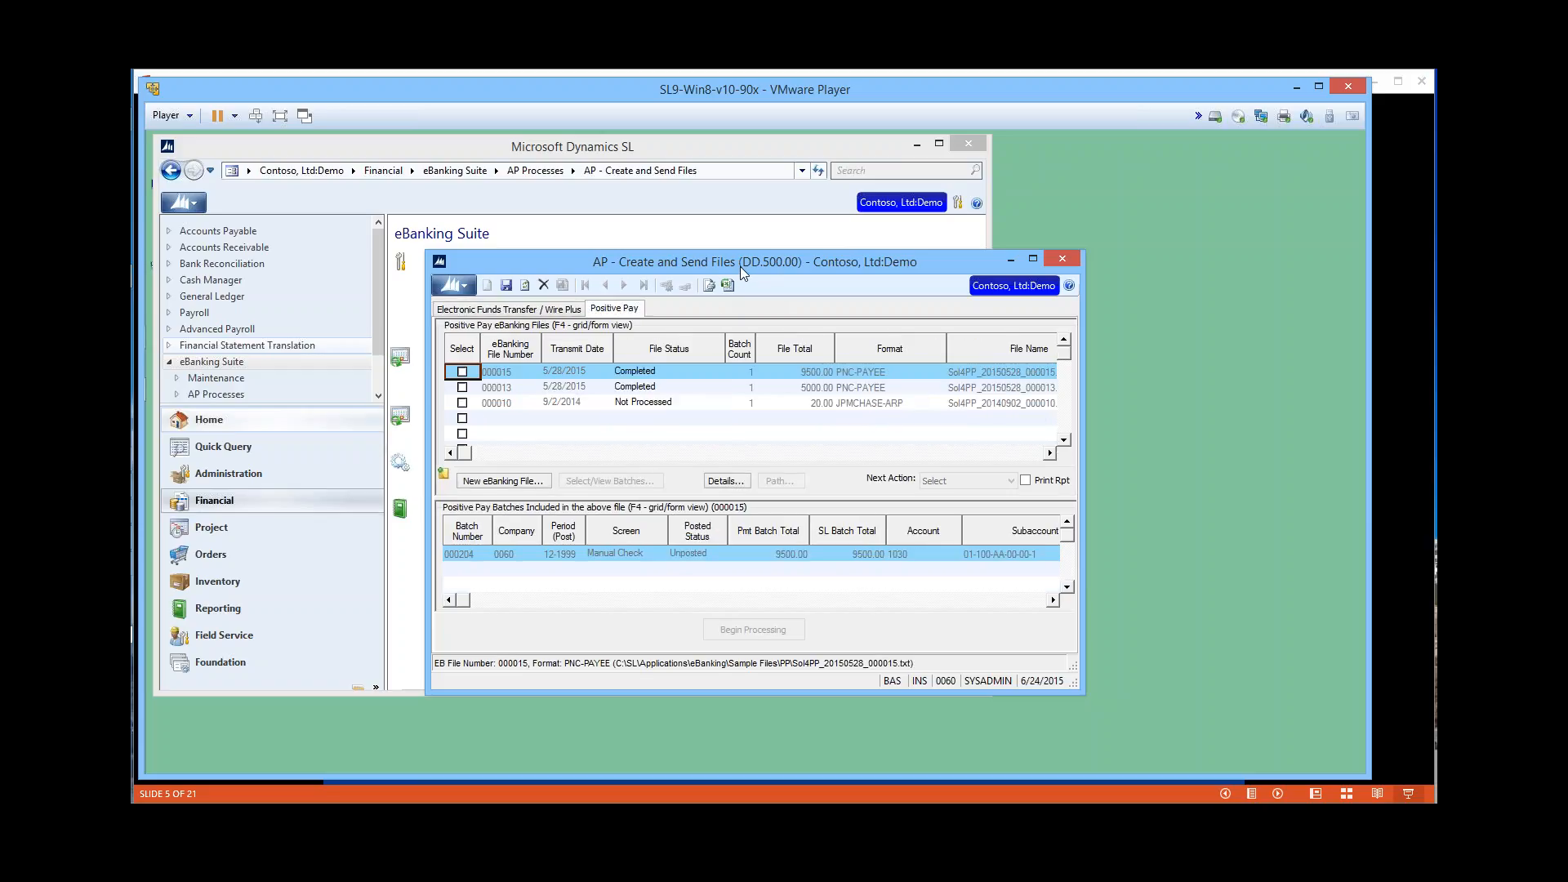
left_click_drag(741, 267, 747, 239)
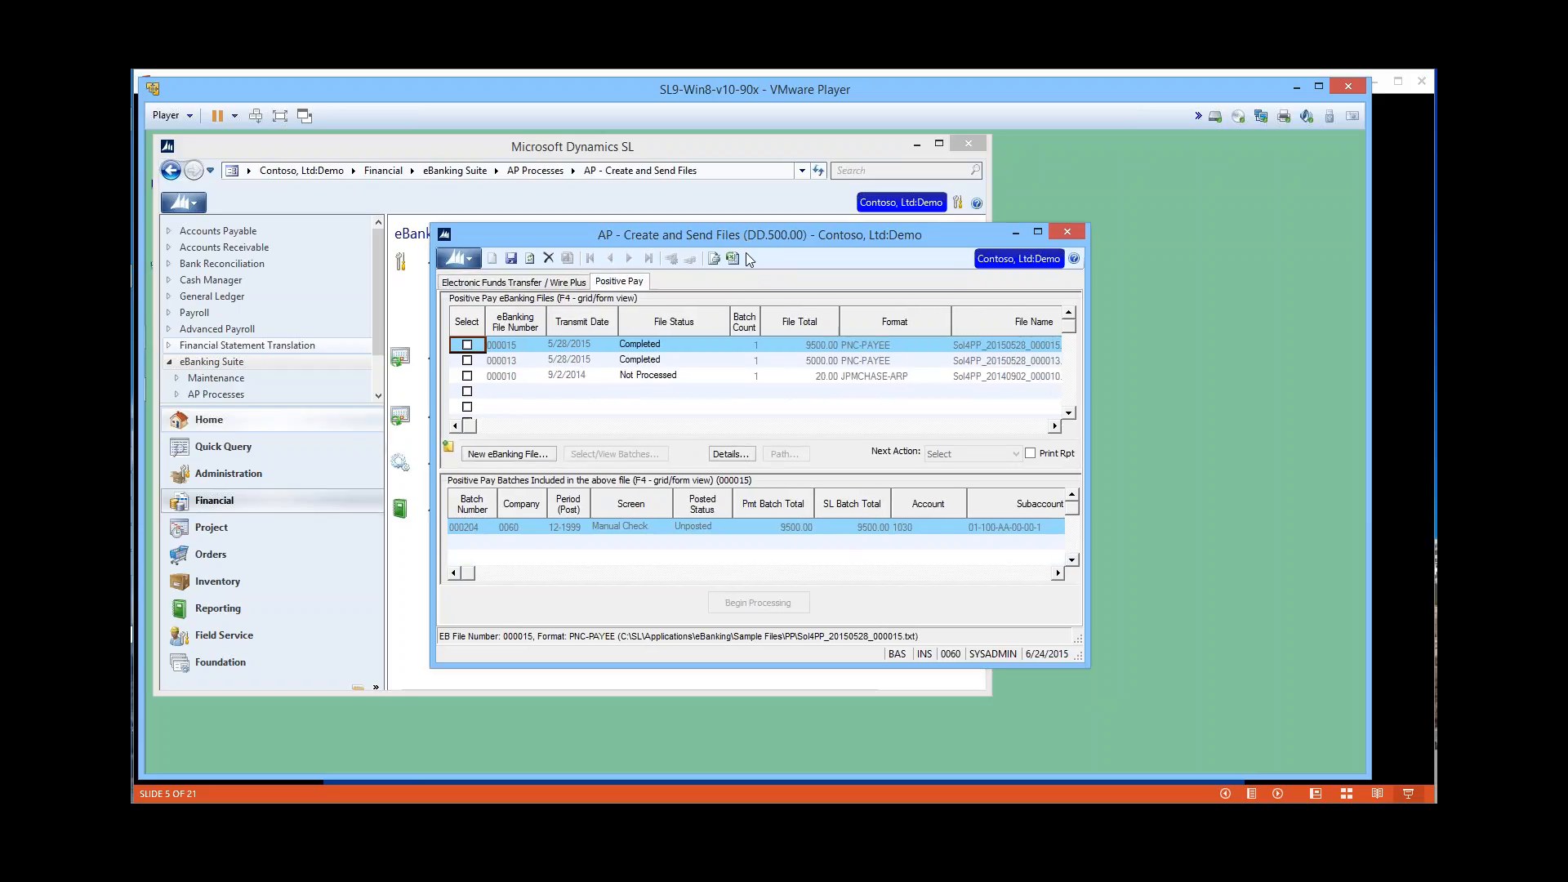
left_click(690, 359)
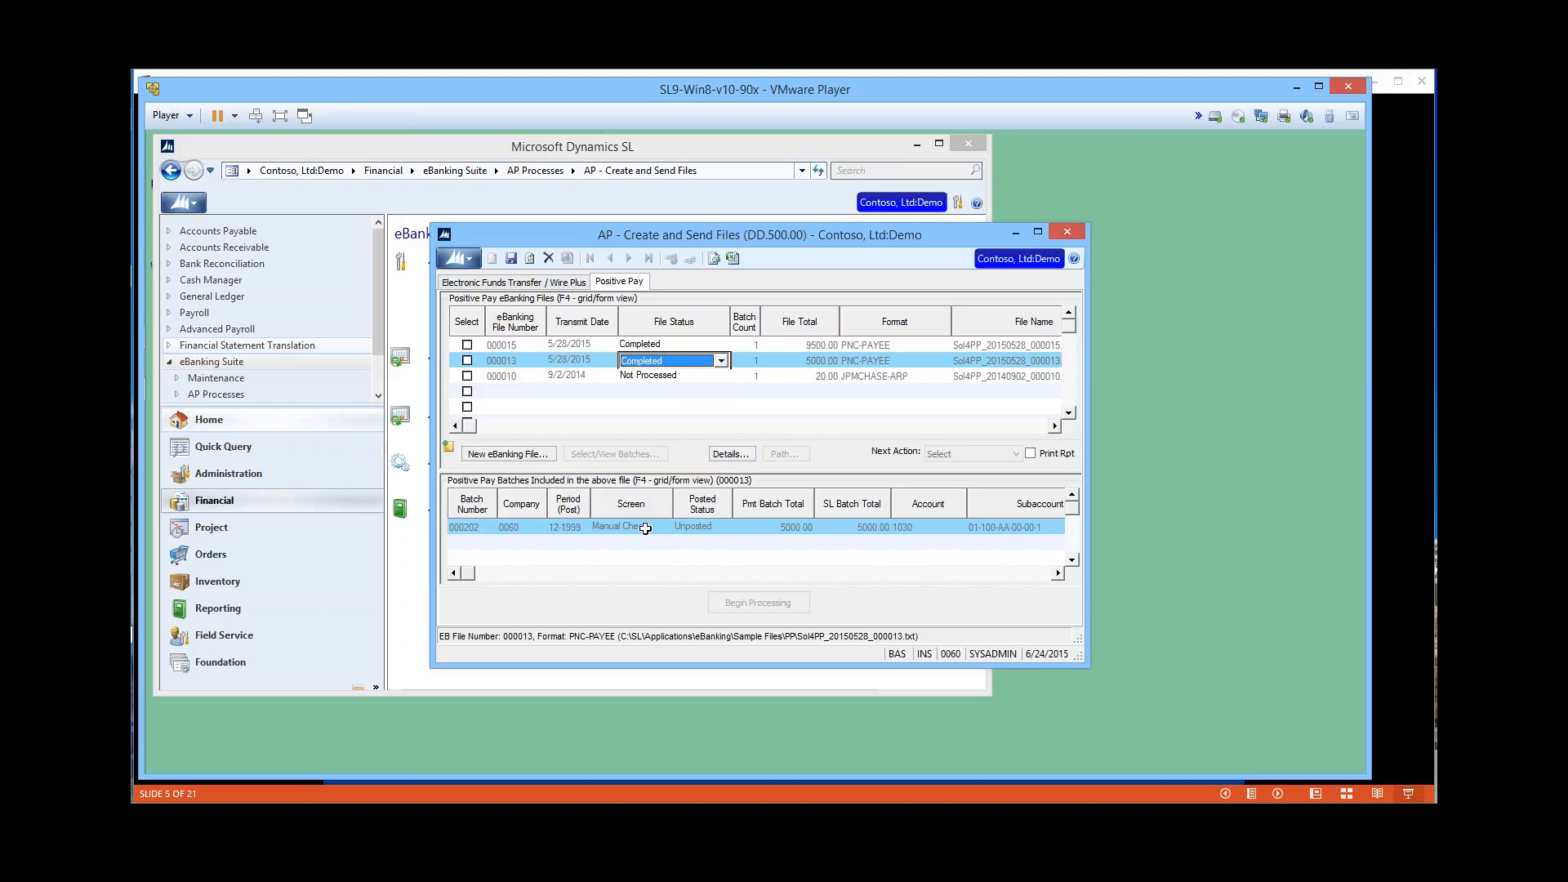
left_click(574, 343)
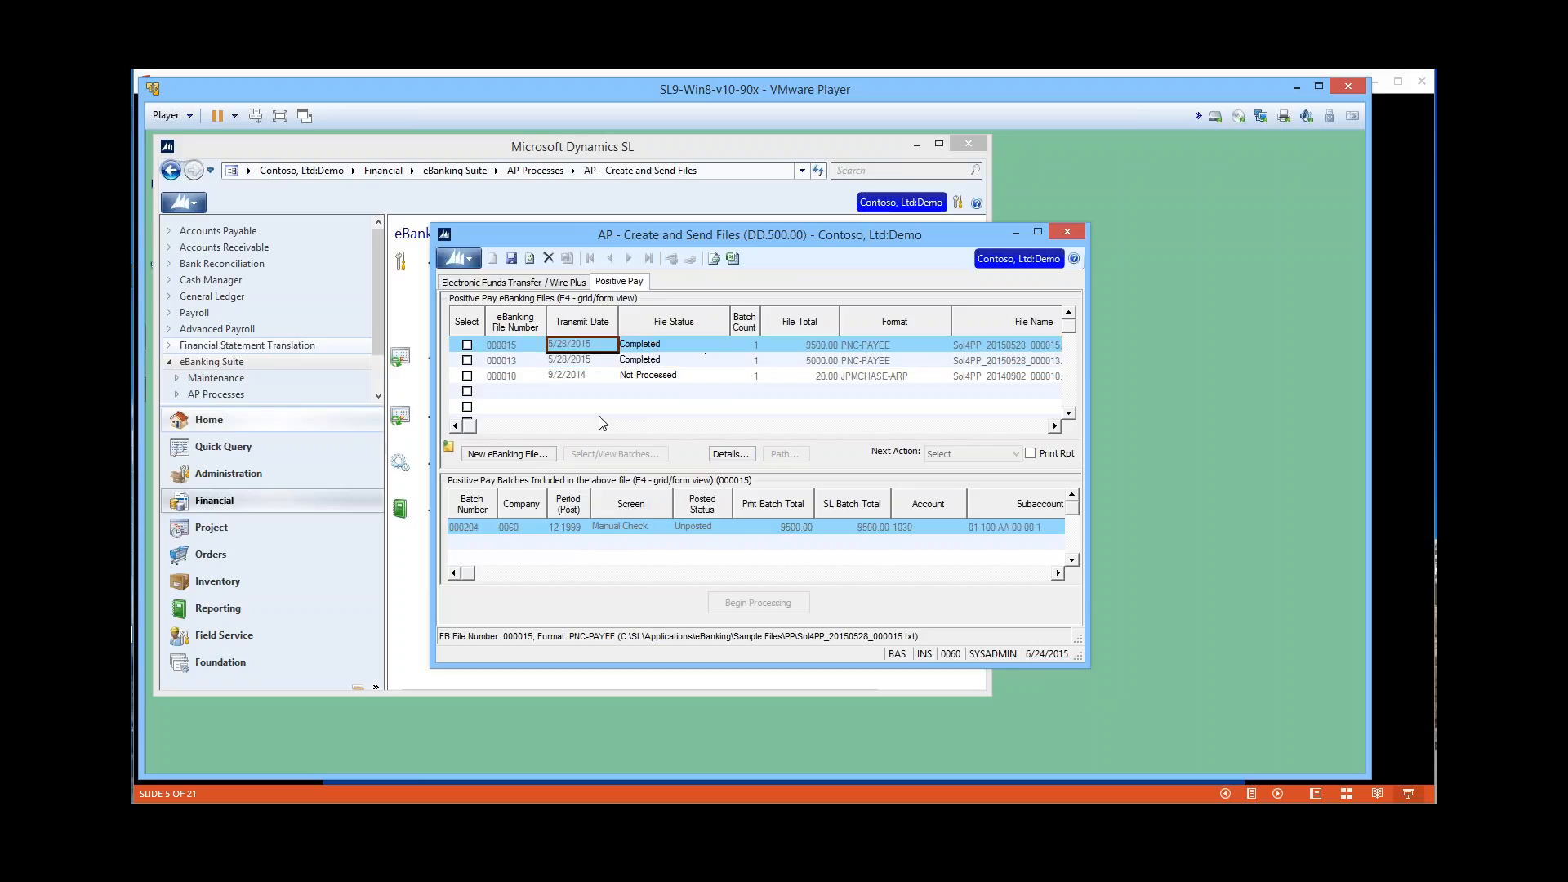
Create a new Positive Pay eBanking file containing check batch 000209.
left_click(503, 454)
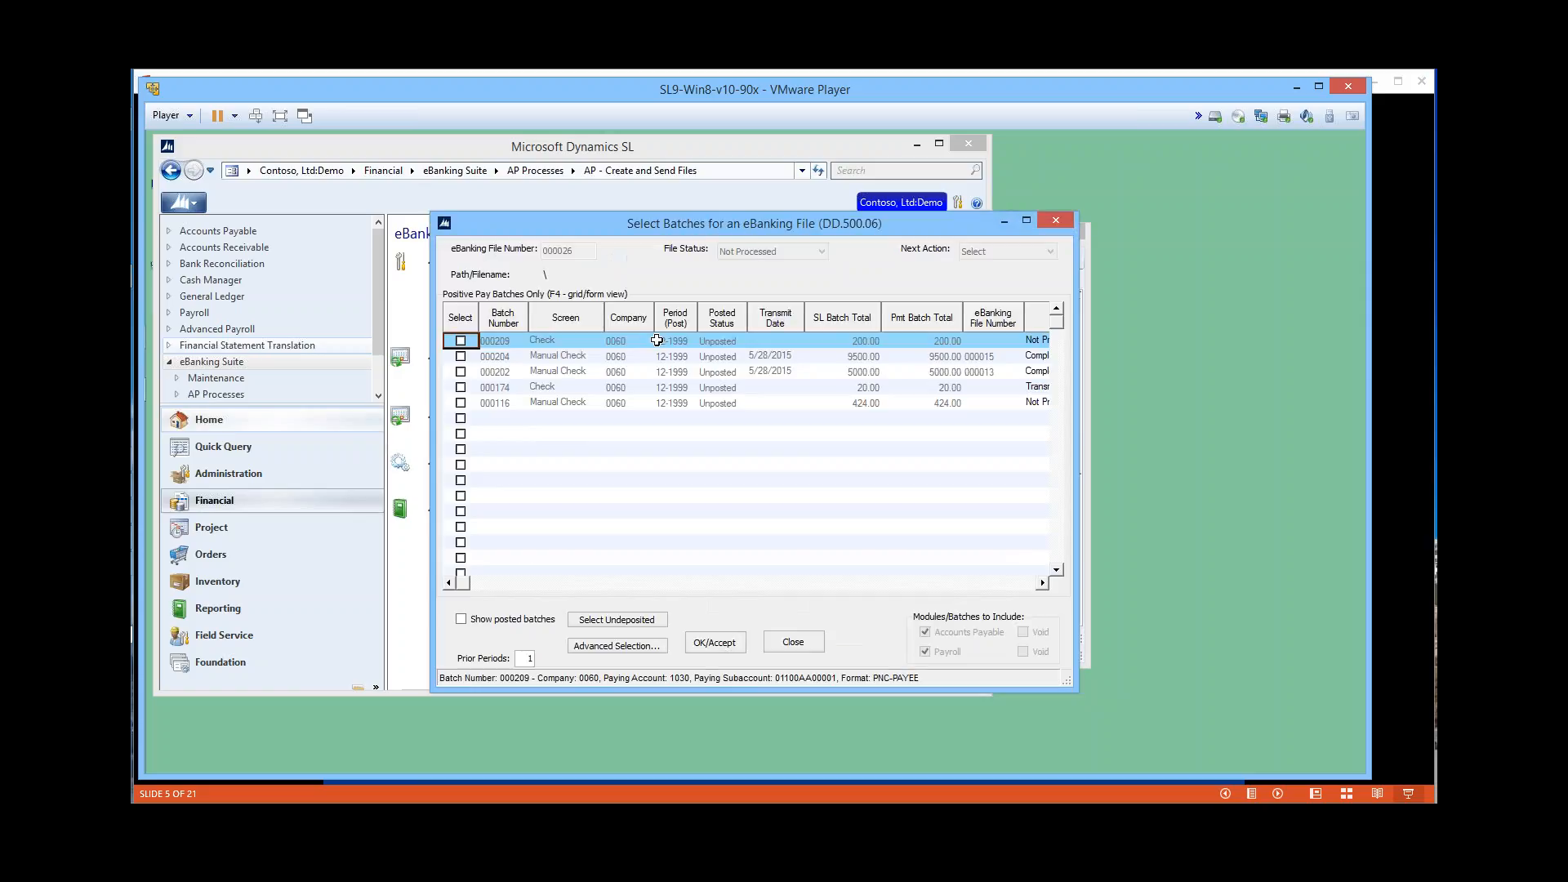
left_click(461, 341)
left_click(714, 643)
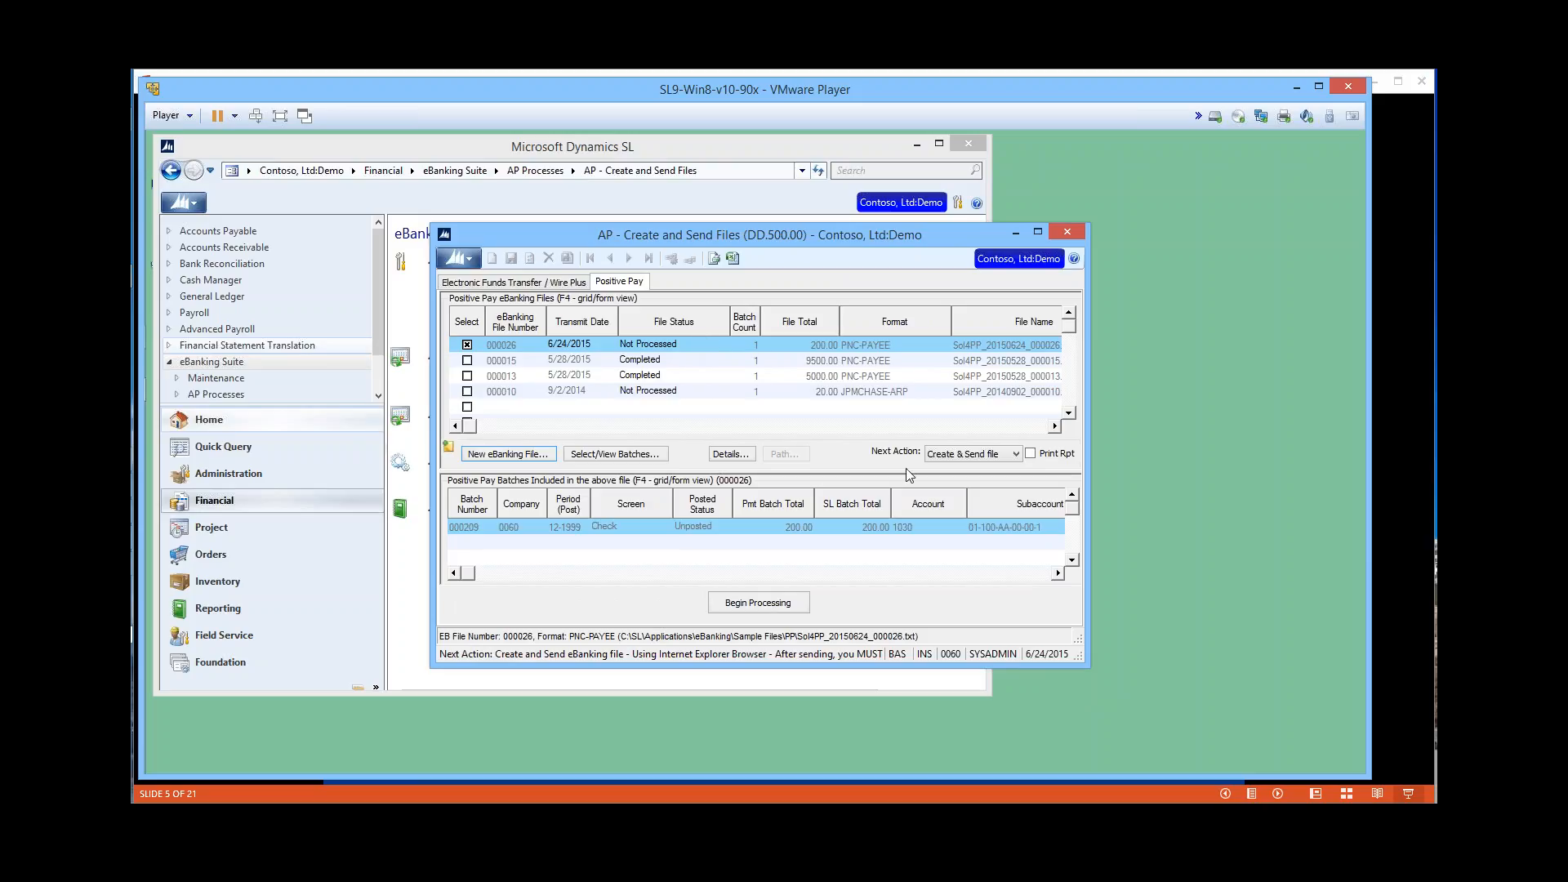
Create and send the new Positive Pay file, close the bank website, and complete the file now, keeping it.
left_click(788, 604)
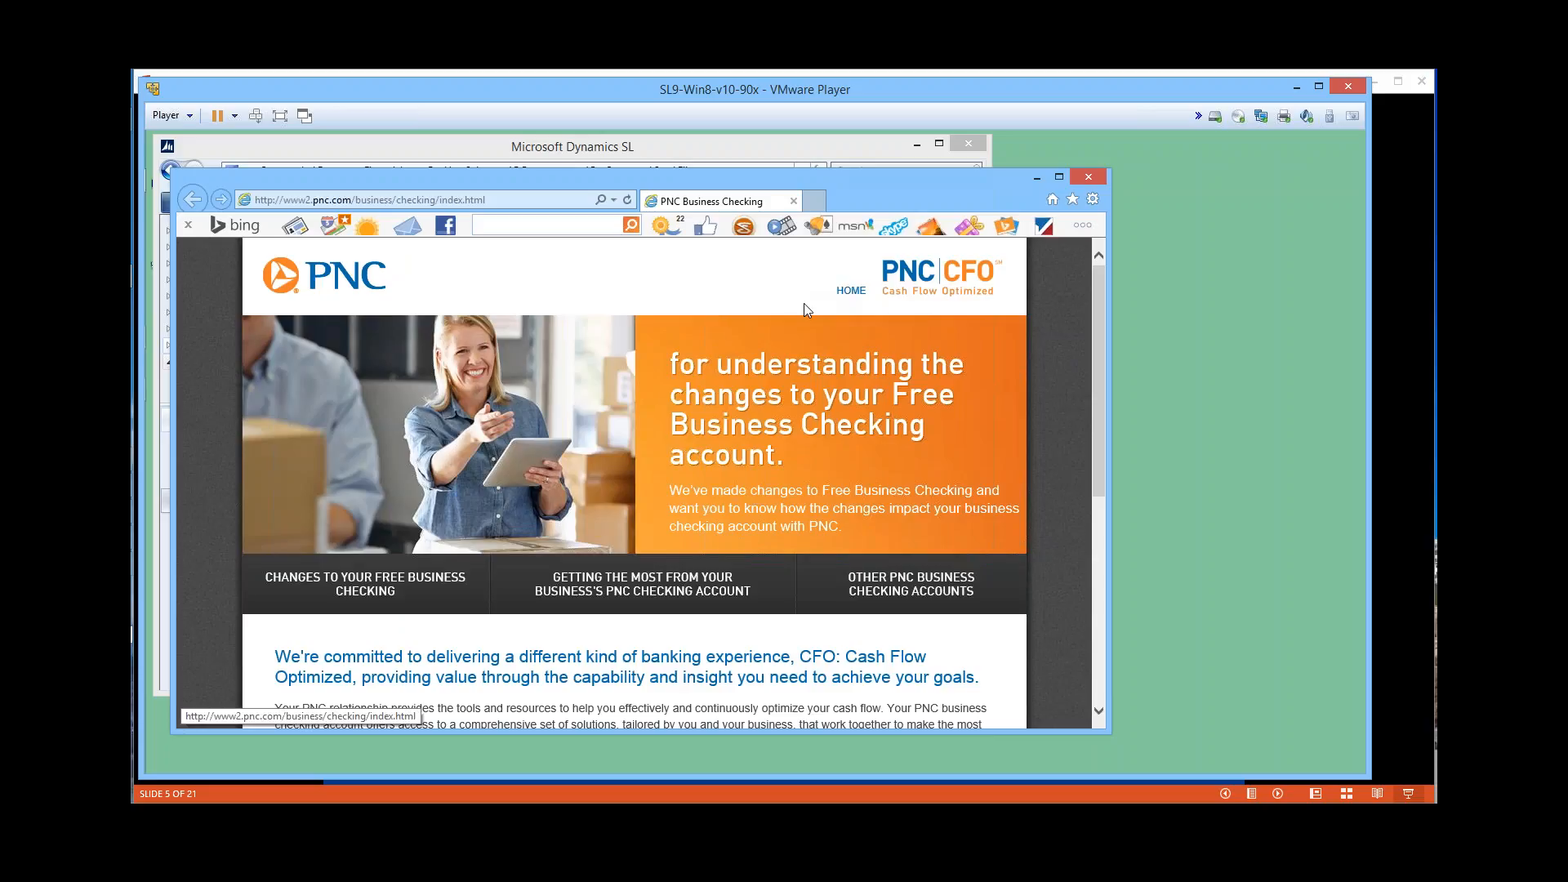
left_click(1084, 179)
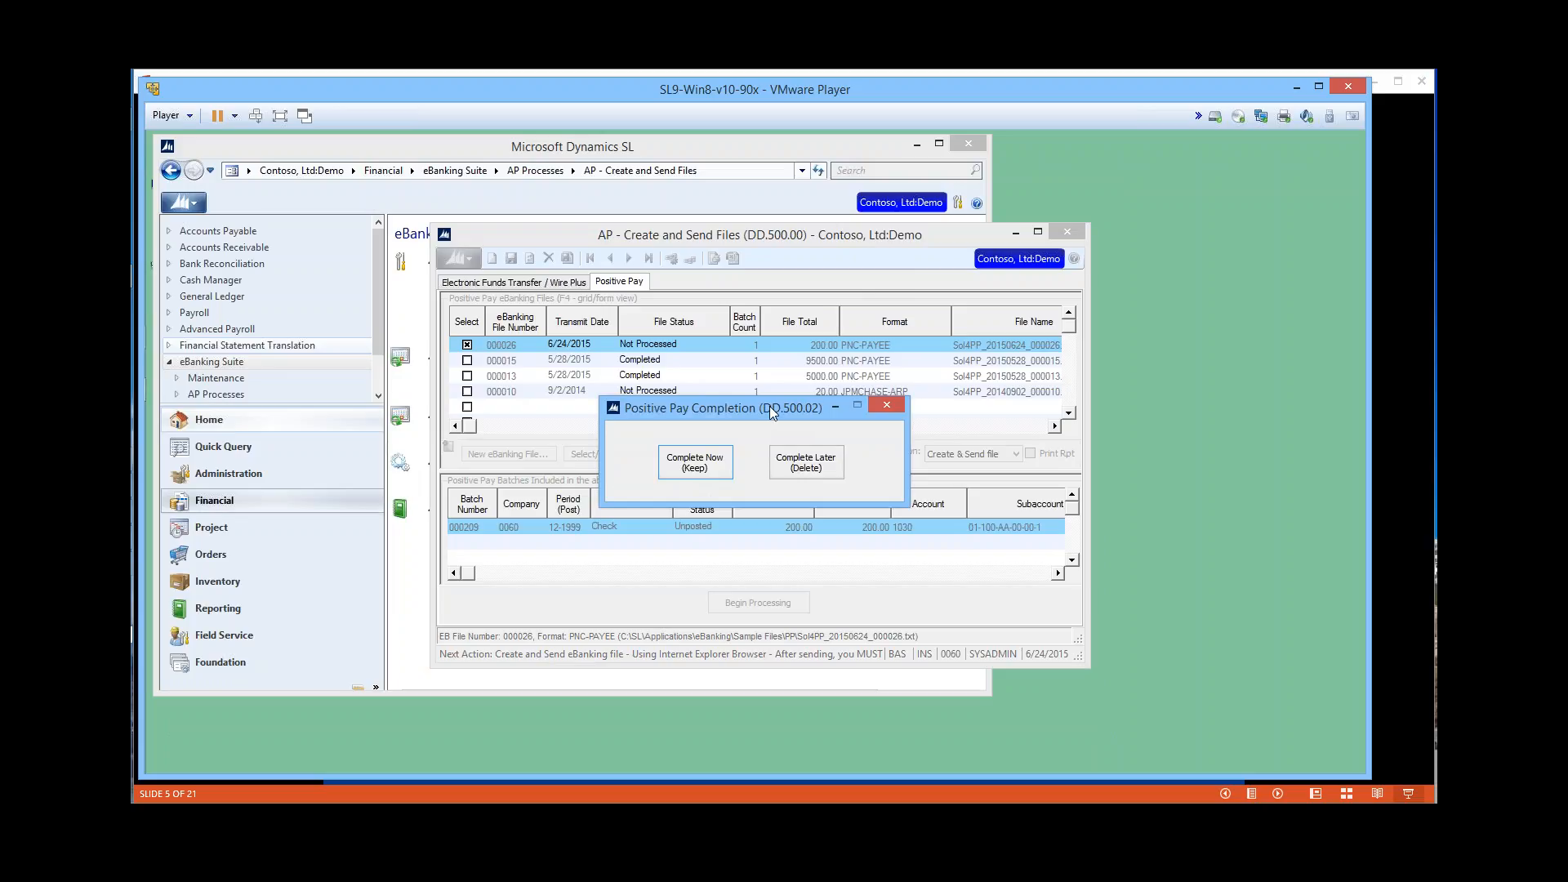
left_click(695, 463)
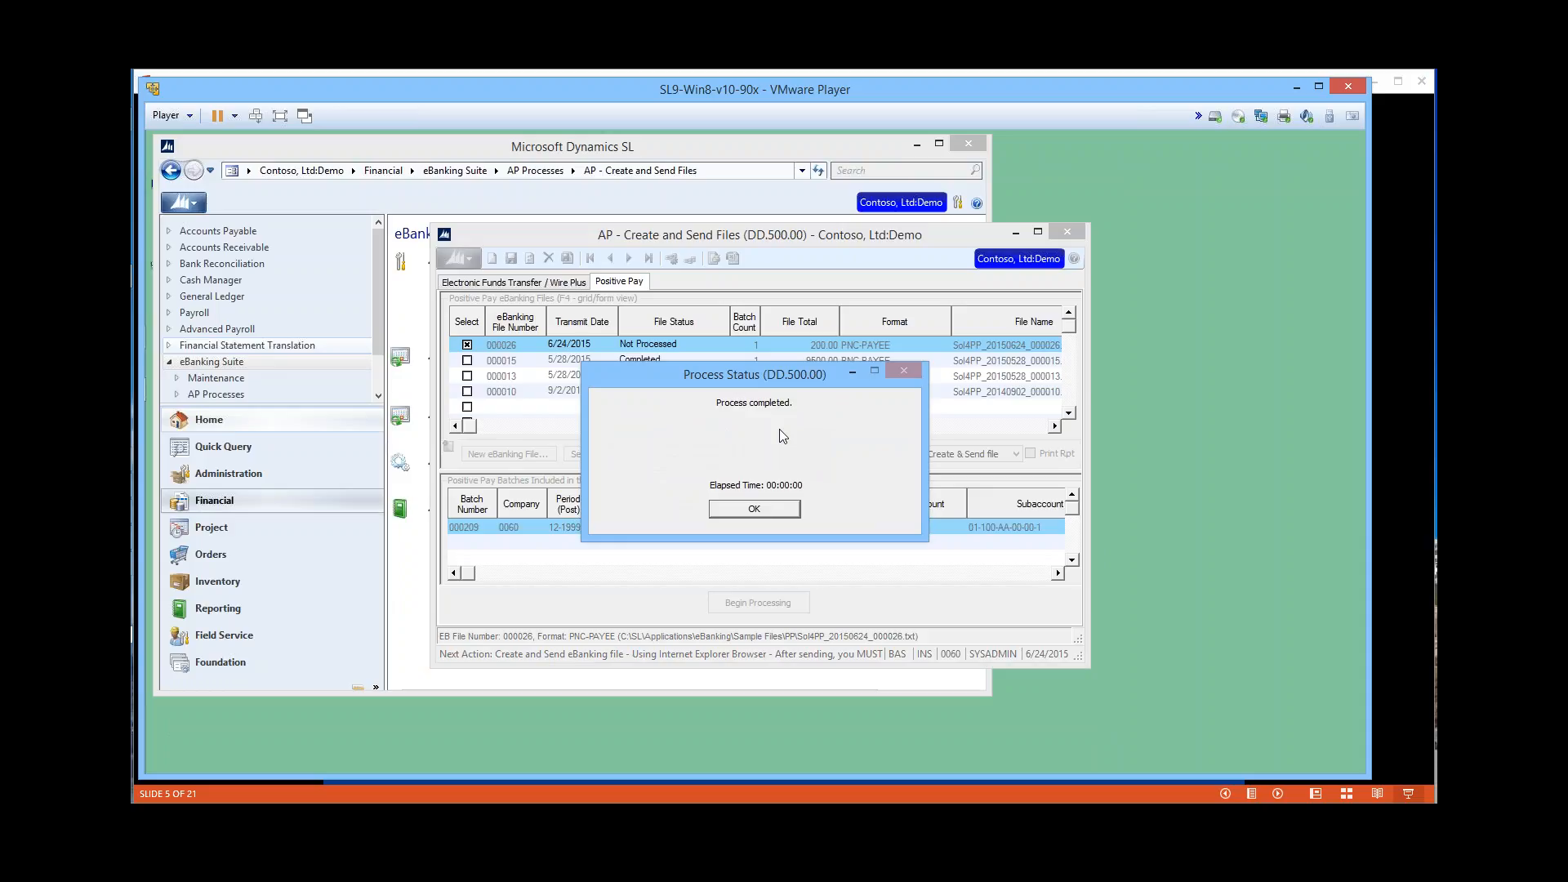
left_click(766, 508)
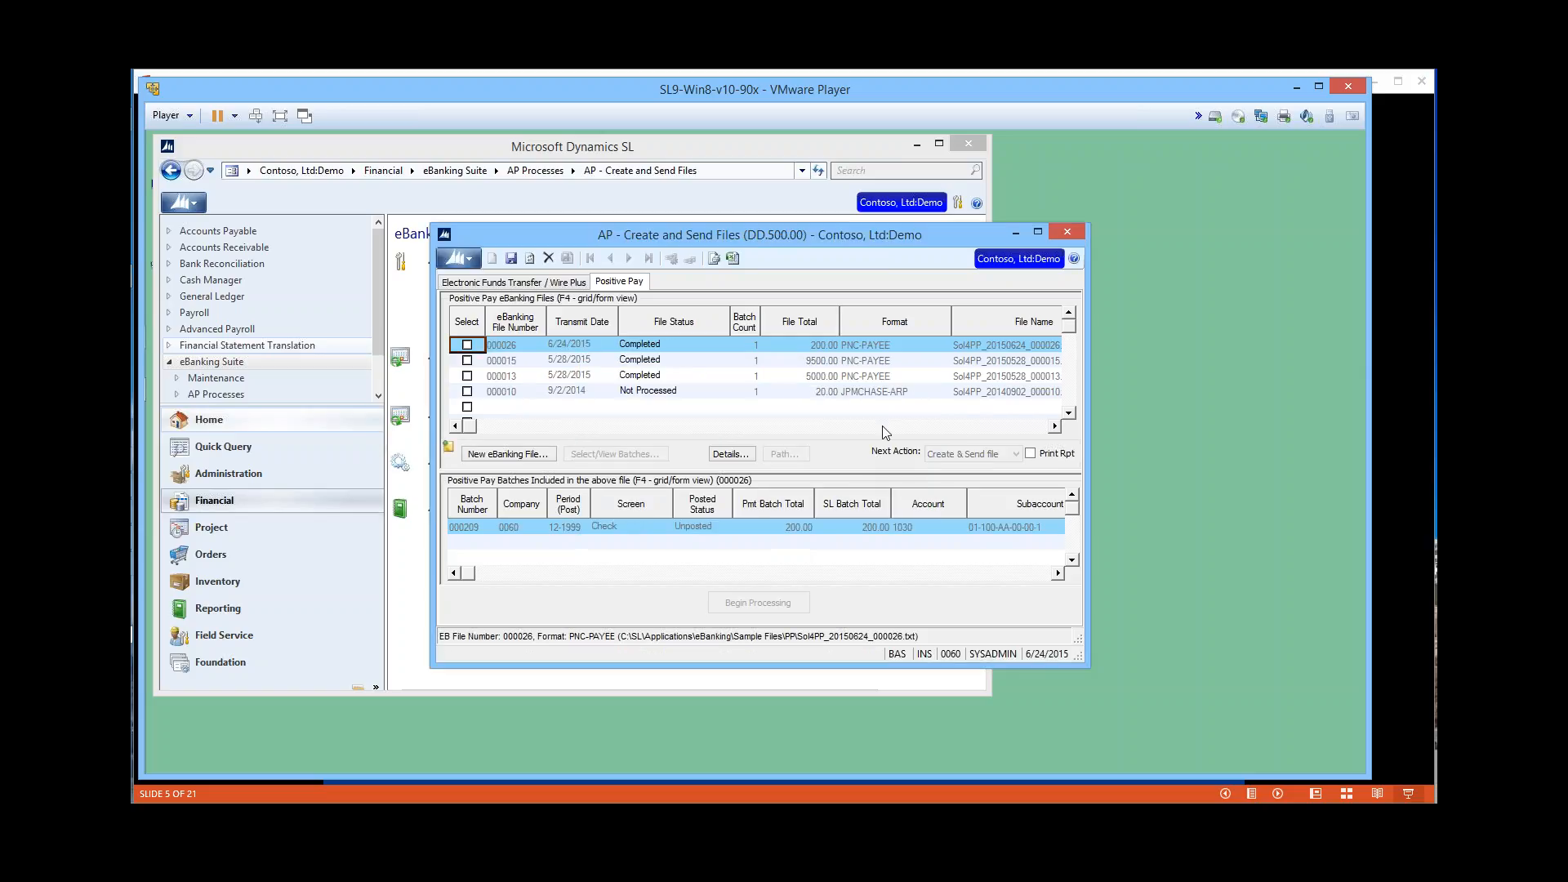
Review the new Positive Pay file's document details and file contents, and close AP - Create and Send Files.
left_click(833, 344)
left_click(731, 453)
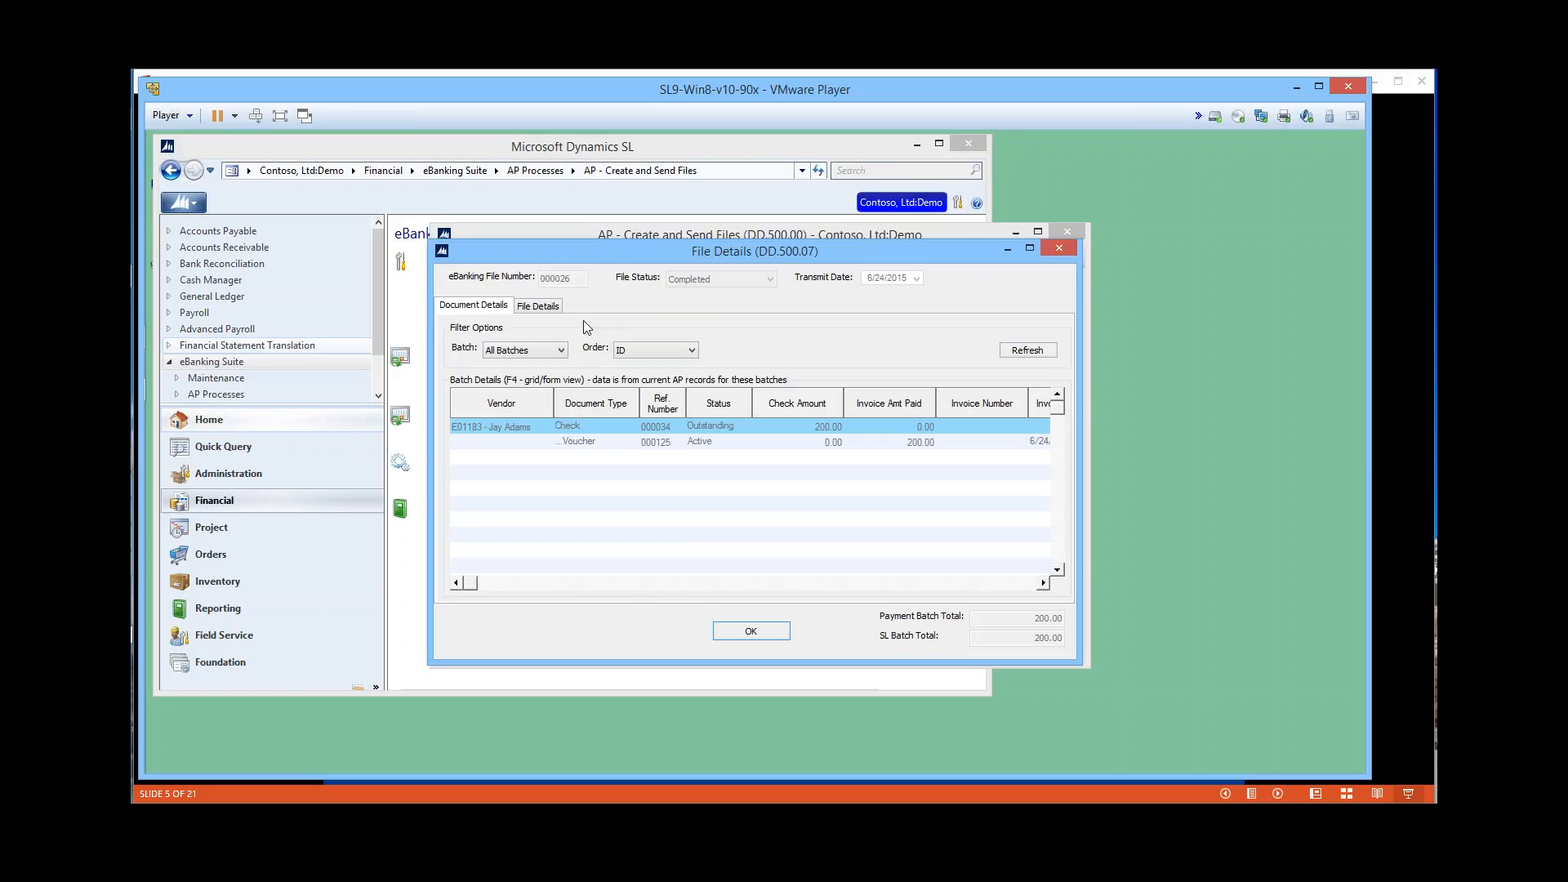
left_click(537, 306)
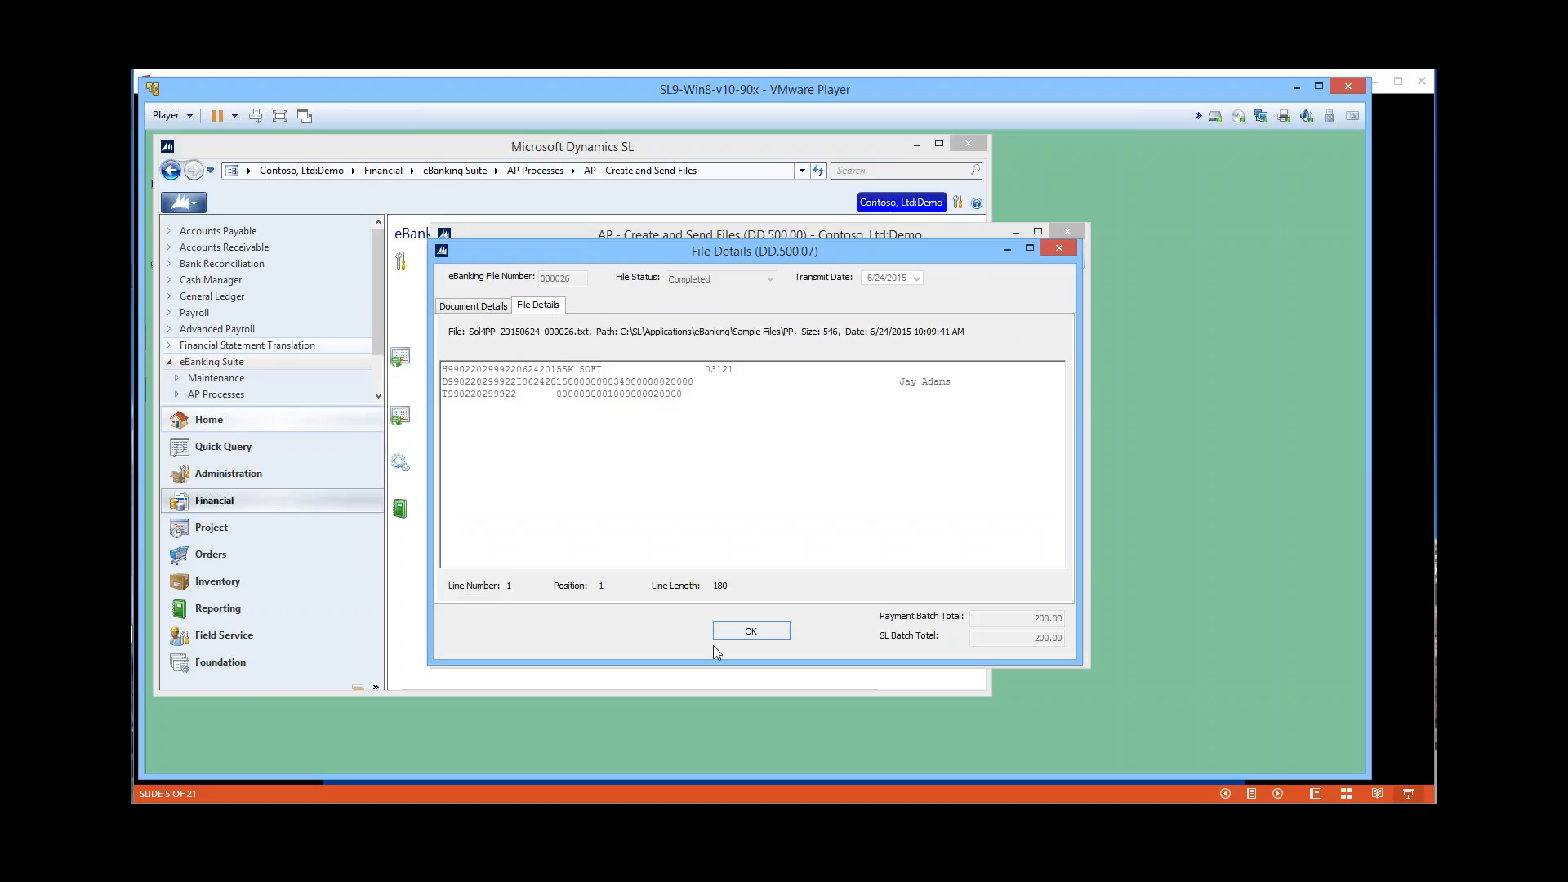
left_click(746, 632)
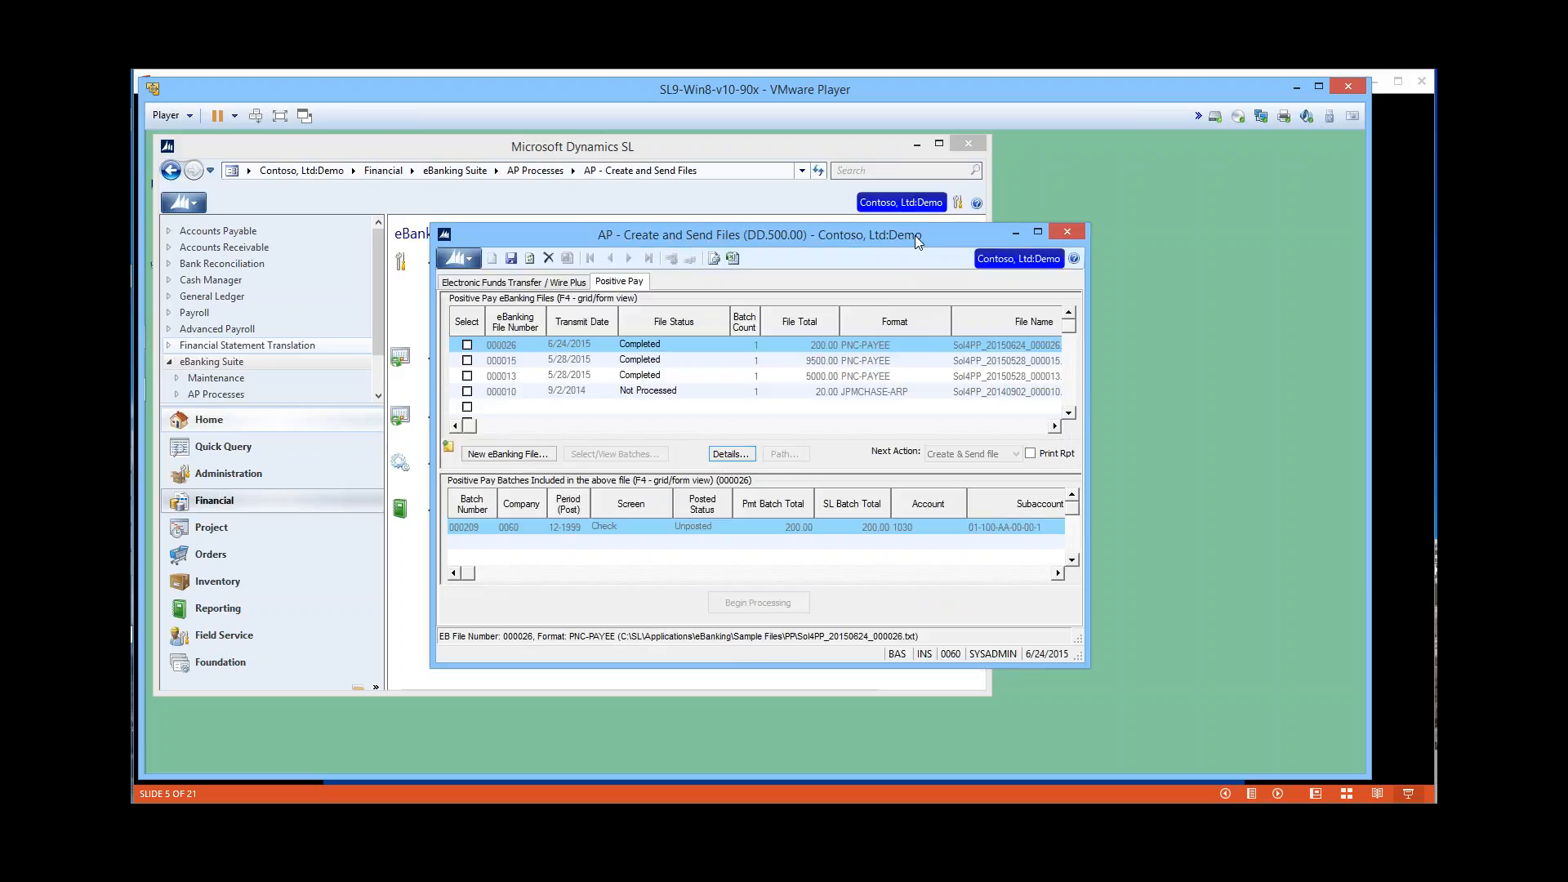
left_click(1067, 231)
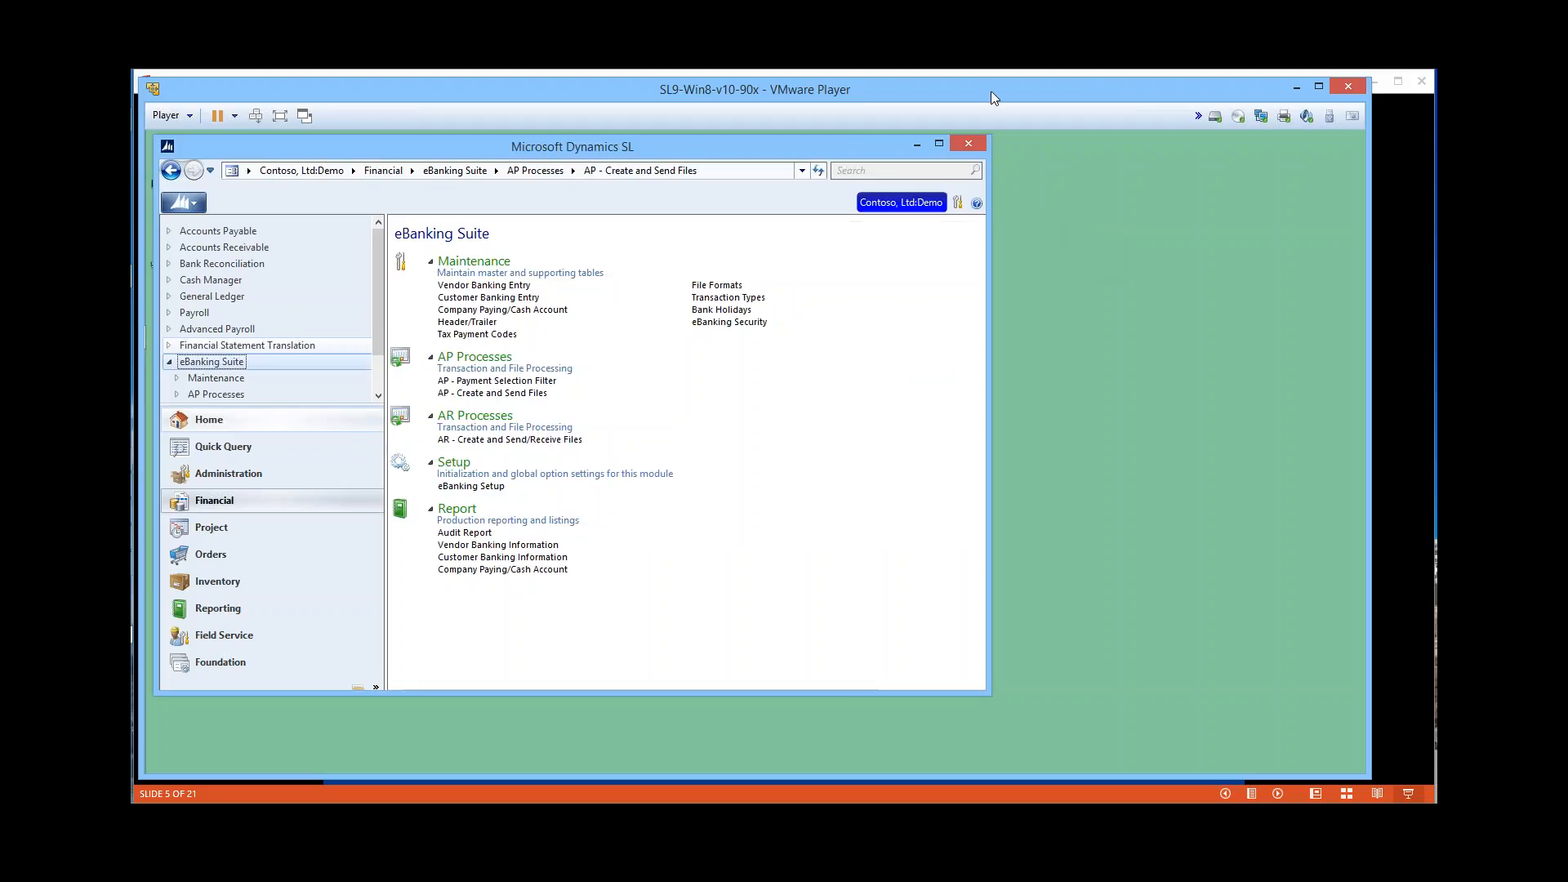
Switch to the PowerPoint slide show and return to the eBanking Modules menu slide.
mouse_move(131, 385)
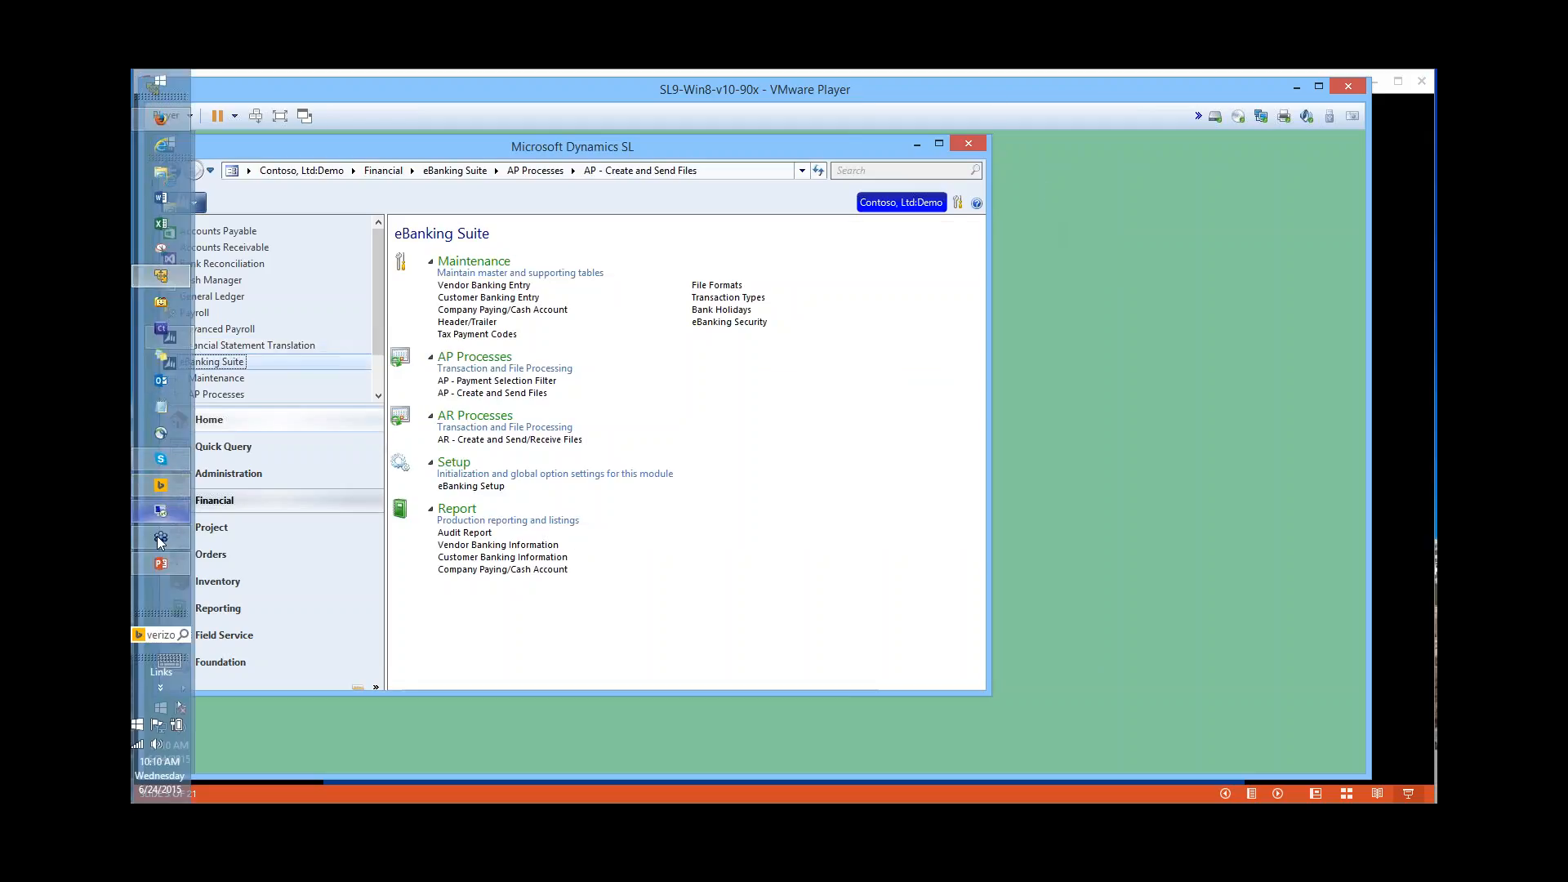
left_click(158, 560)
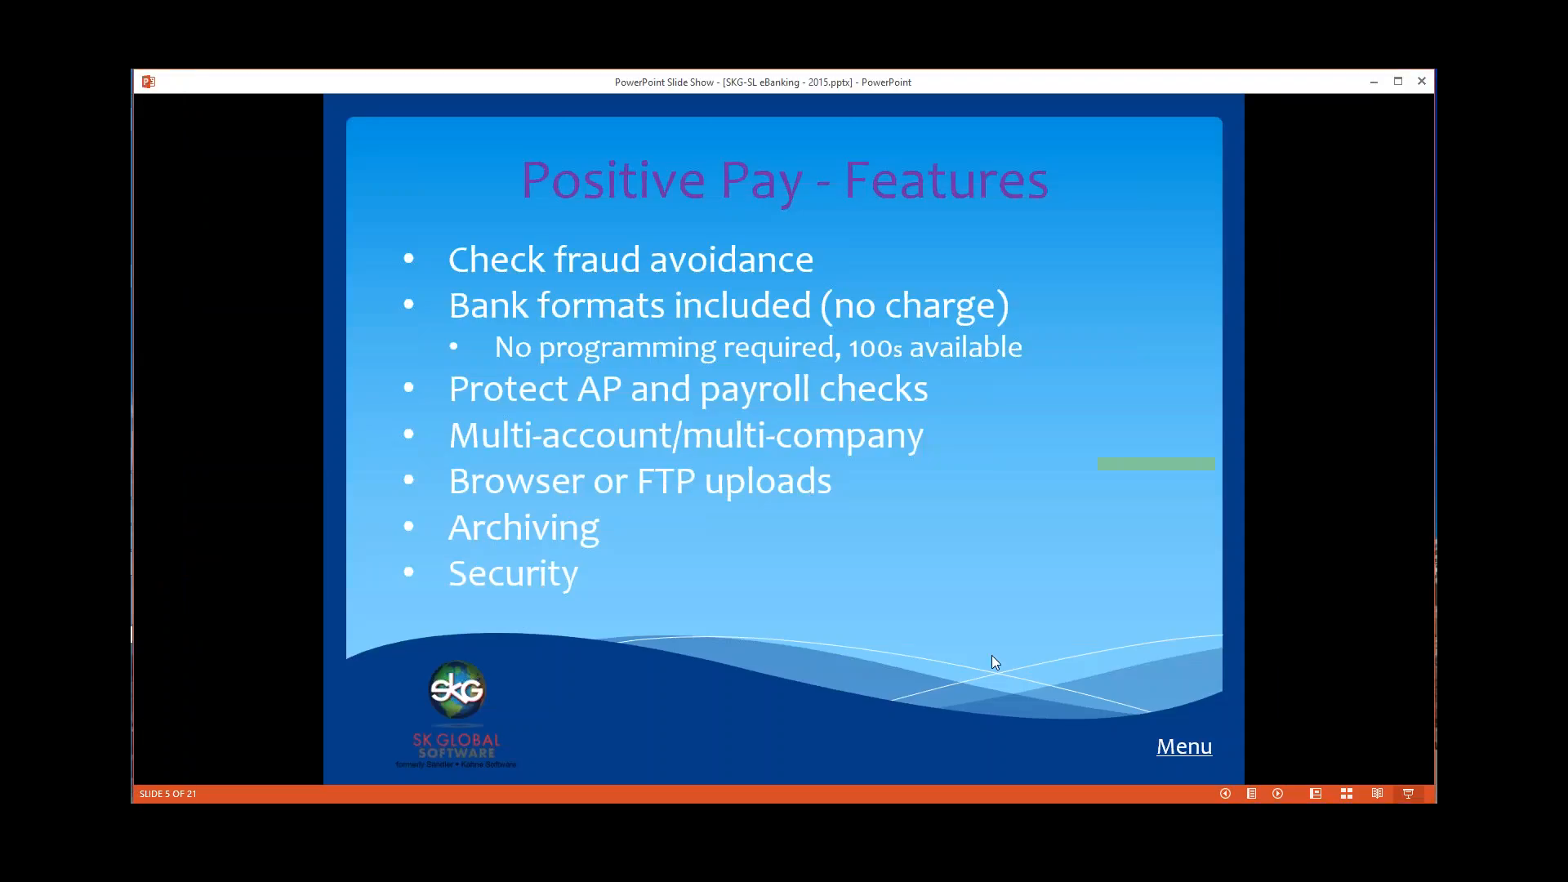
left_click(1183, 749)
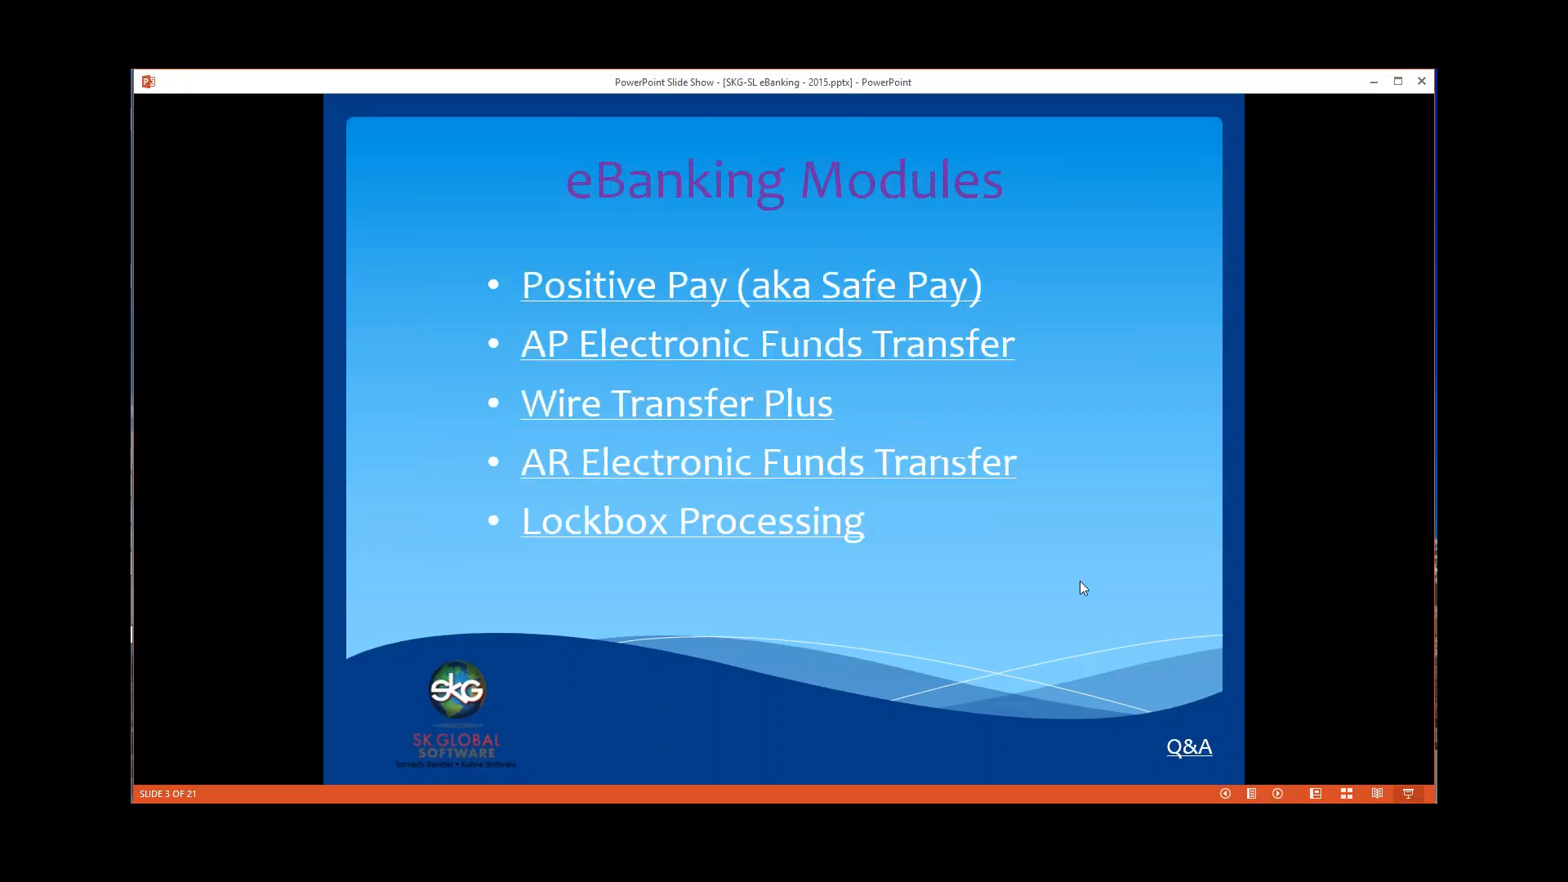
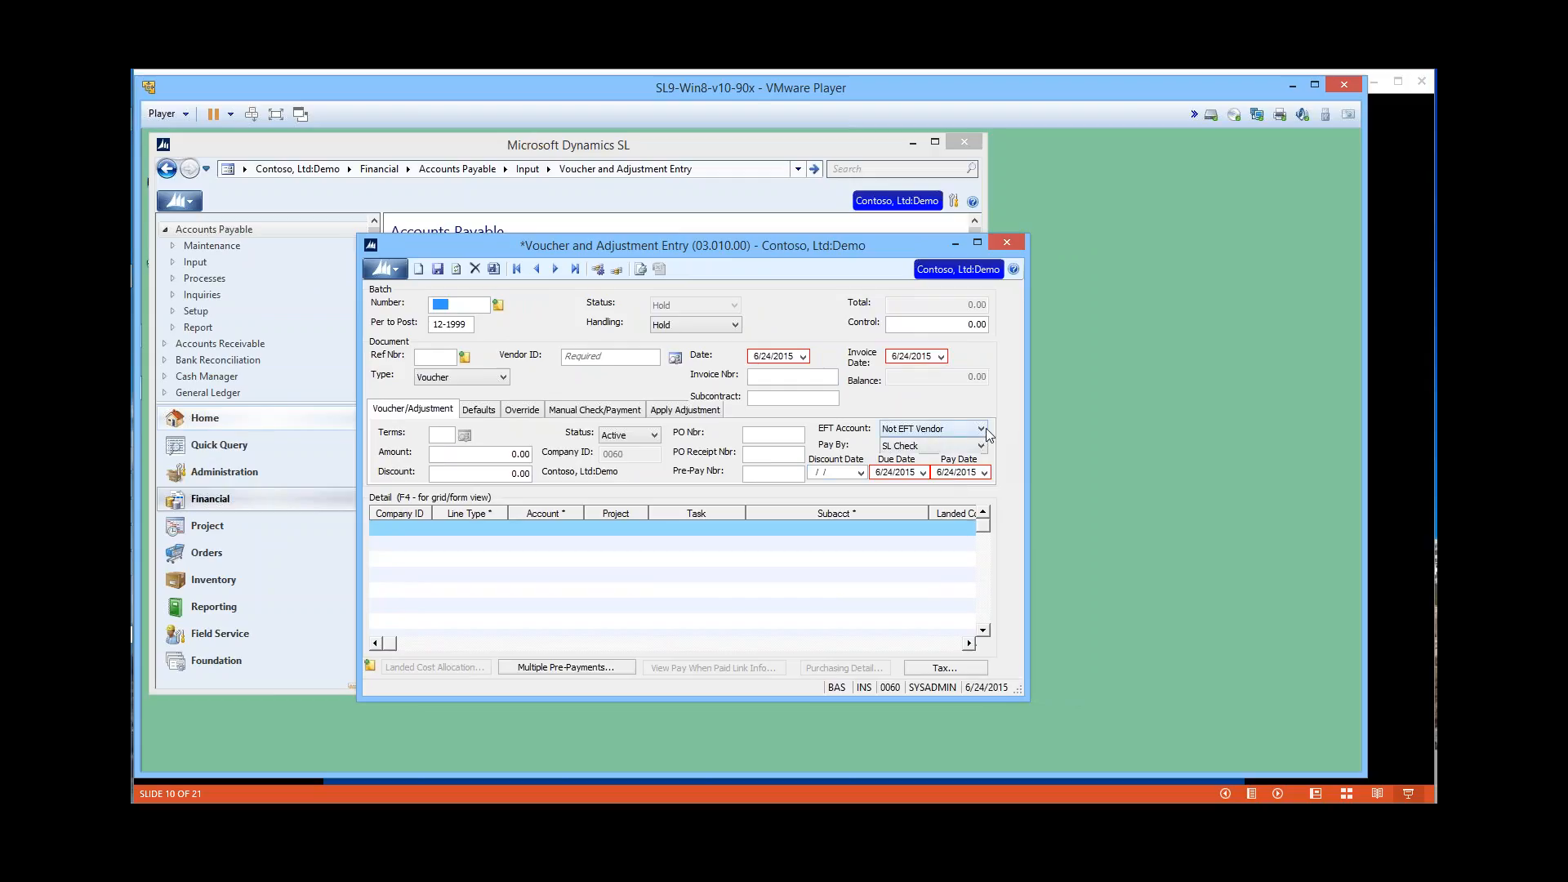
Assign the first vendor in the vendor list to the new voucher in Voucher and Adjustment Entry.
left_click(604, 357)
key("F3")
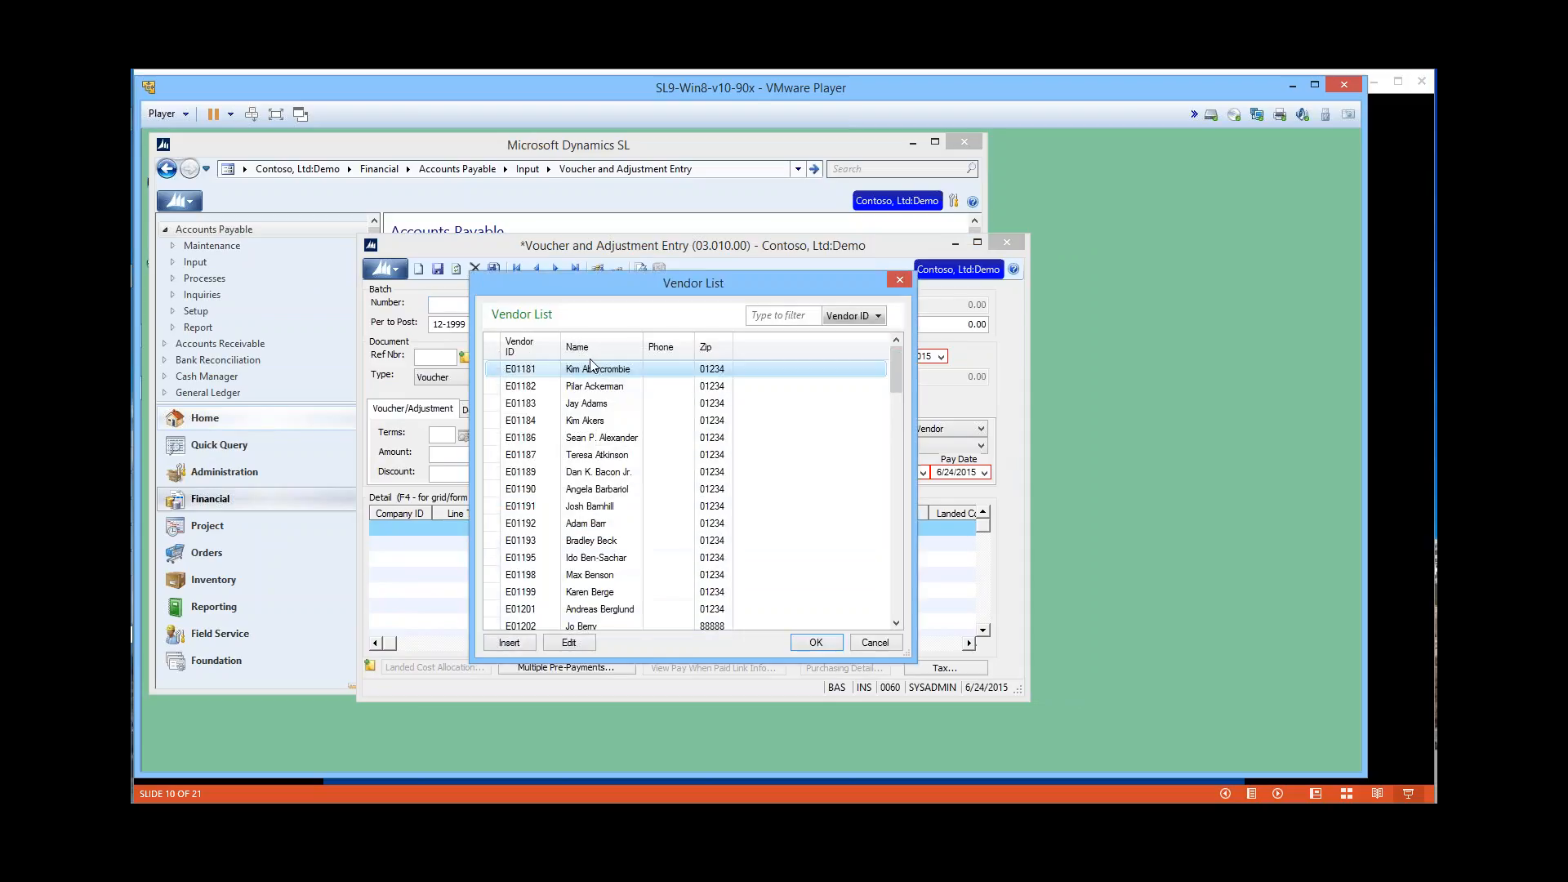
double_click(543, 366)
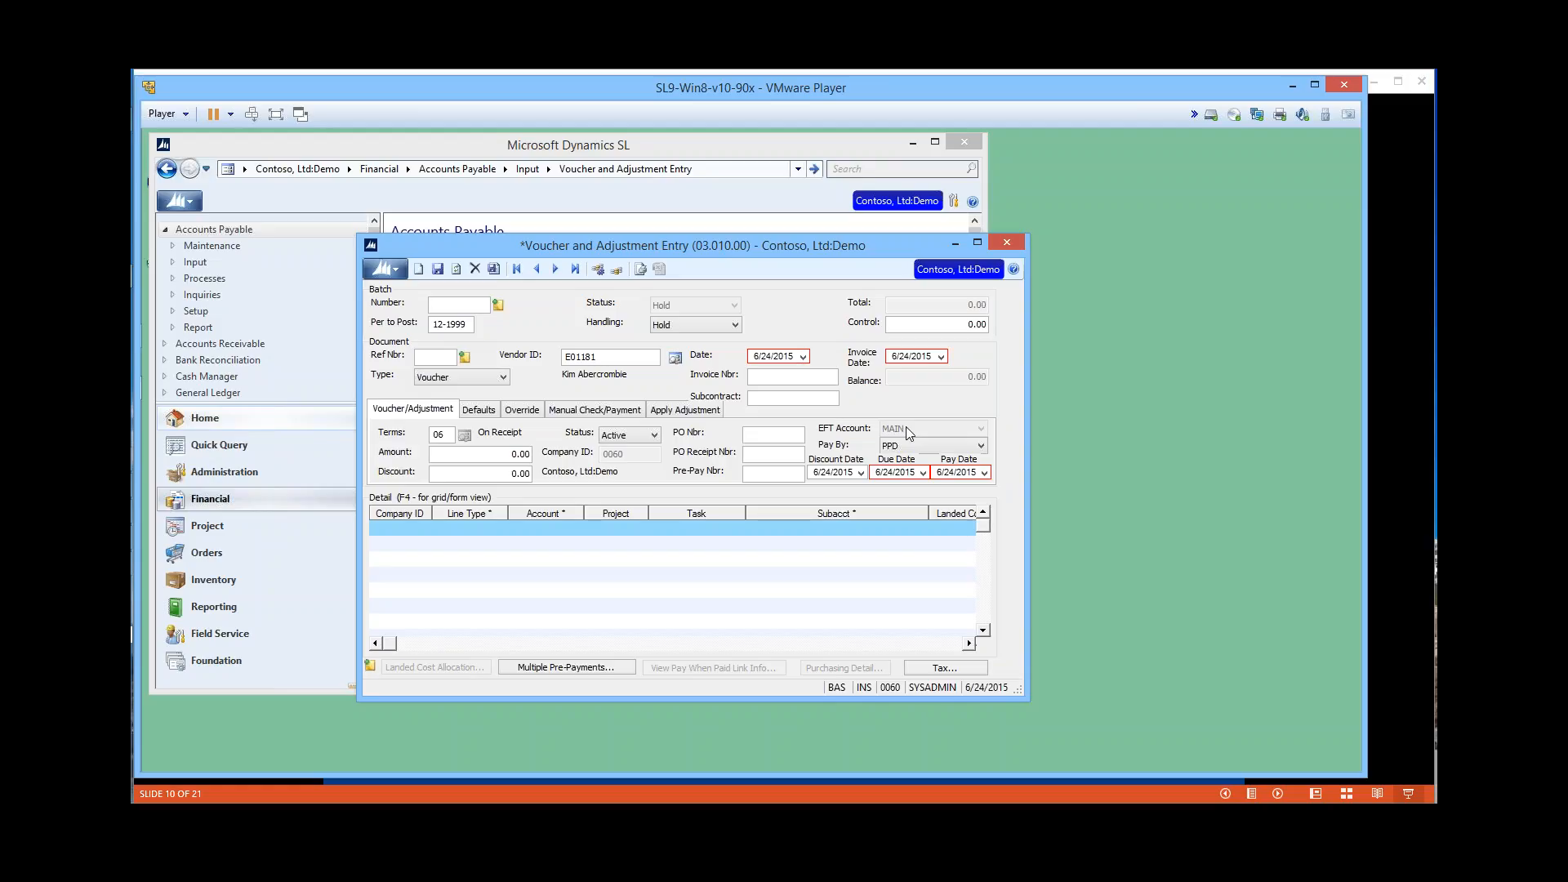
Examine the Pay By options available for the voucher's vendor without changing the selection.
left_click(981, 445)
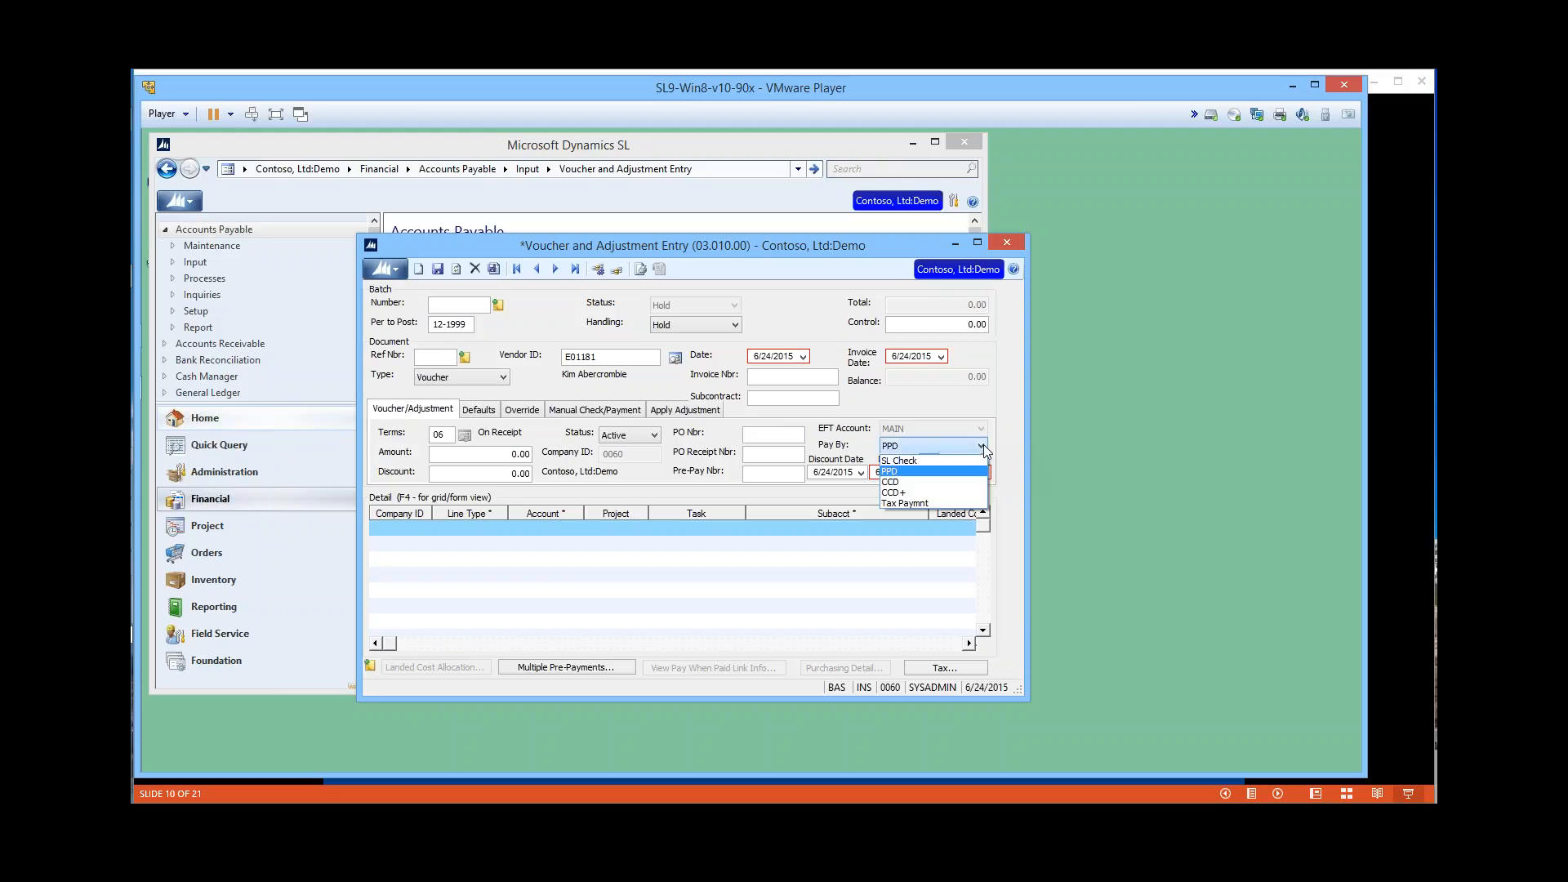
left_click(982, 446)
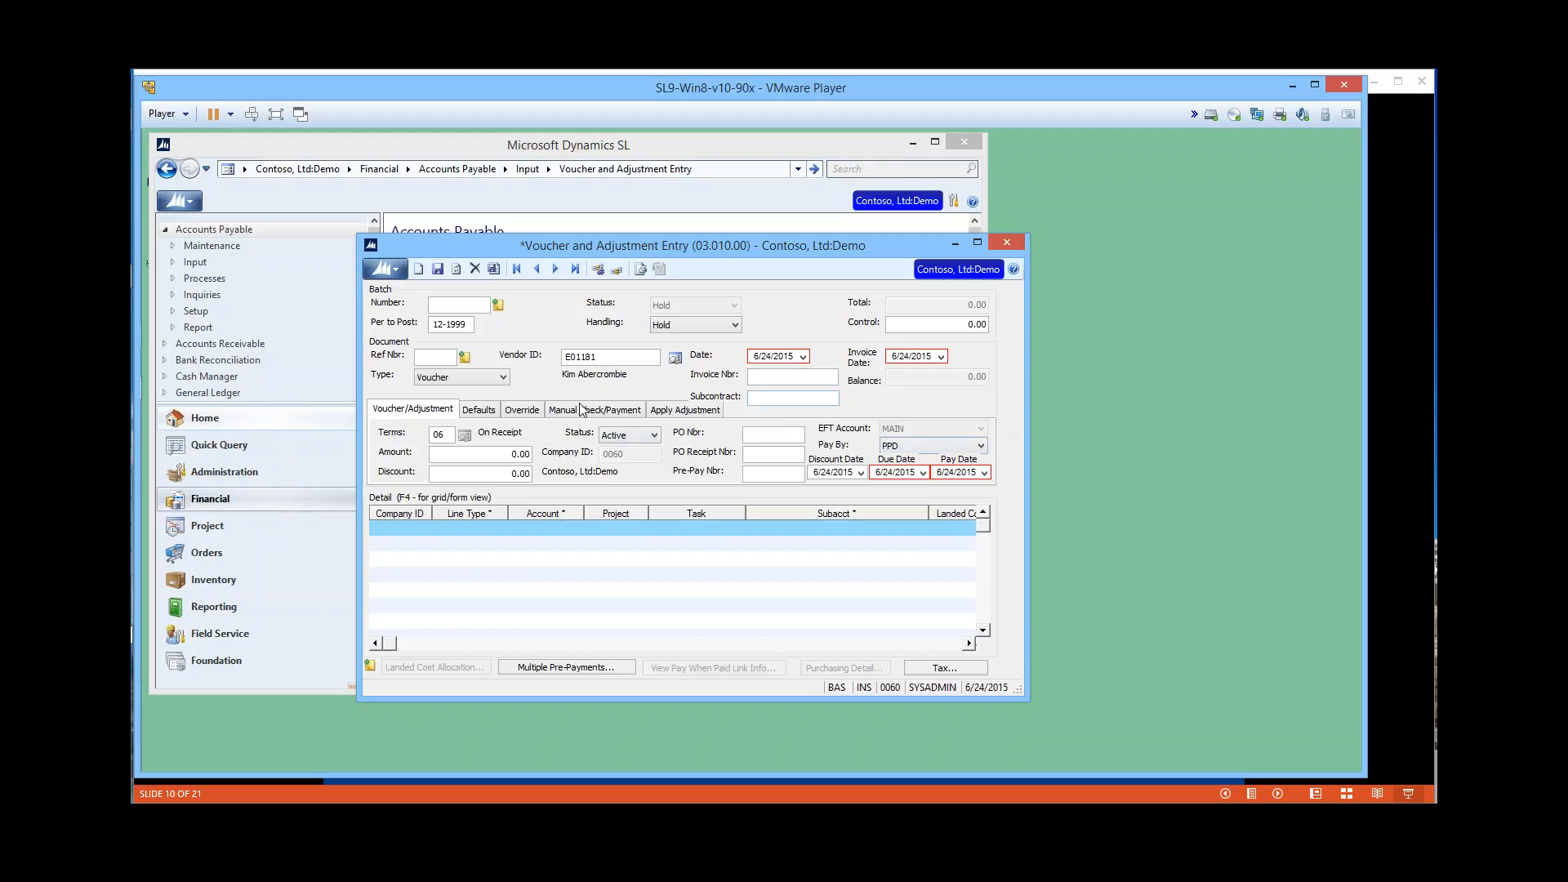
left_click(980, 449)
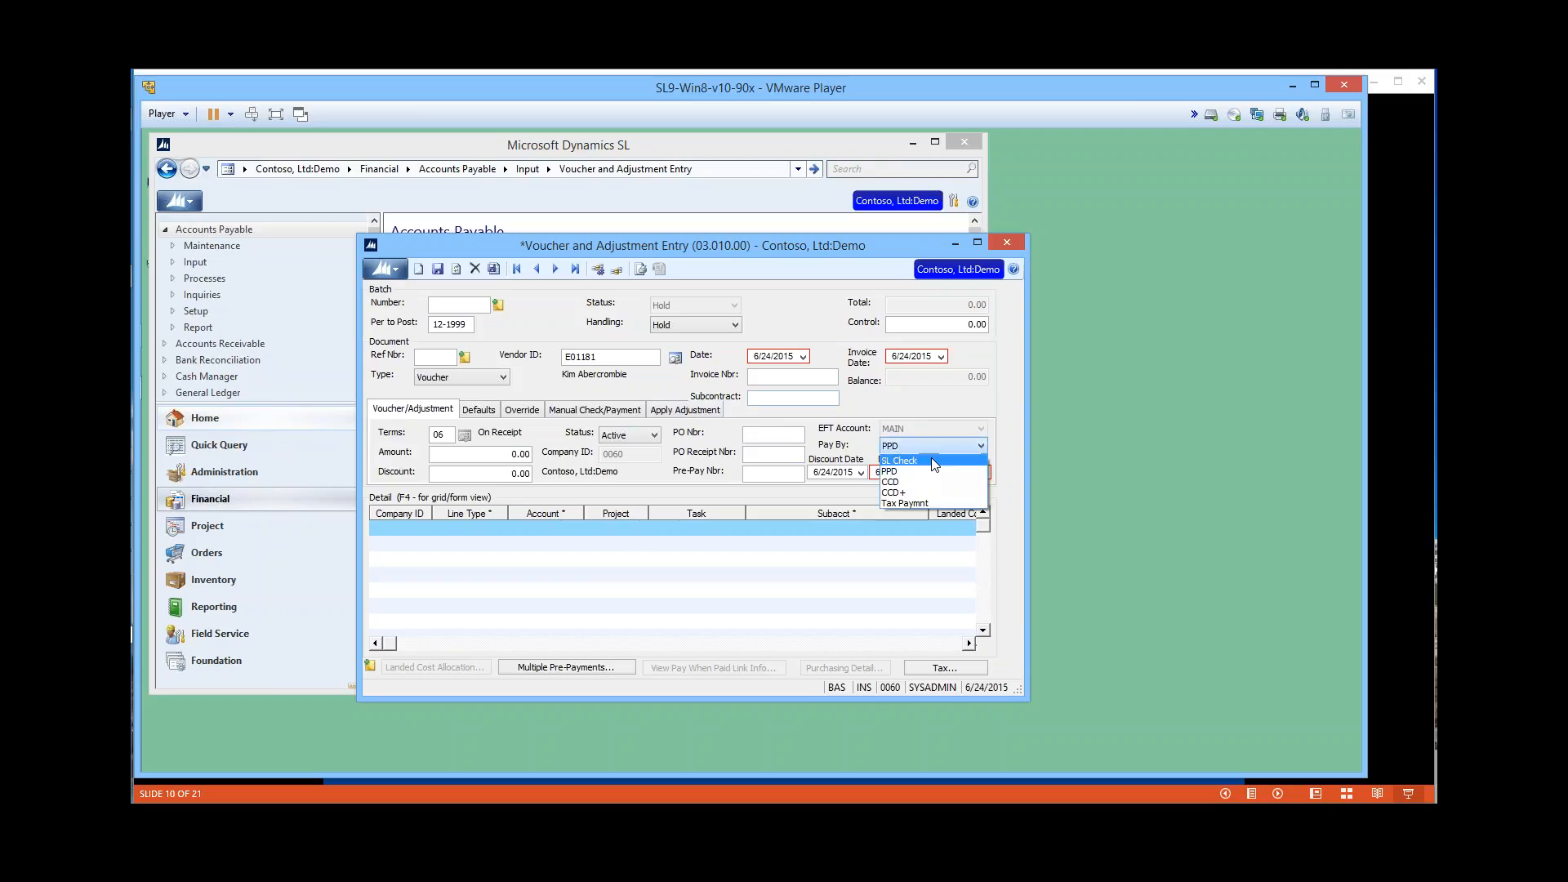
left_click(980, 445)
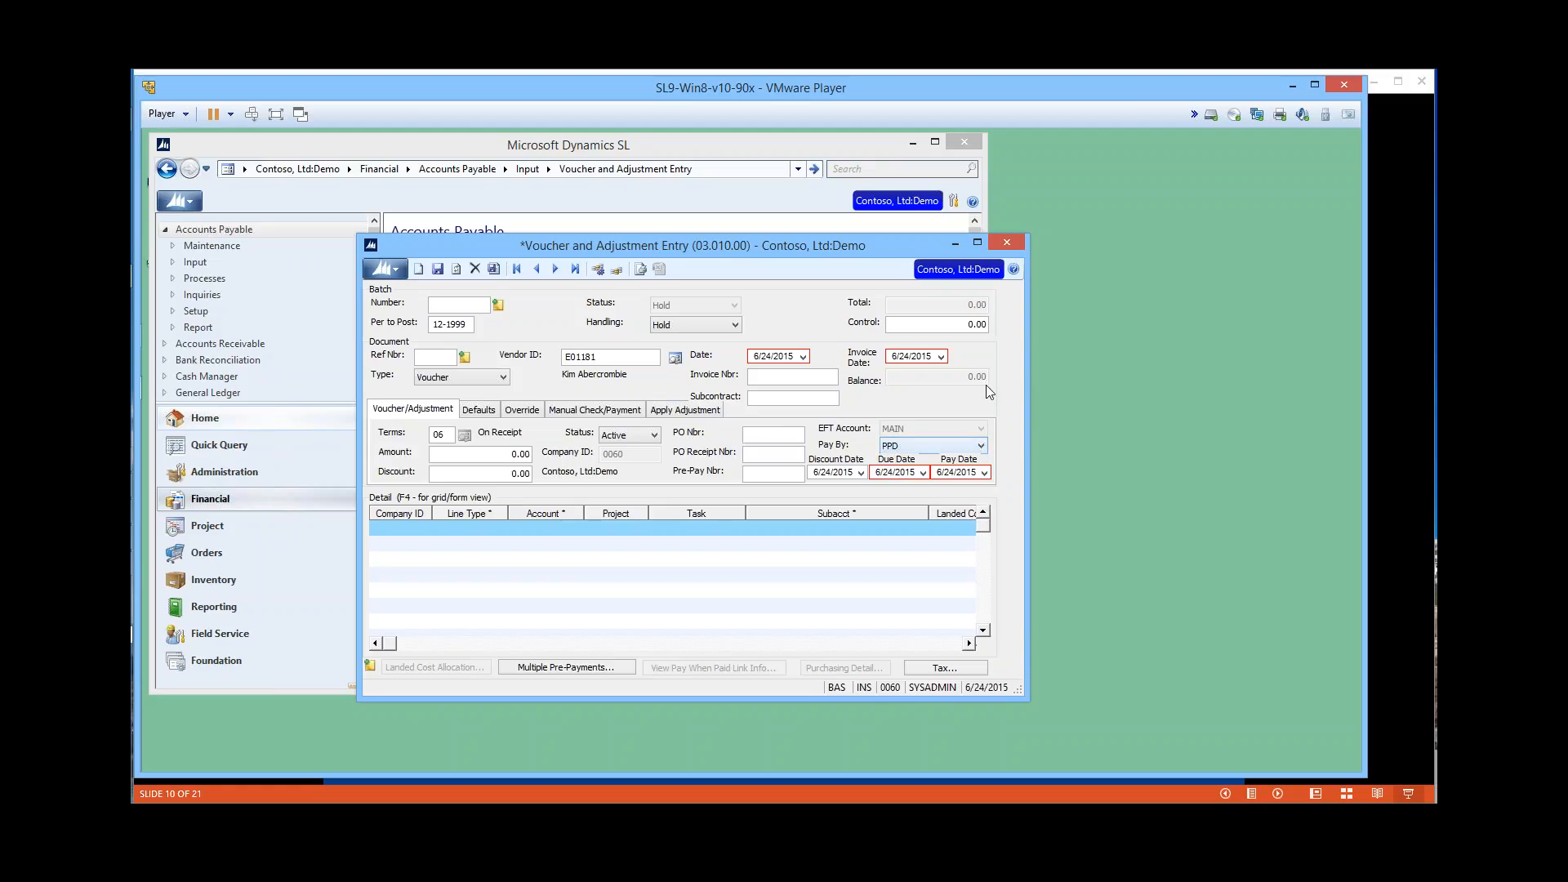
Close the voucher entry without saving, and open AP Payment Selection with the payment selection method set to Reference Number.
left_click(1006, 243)
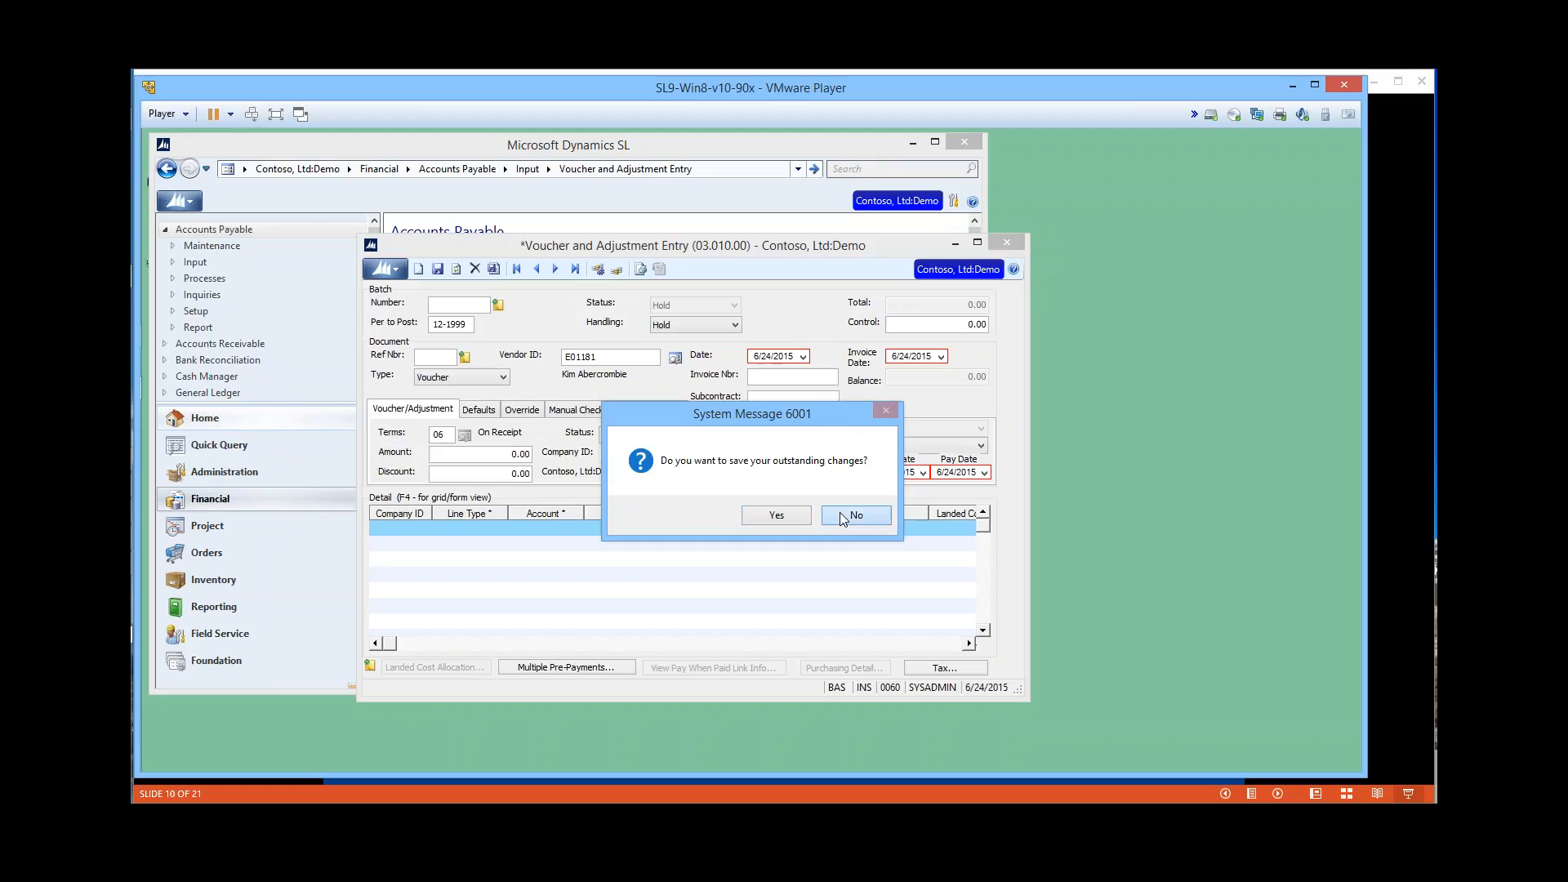
left_click(848, 515)
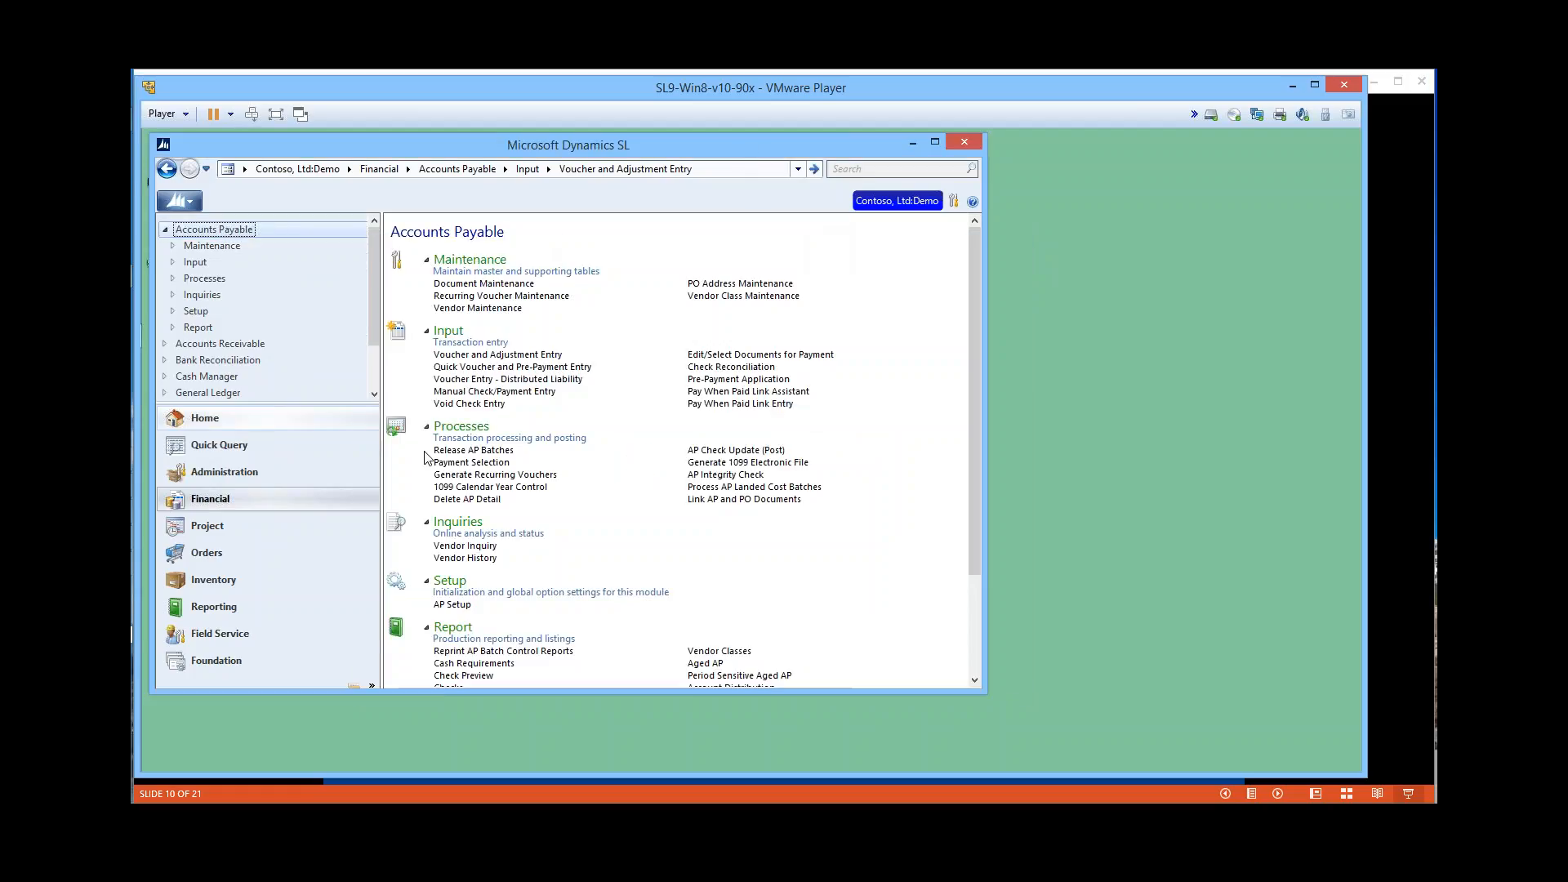
left_click(471, 462)
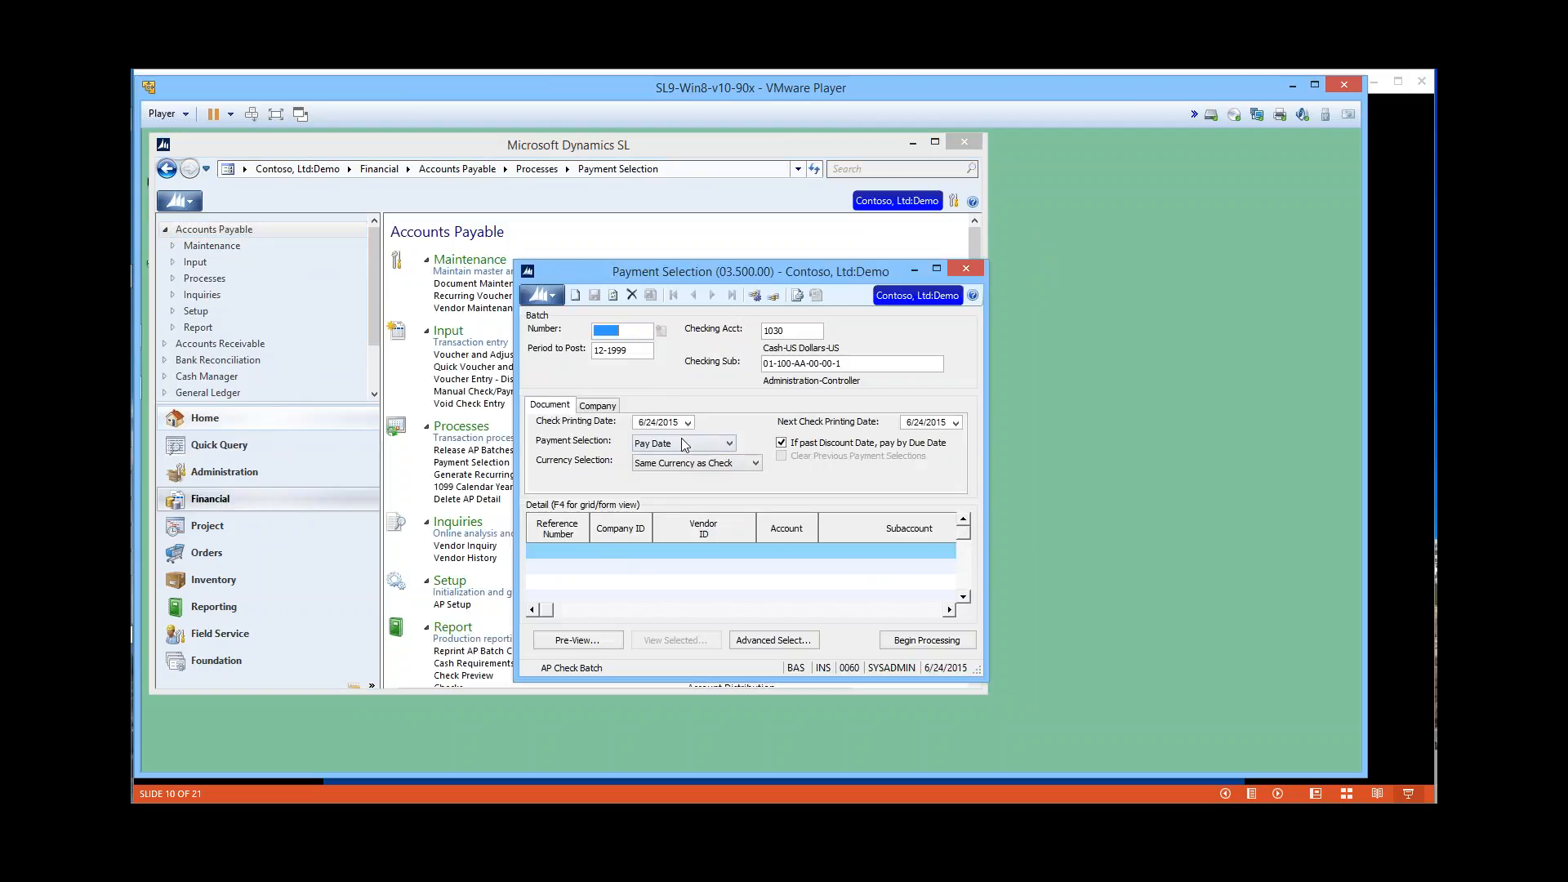
left_click(678, 442)
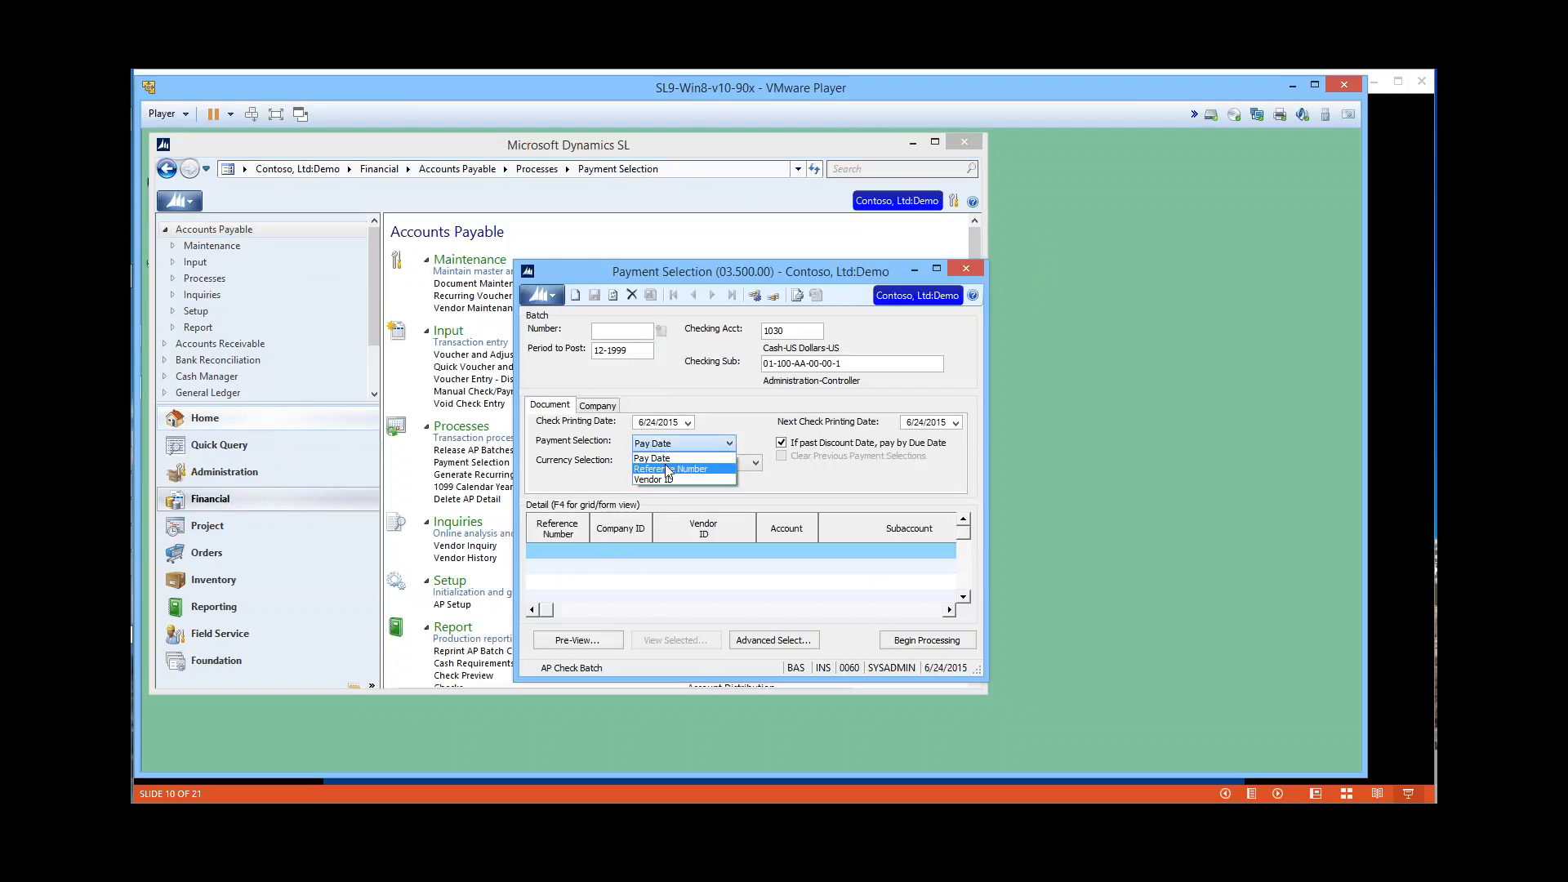
left_click(668, 469)
Add voucher 000124 from the AP document list to the payment selection detail.
left_click(559, 550)
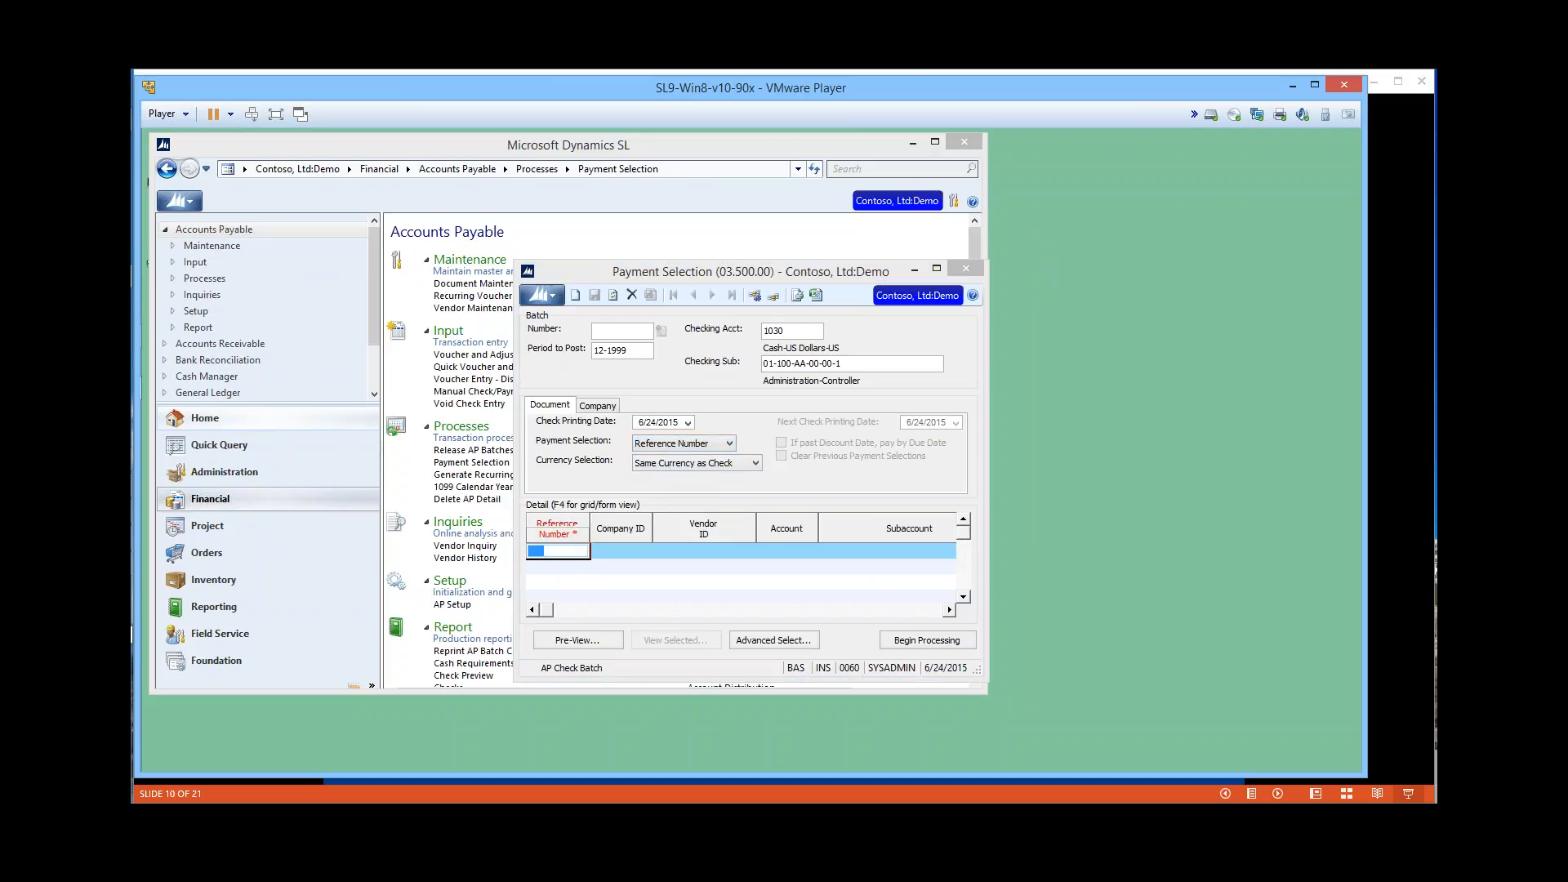
key("F3")
left_click(953, 609)
left_click(953, 609)
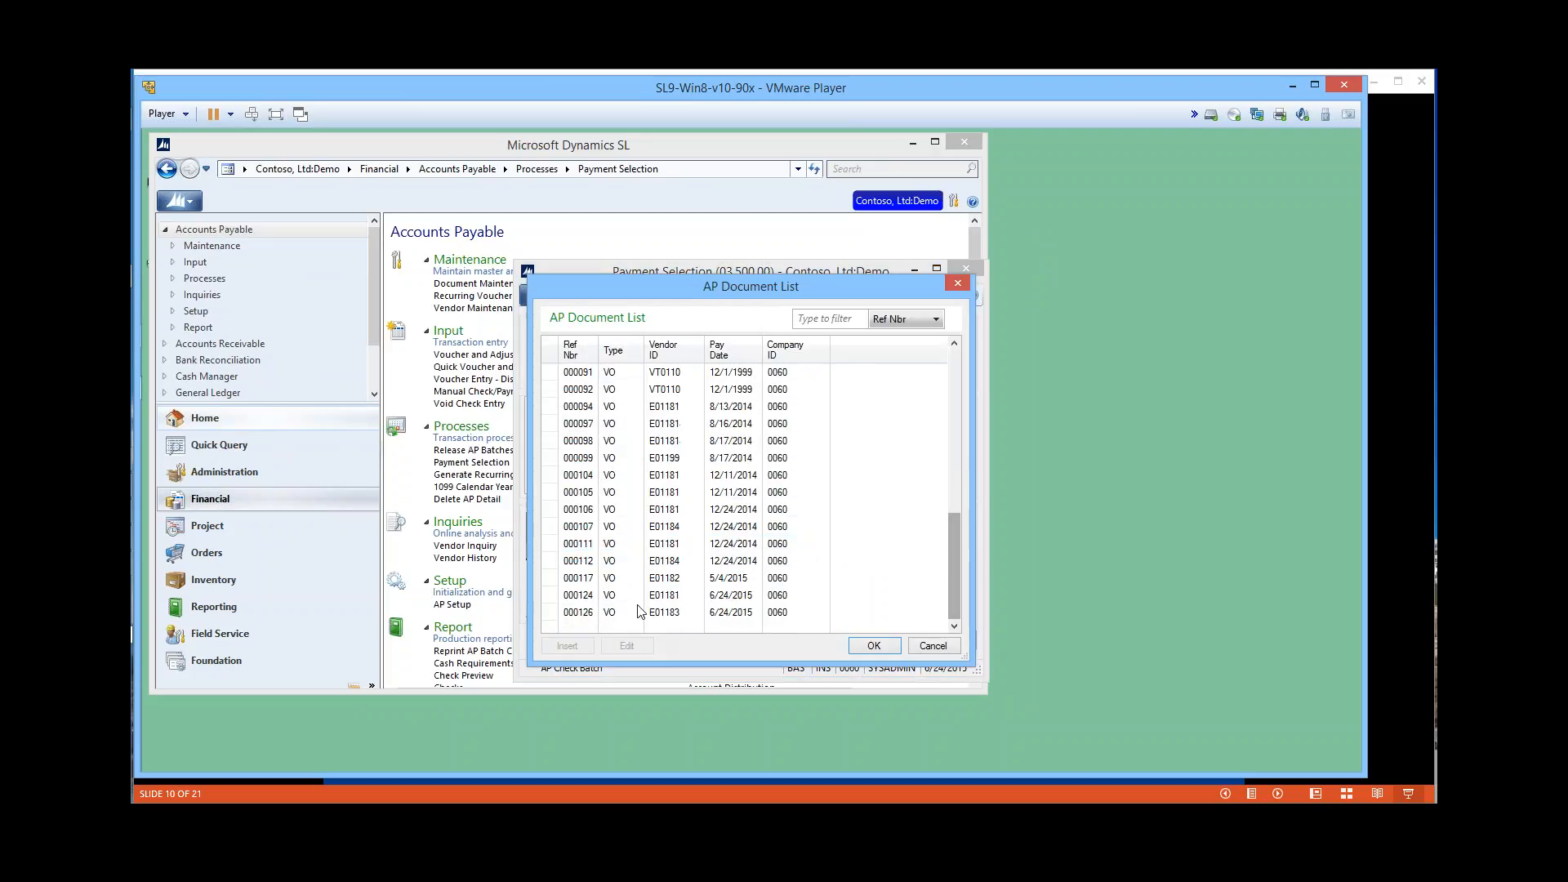
double_click(637, 594)
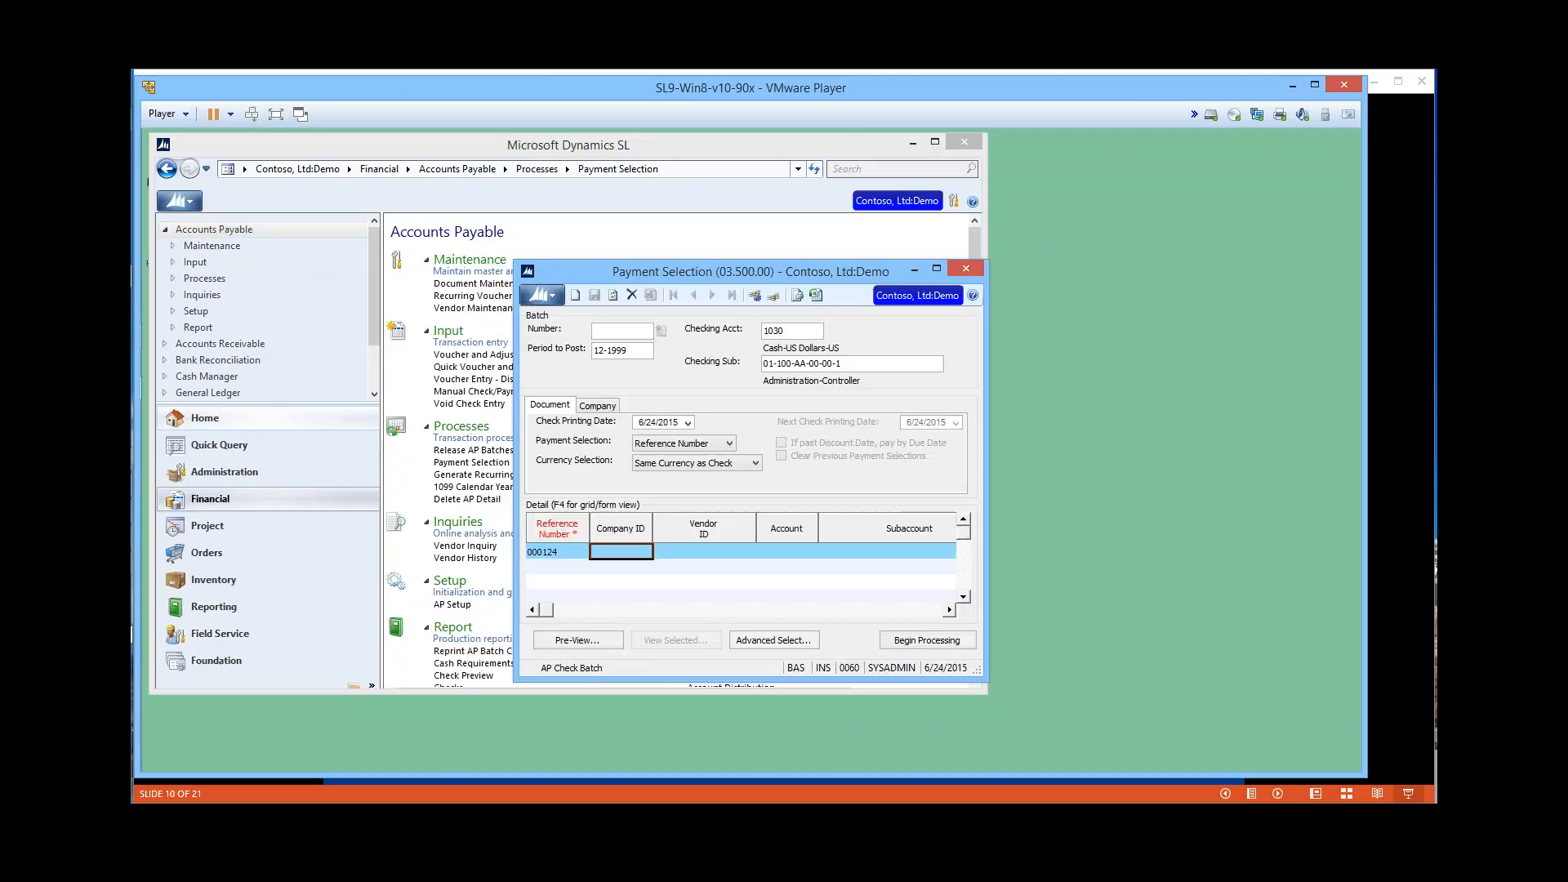
Add voucher 000126 from the AP document list as the second line of the payment selection detail.
left_click(569, 561)
key("F3")
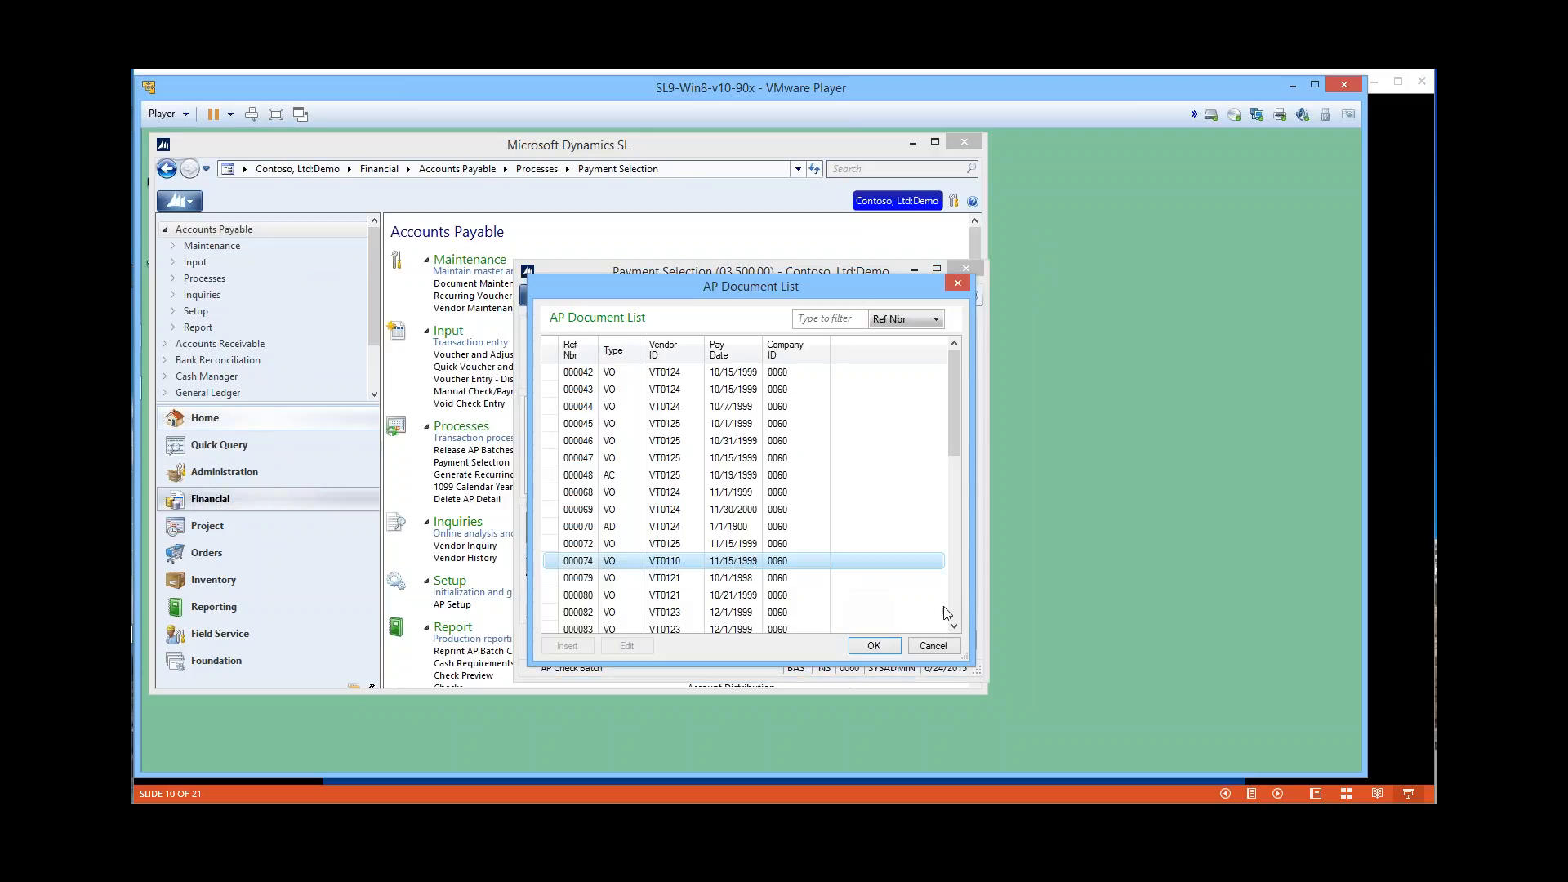
left_click(952, 615)
left_click(952, 616)
left_click(585, 613)
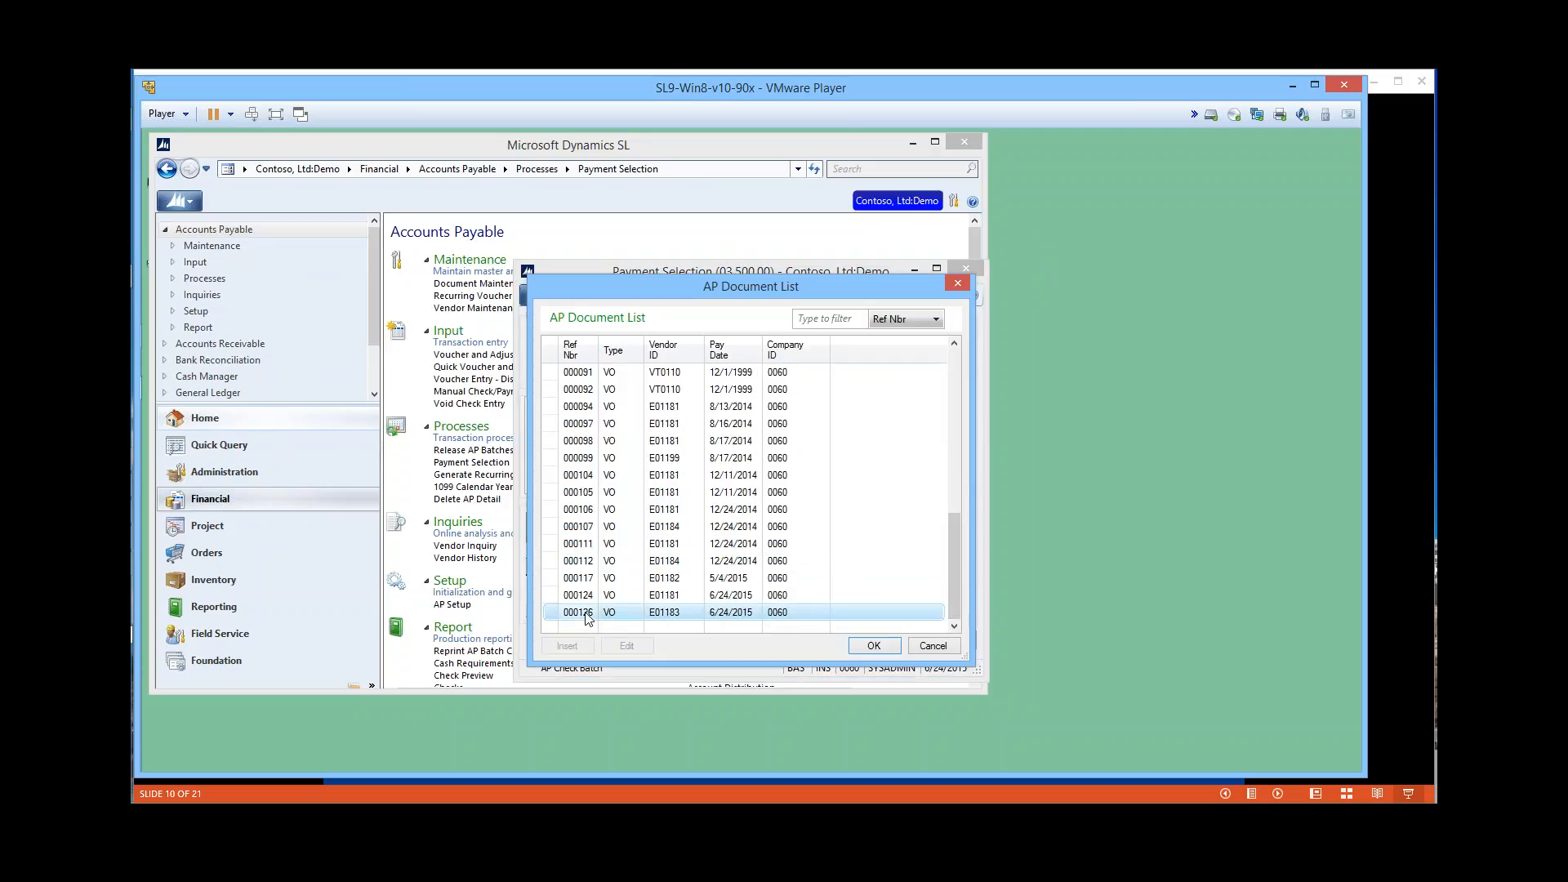
double_click(585, 614)
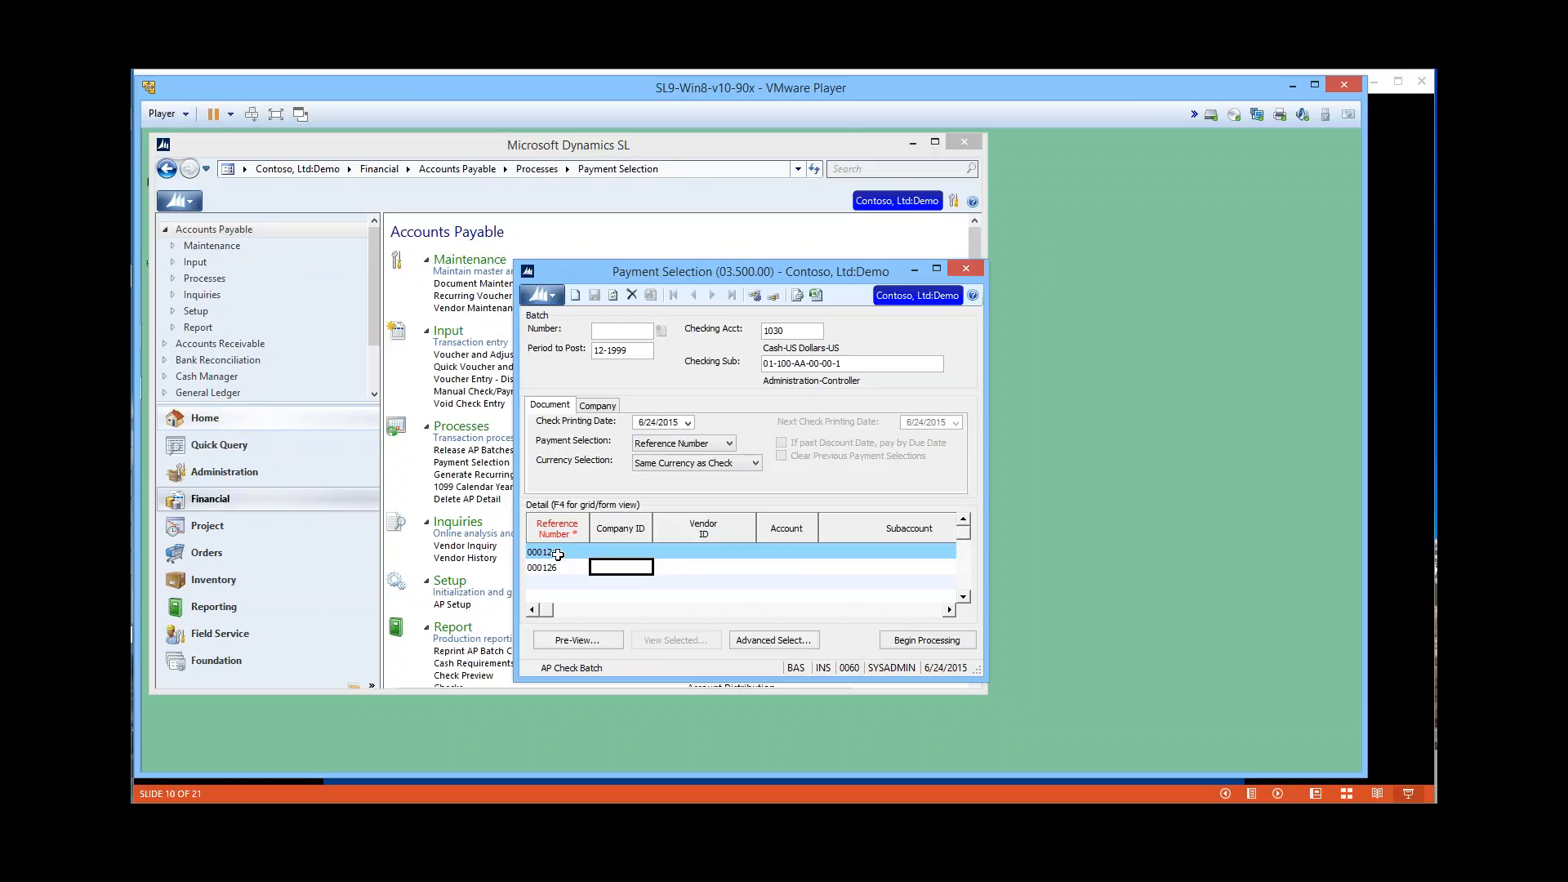
Process the payment selection for the two vouchers and close Payment Selection.
left_click(894, 639)
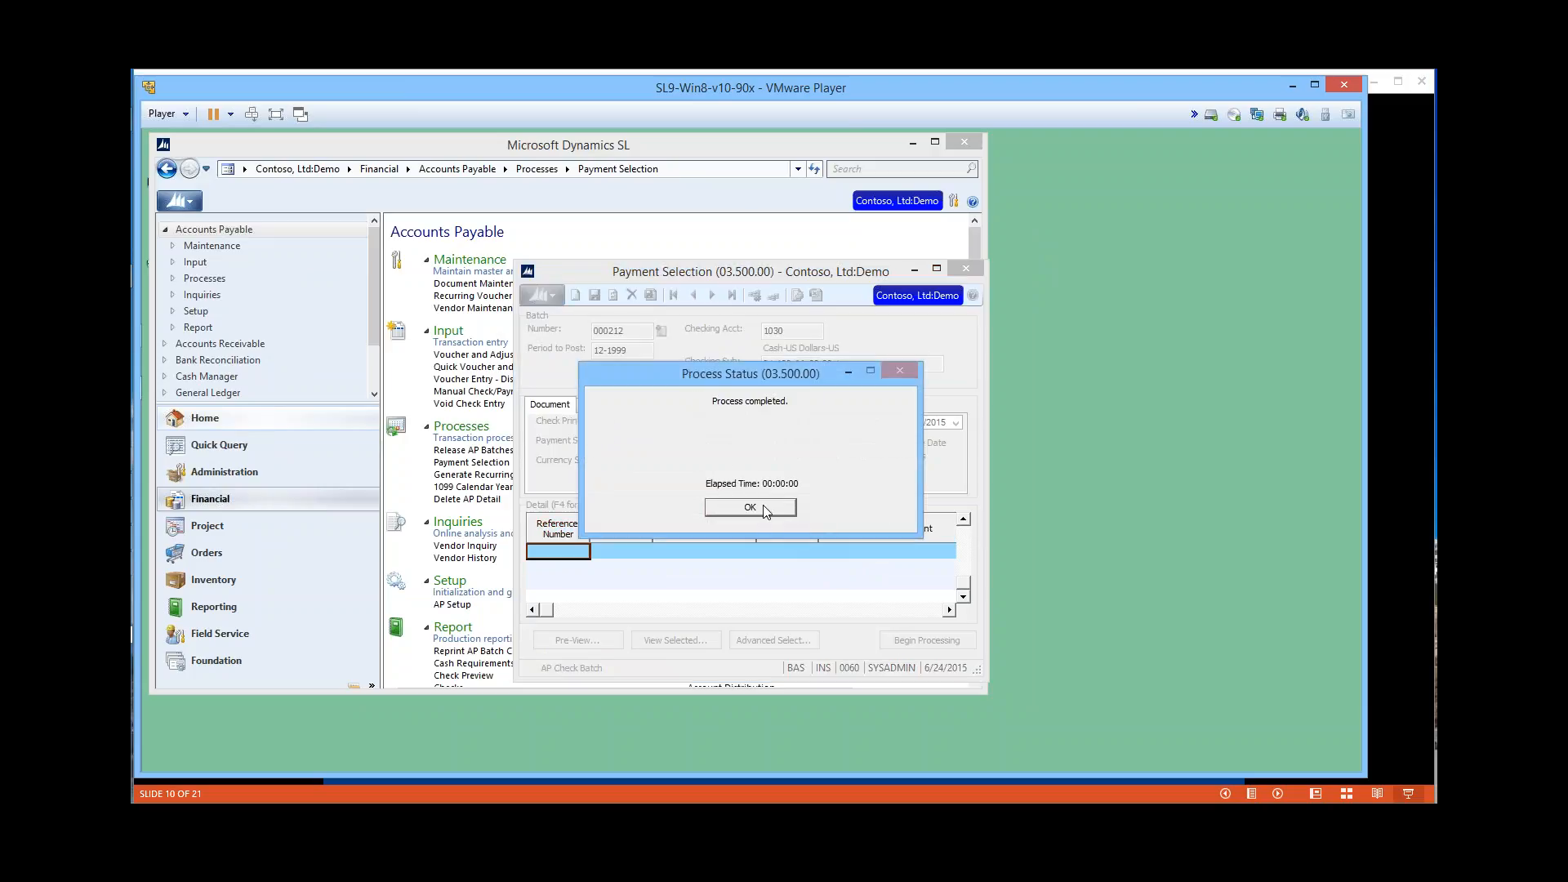
left_click(750, 507)
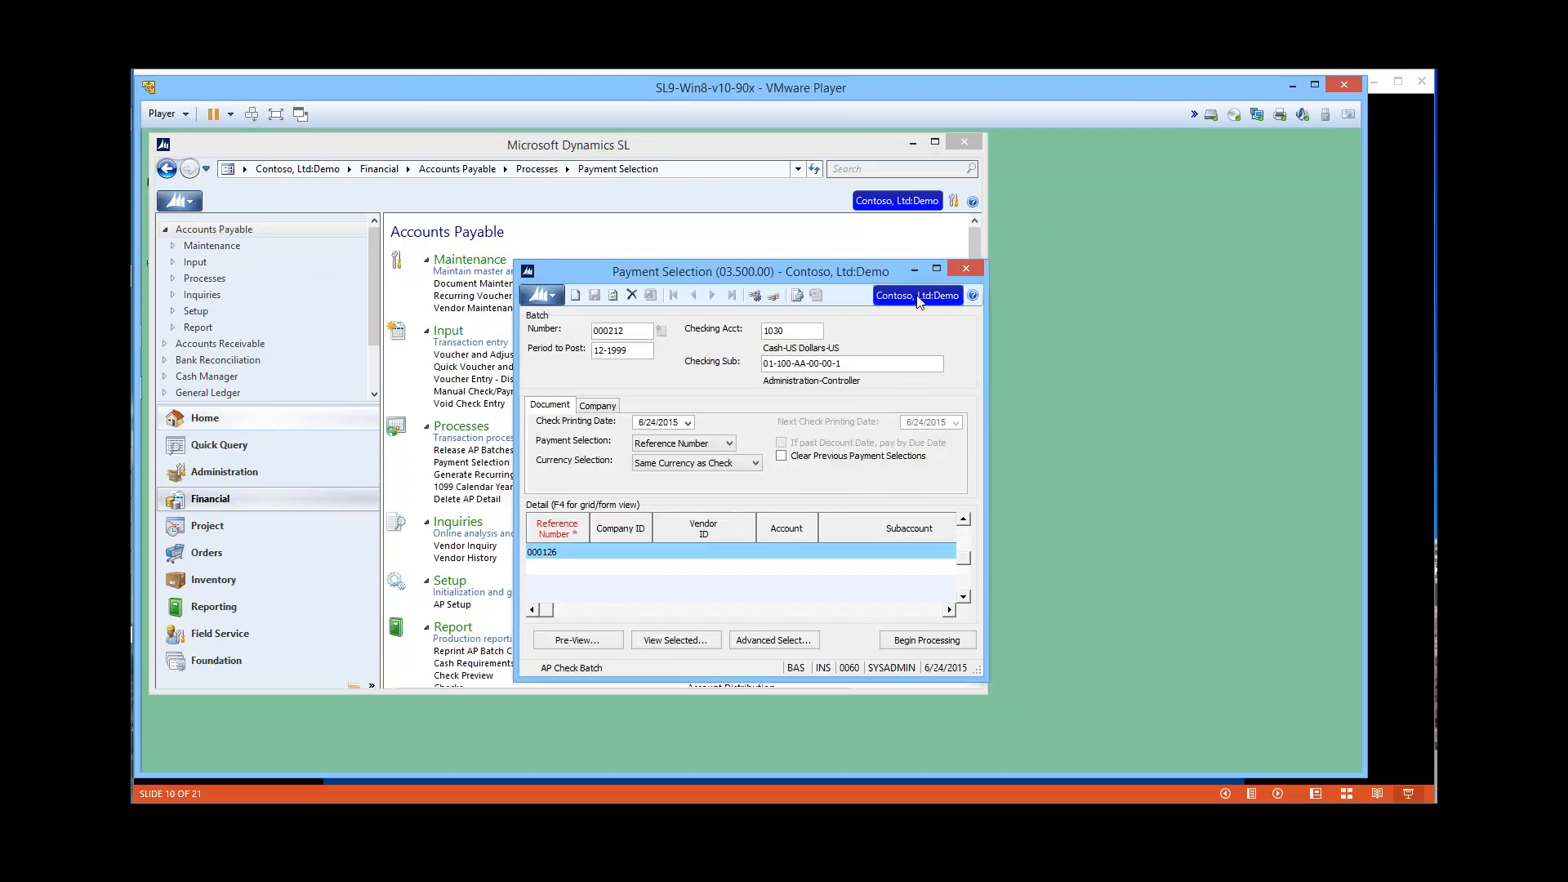
left_click(965, 271)
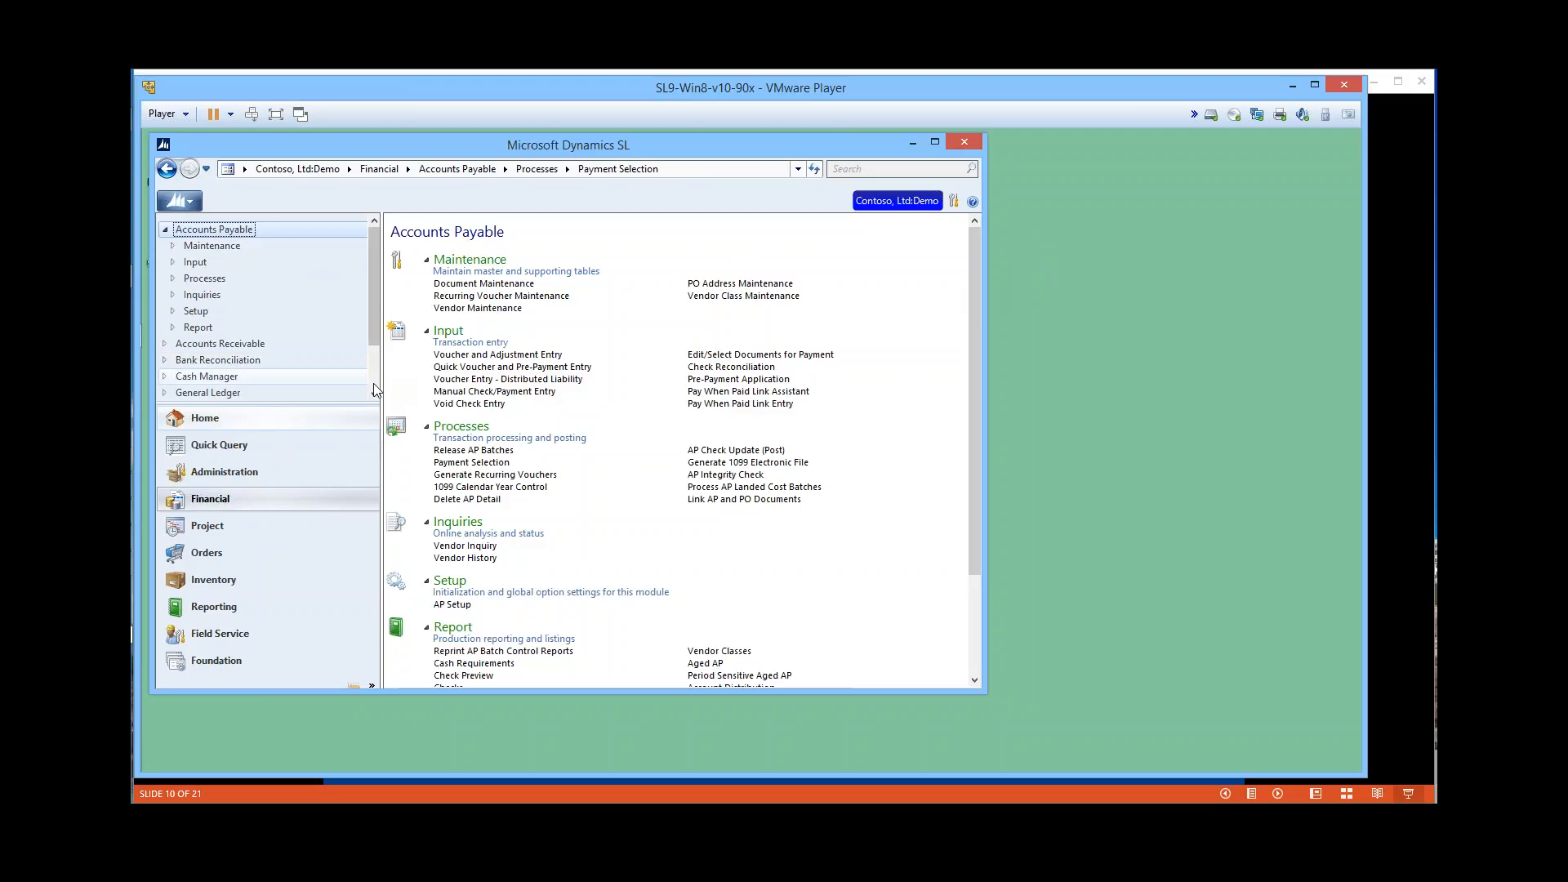
Open the eBanking Suite's AP - Payment Selection Filter and load payment selection batch 000212.
scroll(374, 386, "down", 2)
left_click(233, 393)
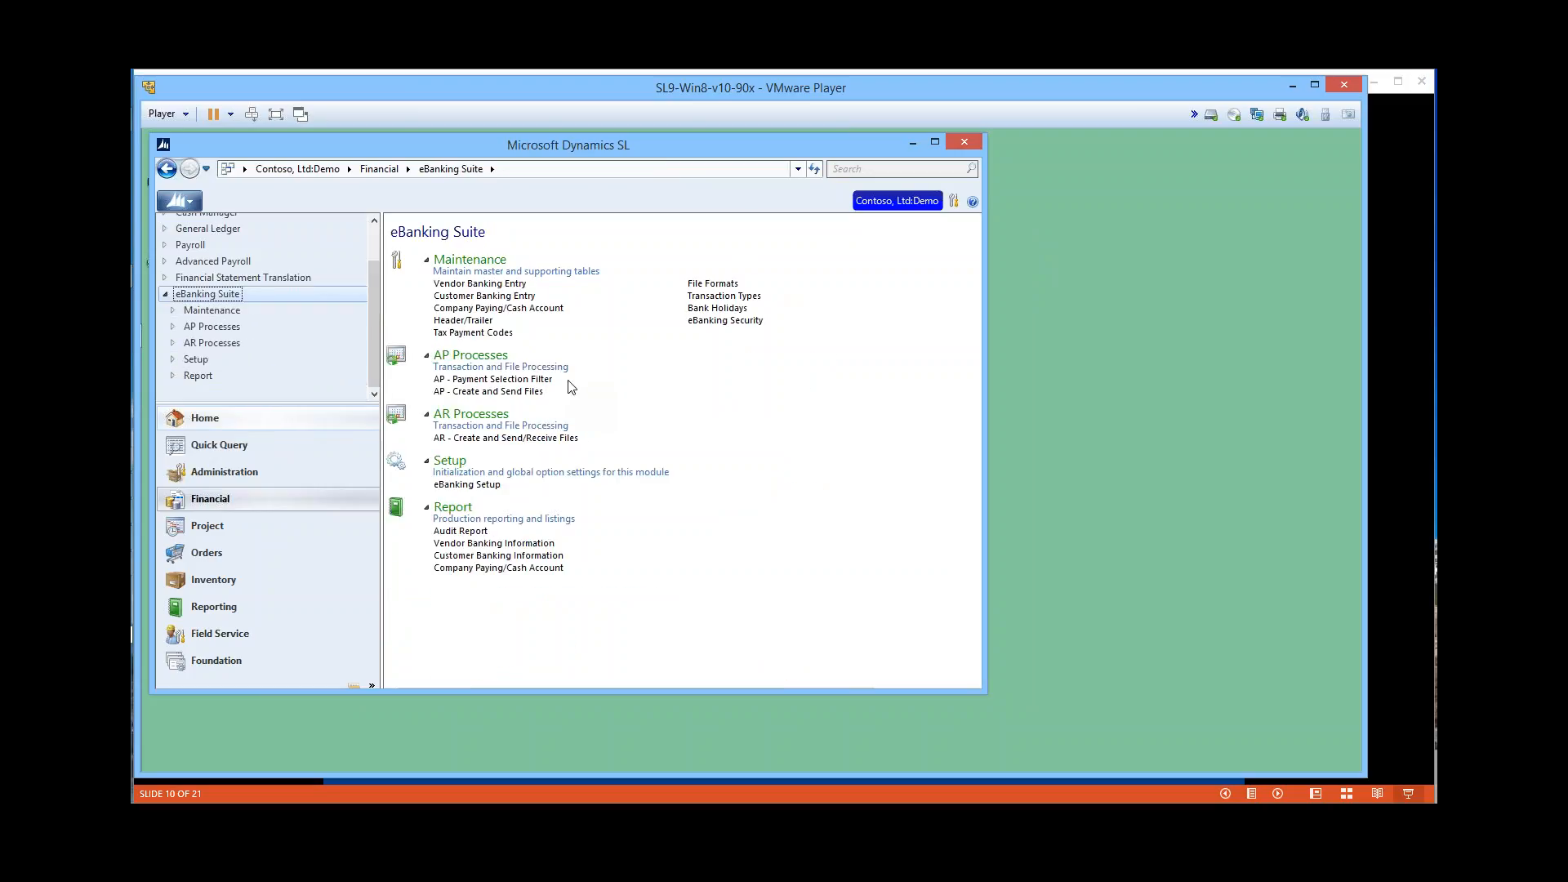
left_click(512, 381)
left_click(512, 381)
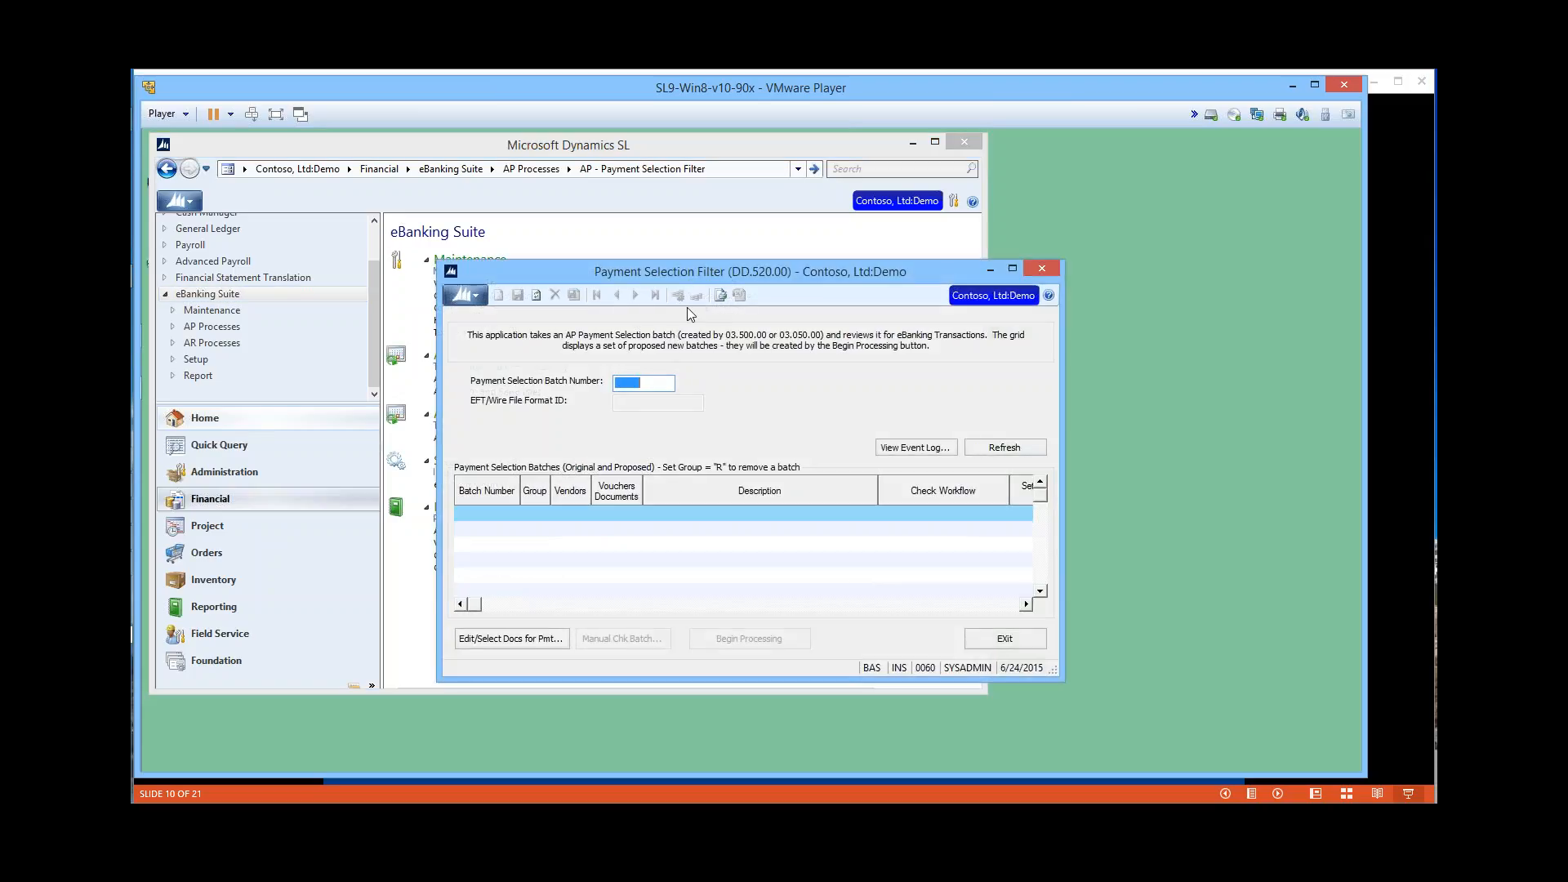
key("F3")
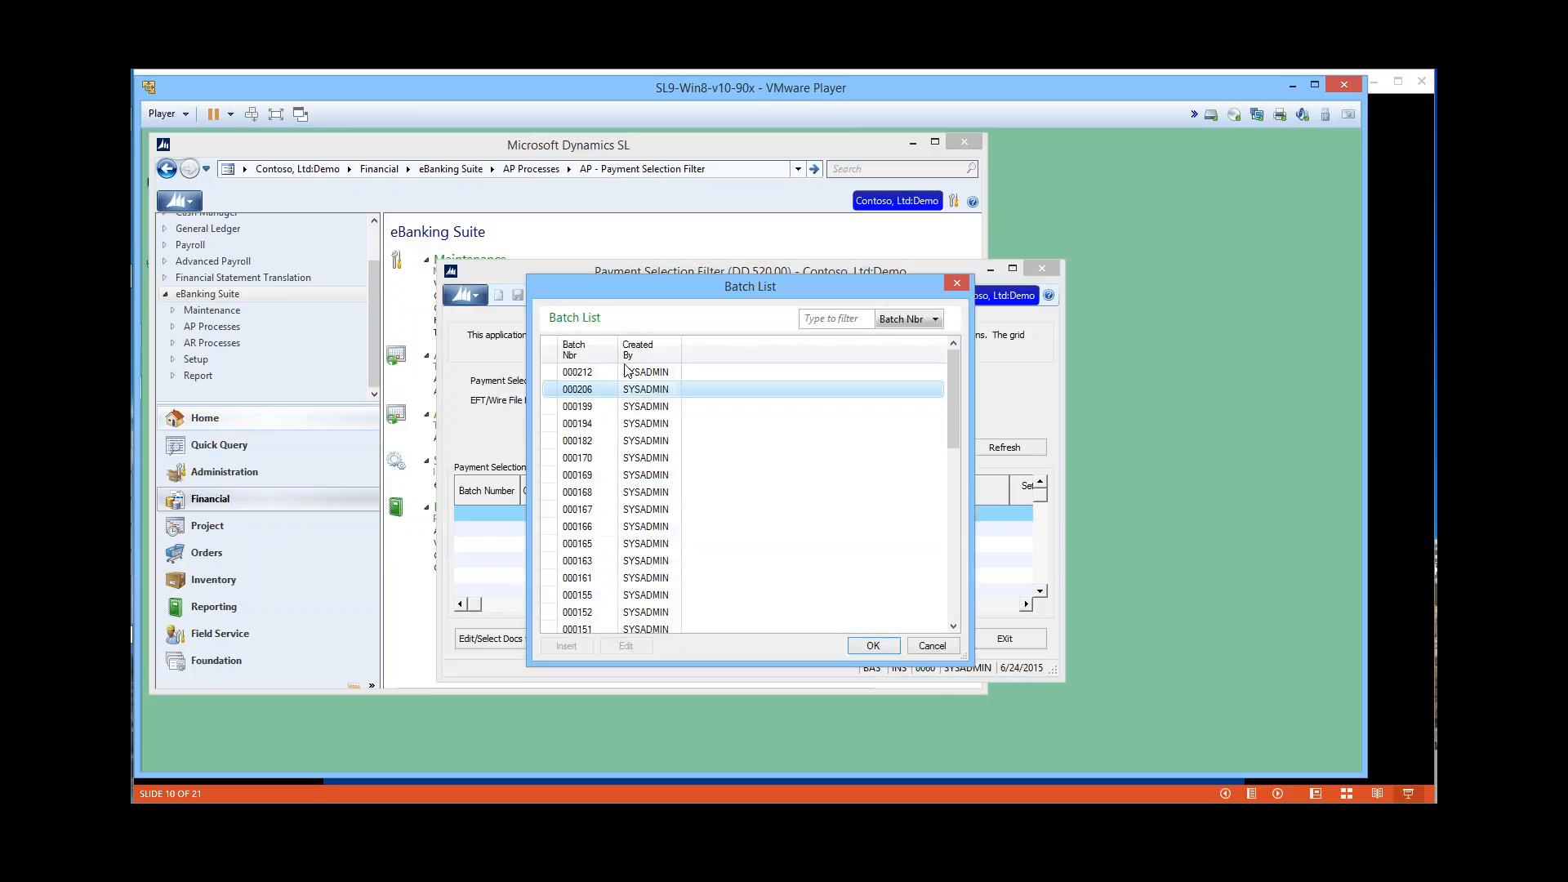
double_click(583, 372)
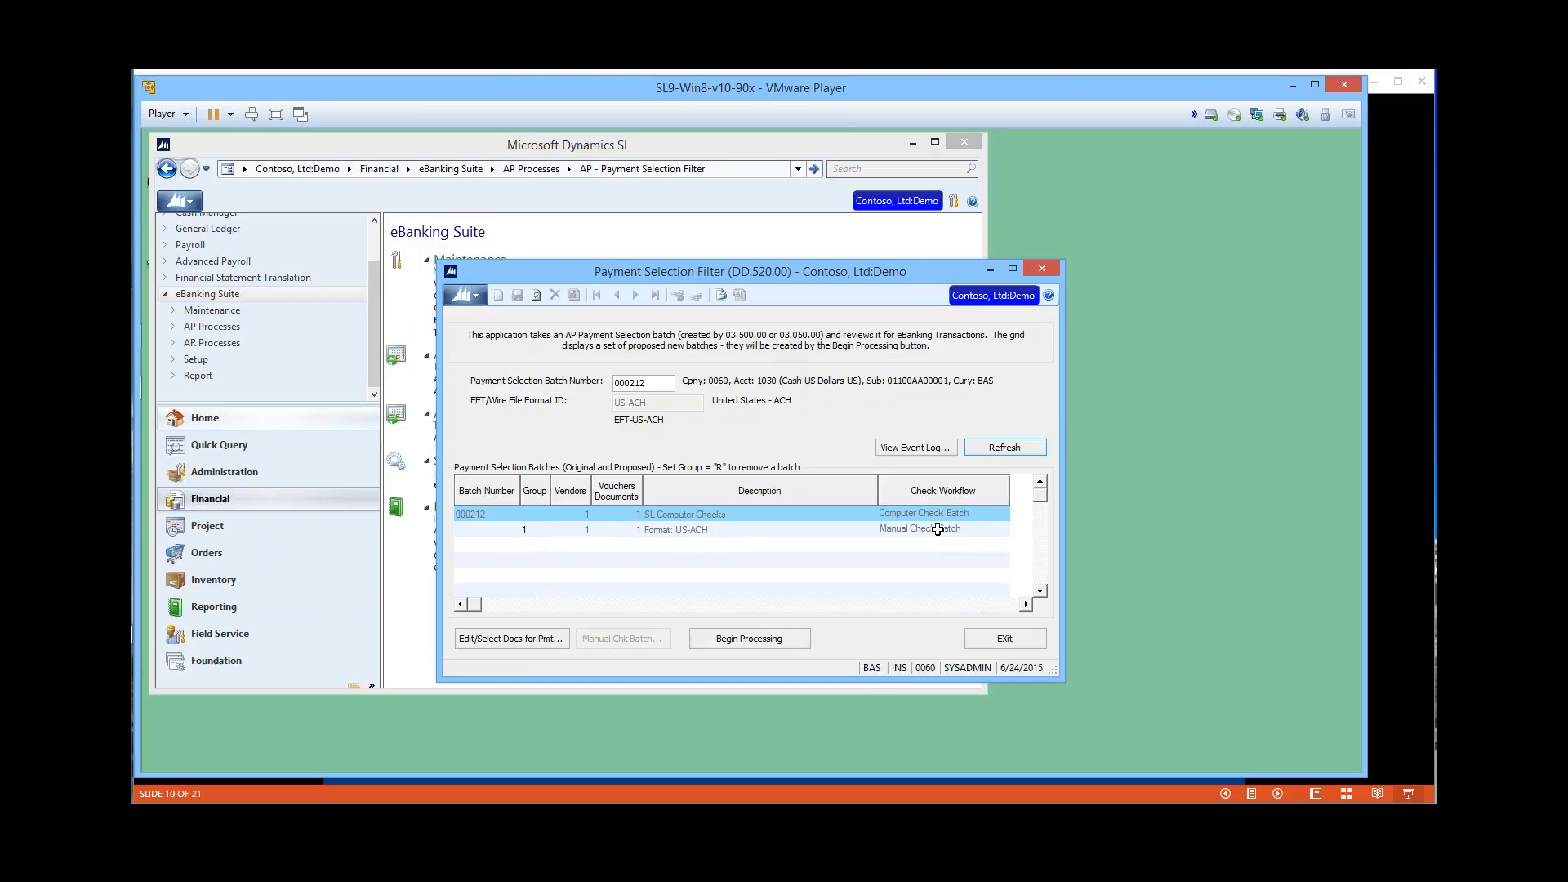
Process the loaded payment selection batch into separate eBanking batches and acknowledge the completion messages.
left_click(780, 641)
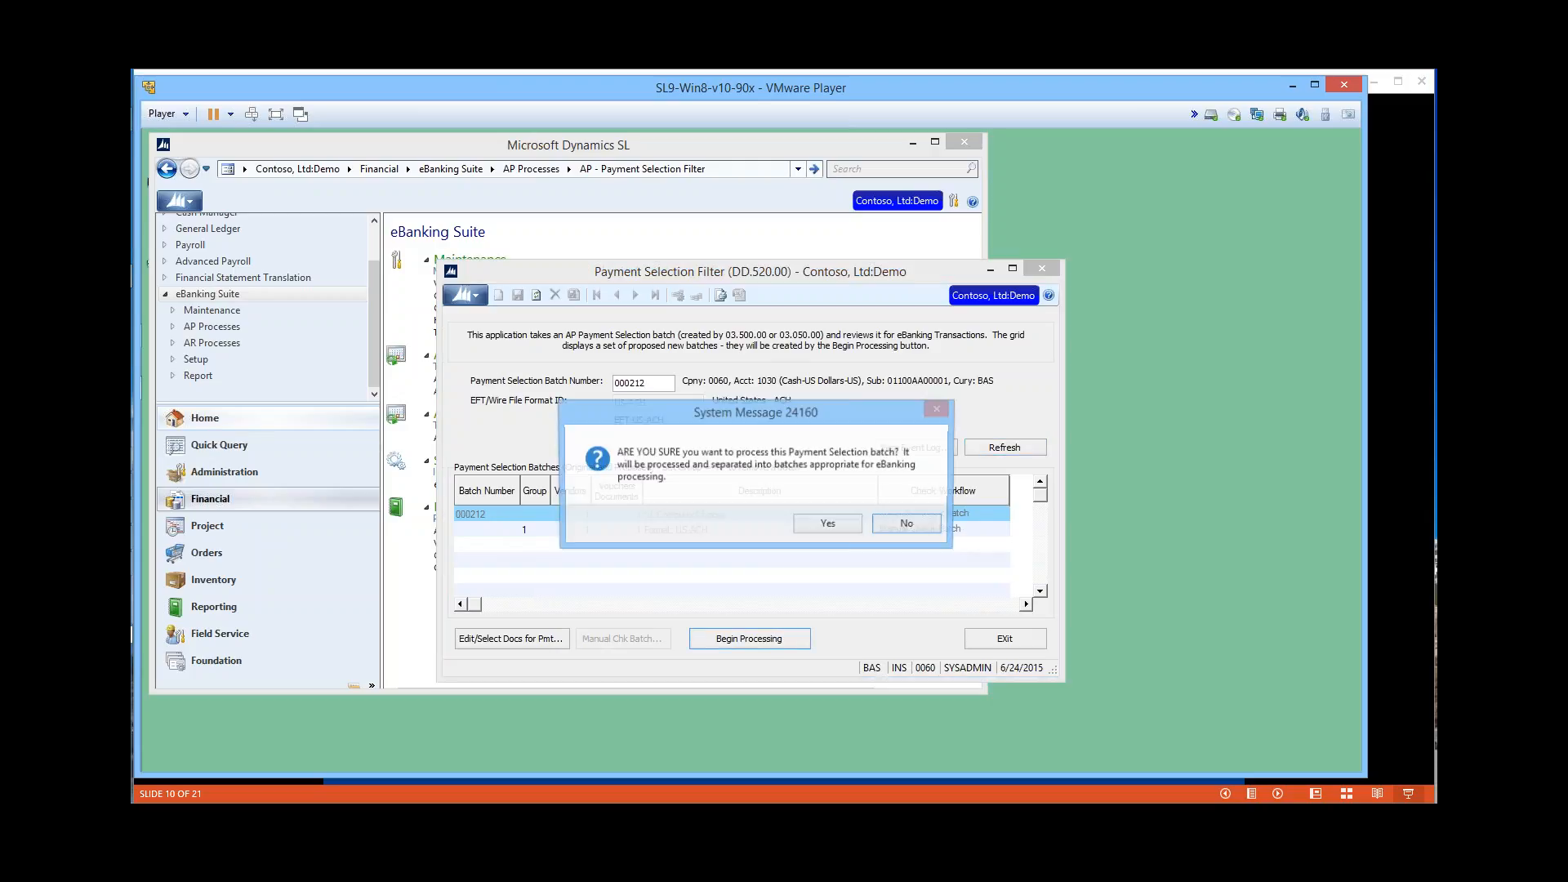
left_click(829, 525)
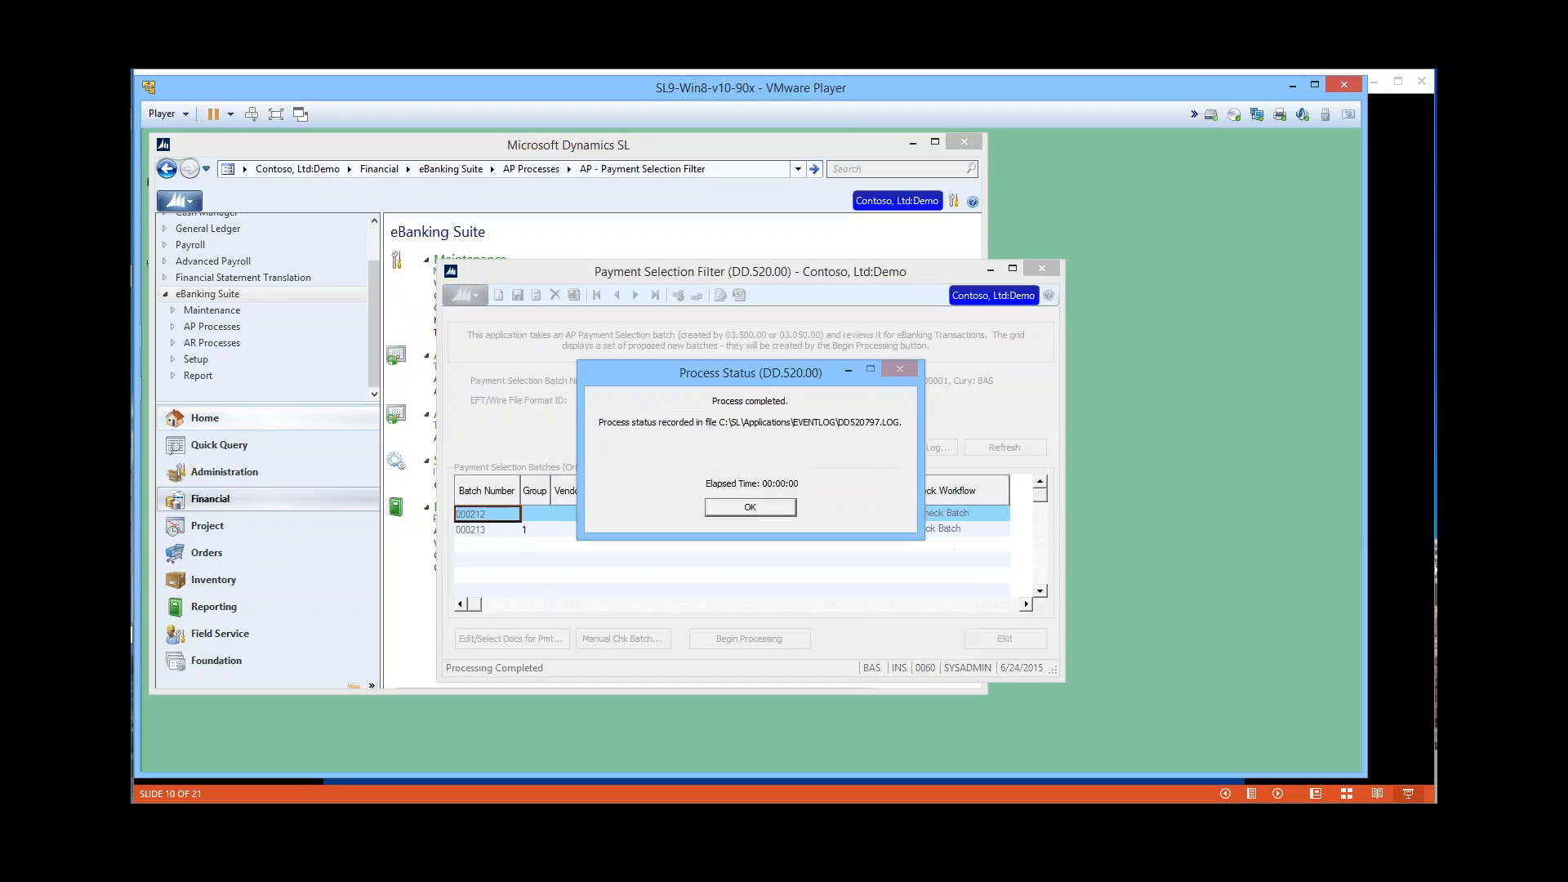
left_click(757, 514)
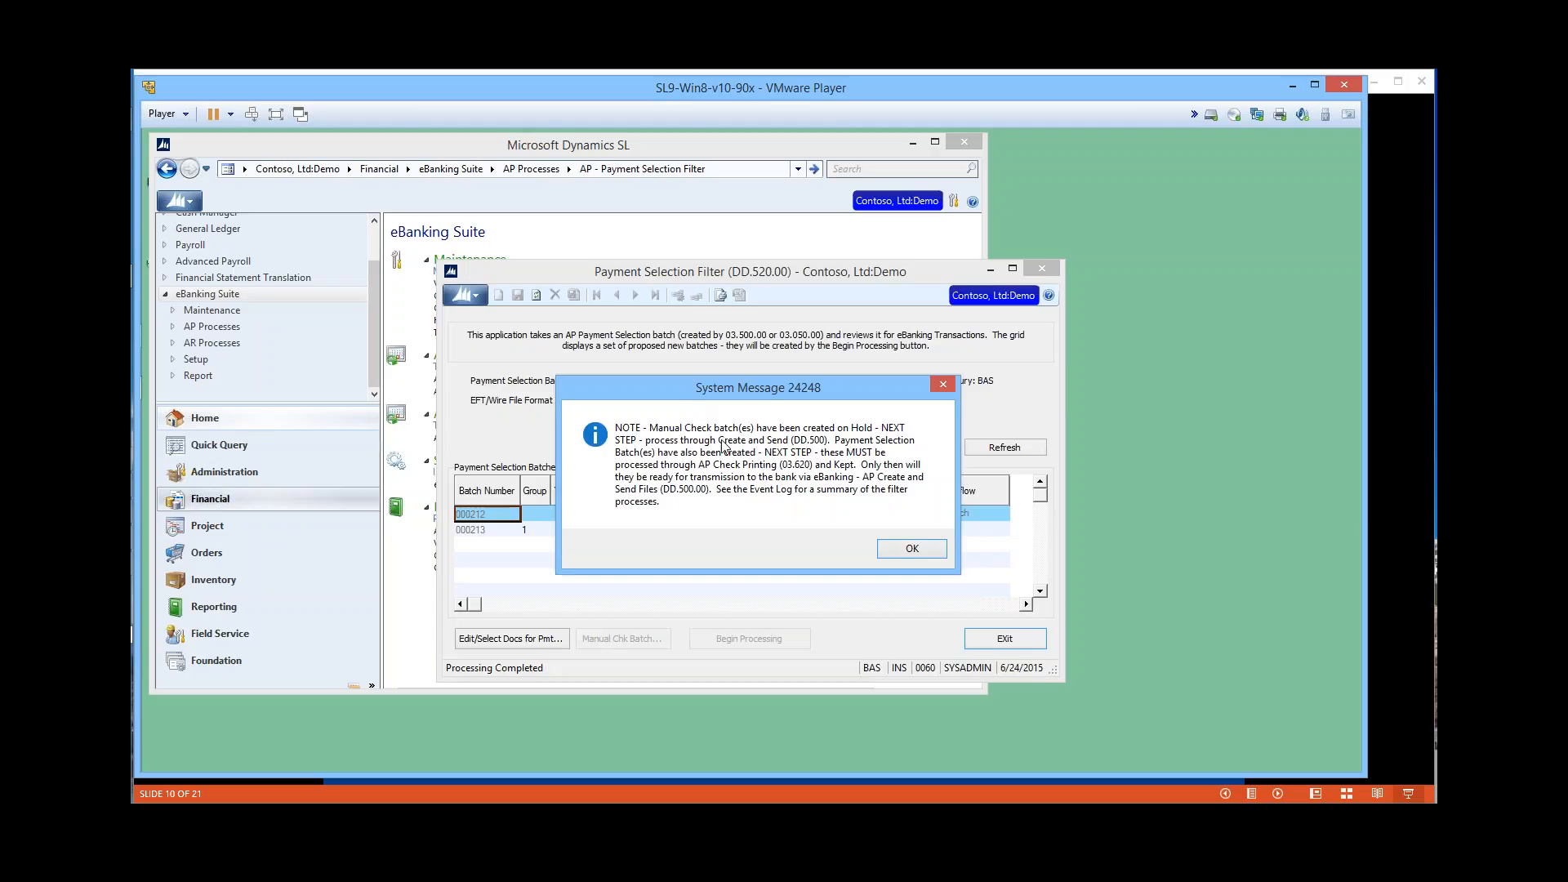
left_click(911, 548)
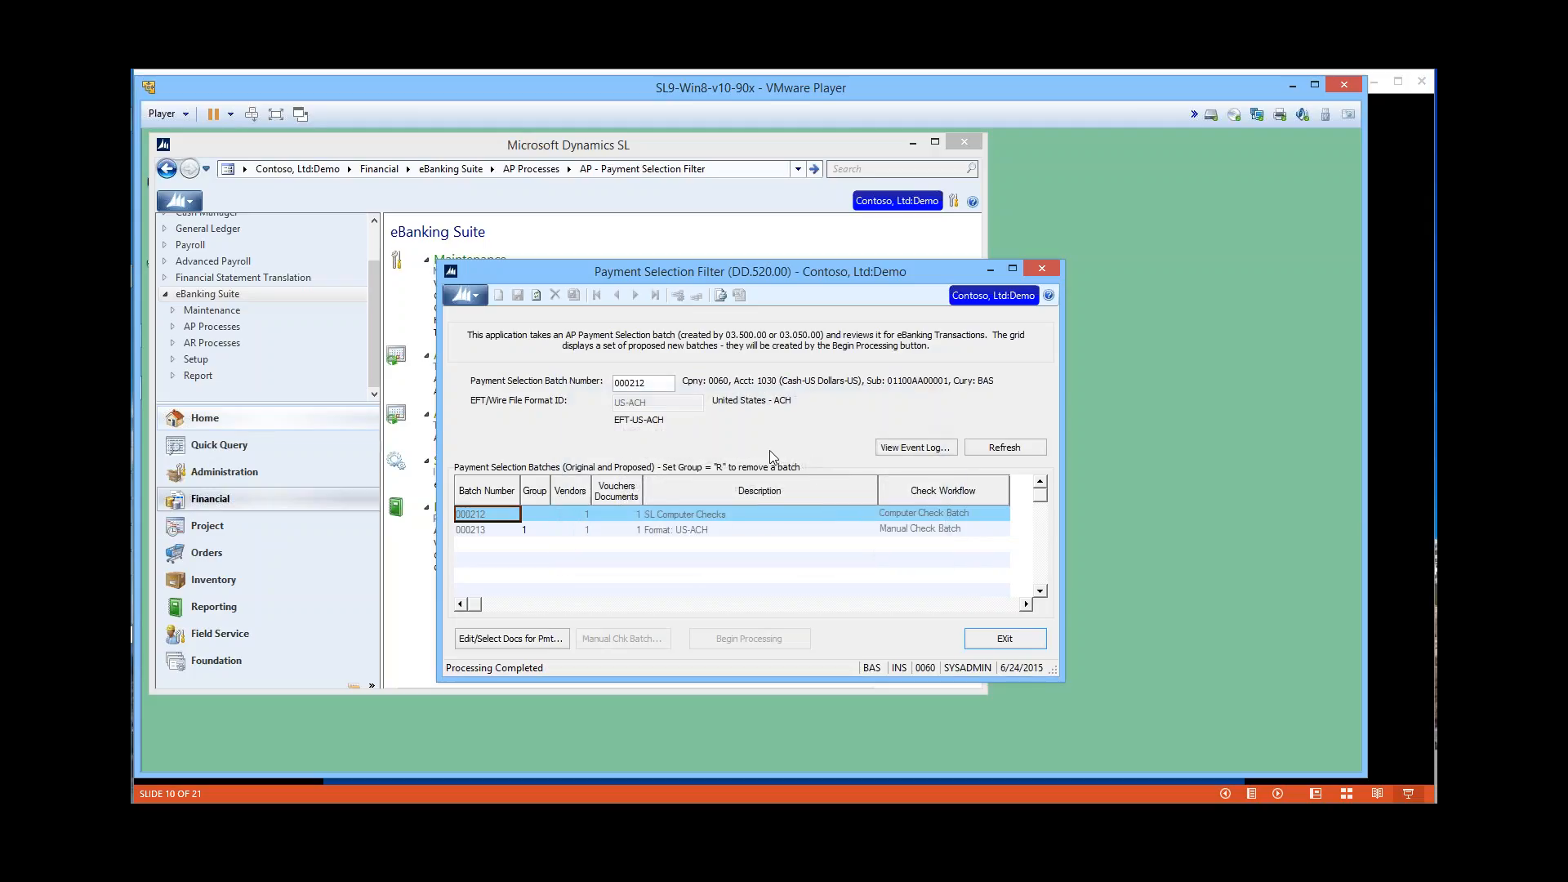
Examine the computer check and US-ACH batches, review the US-ACH batch in Manual Check/Payment Entry, and close both windows.
left_click(706, 513)
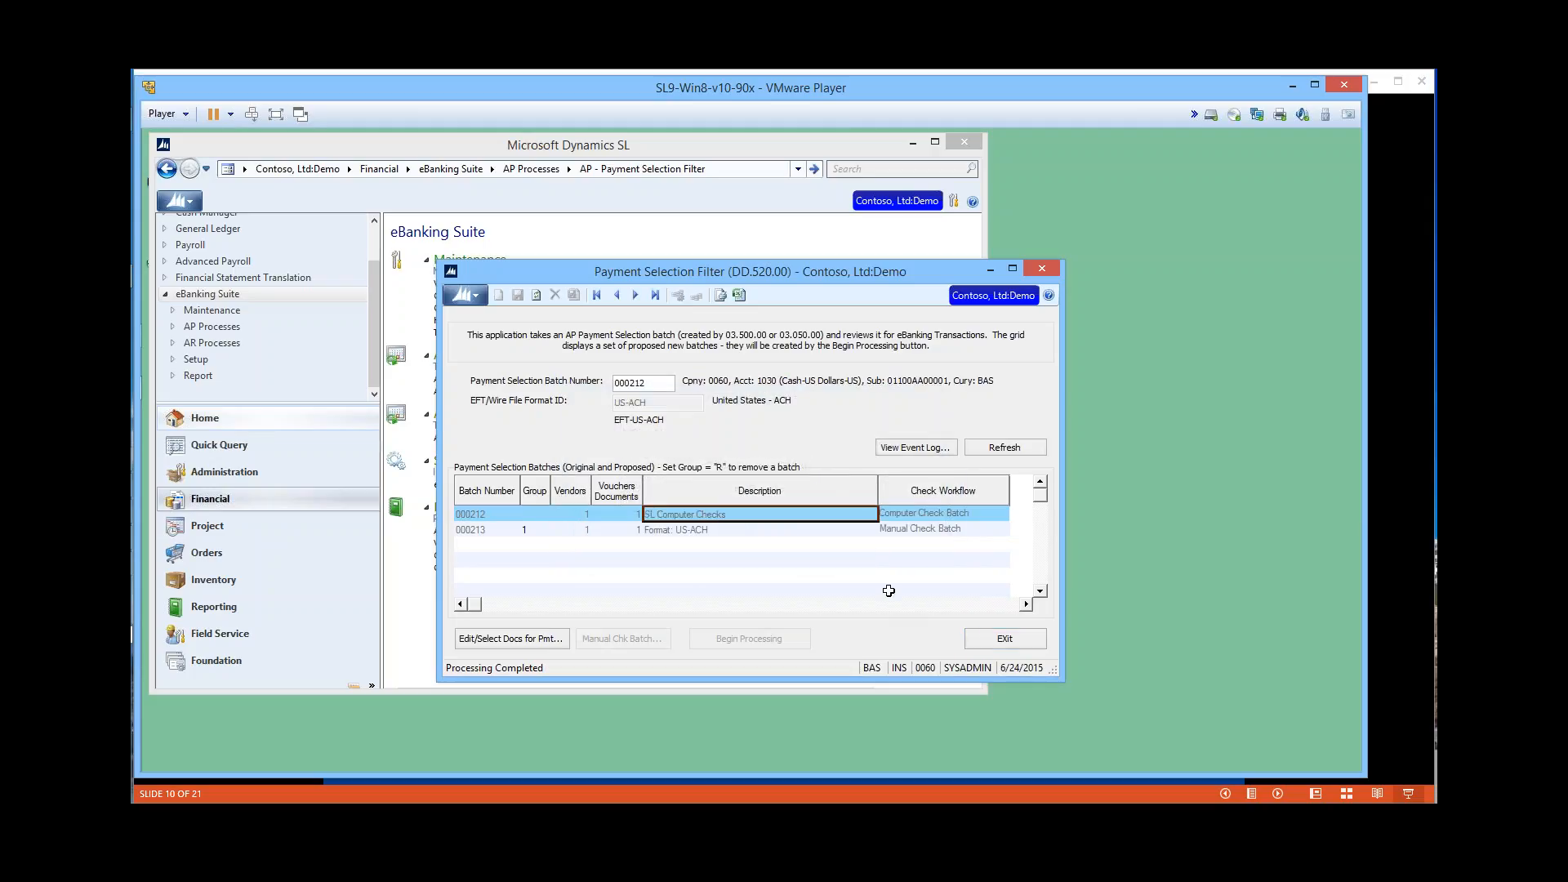
left_click(727, 530)
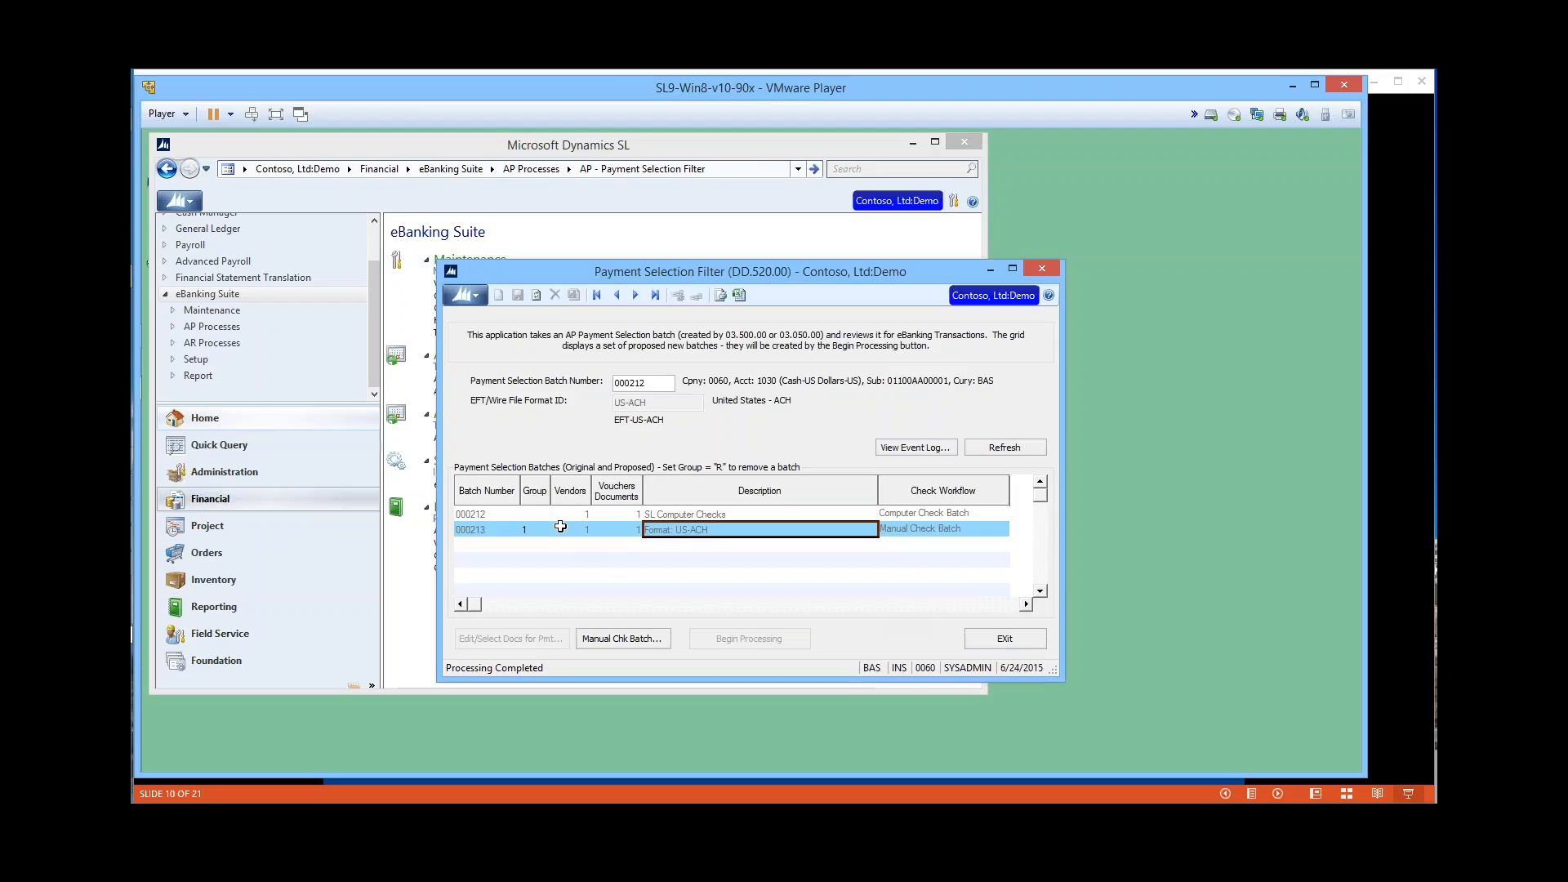
left_click(562, 529)
left_click(610, 643)
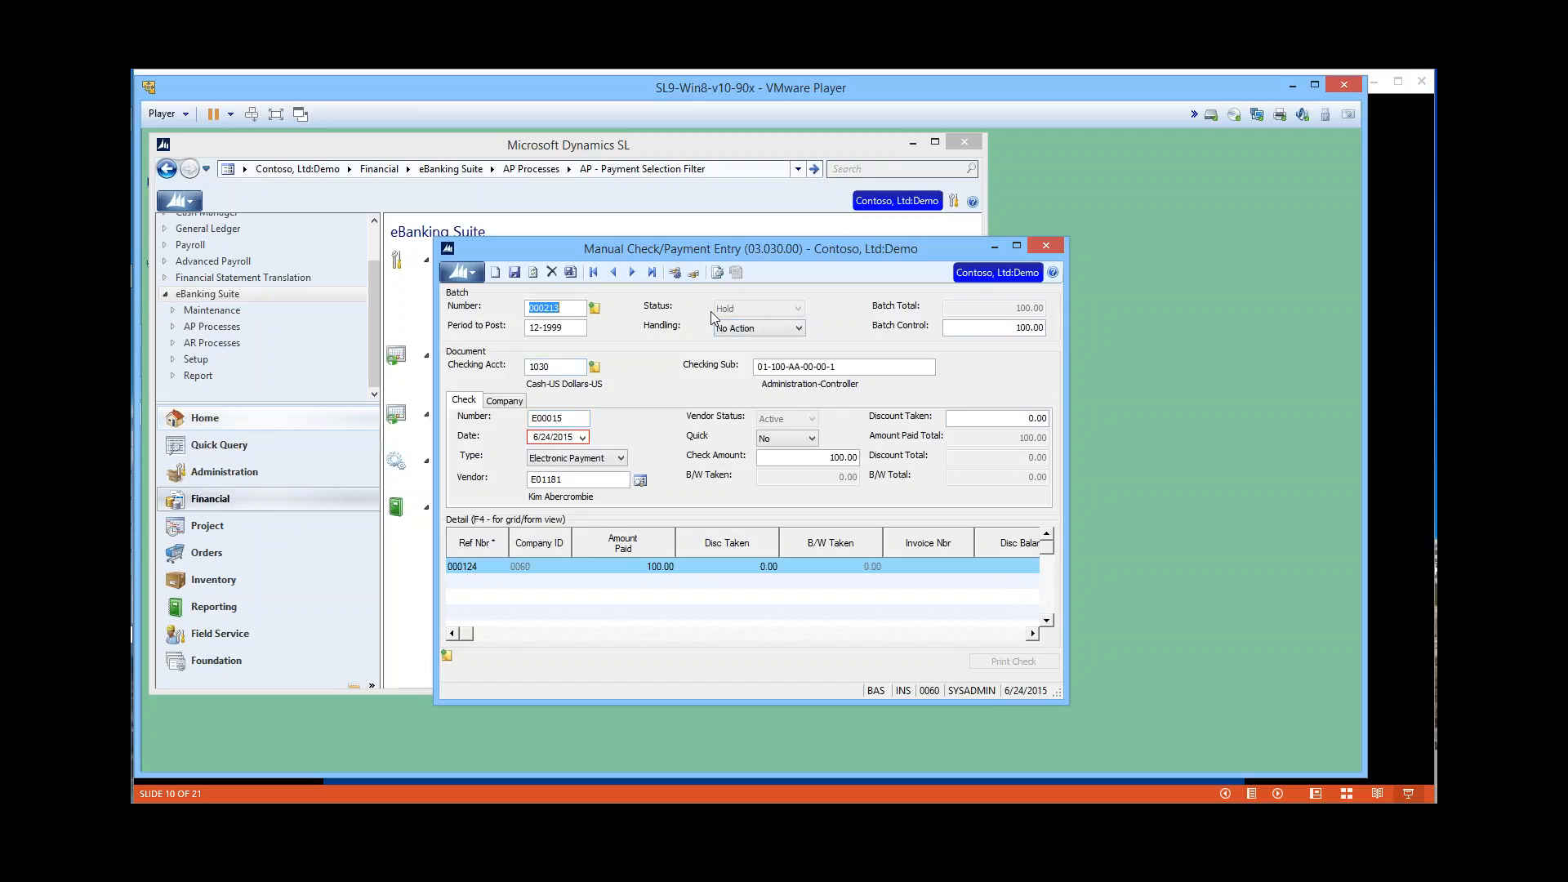
left_click(1049, 245)
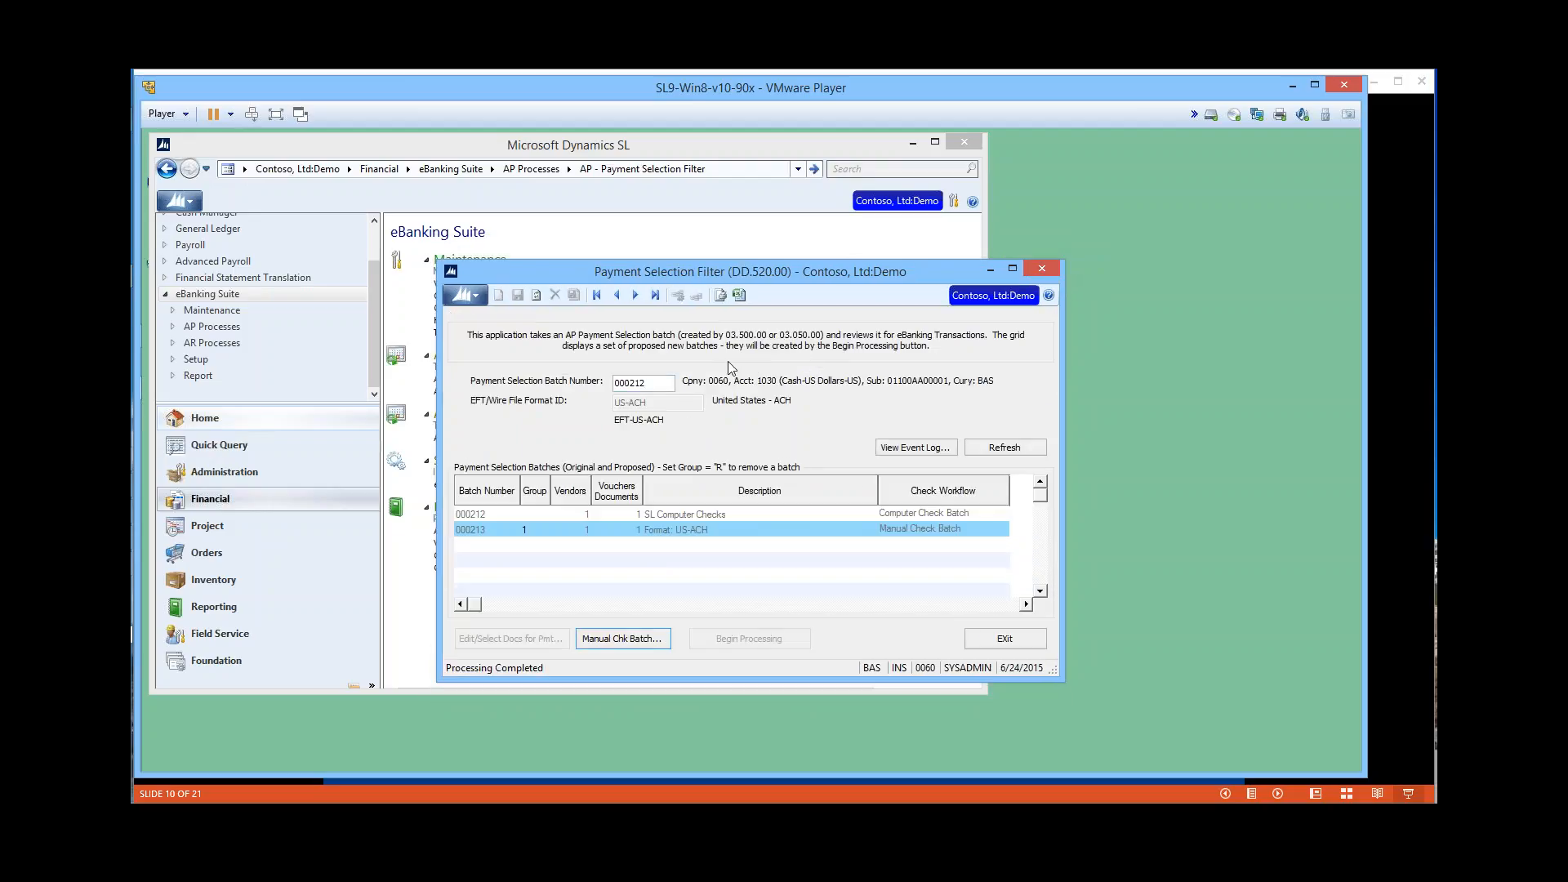
left_click(1042, 269)
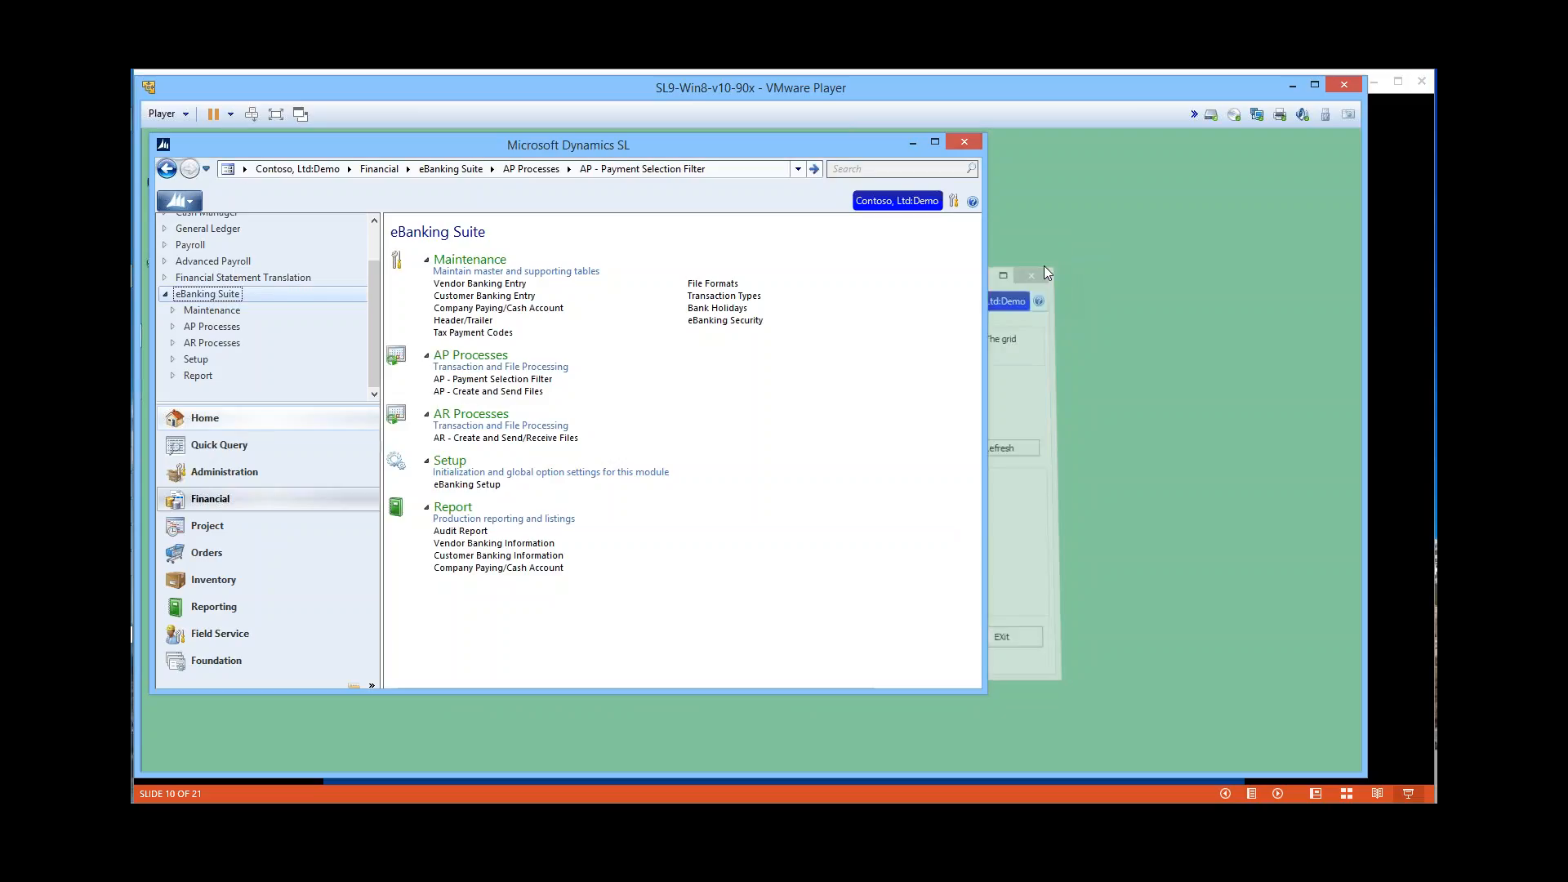
Open the eBanking Suite's AP - Create and Send Files and review the existing EFT/Wire eBanking files with their statuses and formats.
left_click(488, 392)
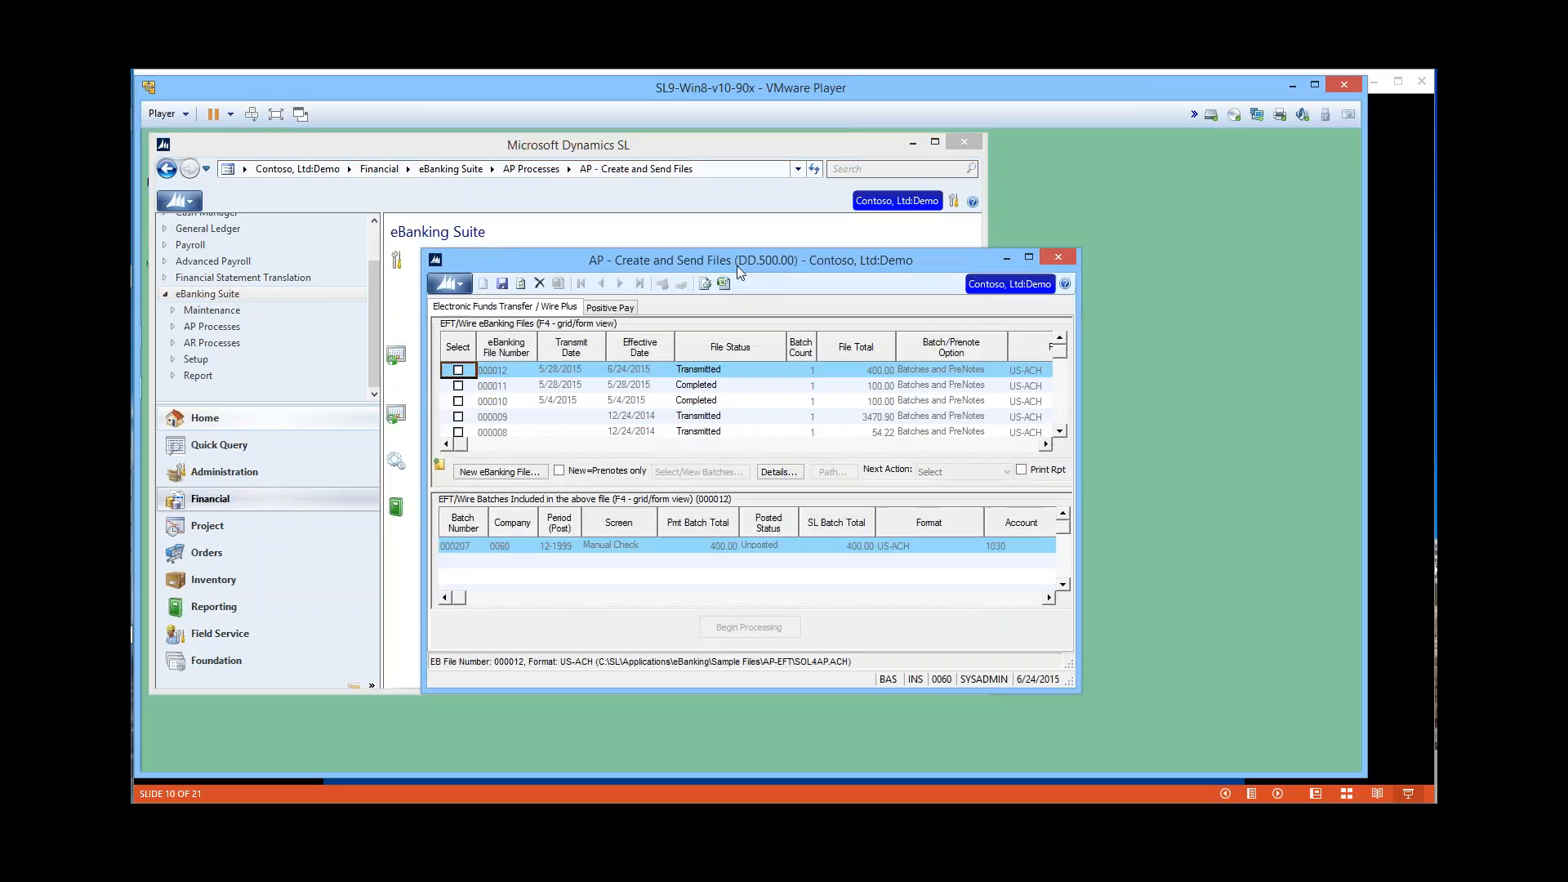
left_click_drag(739, 265, 742, 232)
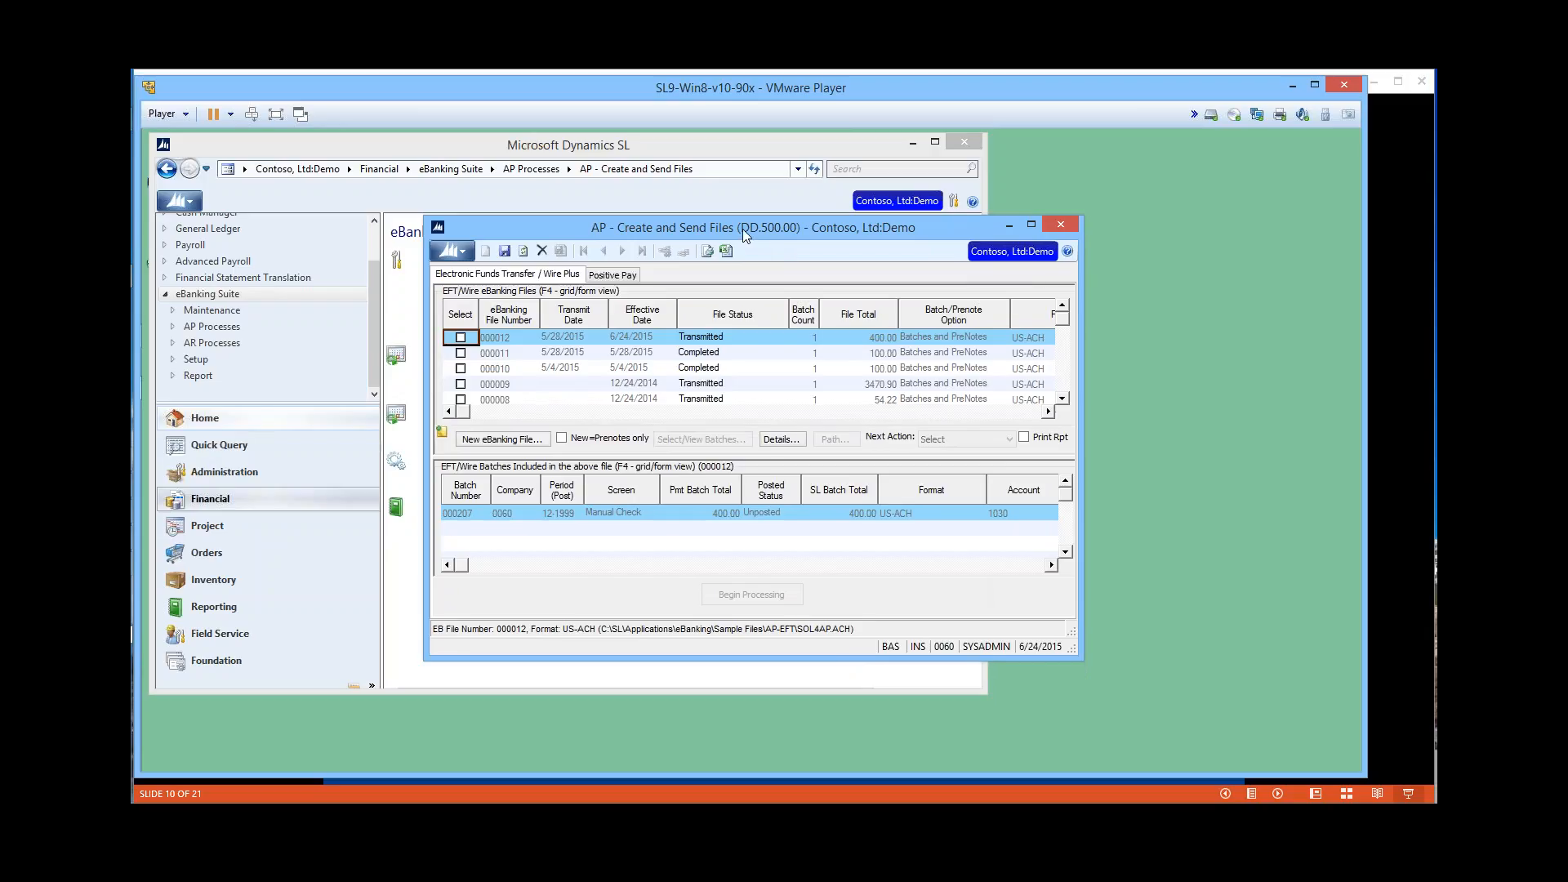
left_click_drag(742, 229, 747, 220)
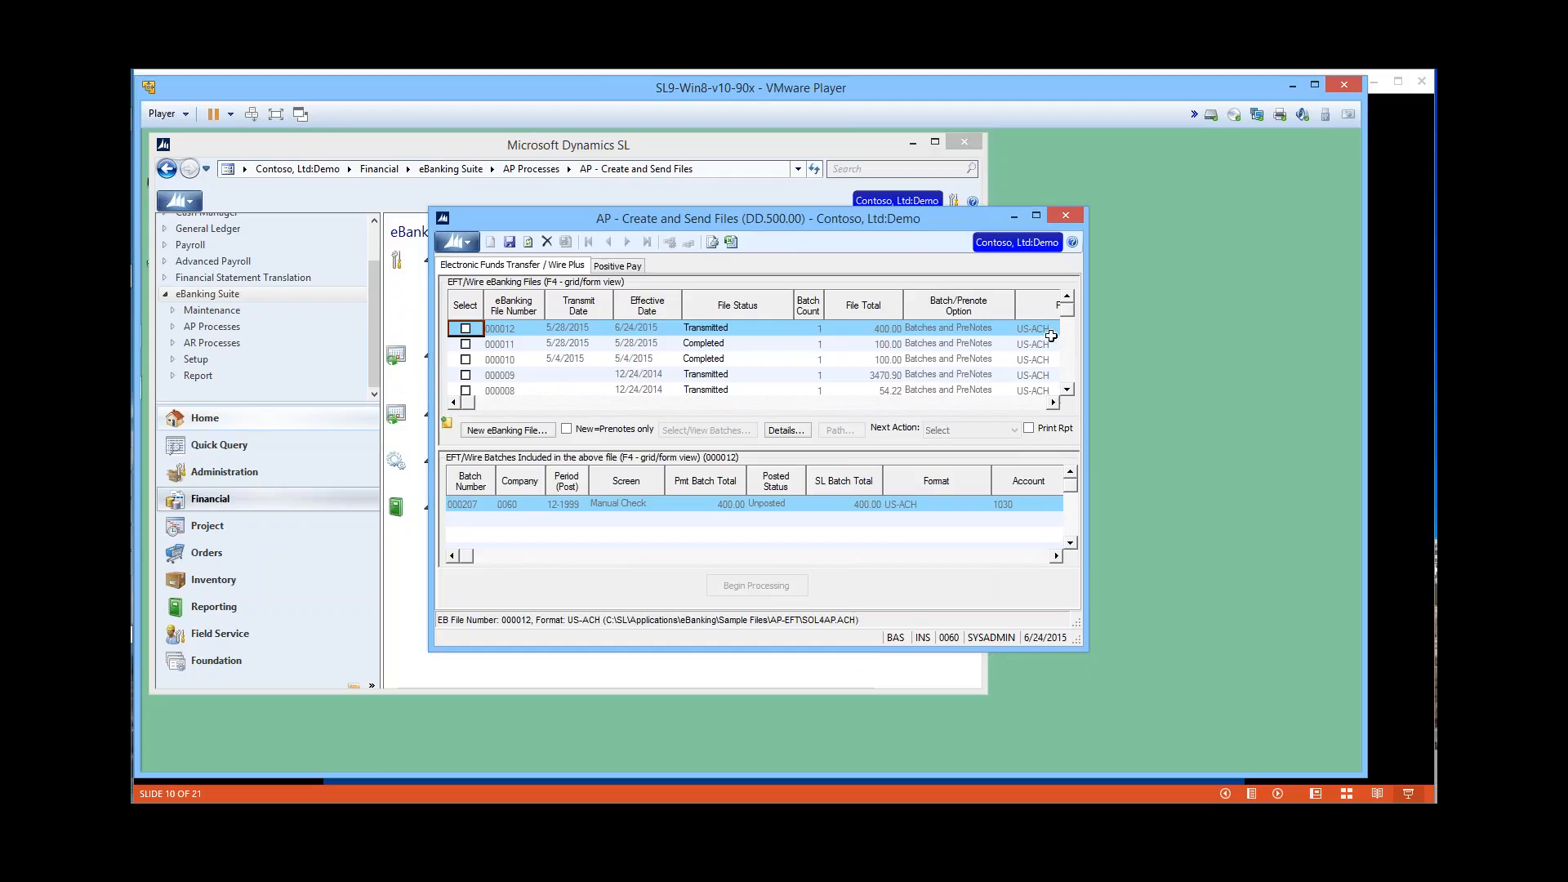
left_click(1054, 402)
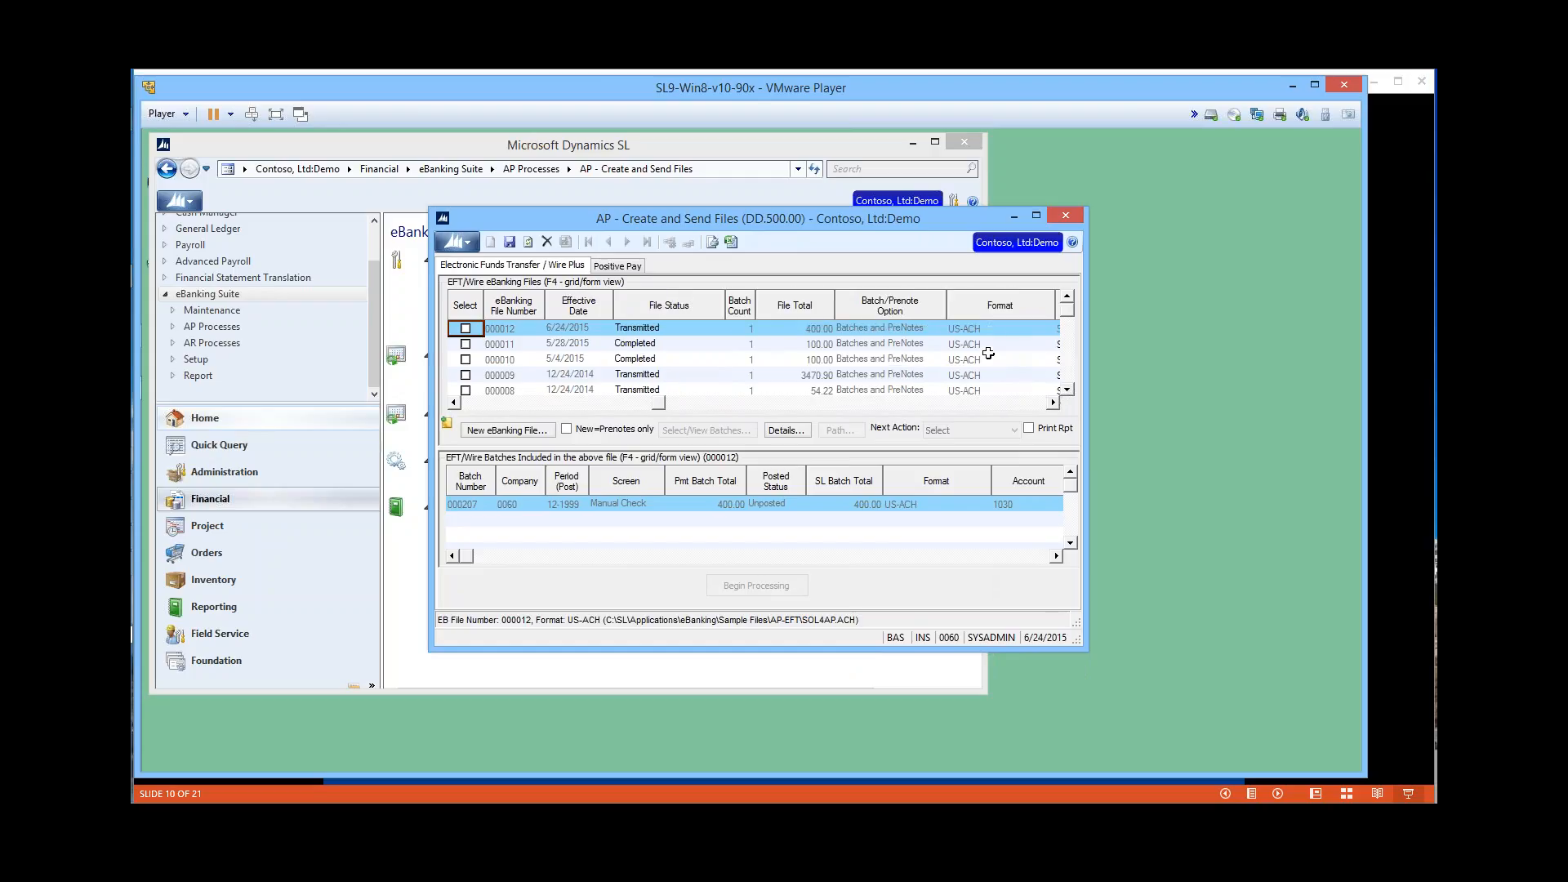
left_click(1068, 381)
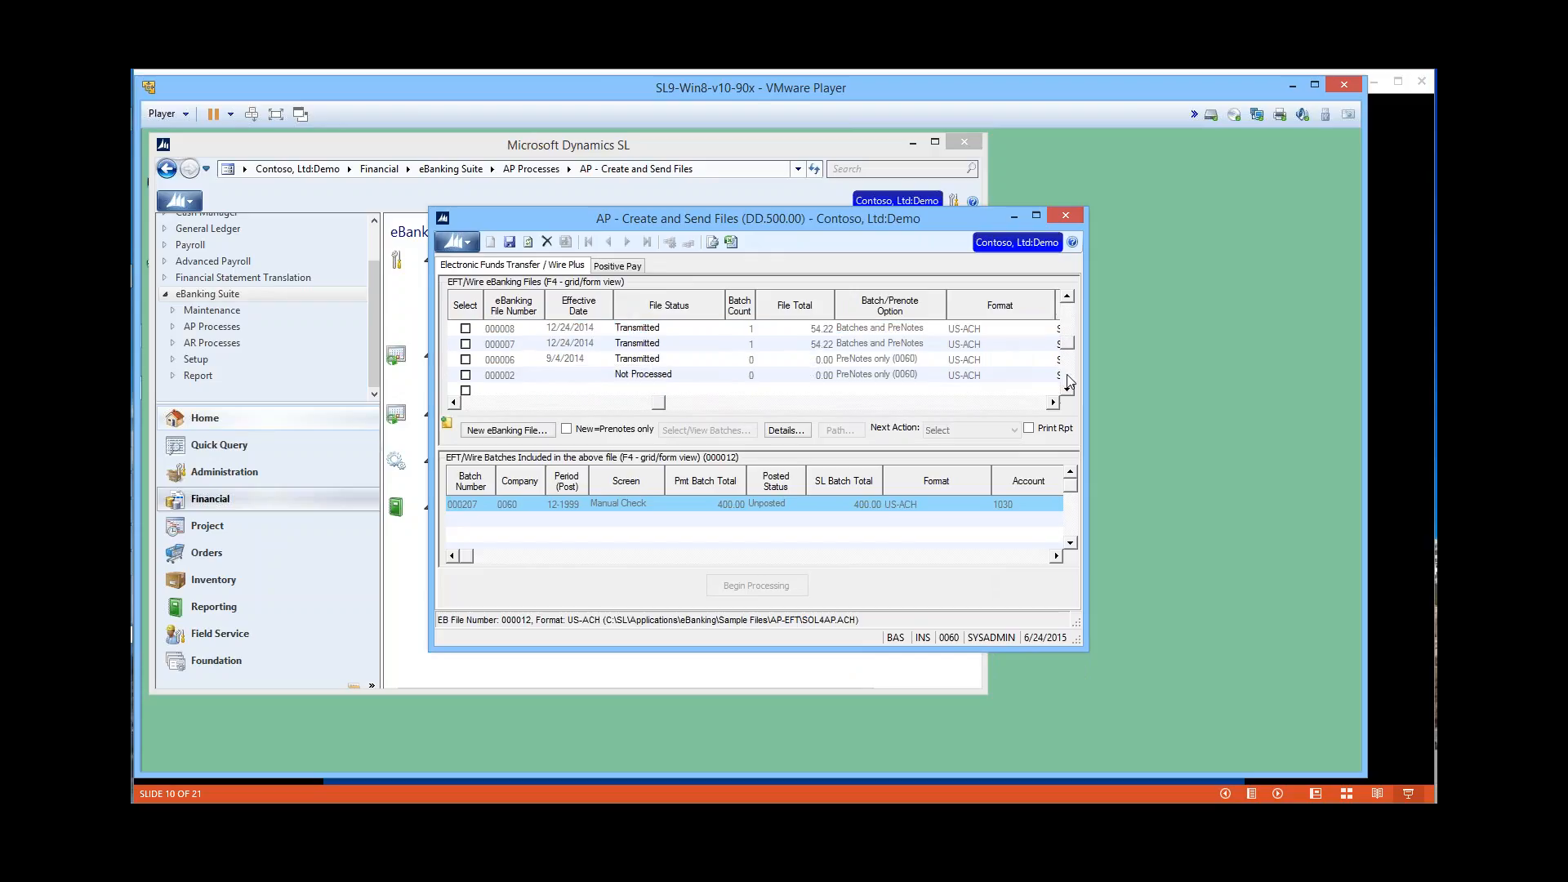
left_click_drag(1068, 380, 1070, 301)
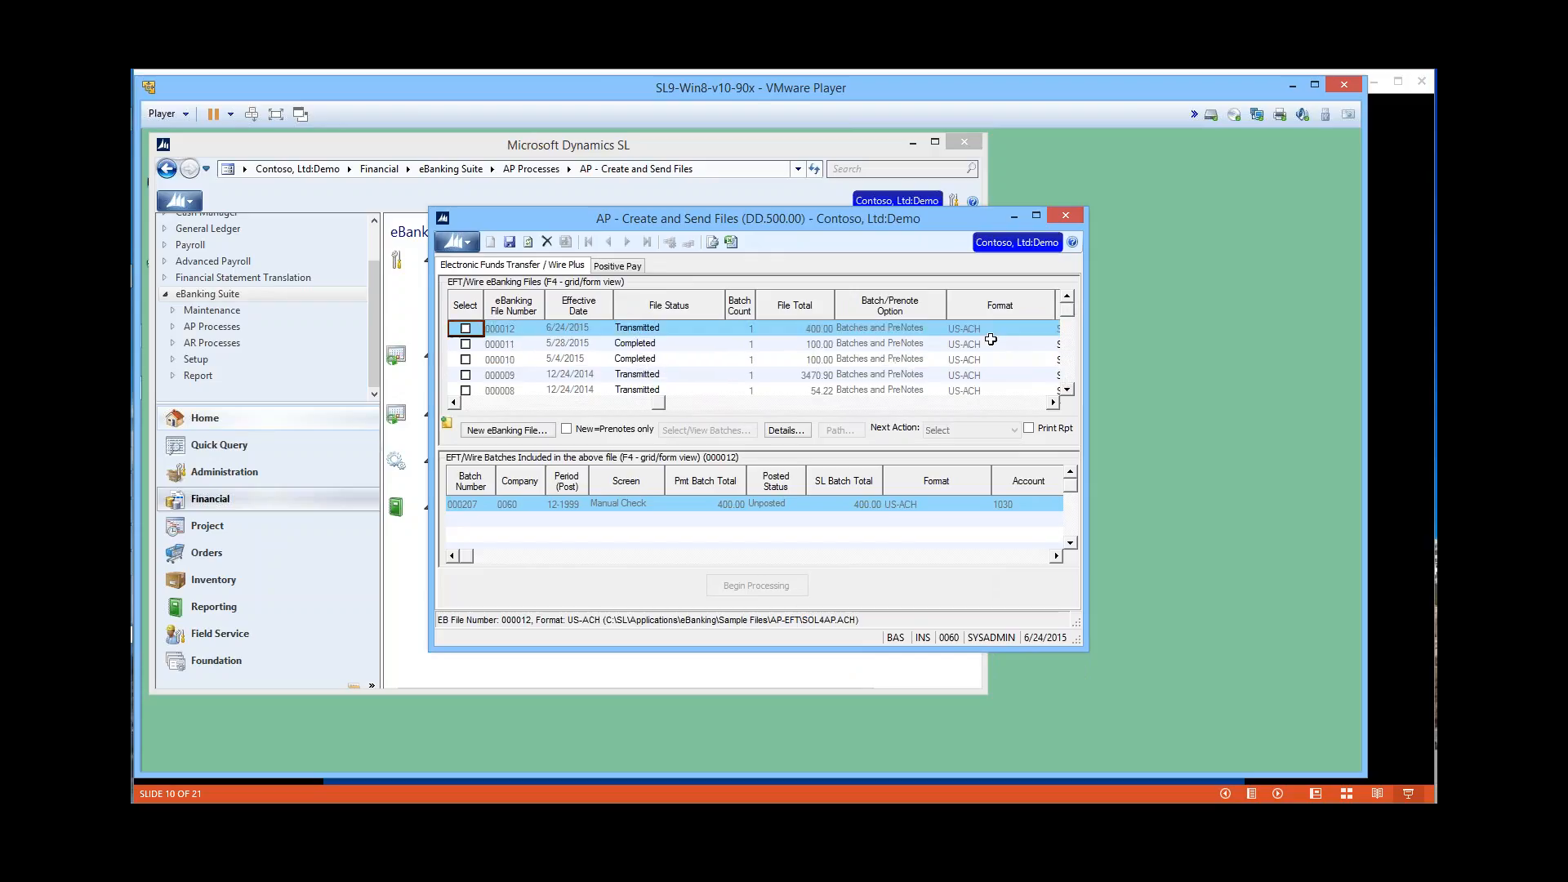
left_click(471, 404)
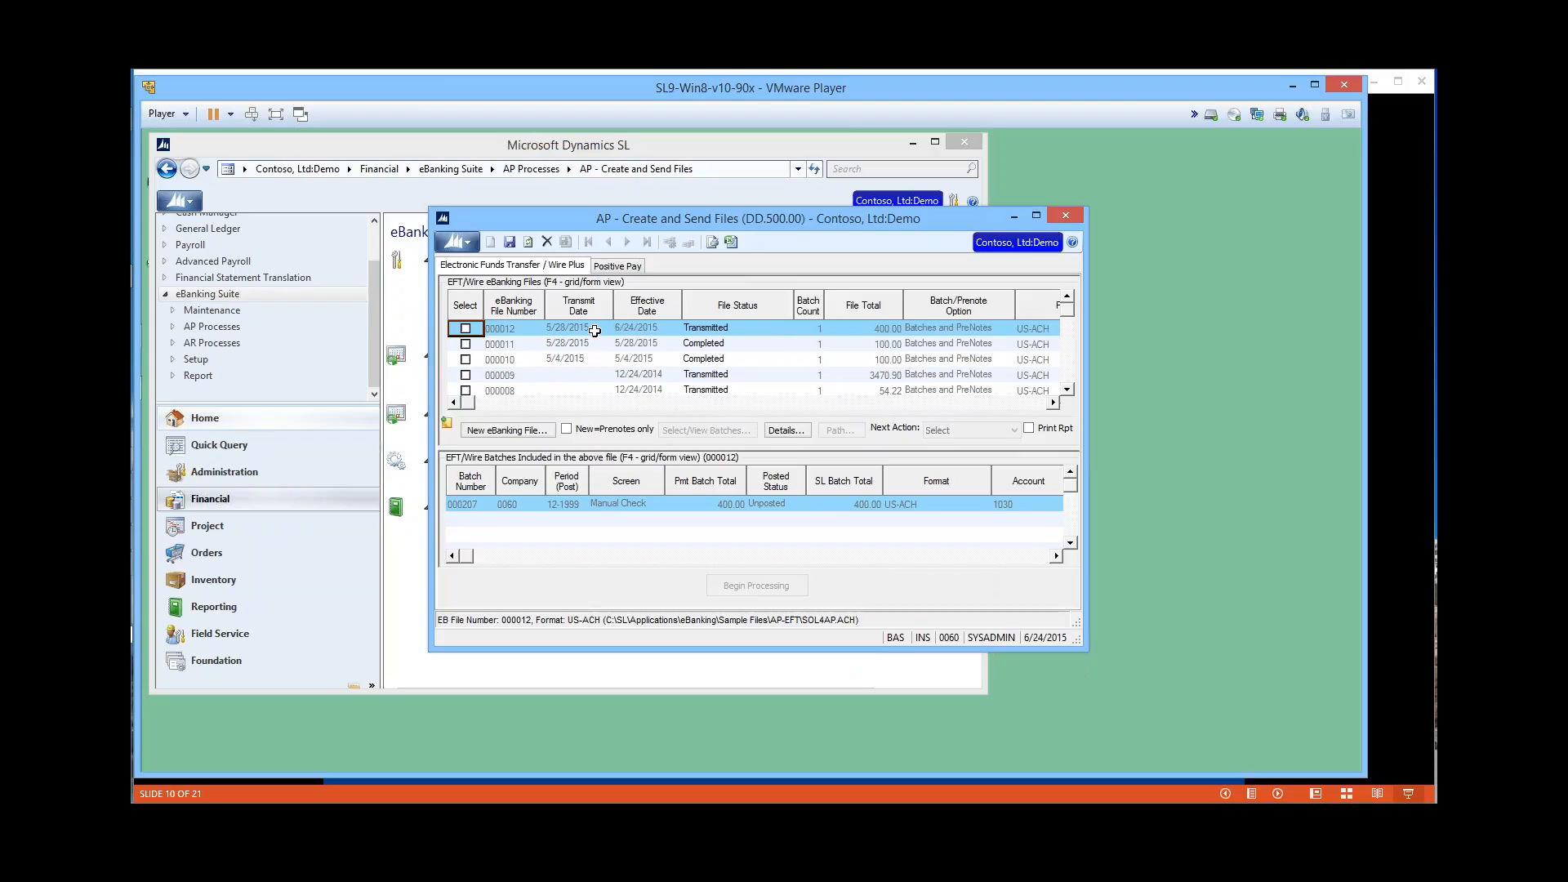
Create a new EFT/Wire eBanking file that includes the US-ACH manual check batch 000213.
left_click(516, 433)
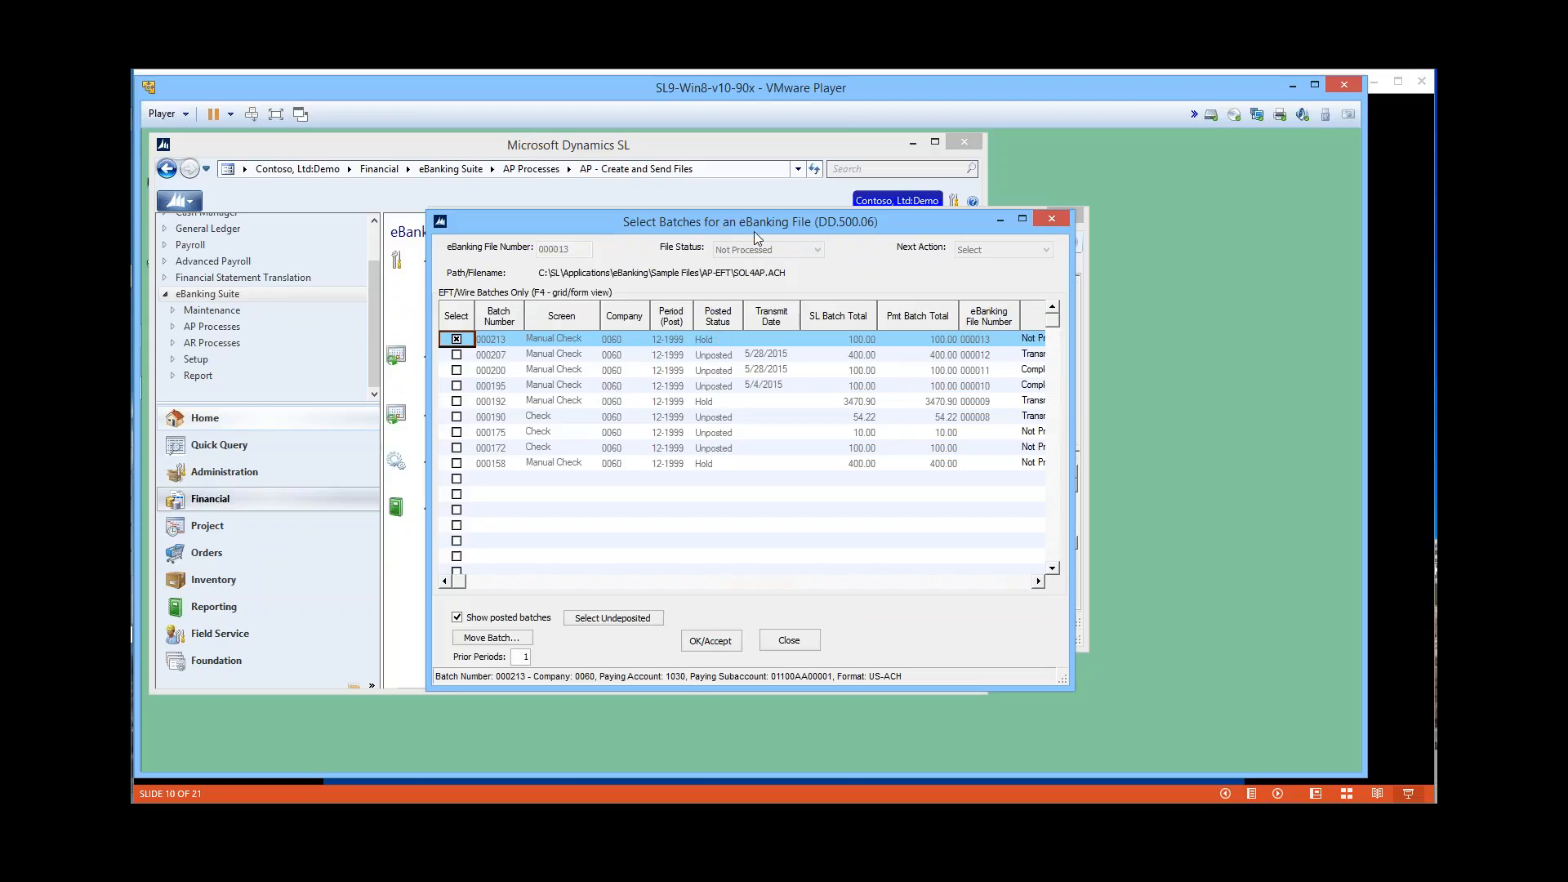
left_click_drag(757, 222, 747, 216)
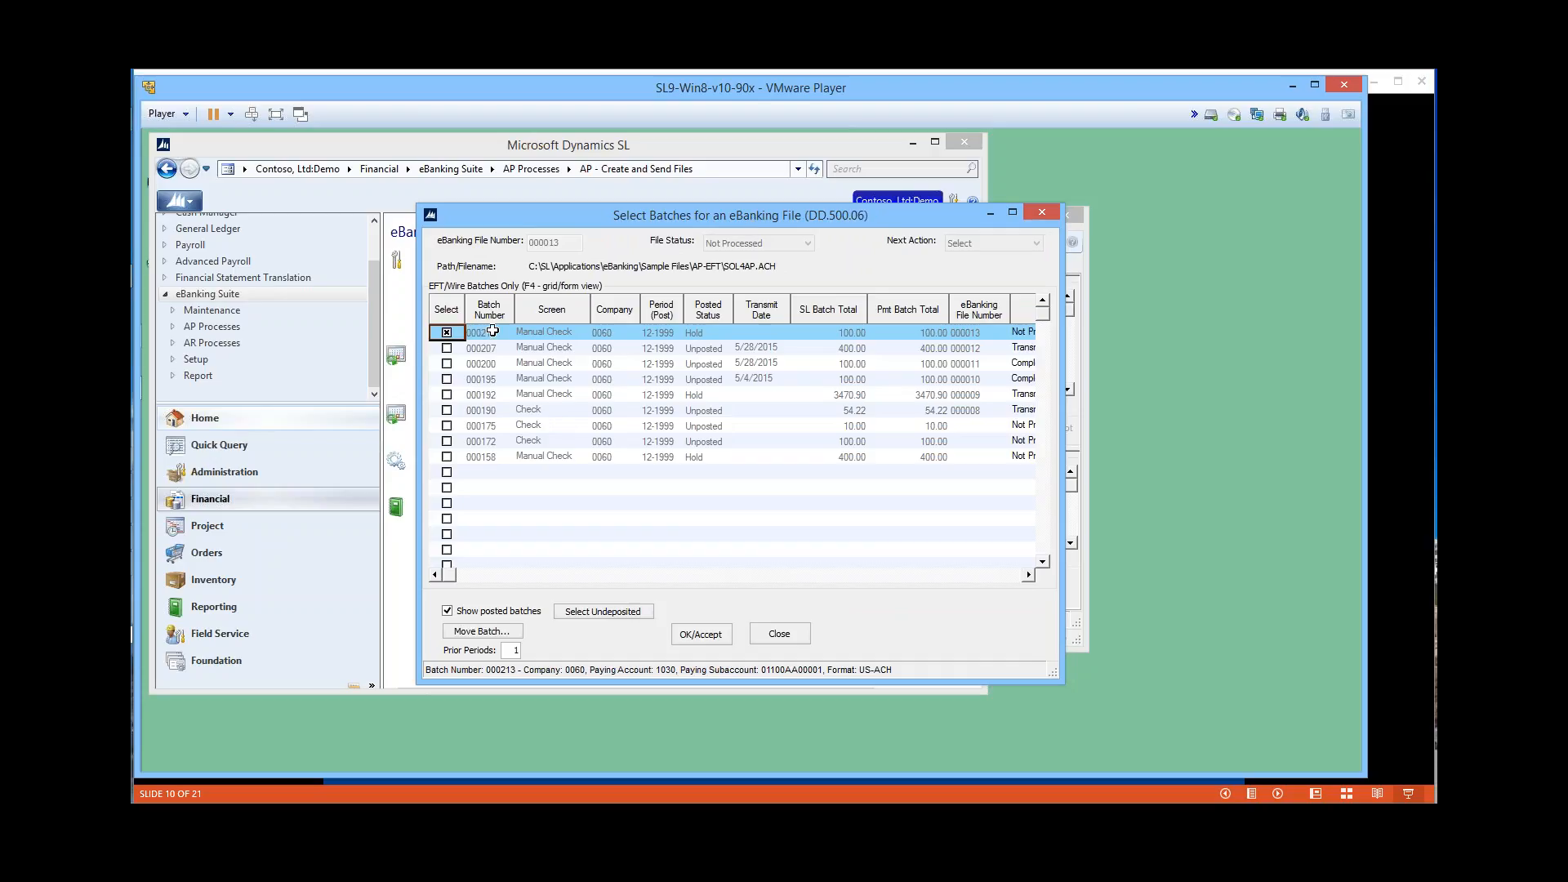
left_click(698, 633)
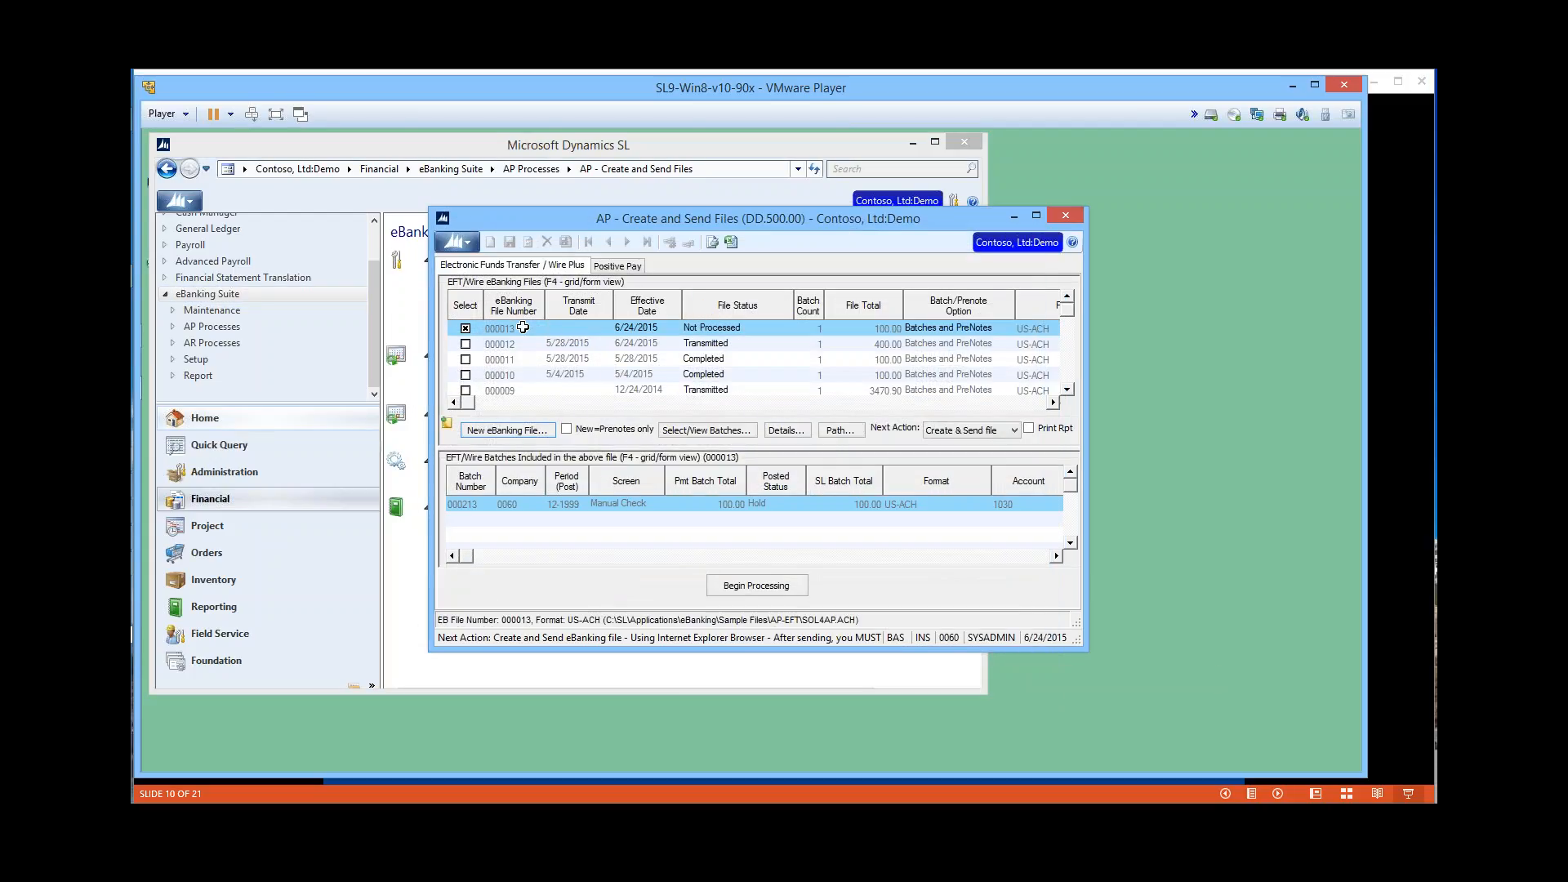
Process the new eBanking file with the Create & Send file action, acknowledge completion and close the bank's website.
left_click(759, 592)
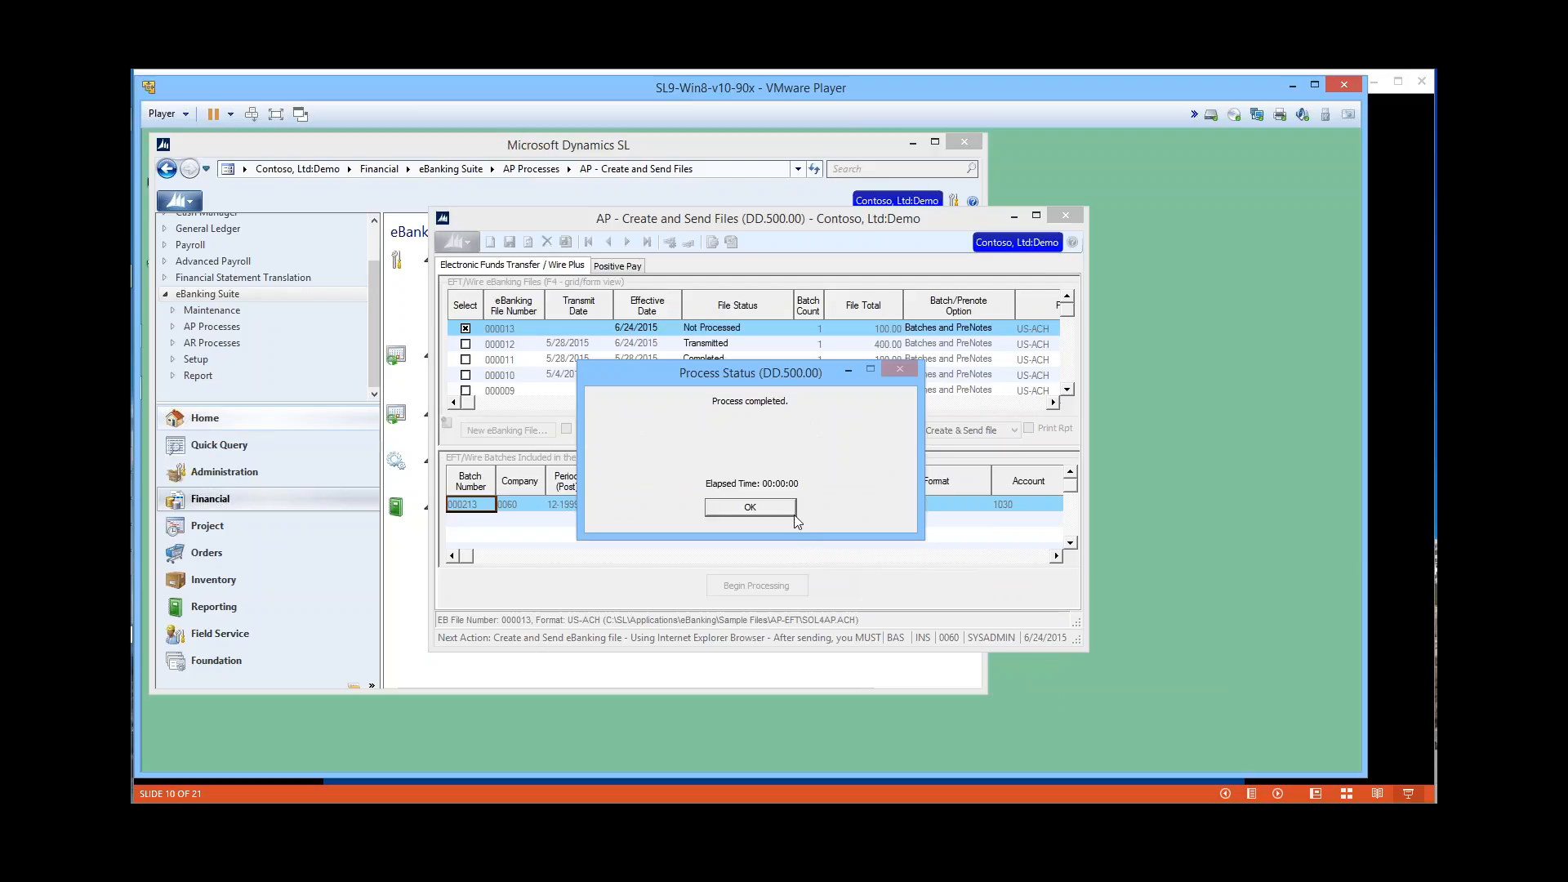
left_click(773, 507)
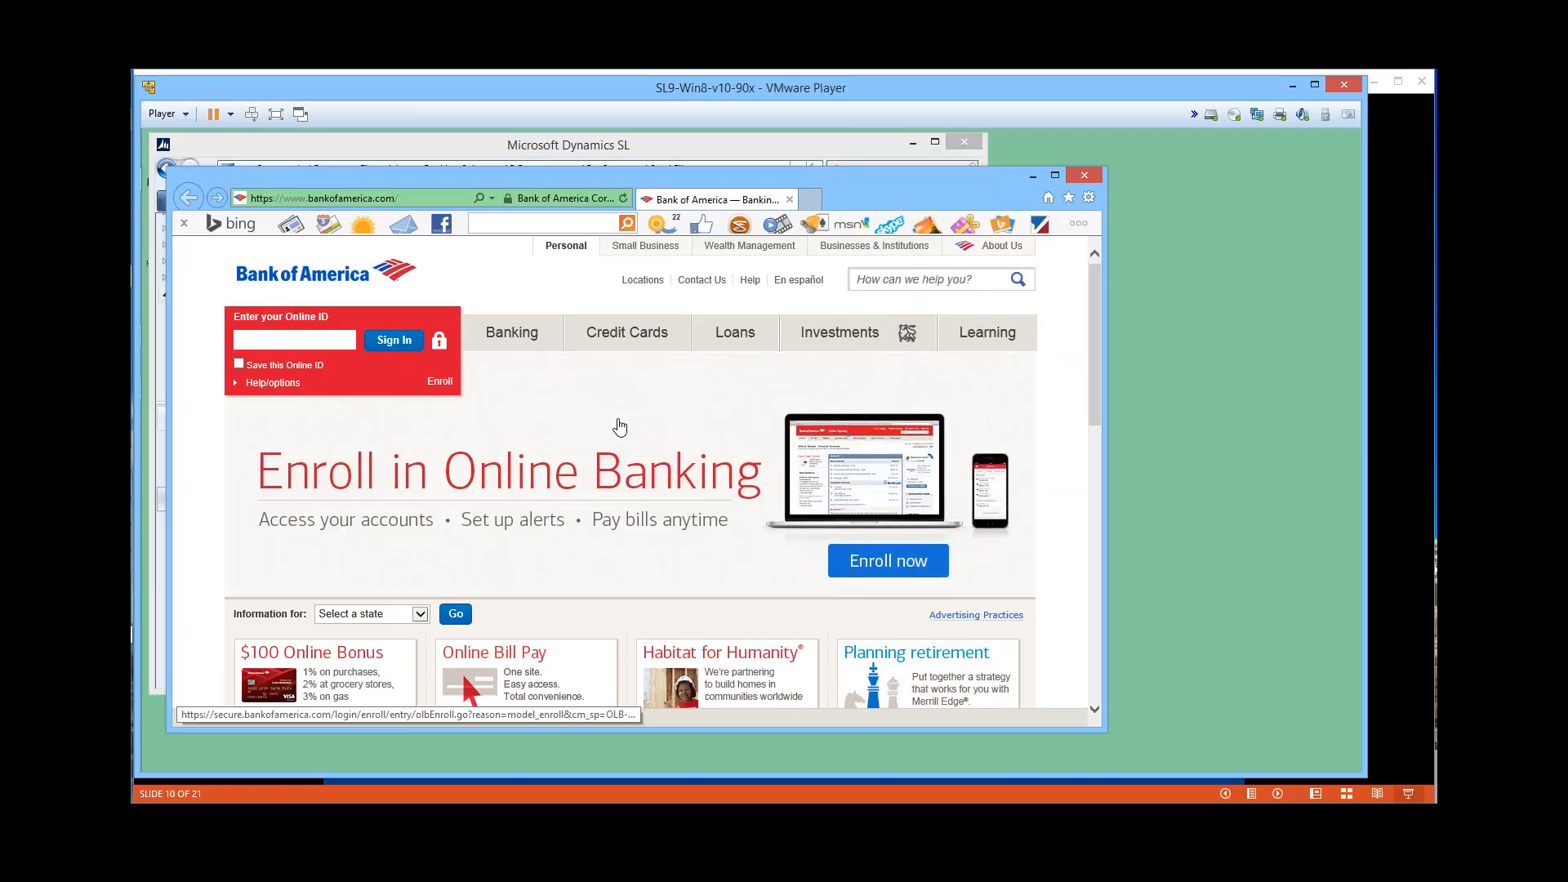
left_click(1085, 176)
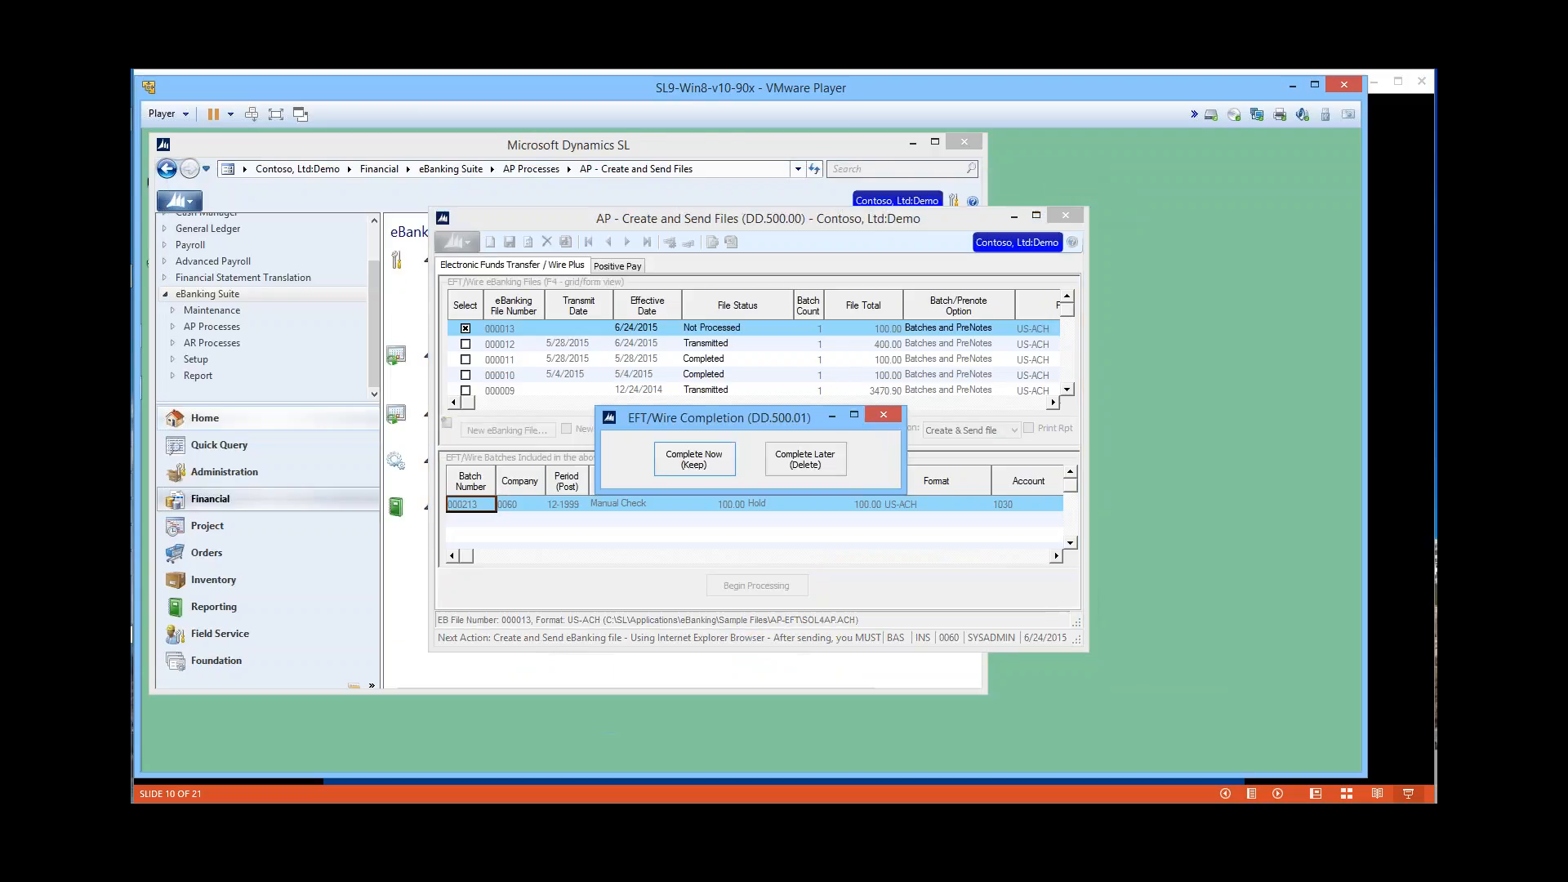
Complete the EFT/Wire file now, release manual check batch 000213 and acknowledge the process and email status messages.
left_click(711, 462)
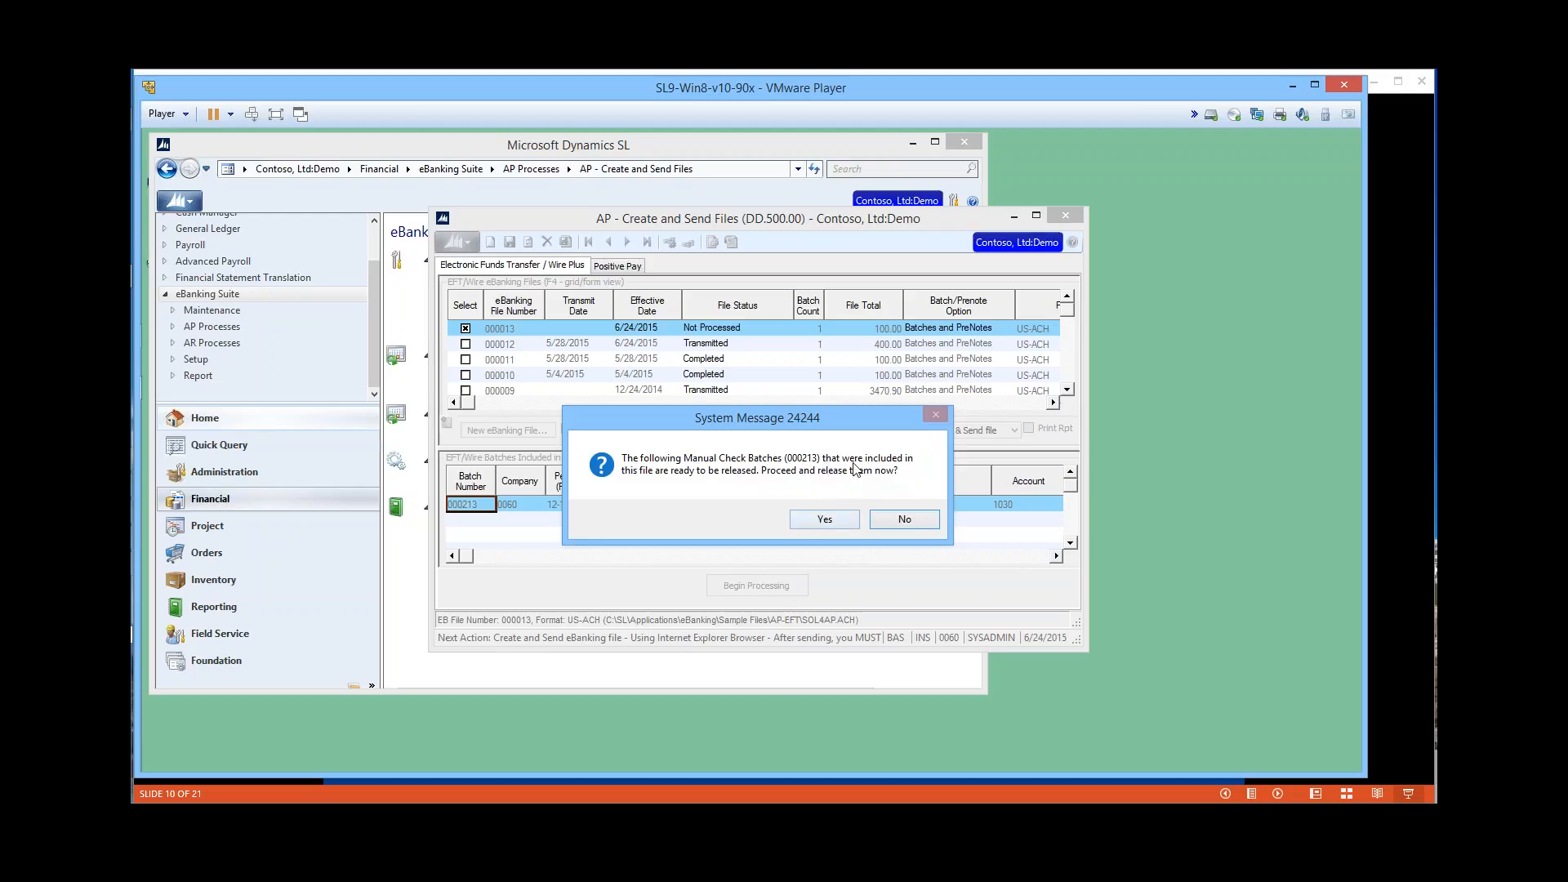
left_click(821, 520)
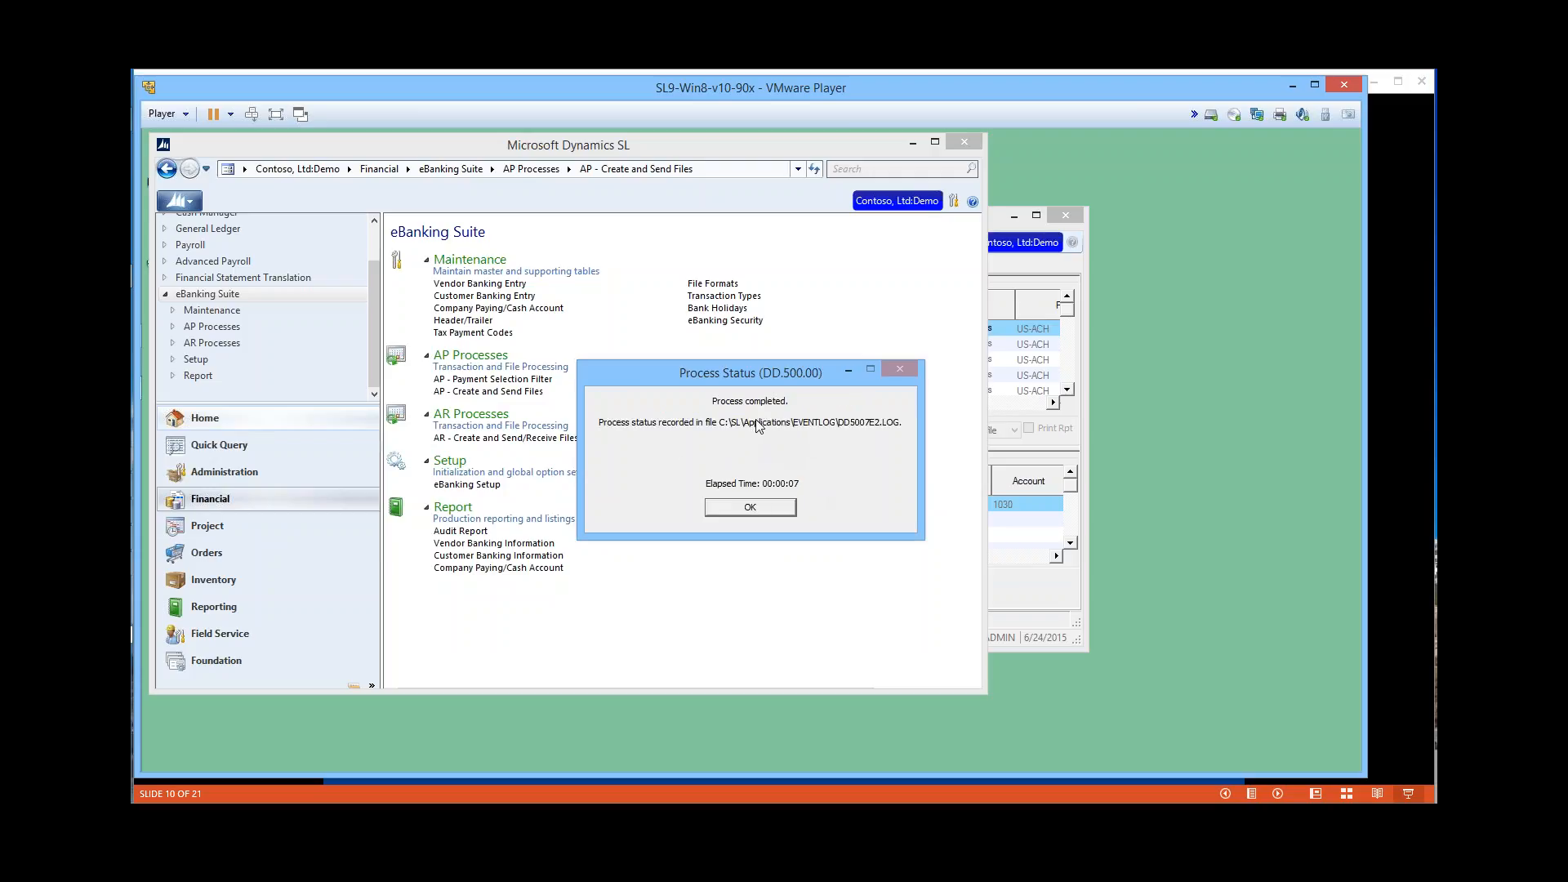
left_click(746, 510)
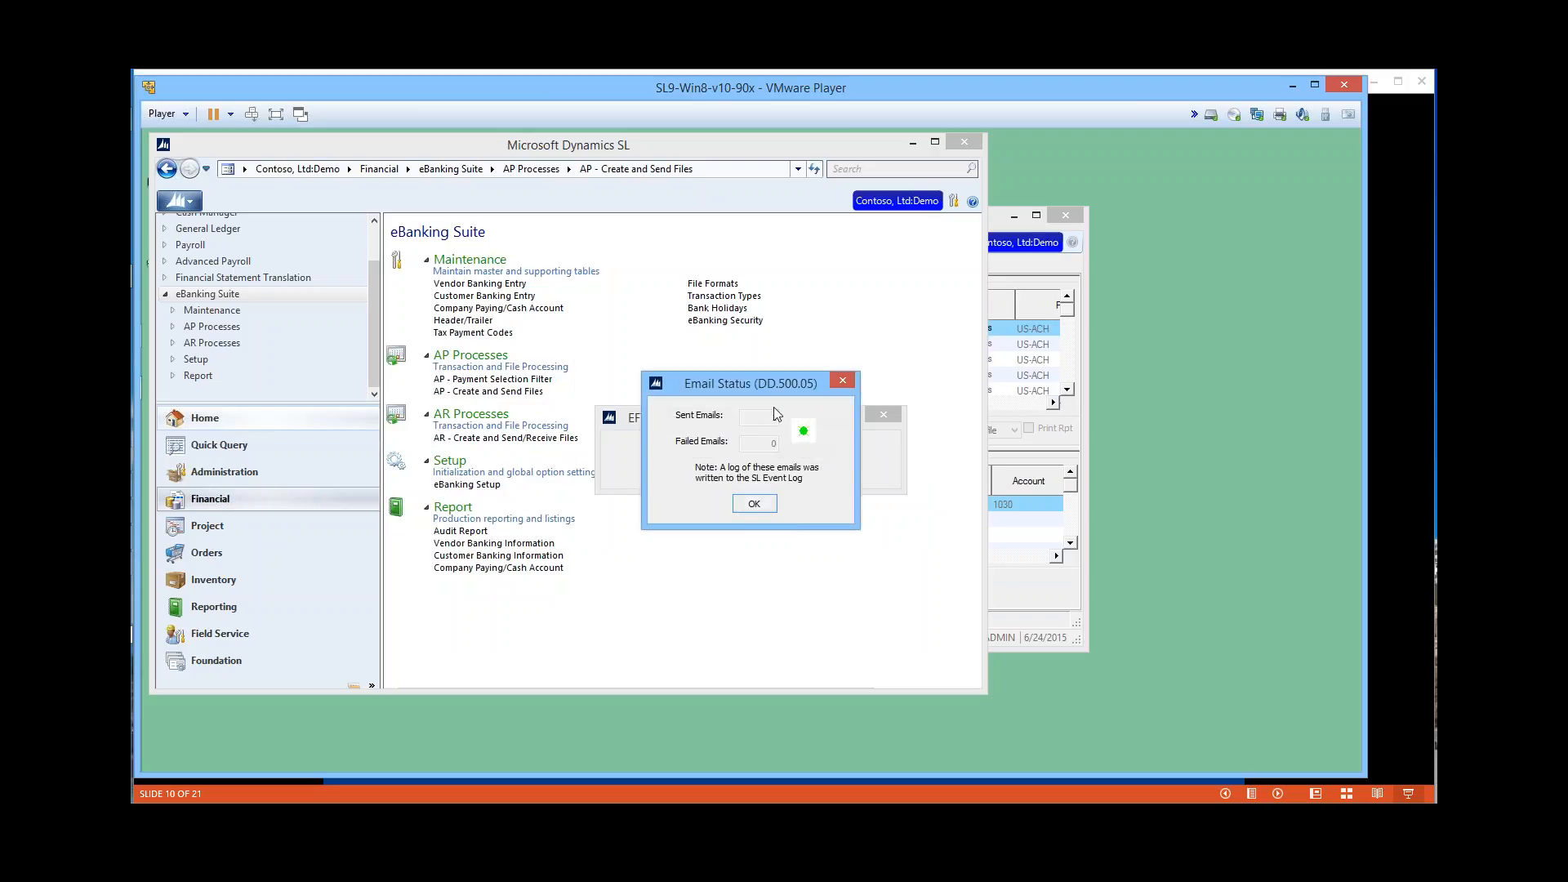
left_click(756, 506)
left_click(994, 228)
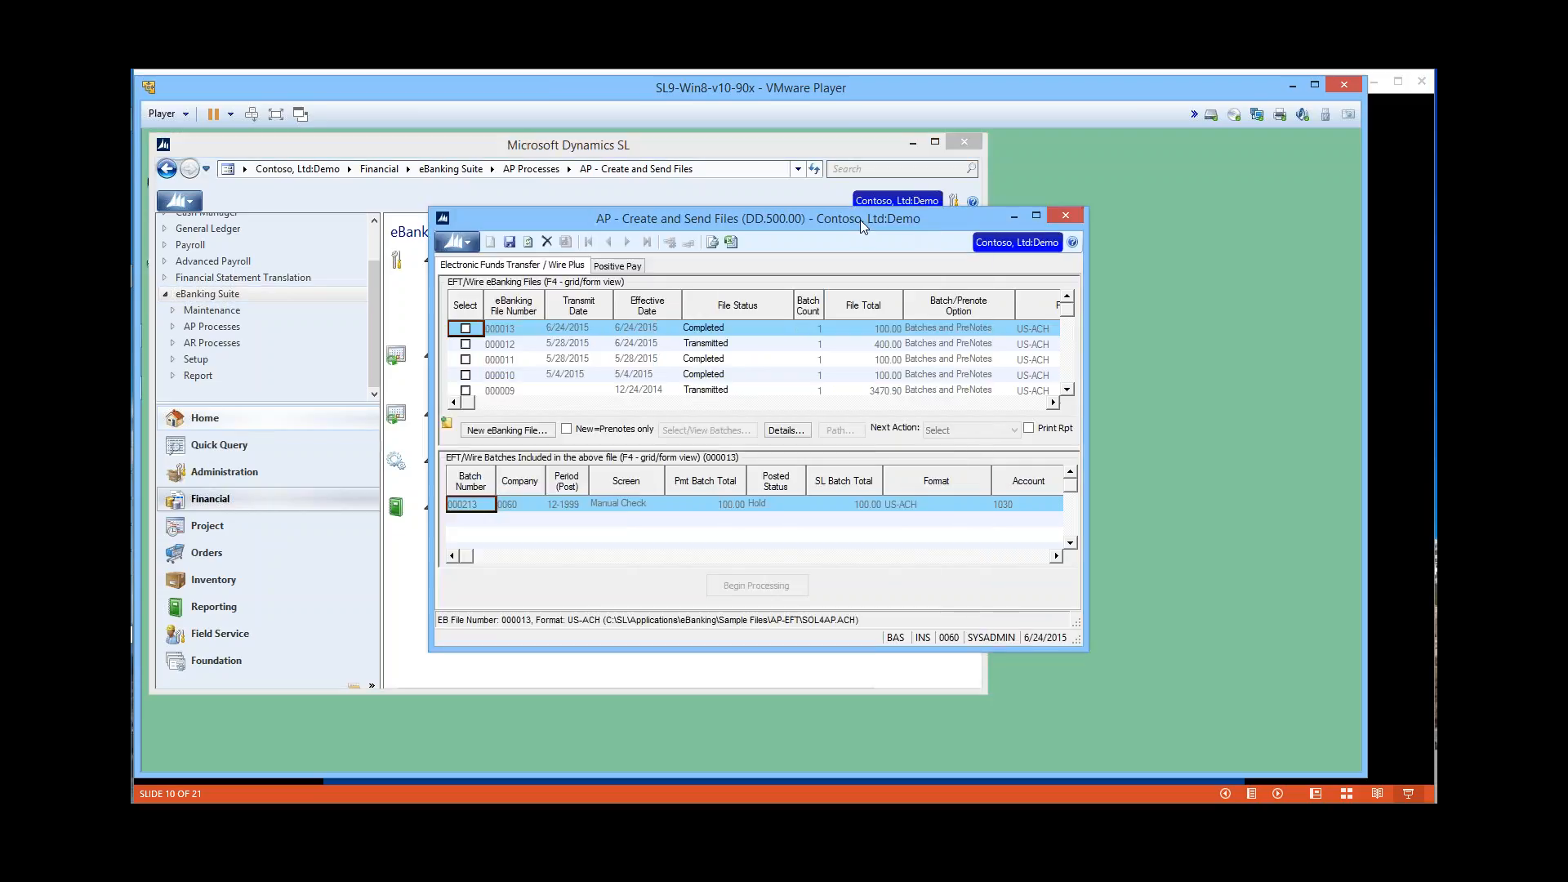
Examine the completed eBanking file's document details and ACH file contents, including its login header line, and close AP - Create and Send Files.
left_click_drag(860, 219, 852, 223)
left_click(621, 329)
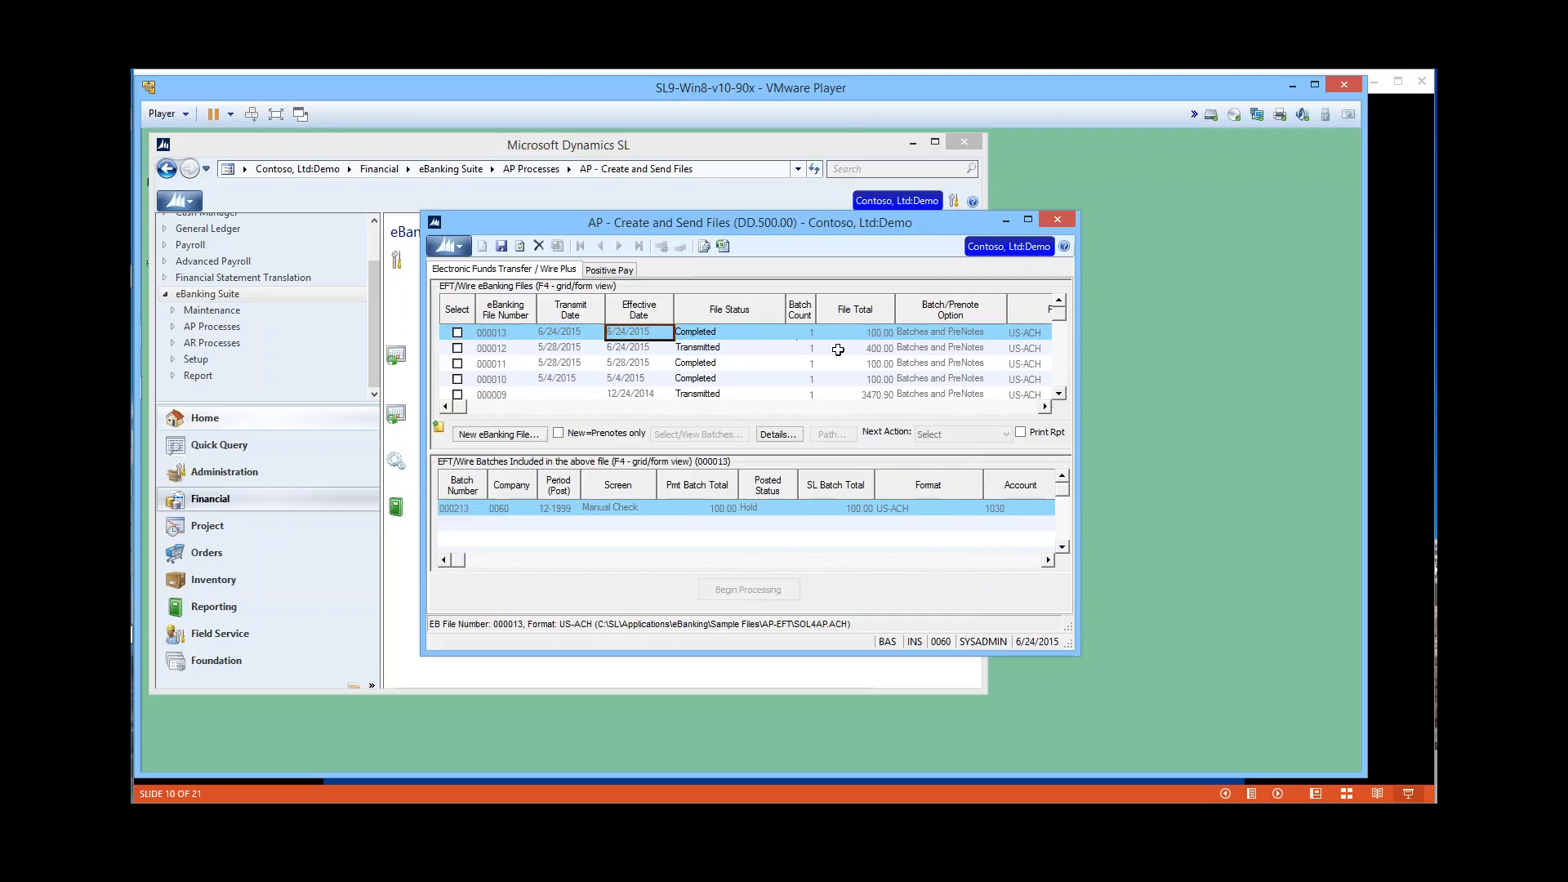
left_click(786, 435)
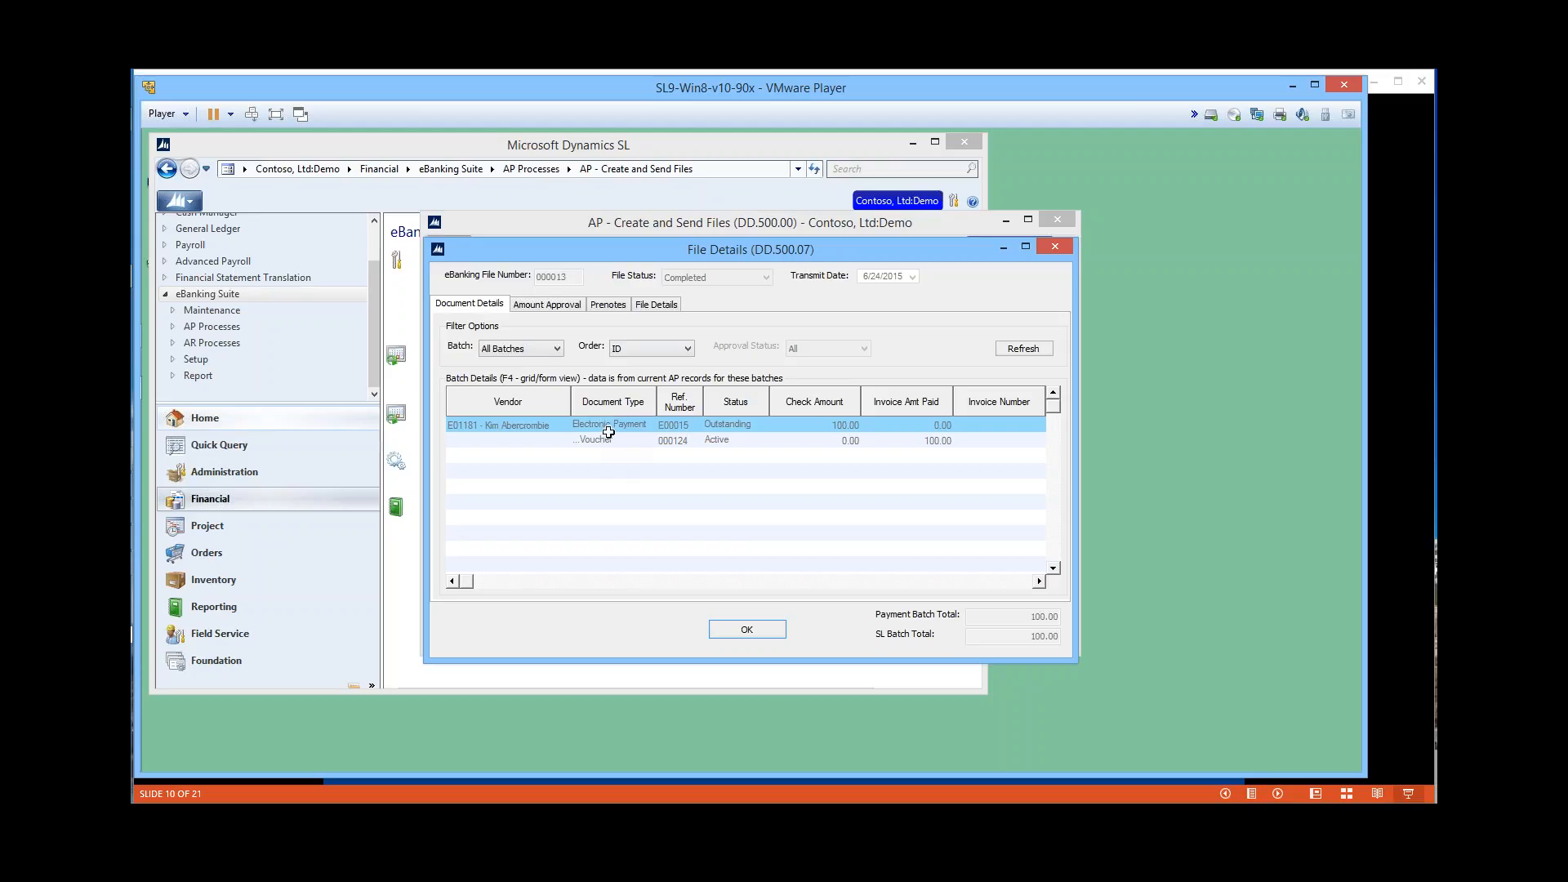
left_click(658, 306)
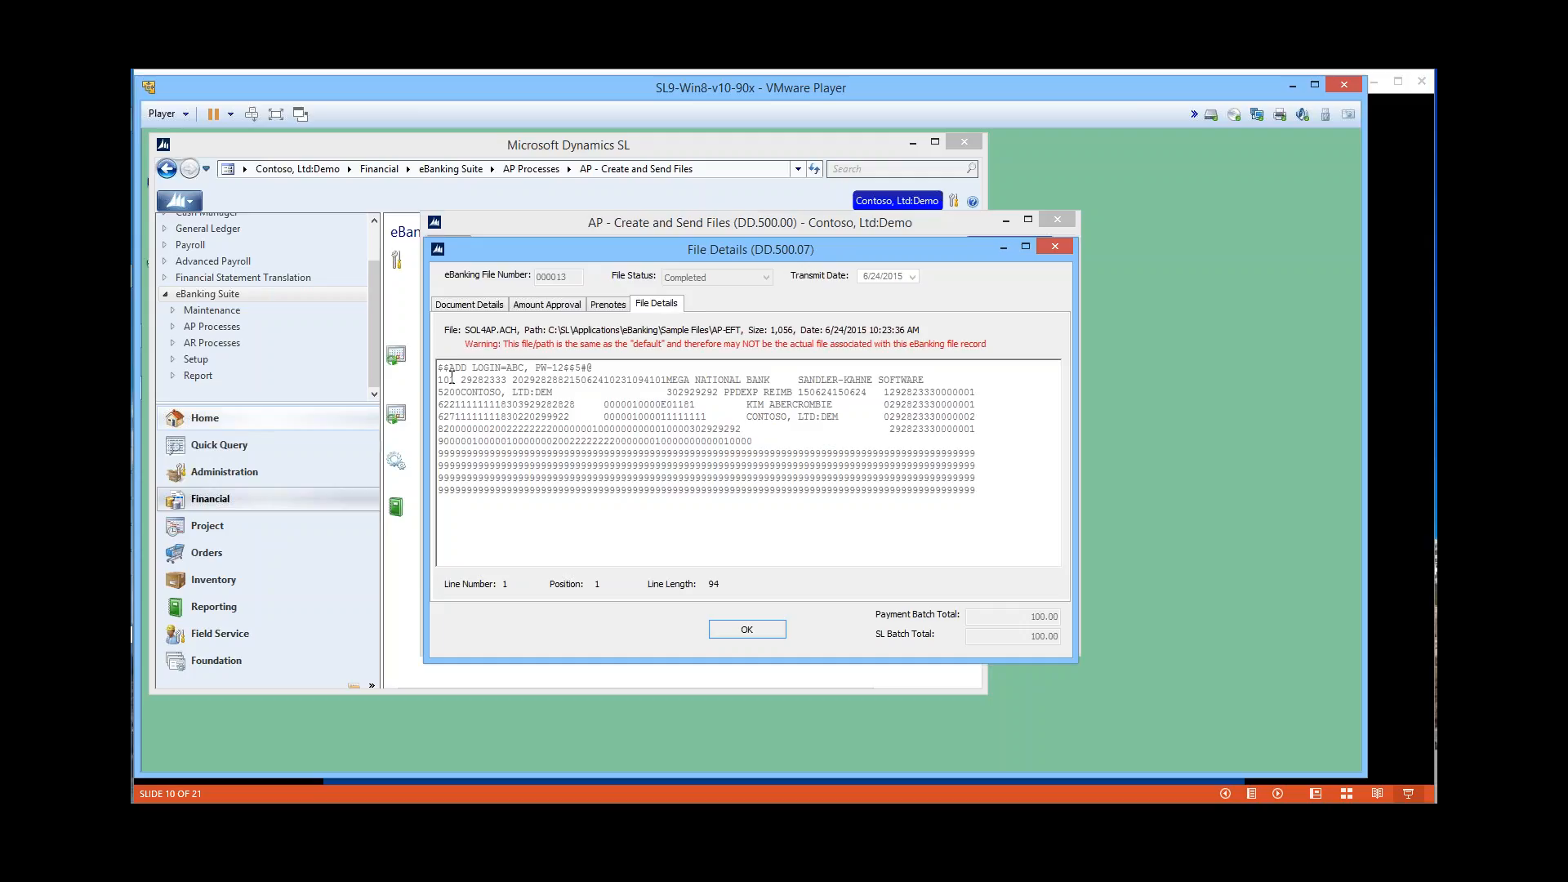
left_click_drag(439, 367, 628, 365)
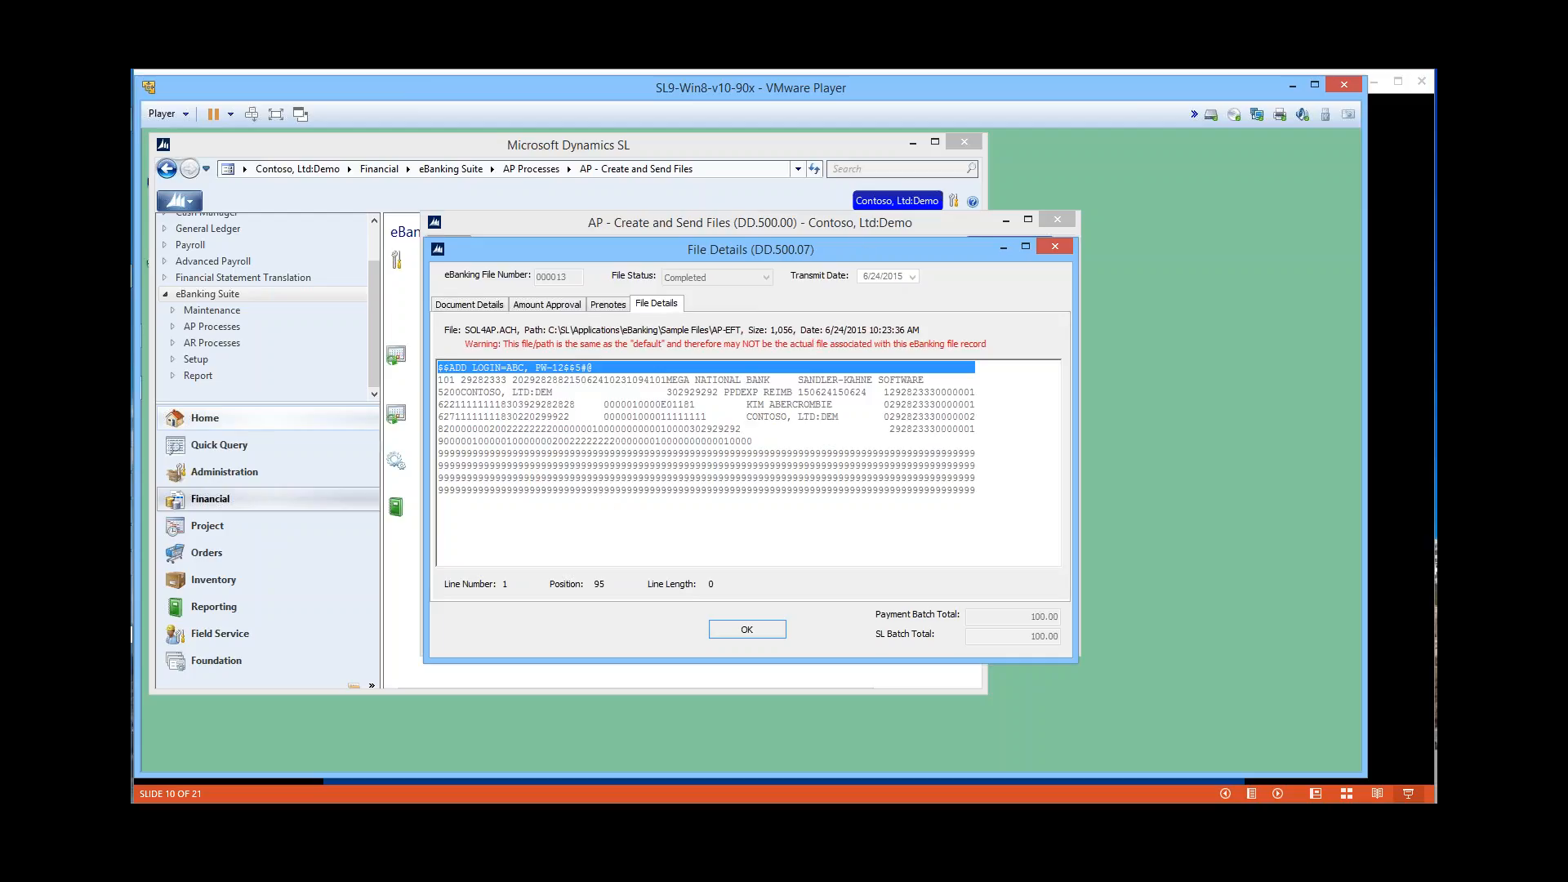
left_click(490, 306)
left_click(727, 633)
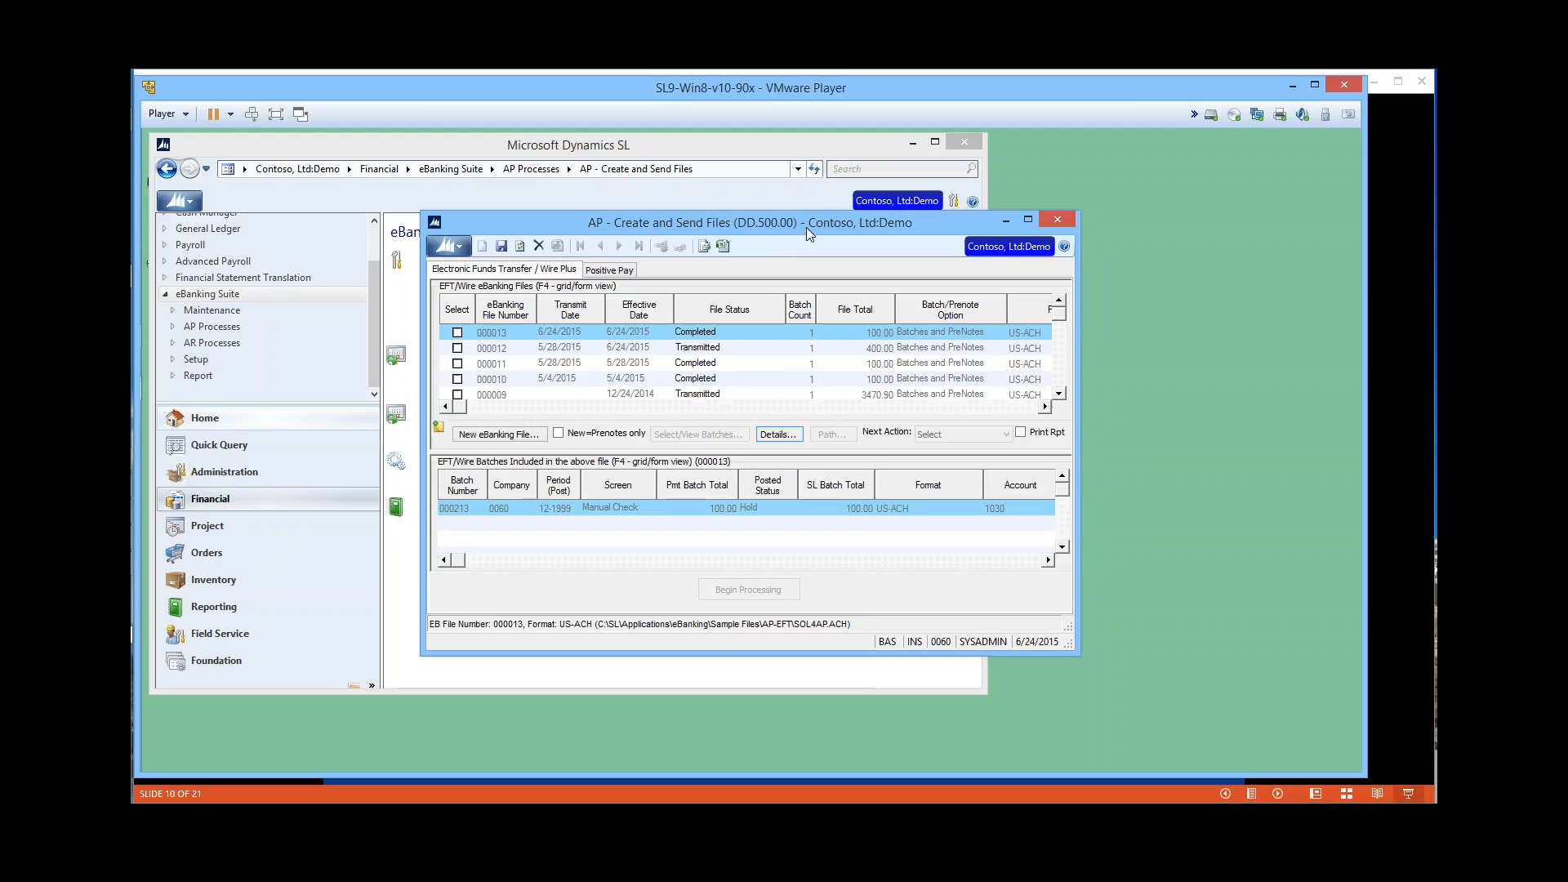
left_click_drag(806, 229, 798, 255)
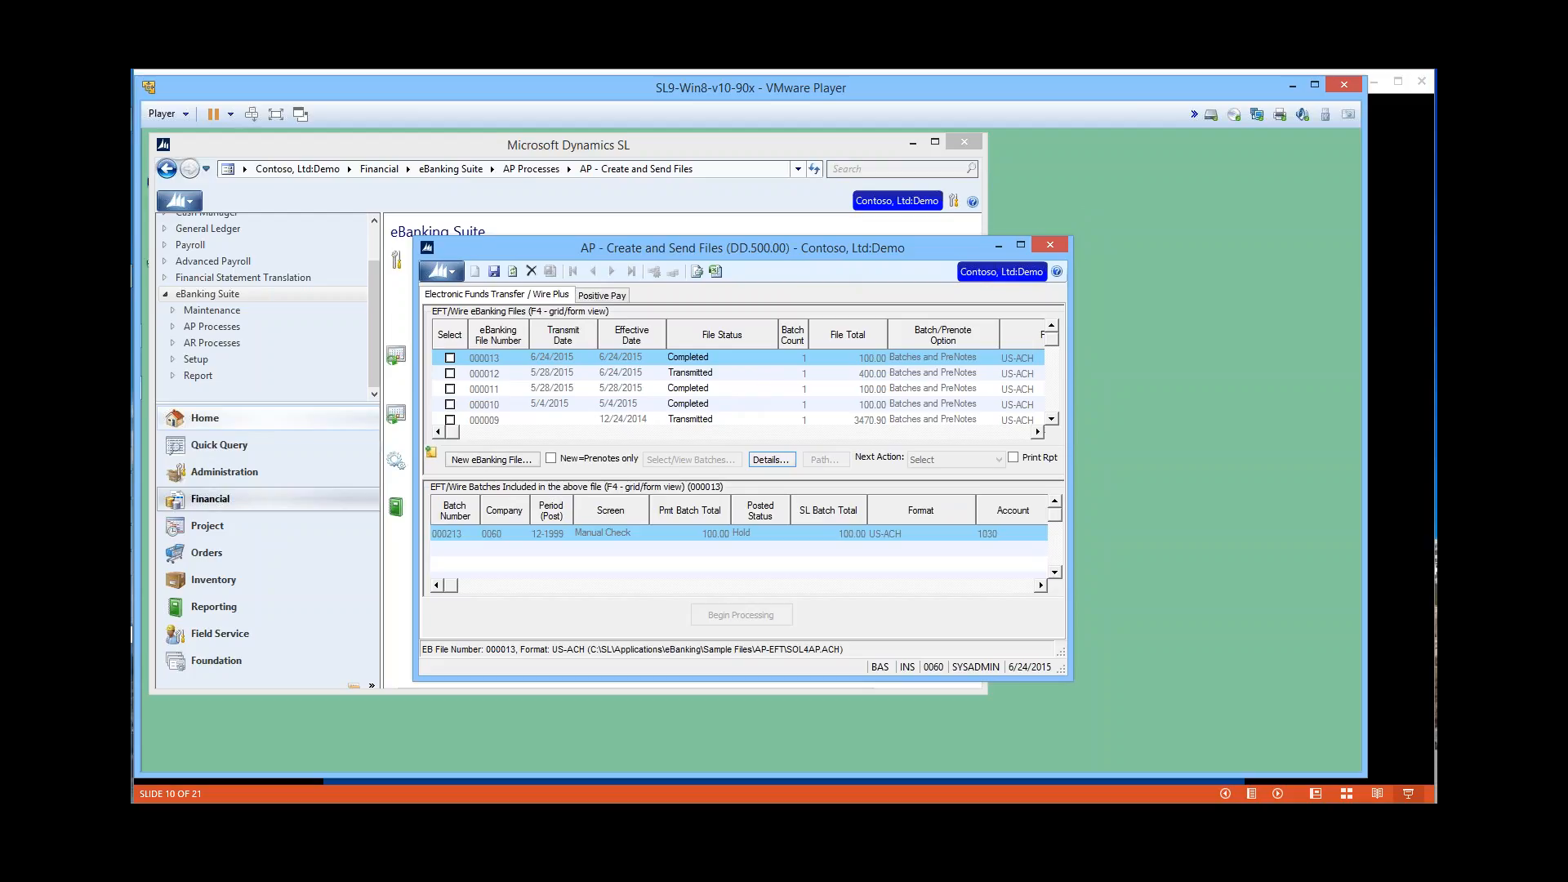
left_click(1051, 248)
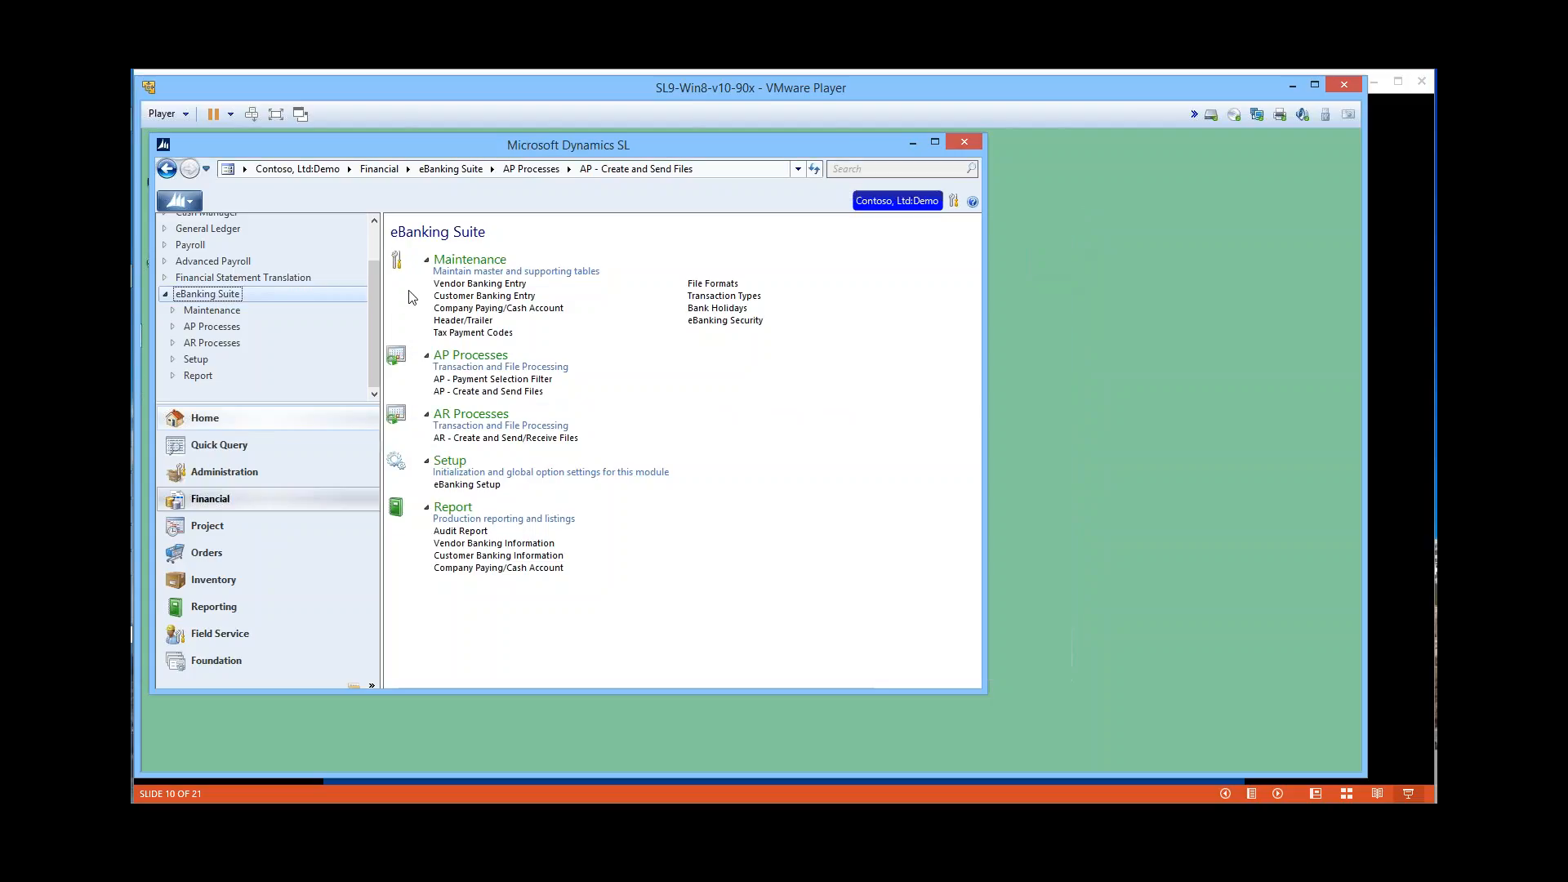
Open Vendor Banking Entry and load the first vendor in the vendor list, which uses the US-ACH format.
left_click(476, 284)
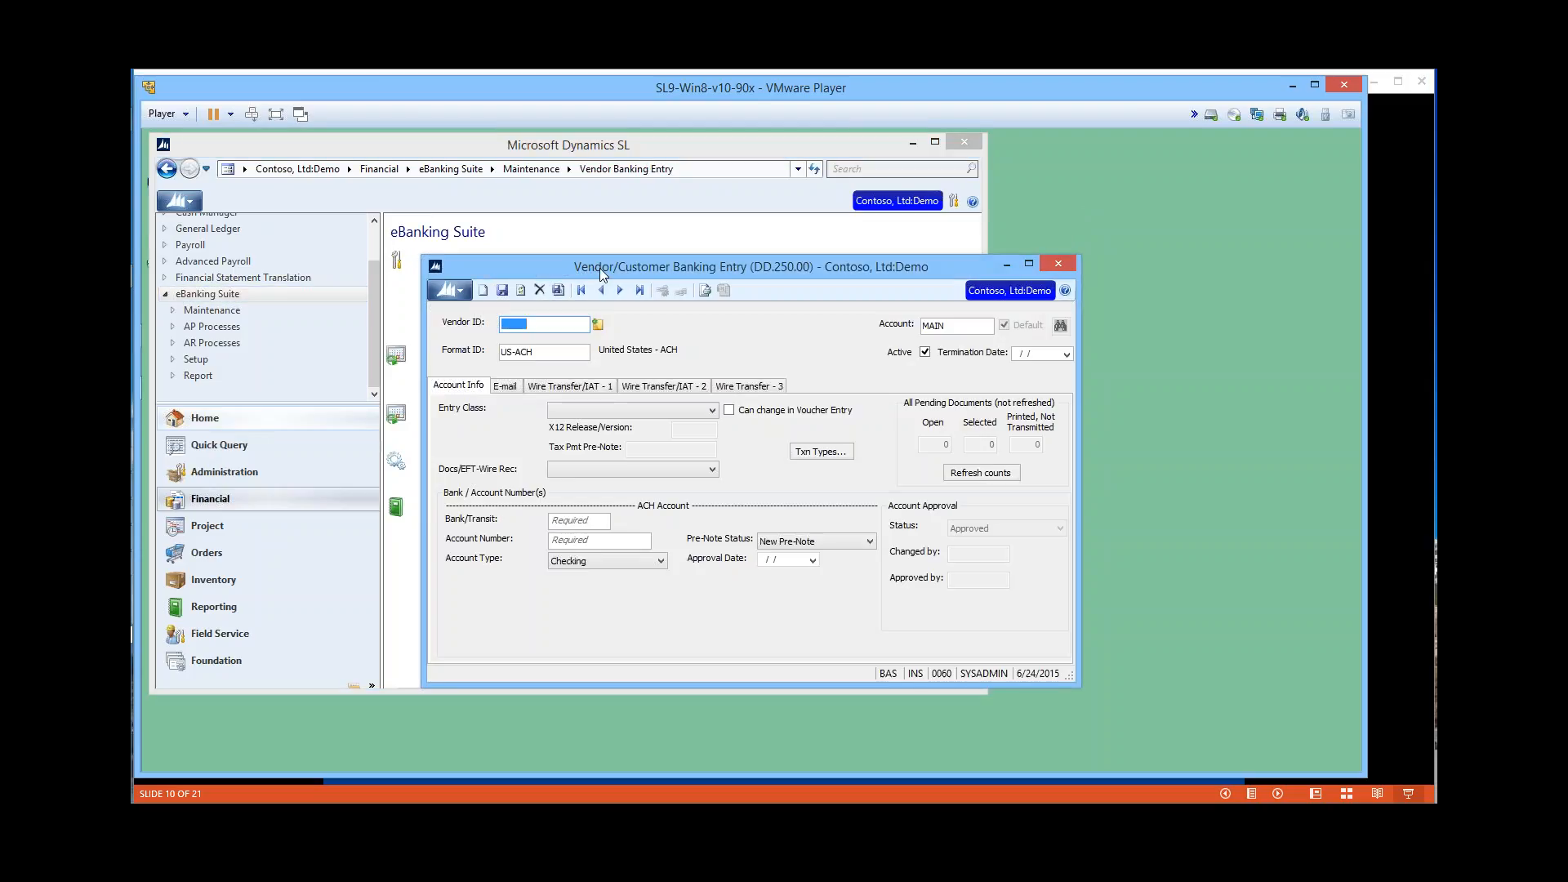
mouse_move(599, 268)
left_mouse_down()
mouse_move(645, 276)
mouse_move(627, 259)
left_mouse_up()
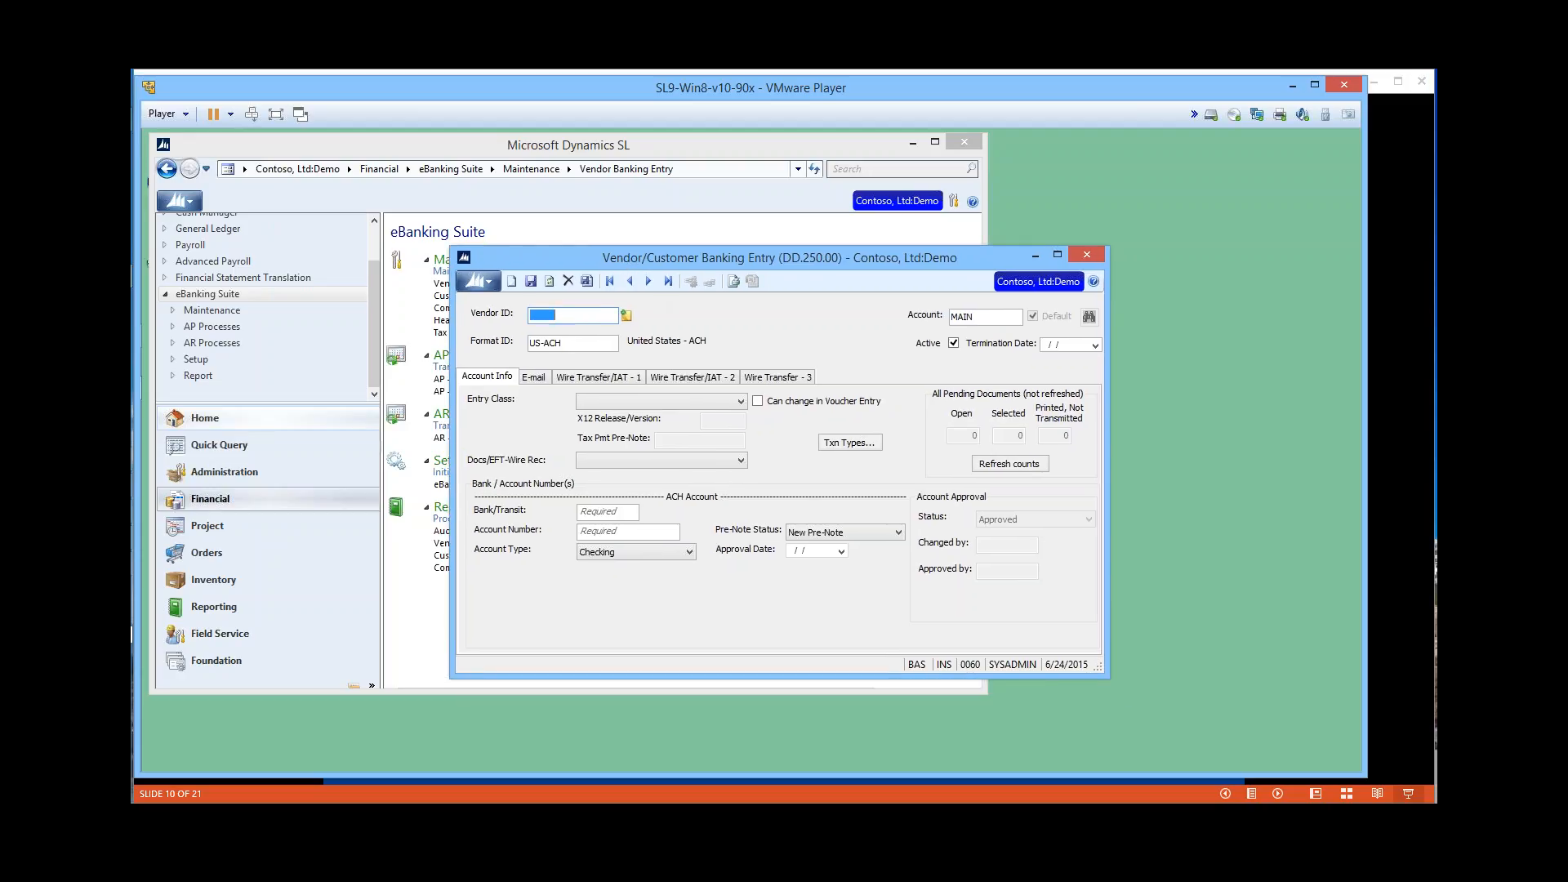
left_click(552, 320)
key("F3")
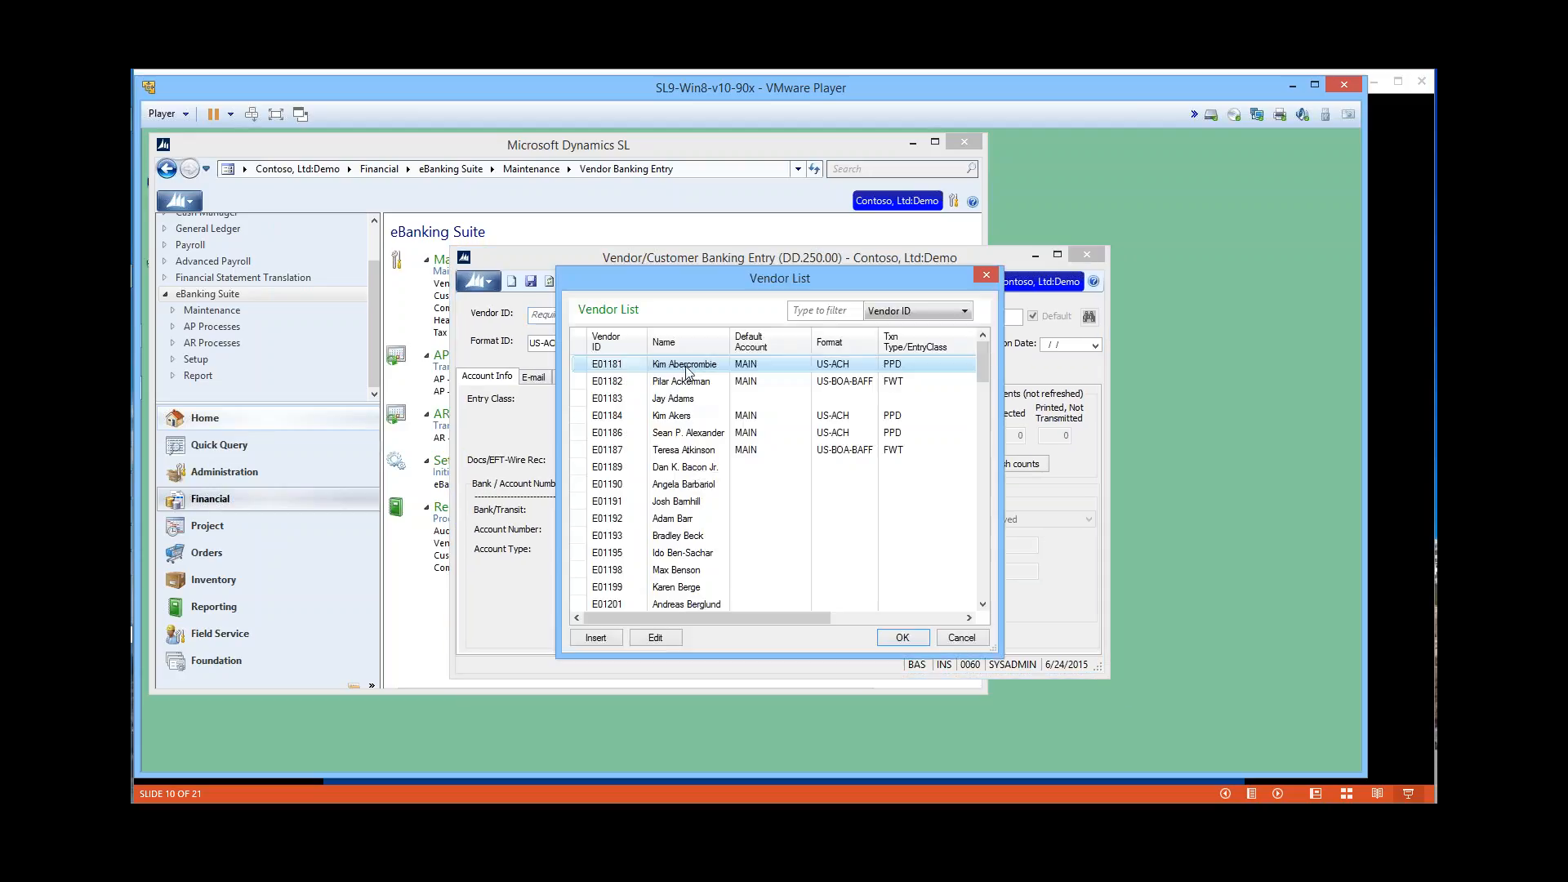
double_click(645, 366)
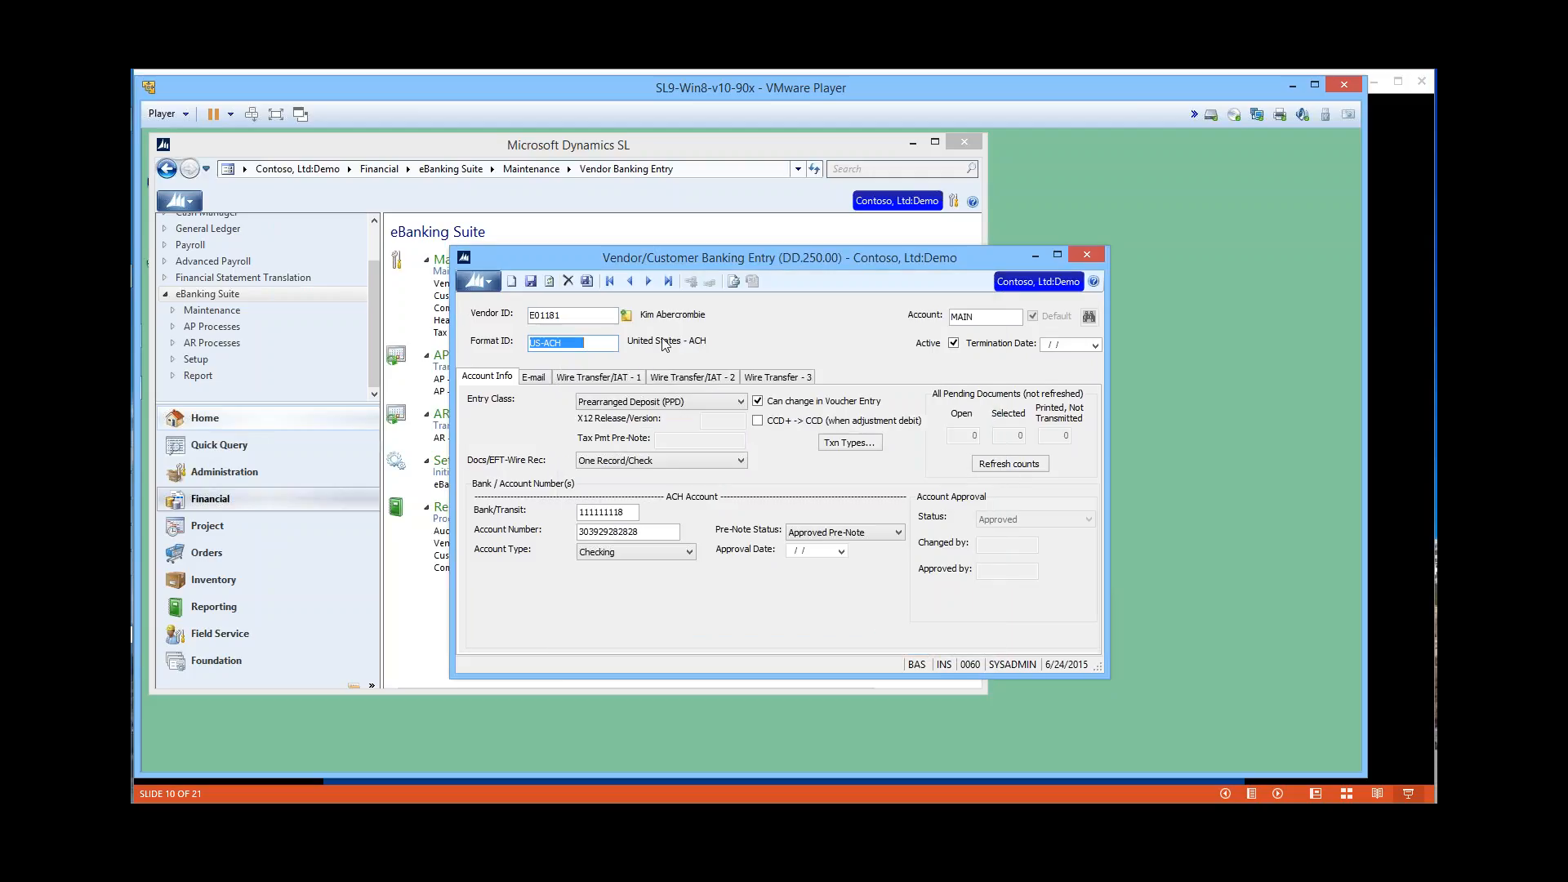
left_click_drag(750, 258, 766, 244)
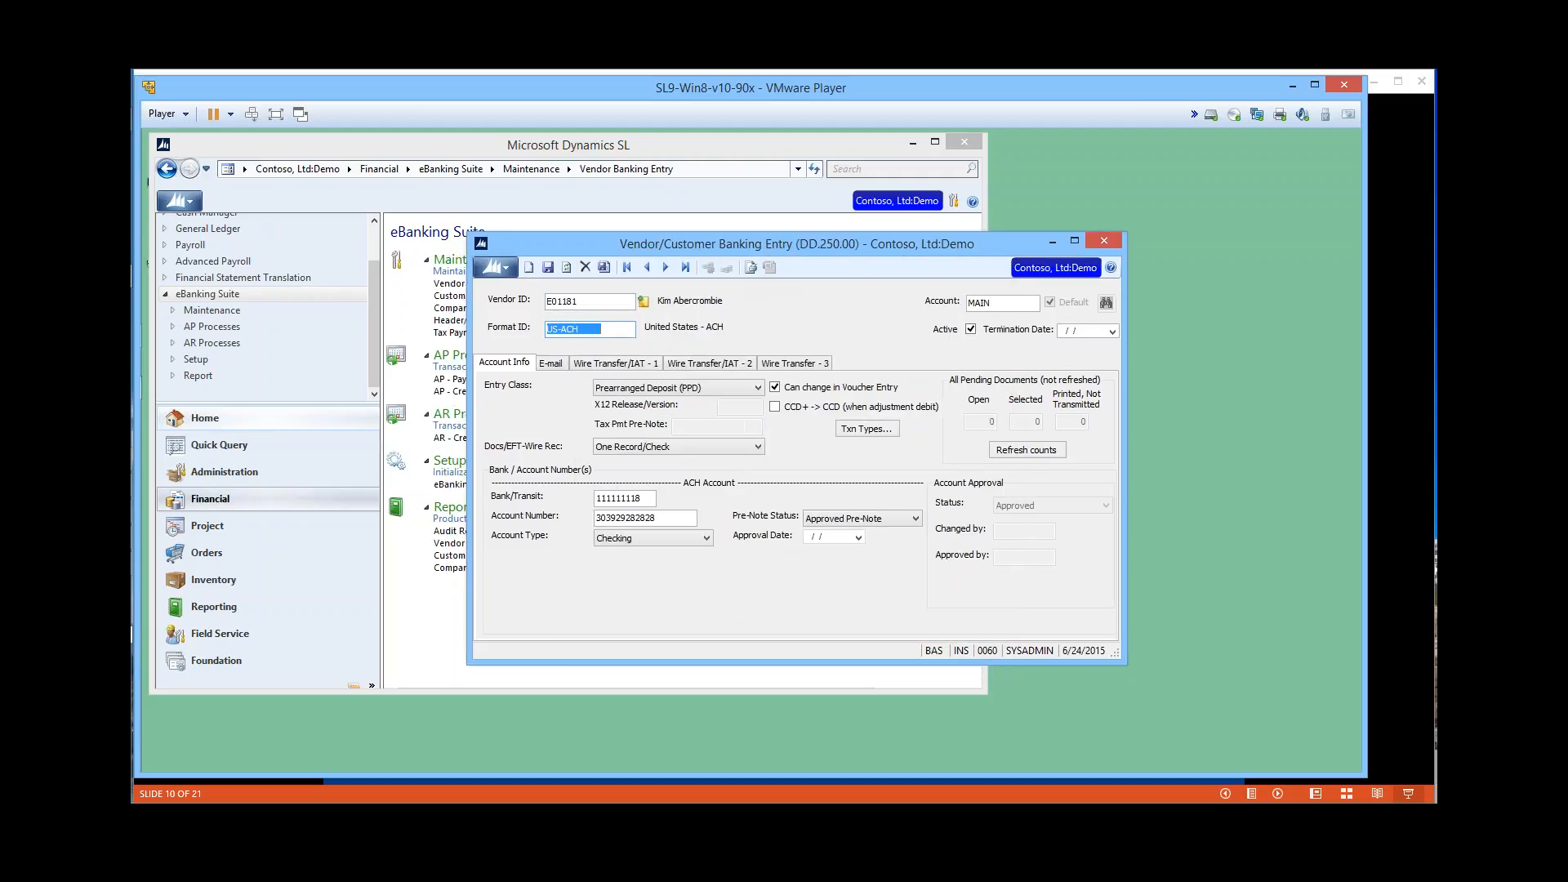
Look through the whole vendor list for assigned banking formats, reselect the first vendor and examine its Format ID.
left_click(567, 304)
key("F3")
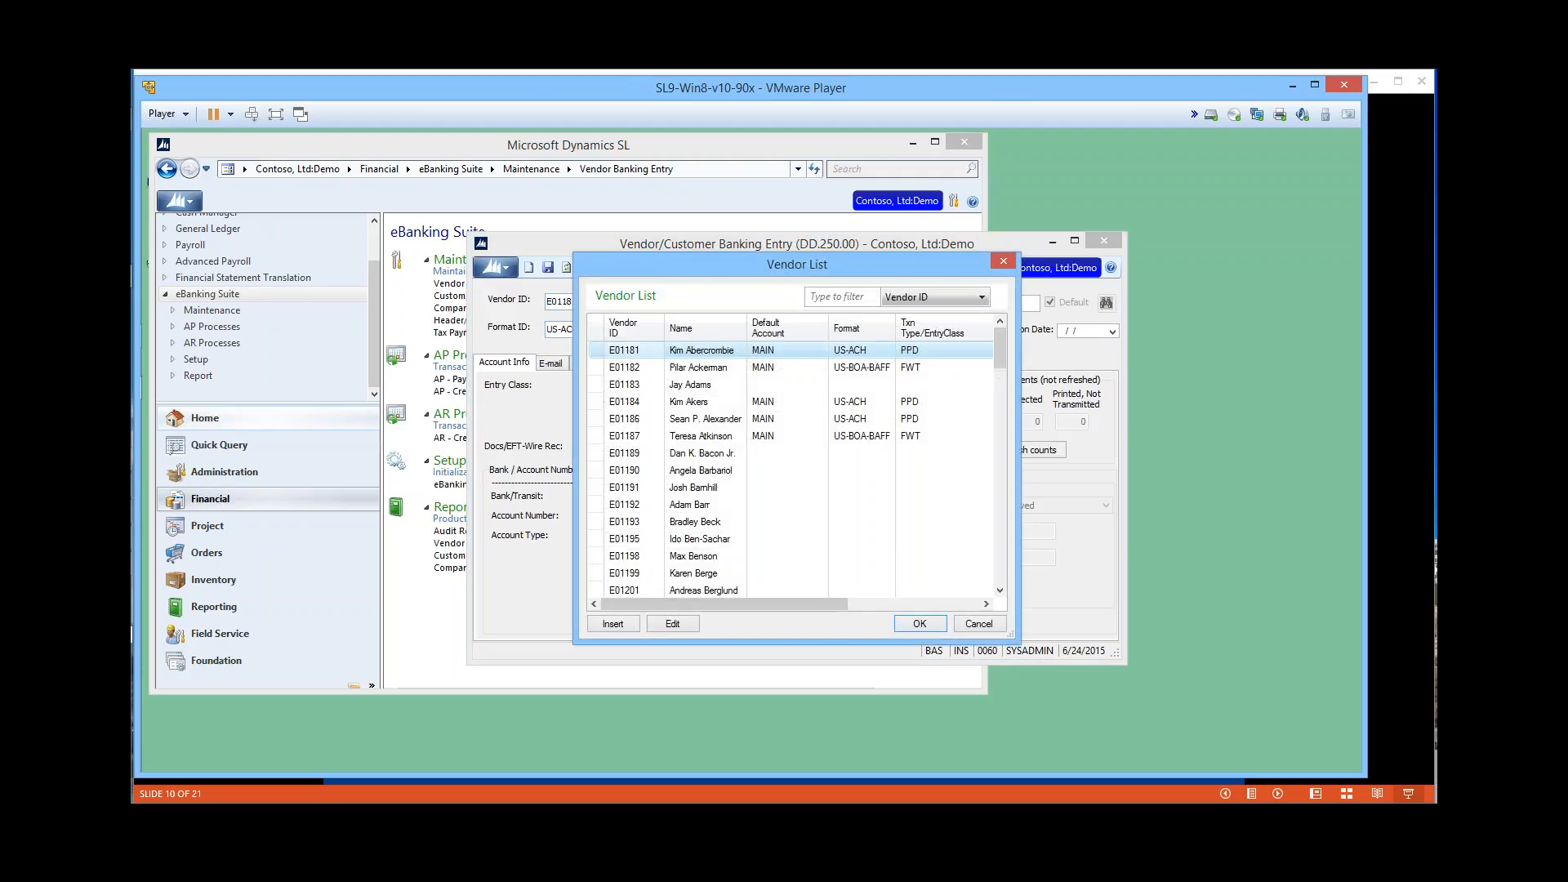
left_click_drag(835, 641, 835, 764)
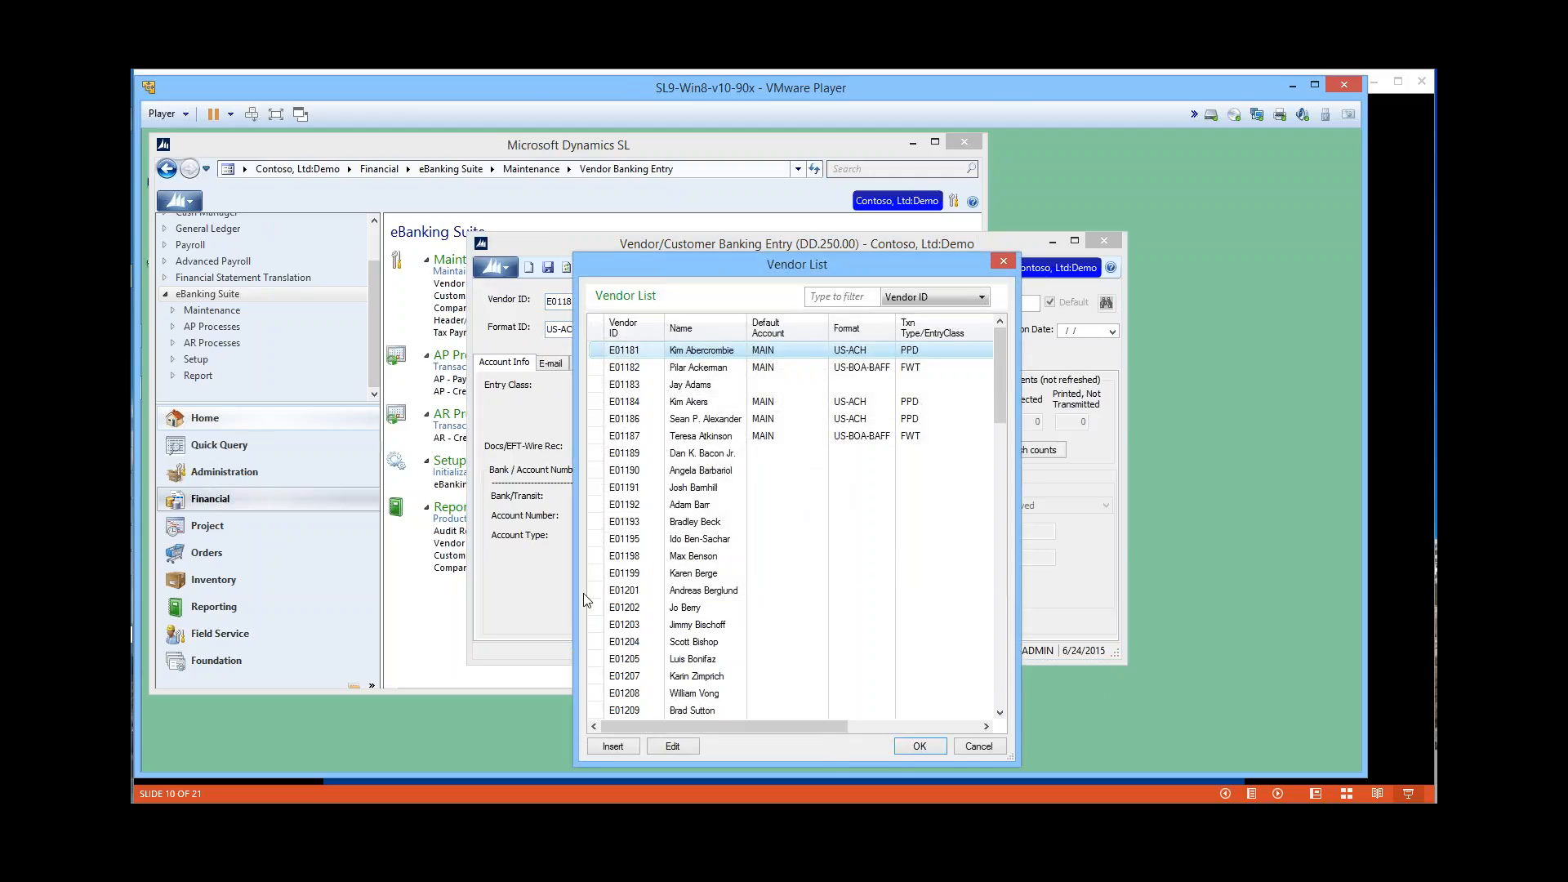
left_click(1000, 699)
left_click(1000, 699)
left_click(1000, 699)
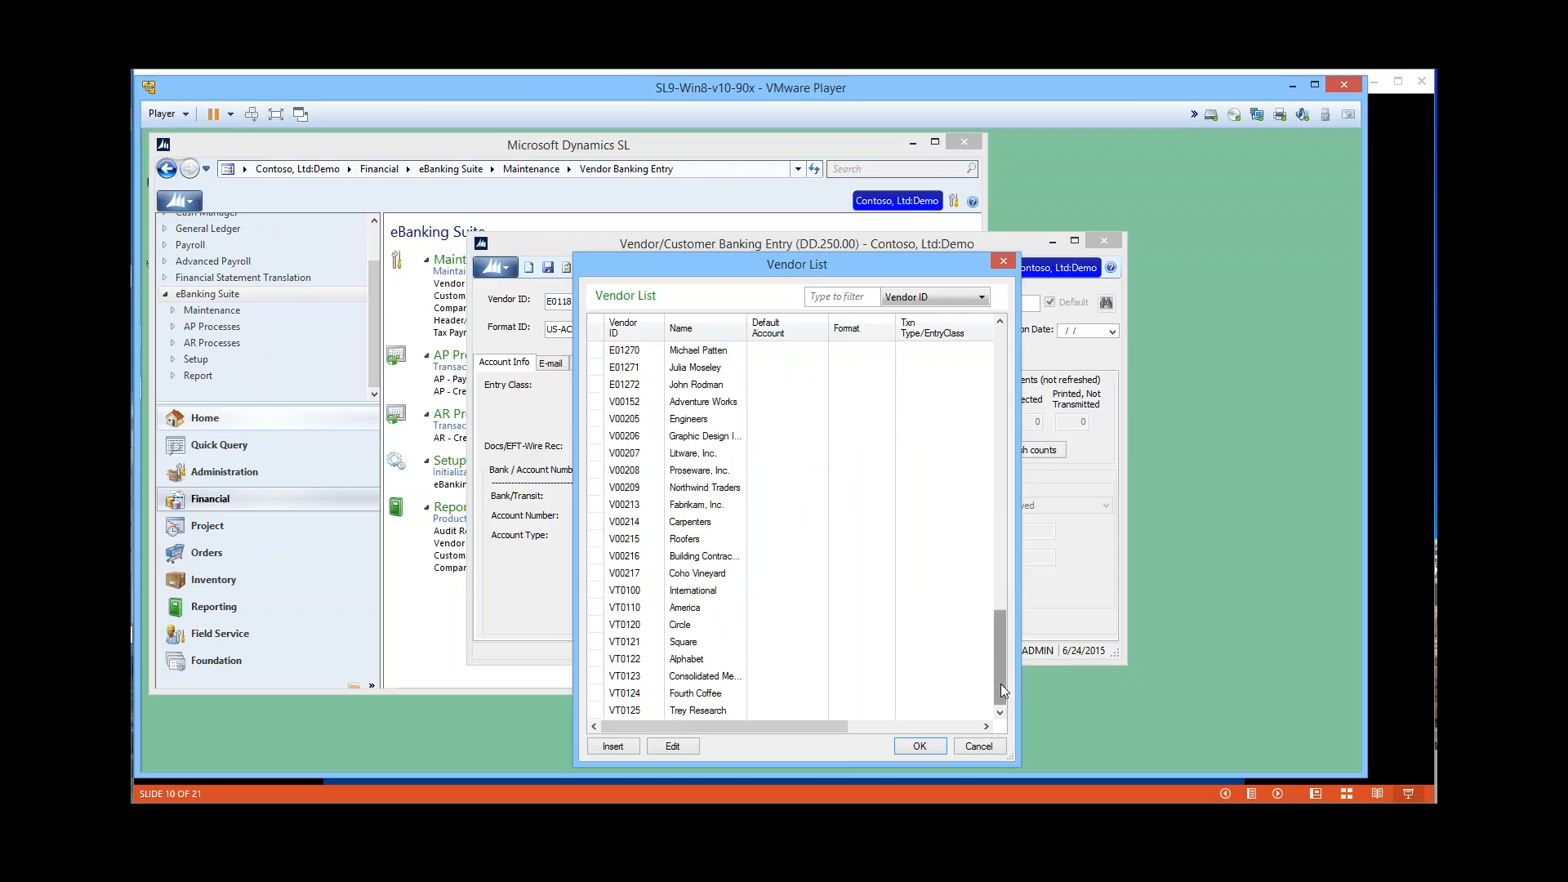
left_click_drag(1001, 690, 1009, 386)
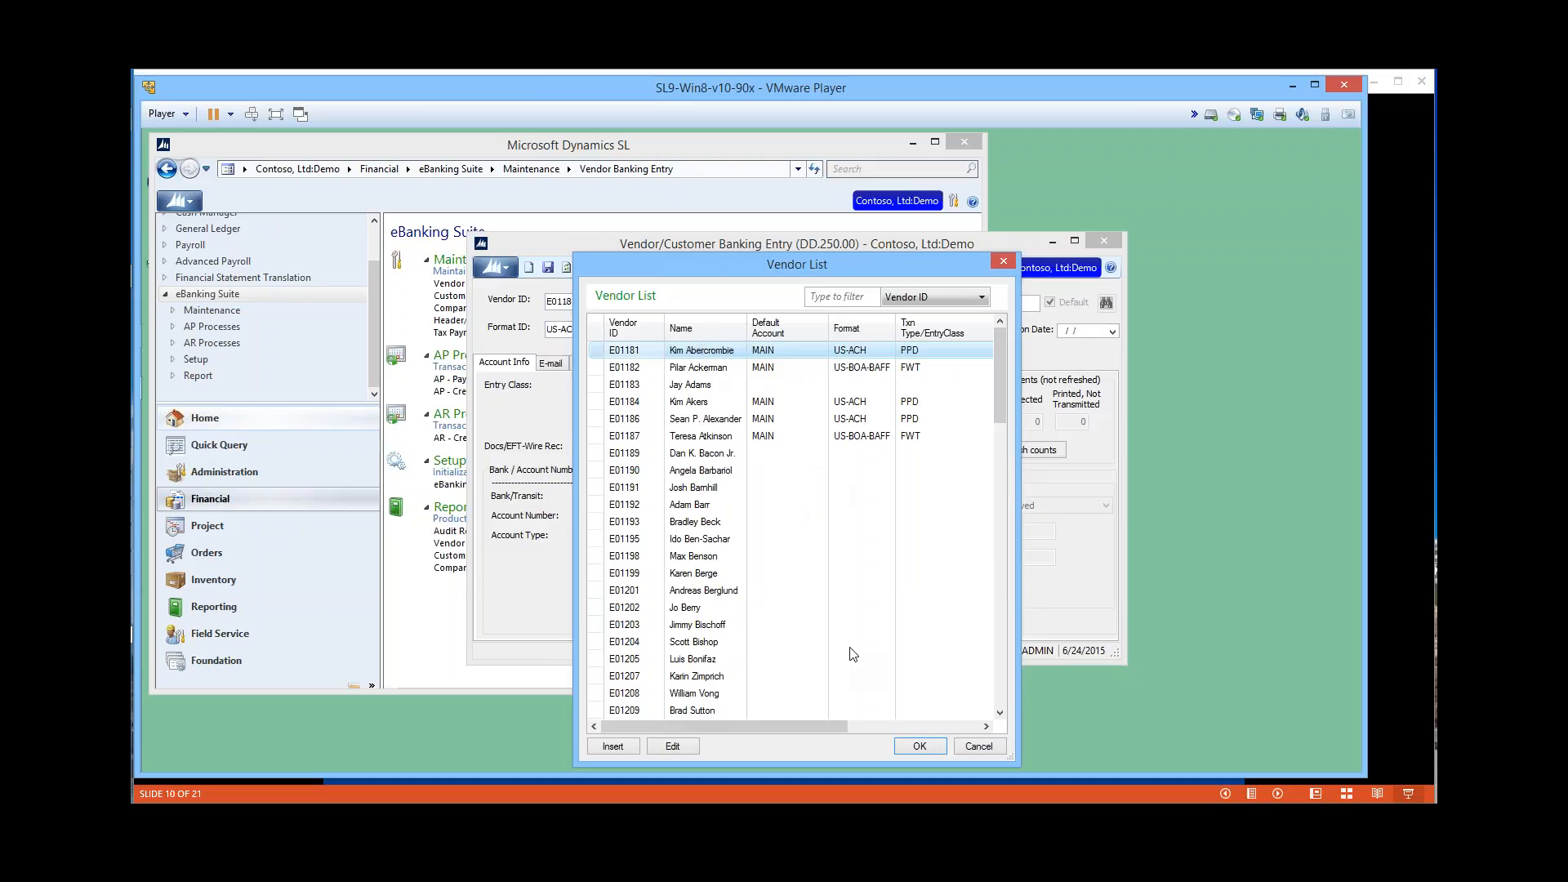
left_click(909, 747)
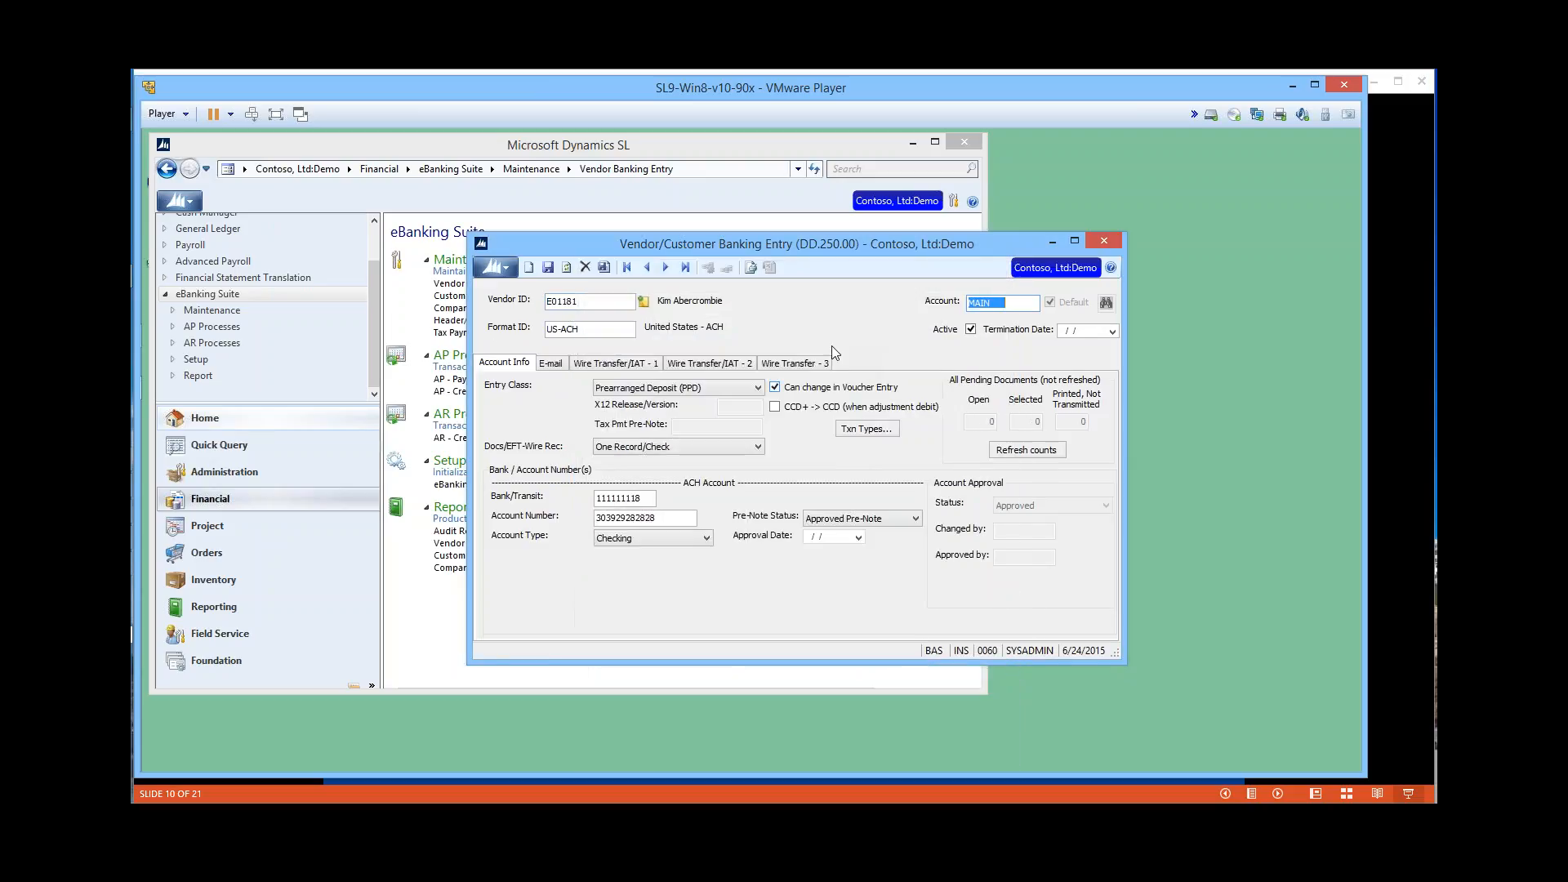
left_click(566, 328)
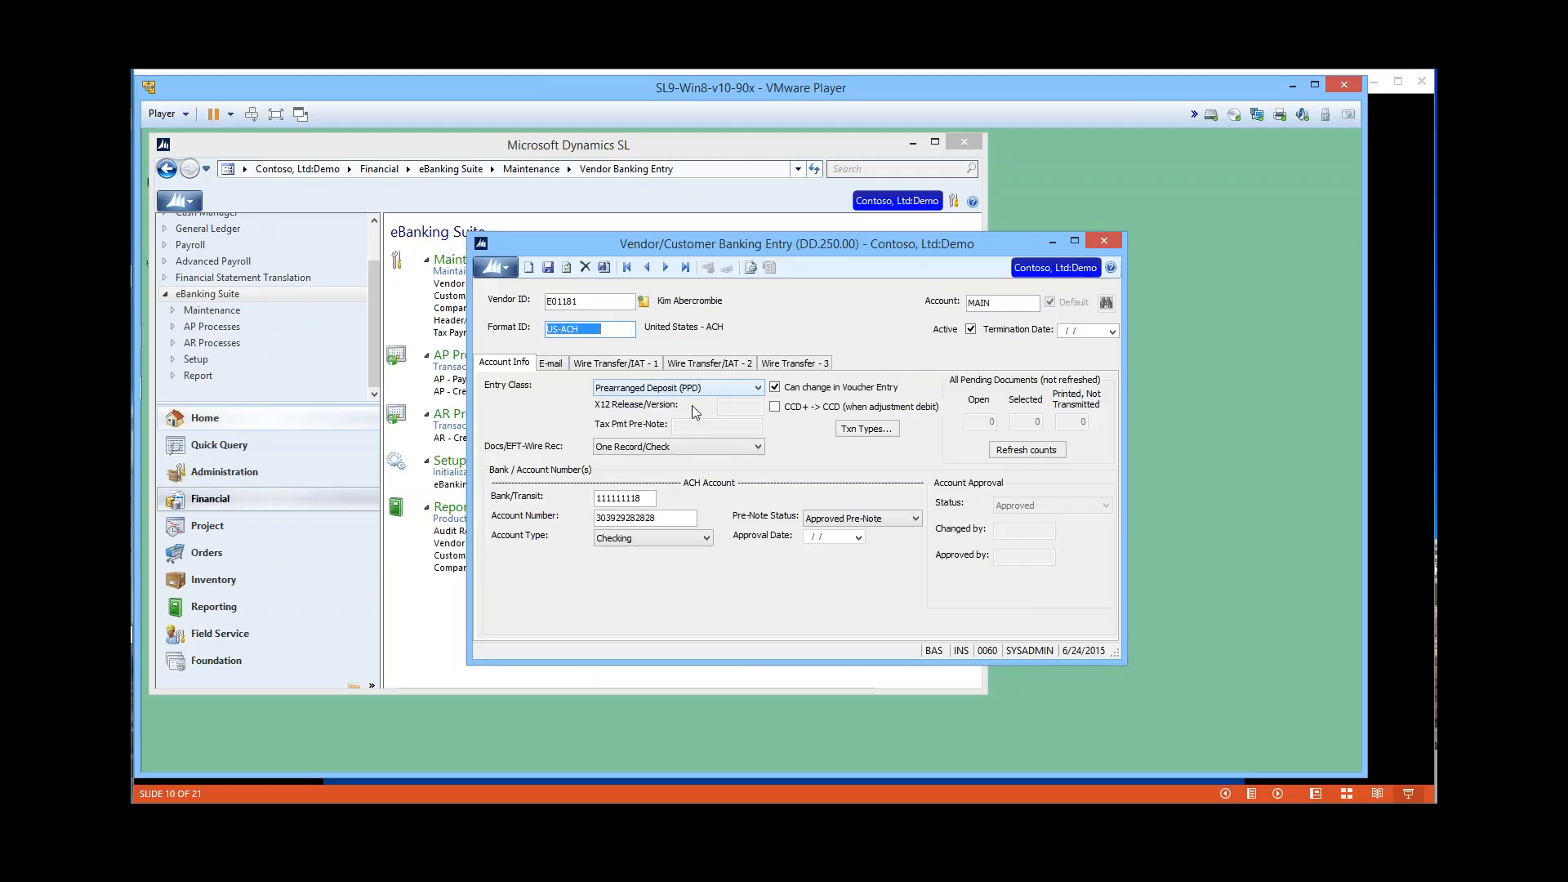
Examine the first vendor's ACH account number and e-mail notification settings, and close Vendor Banking Entry.
left_click(638, 503)
key("Tab")
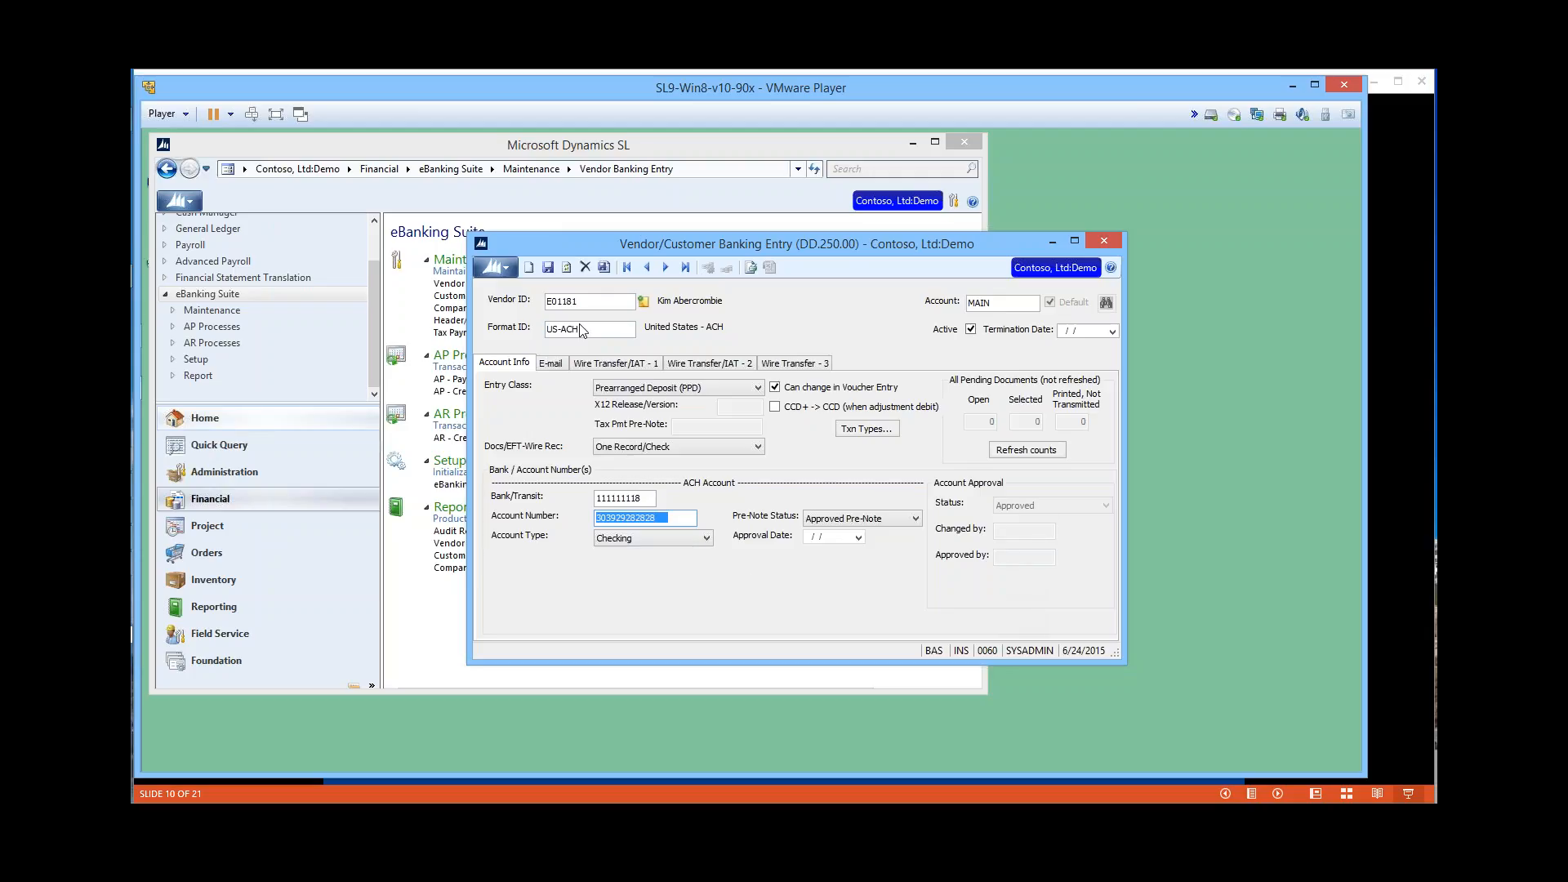
left_click(552, 363)
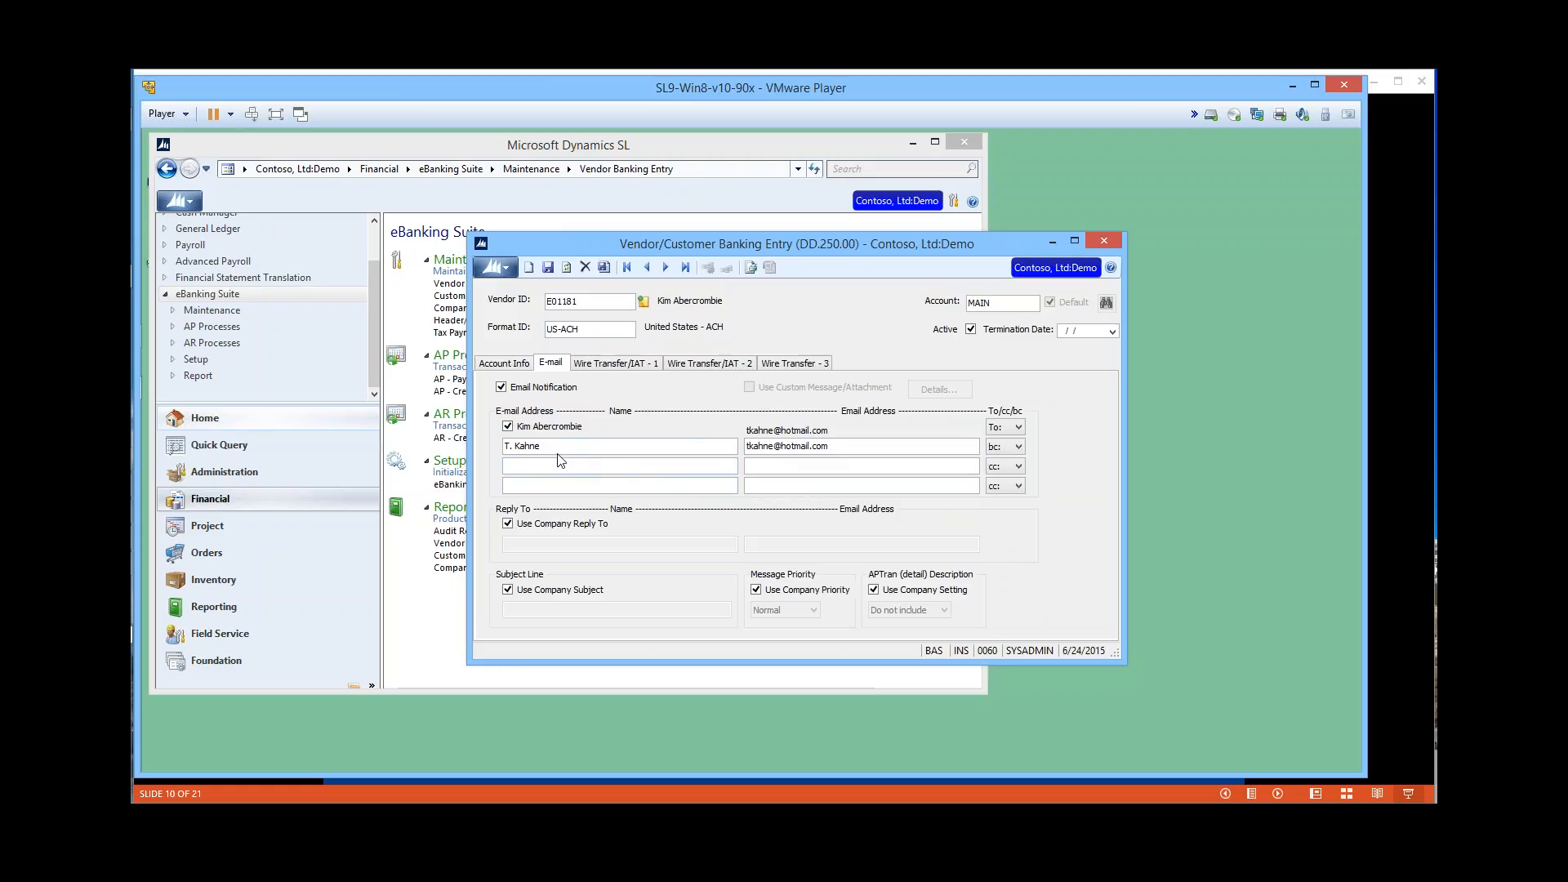
left_click(514, 364)
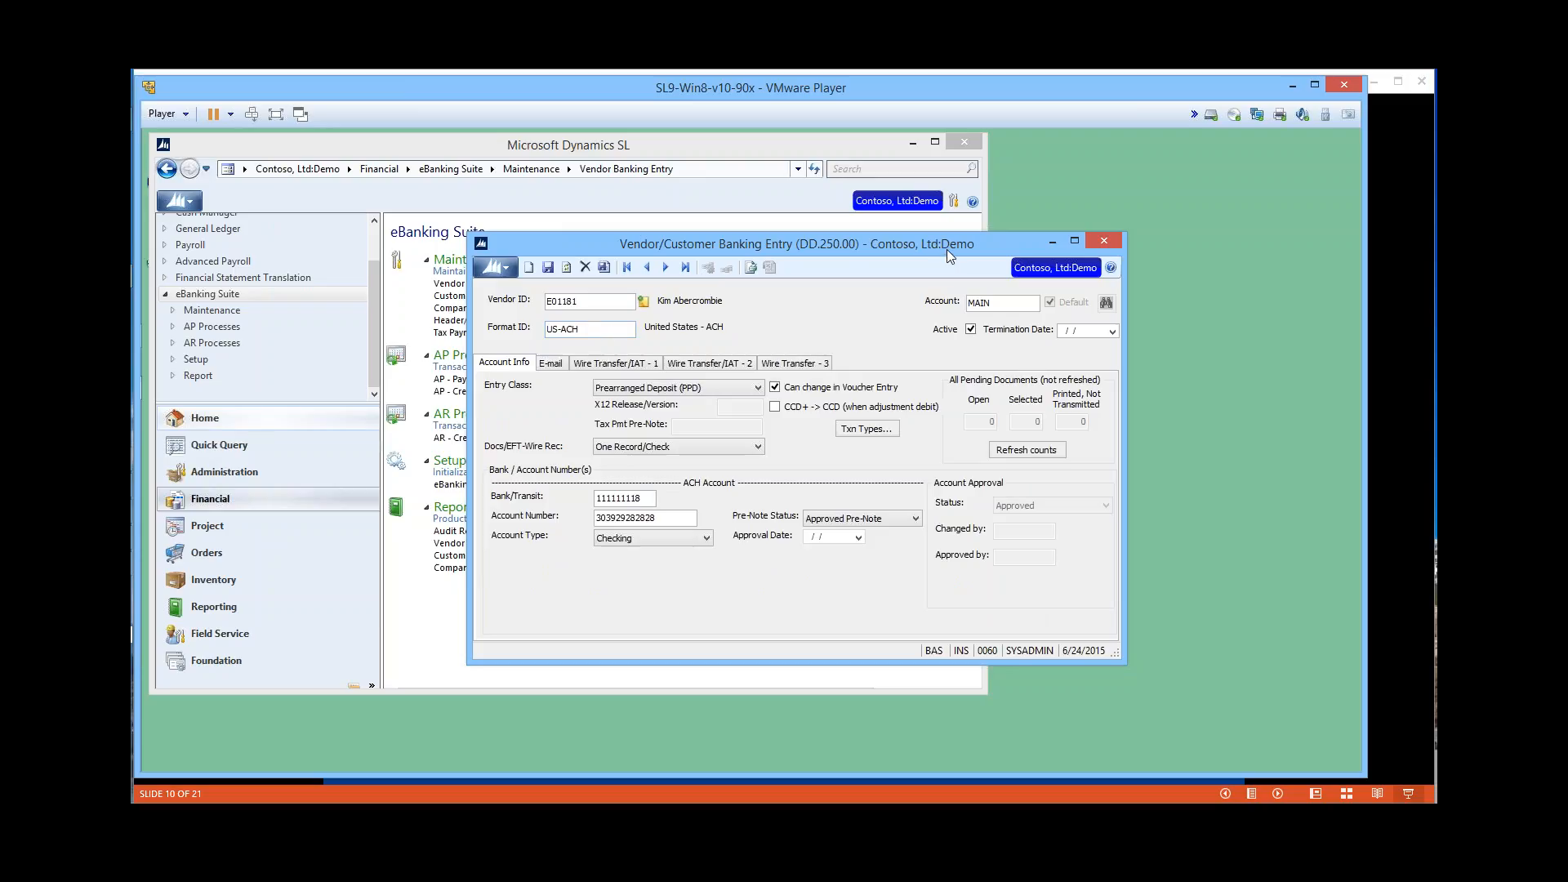
left_click(1097, 243)
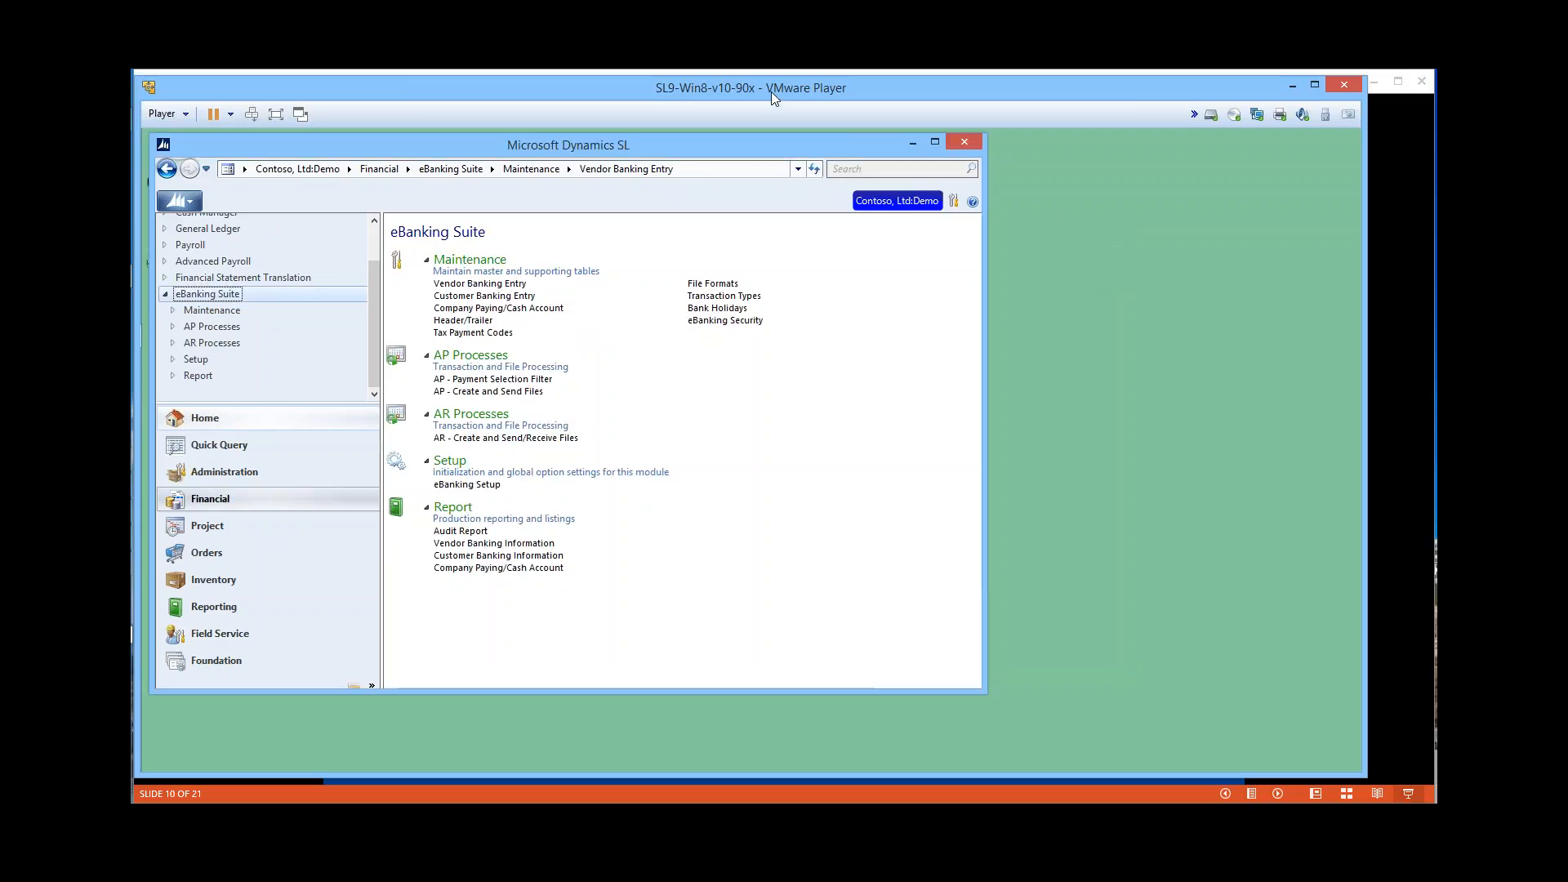
Switch to the PowerPoint slide show and go from the eBanking Modules overview to the Wire Transfer Plus slide.
mouse_move(138, 484)
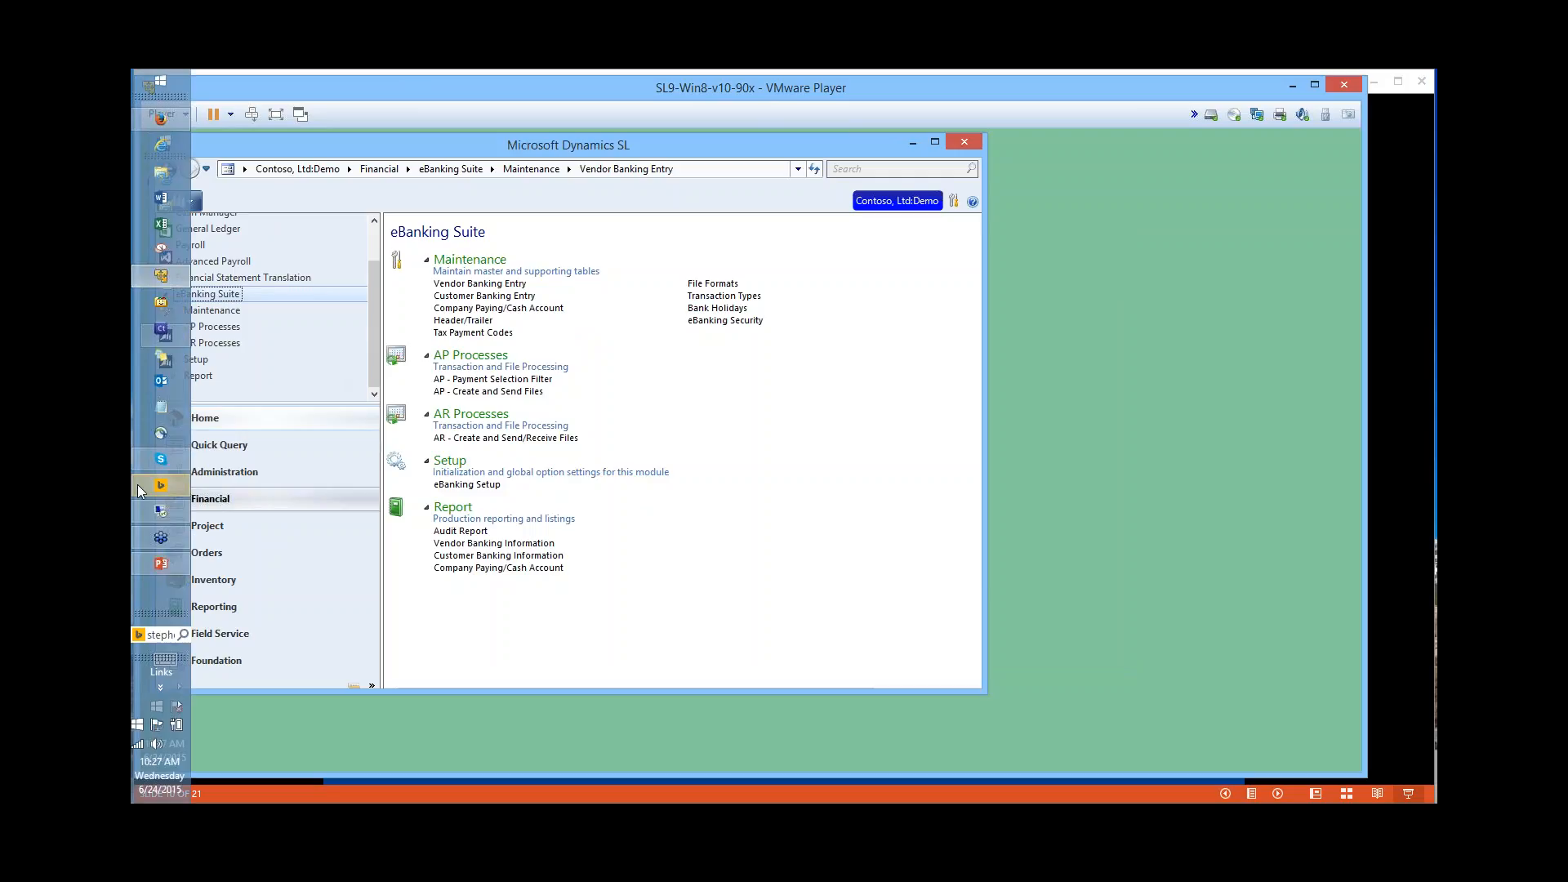
left_click(161, 563)
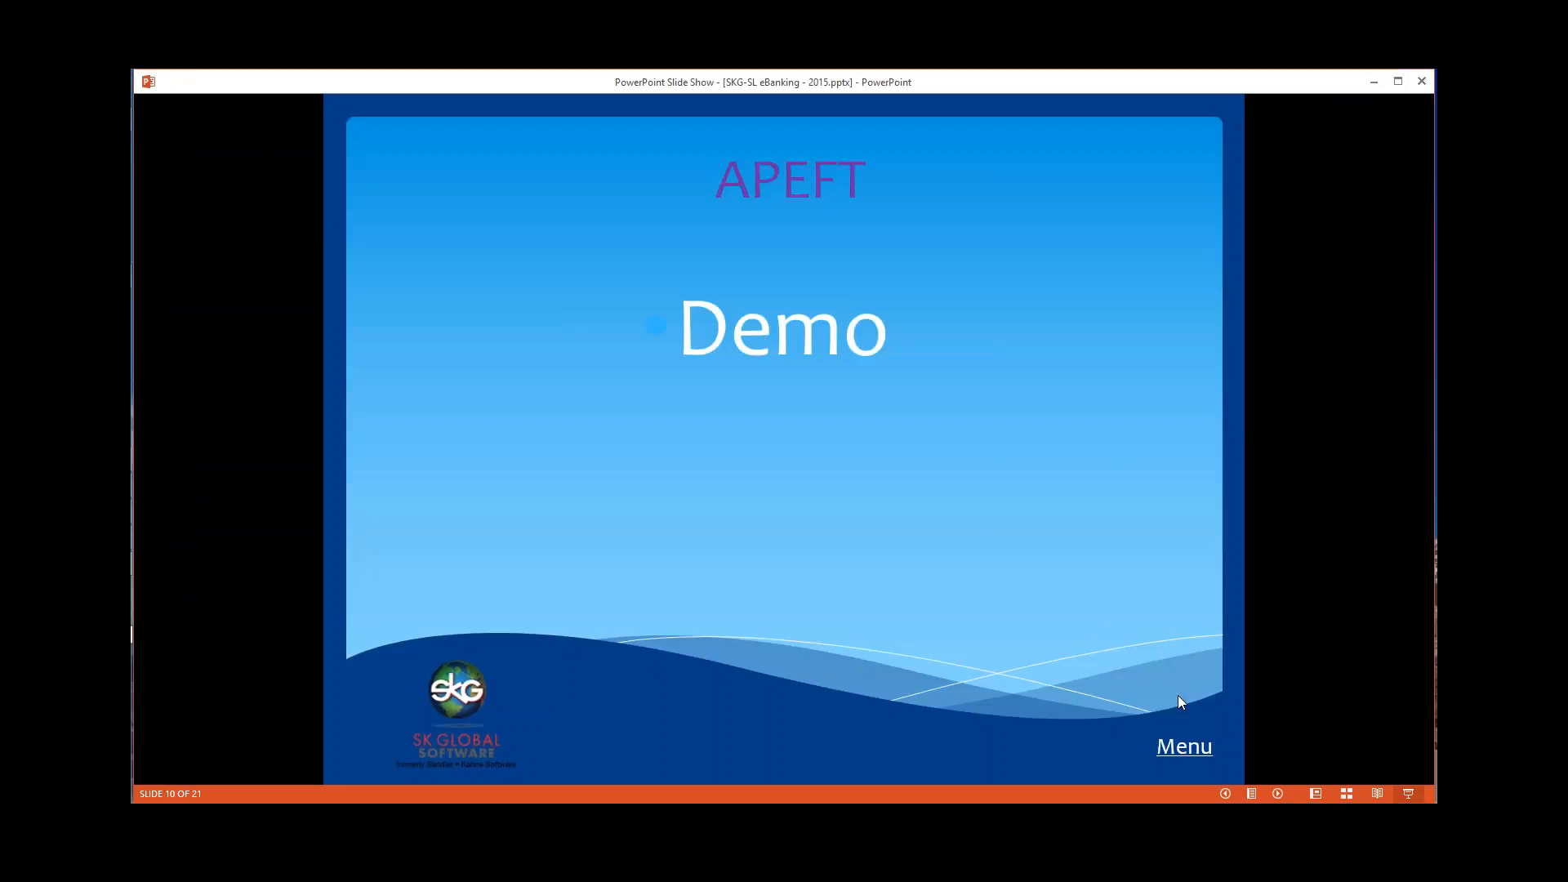
left_click(1186, 747)
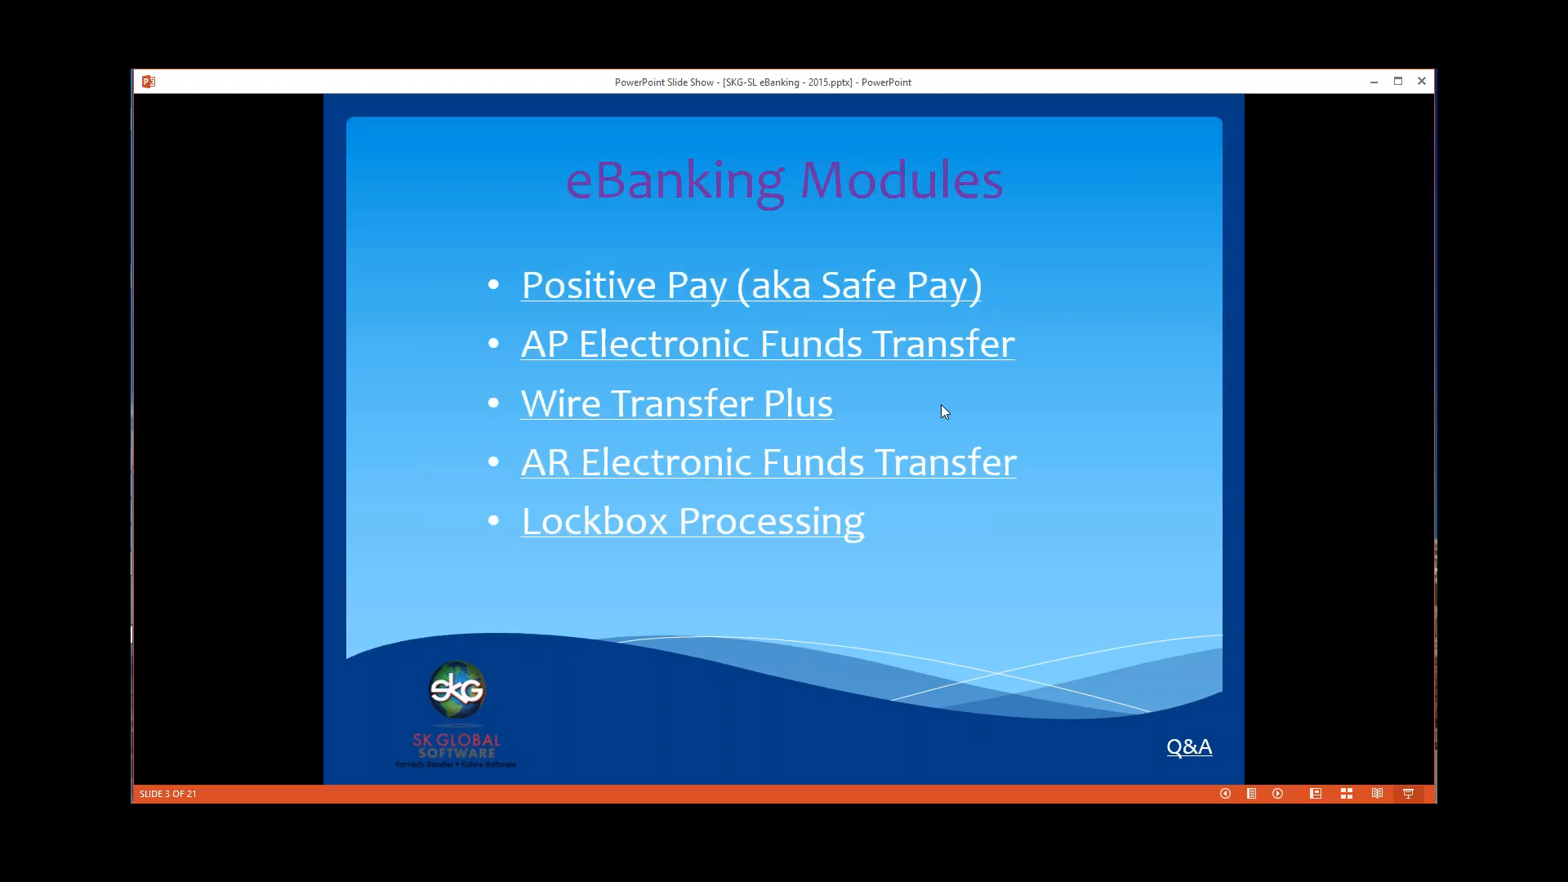
left_click(686, 410)
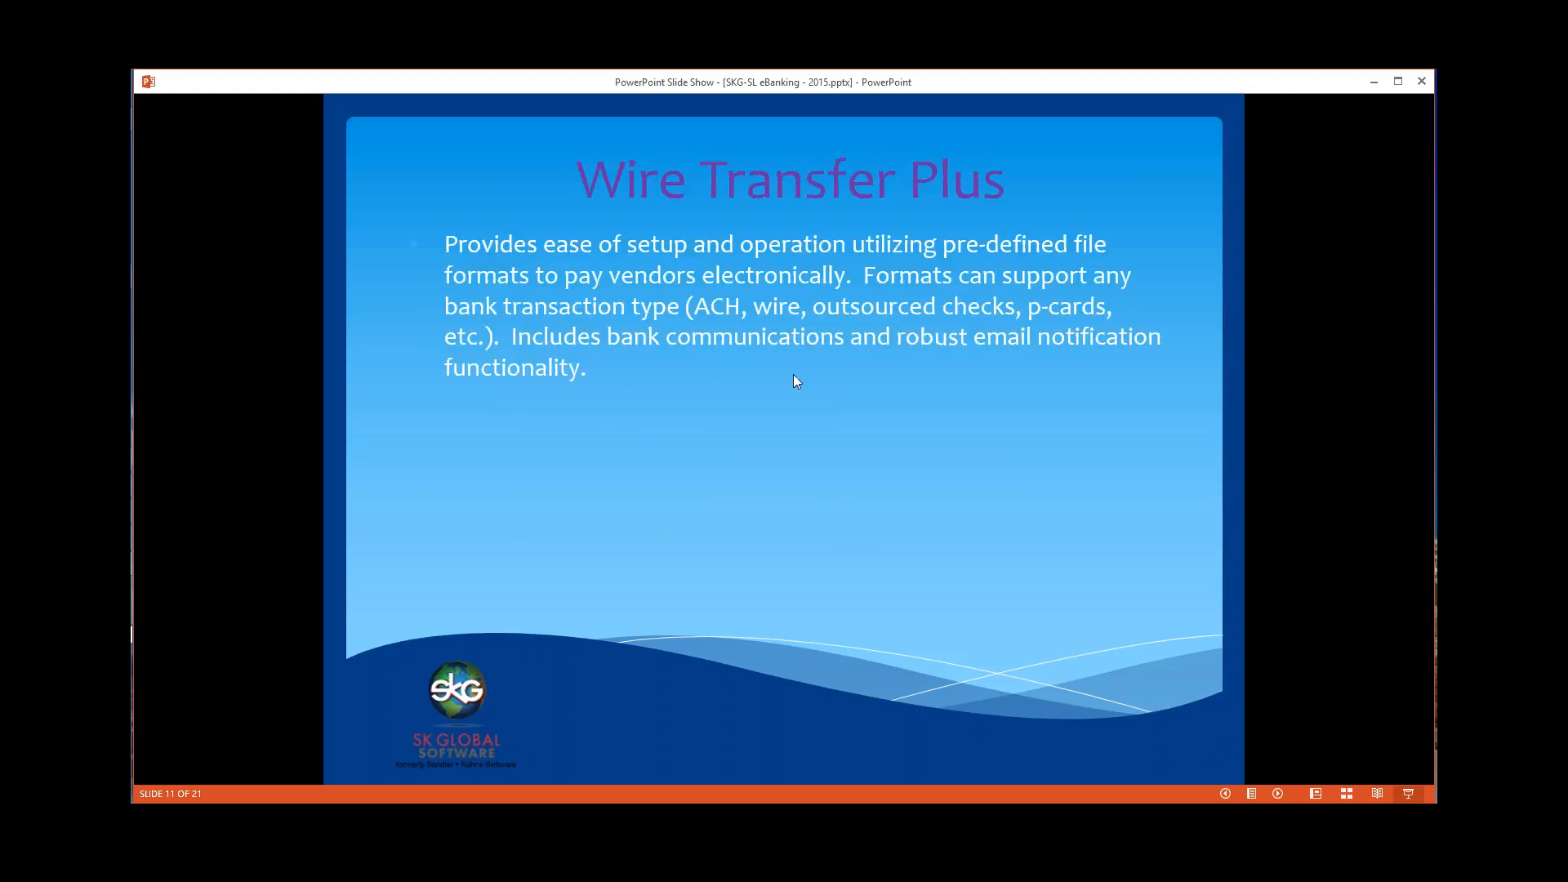
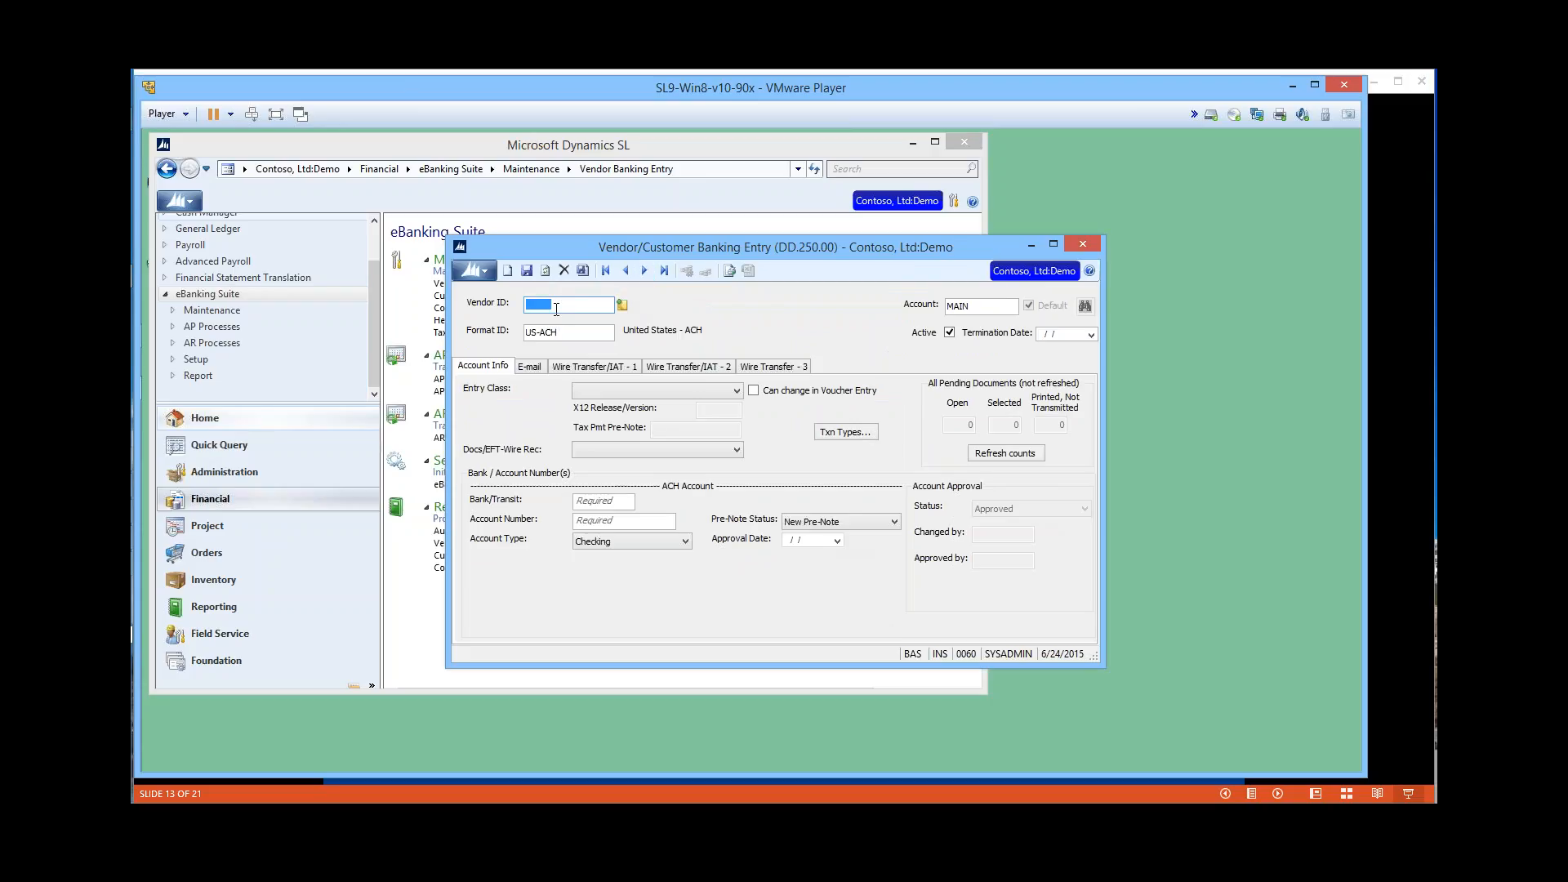
Load the second vendor in the vendor list, which uses the US-BOA-BAFF format, and examine its valid transaction types.
left_click(622, 304)
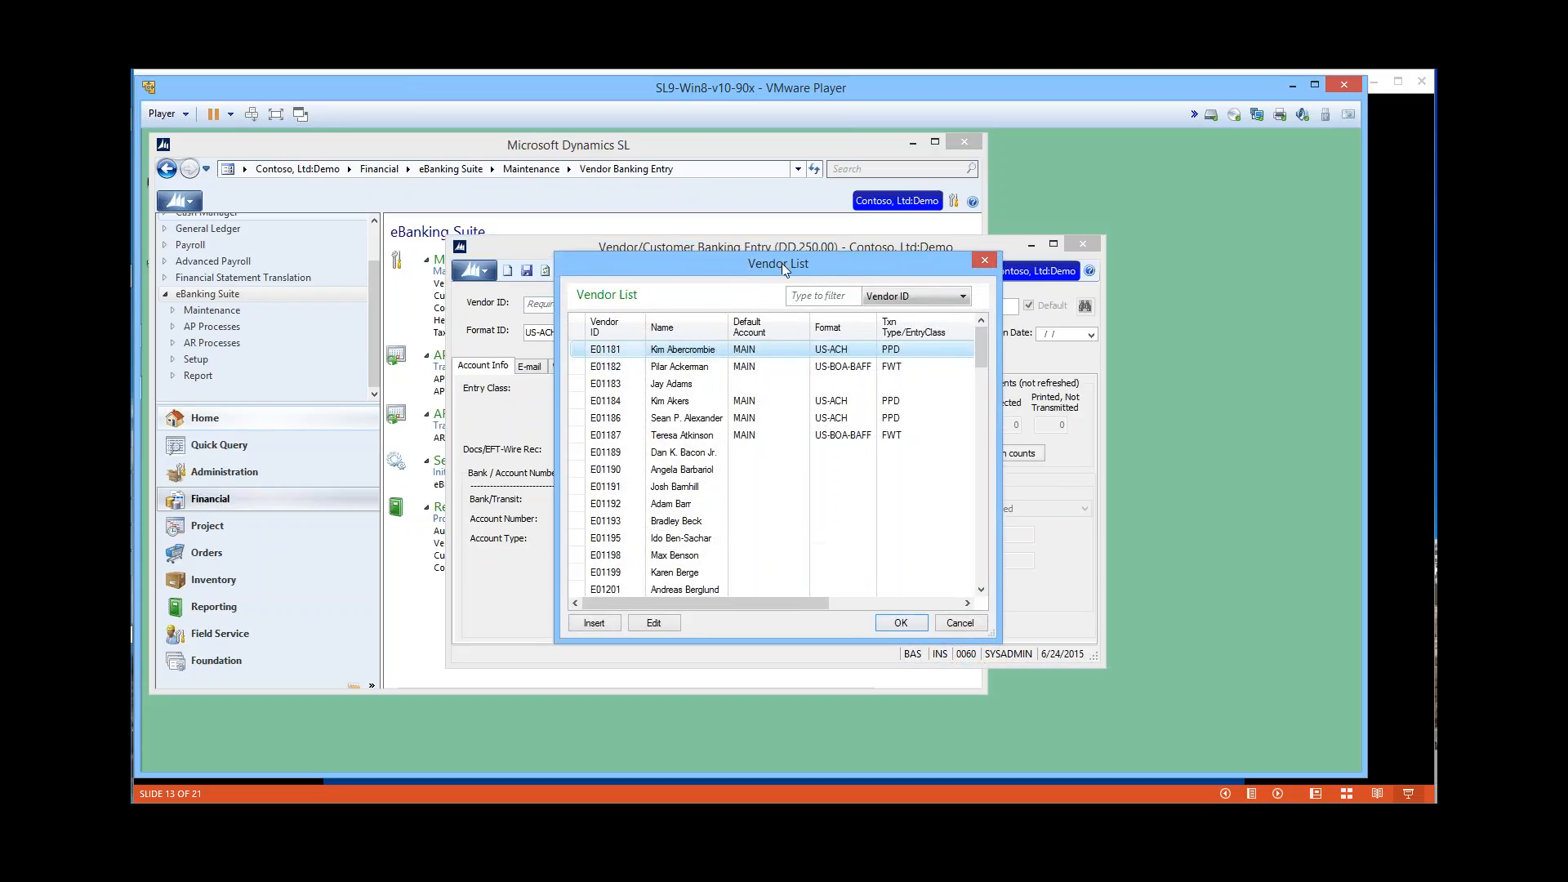
left_click_drag(781, 269, 792, 247)
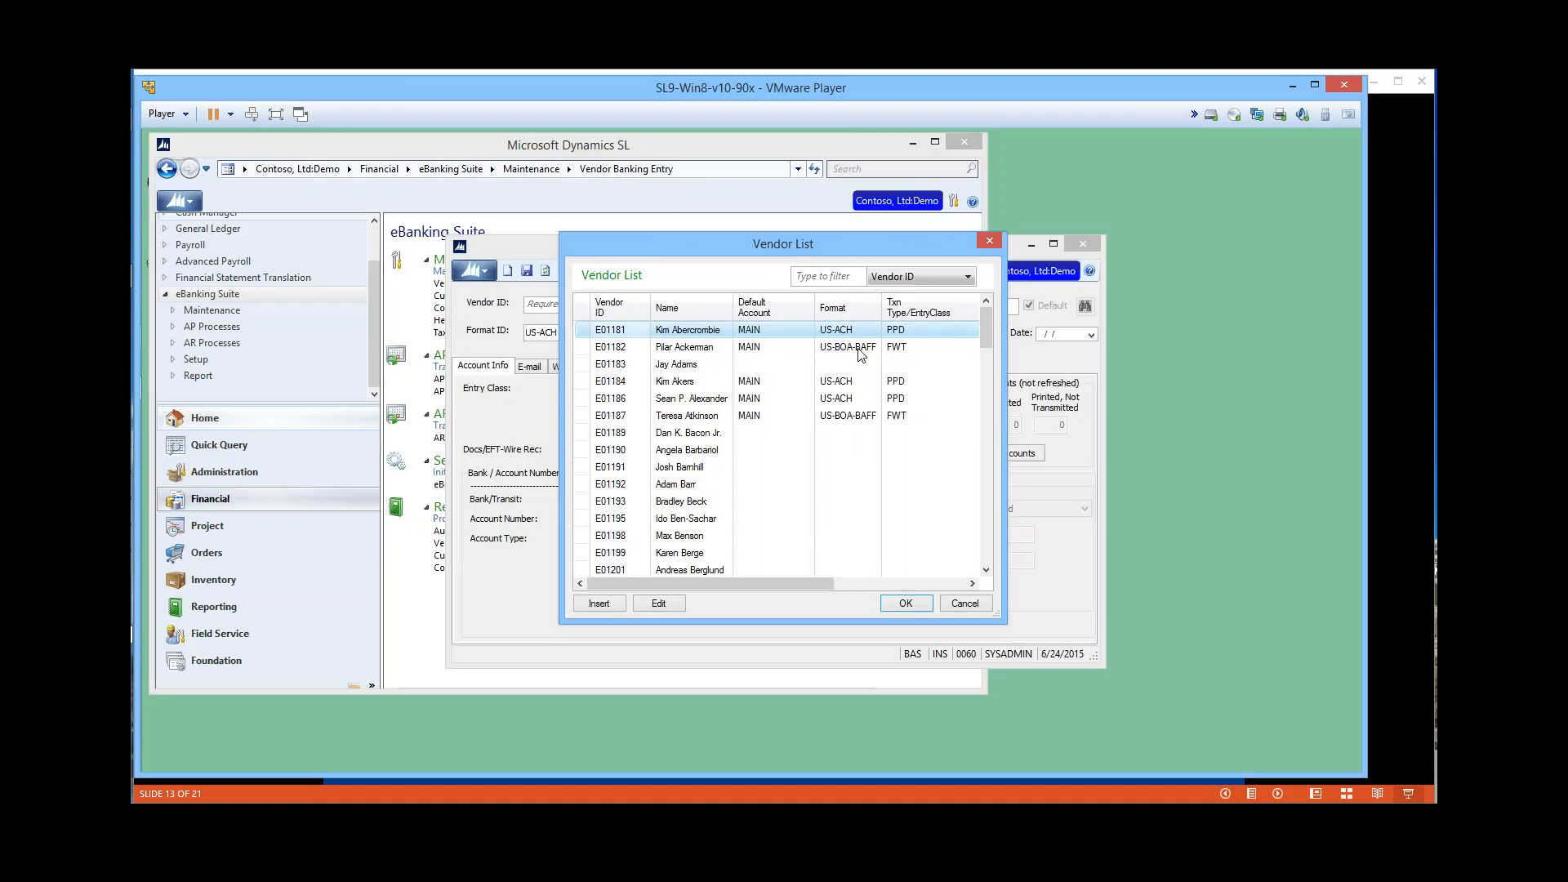
left_click(686, 349)
double_click(686, 350)
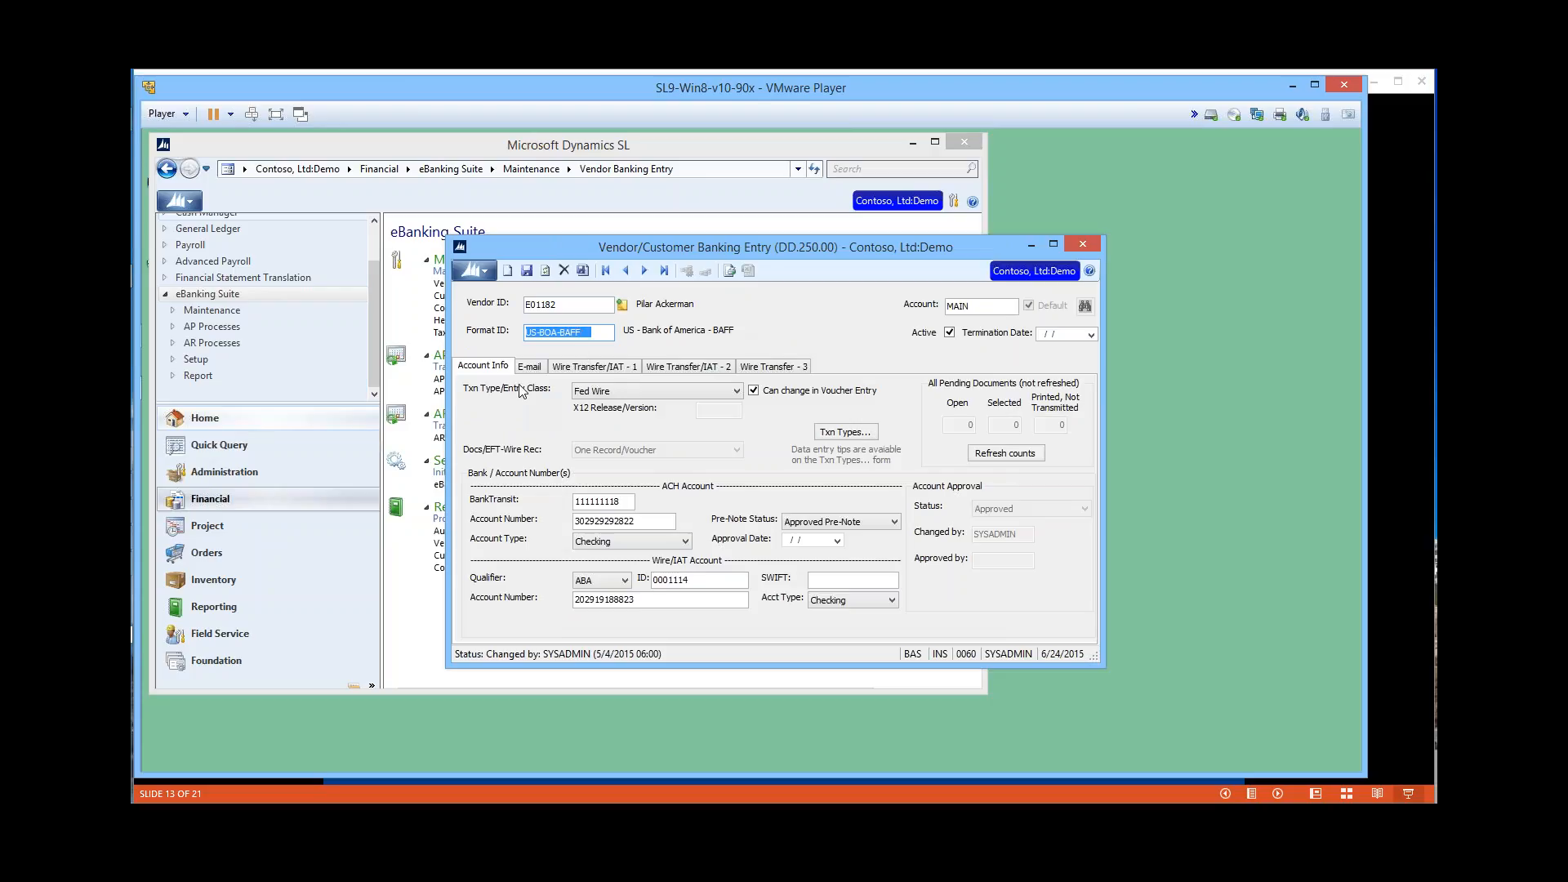
left_click(846, 432)
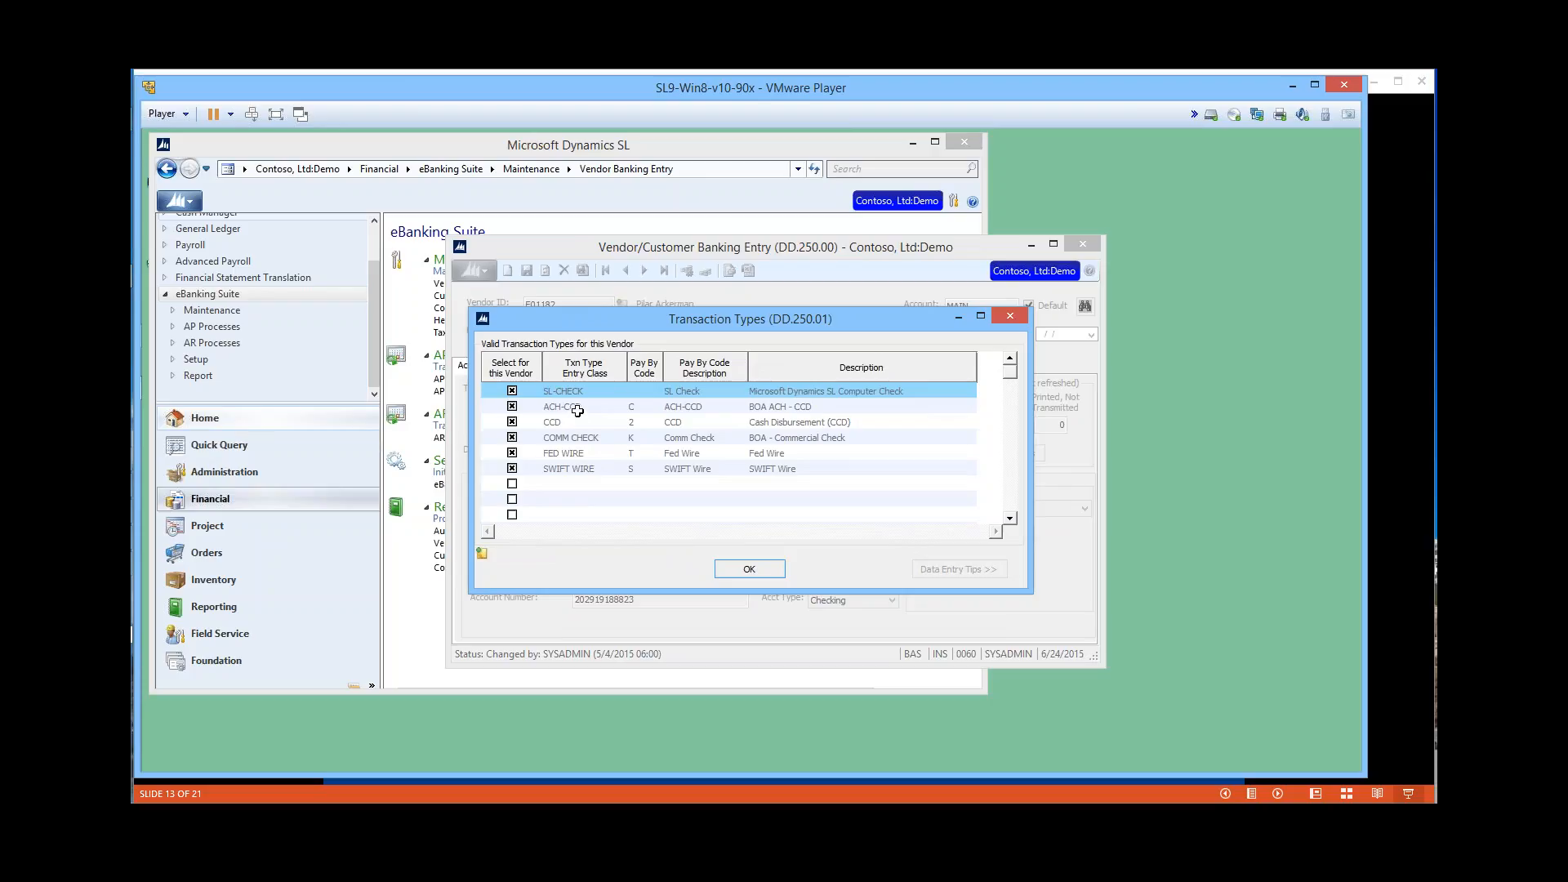
left_click(733, 567)
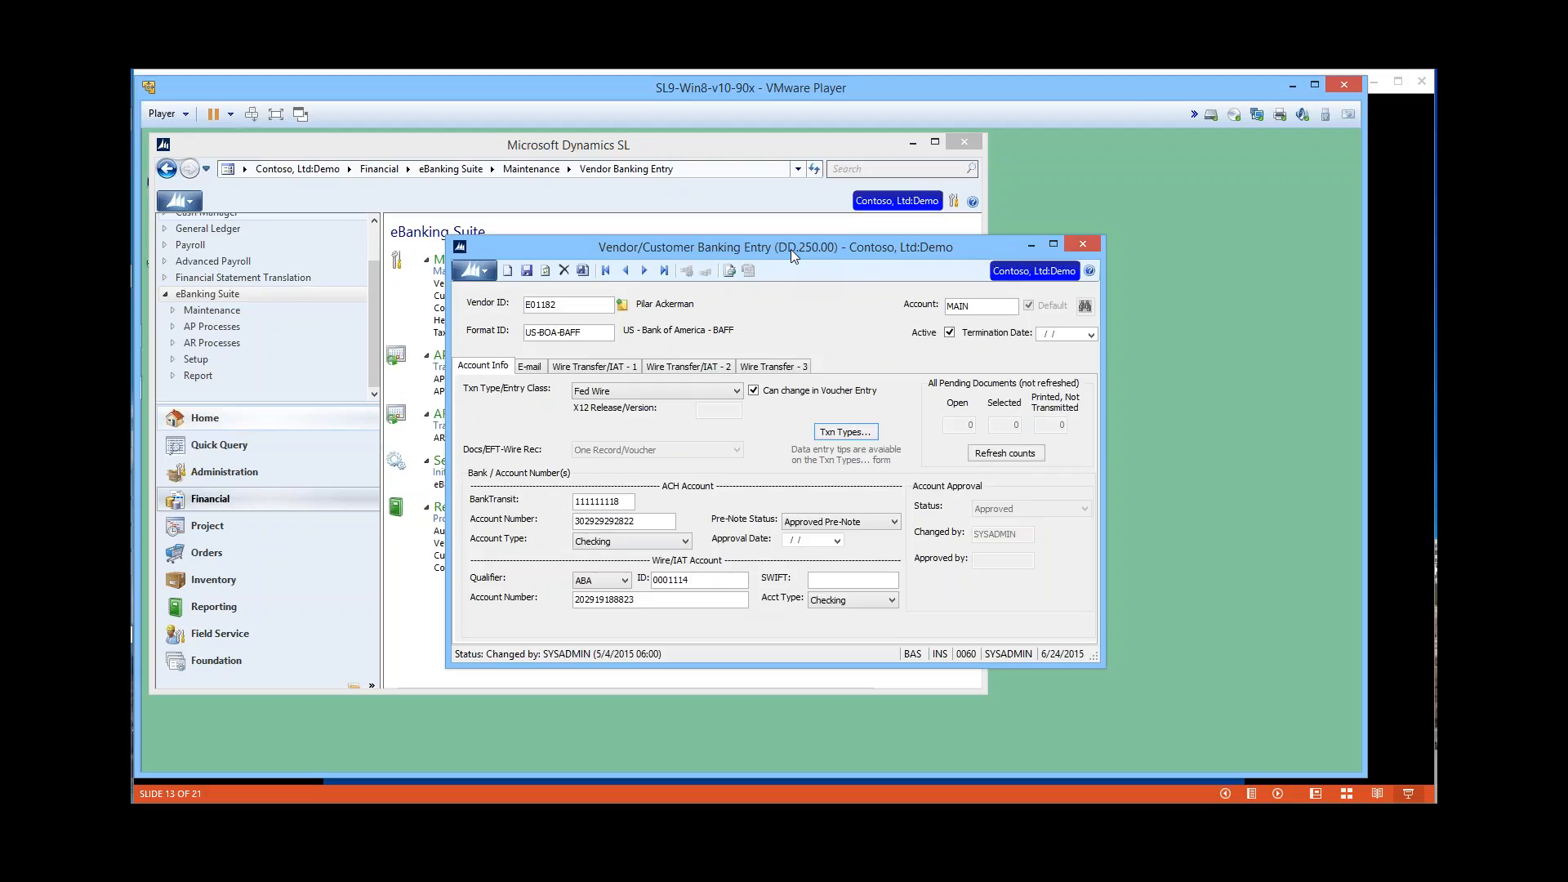
Examine the vendor's ACH and Wire/IAT account fields and the choices offered for the wire account qualifier.
double_click(617, 505)
double_click(625, 523)
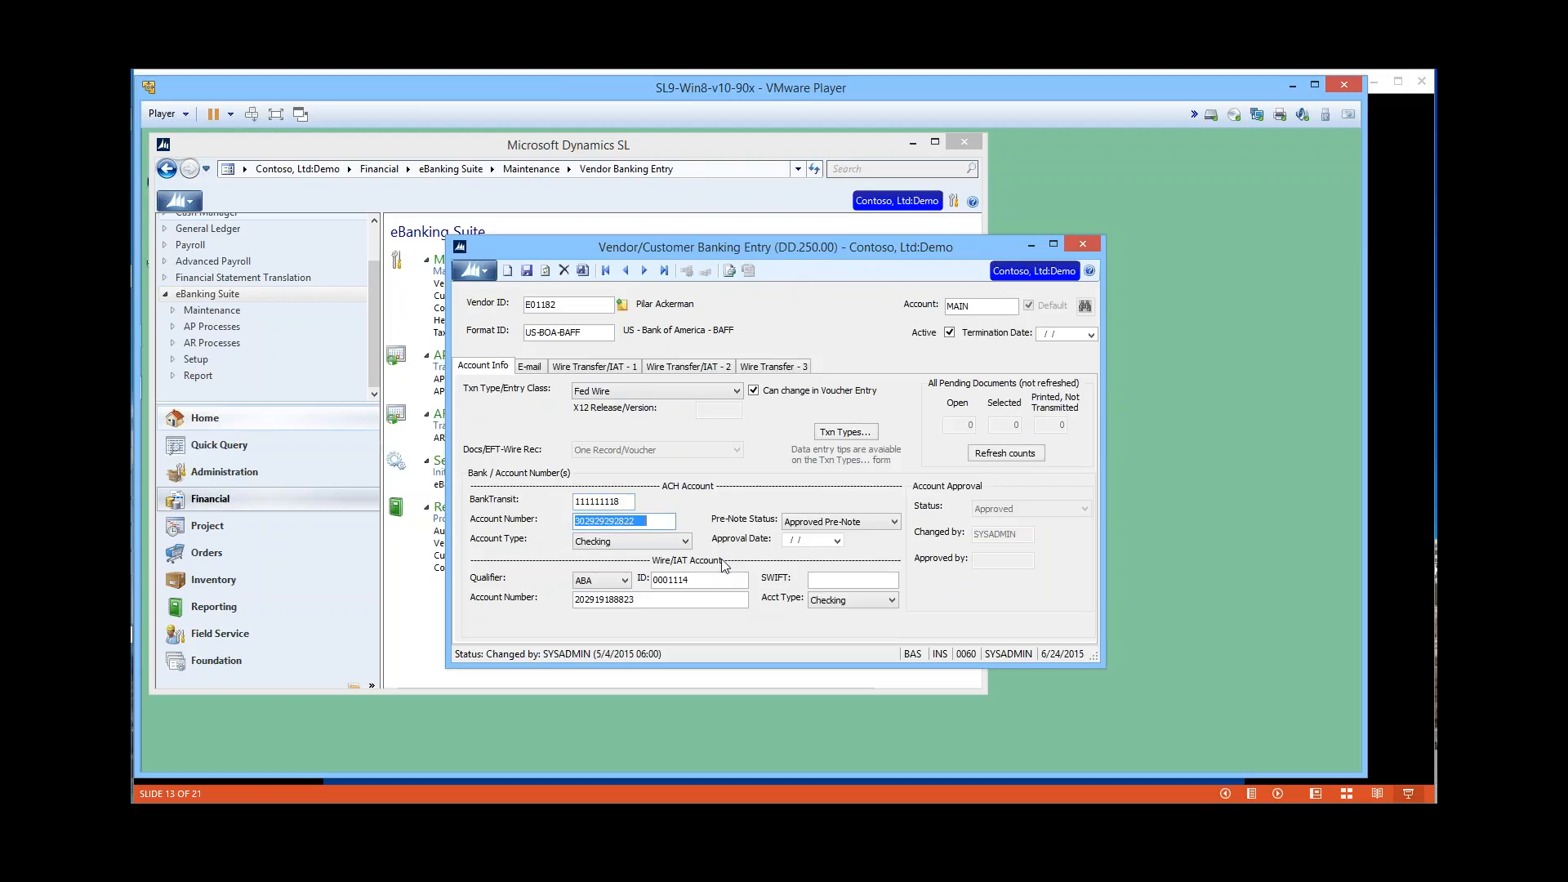
double_click(681, 580)
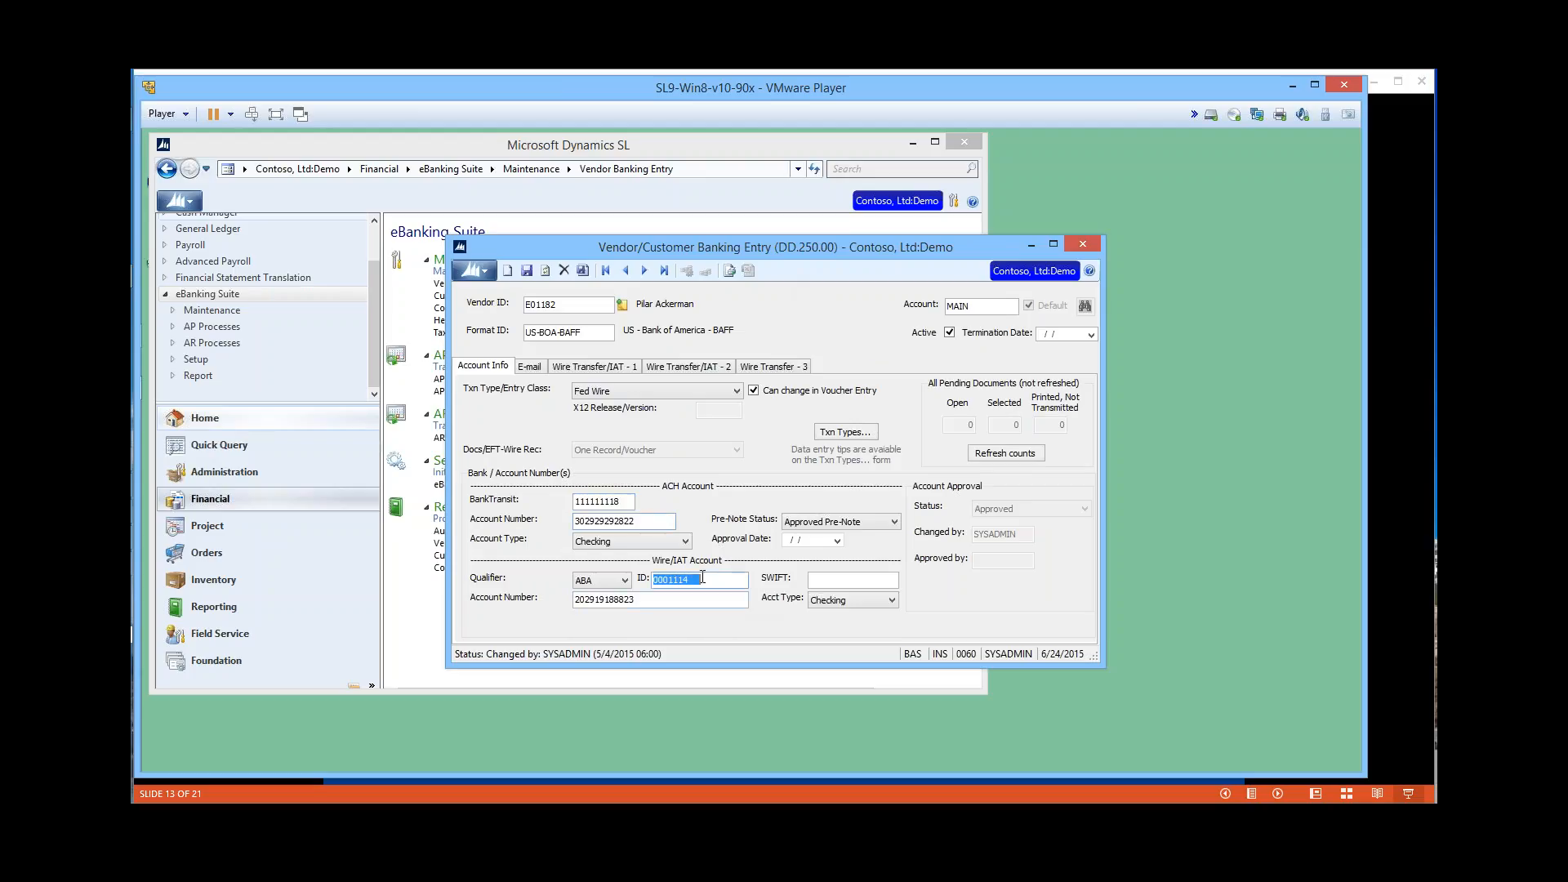
double_click(634, 597)
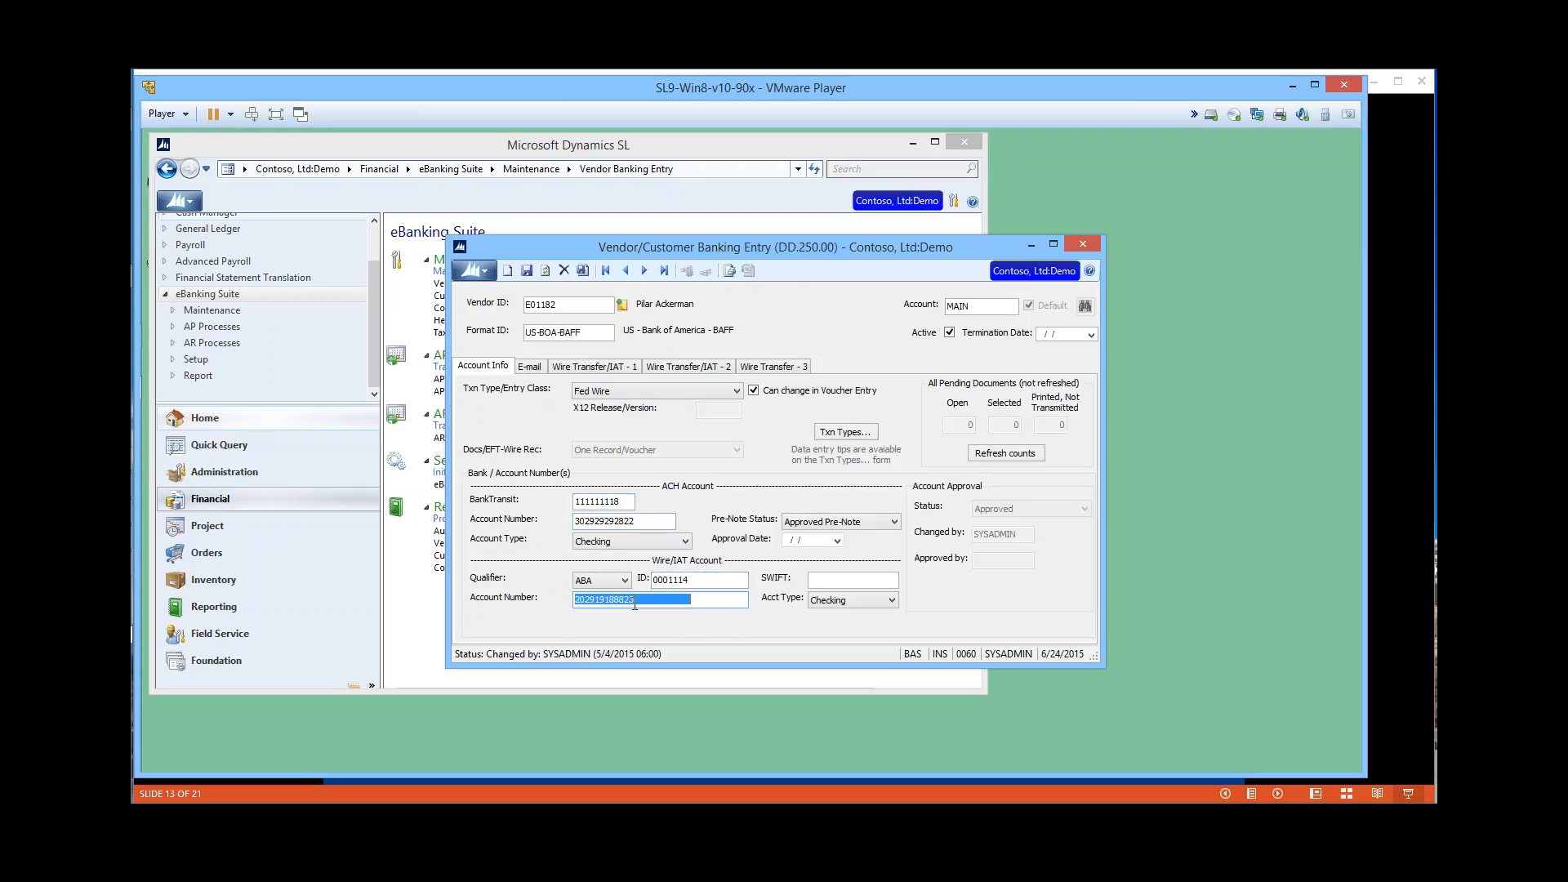
left_click(625, 580)
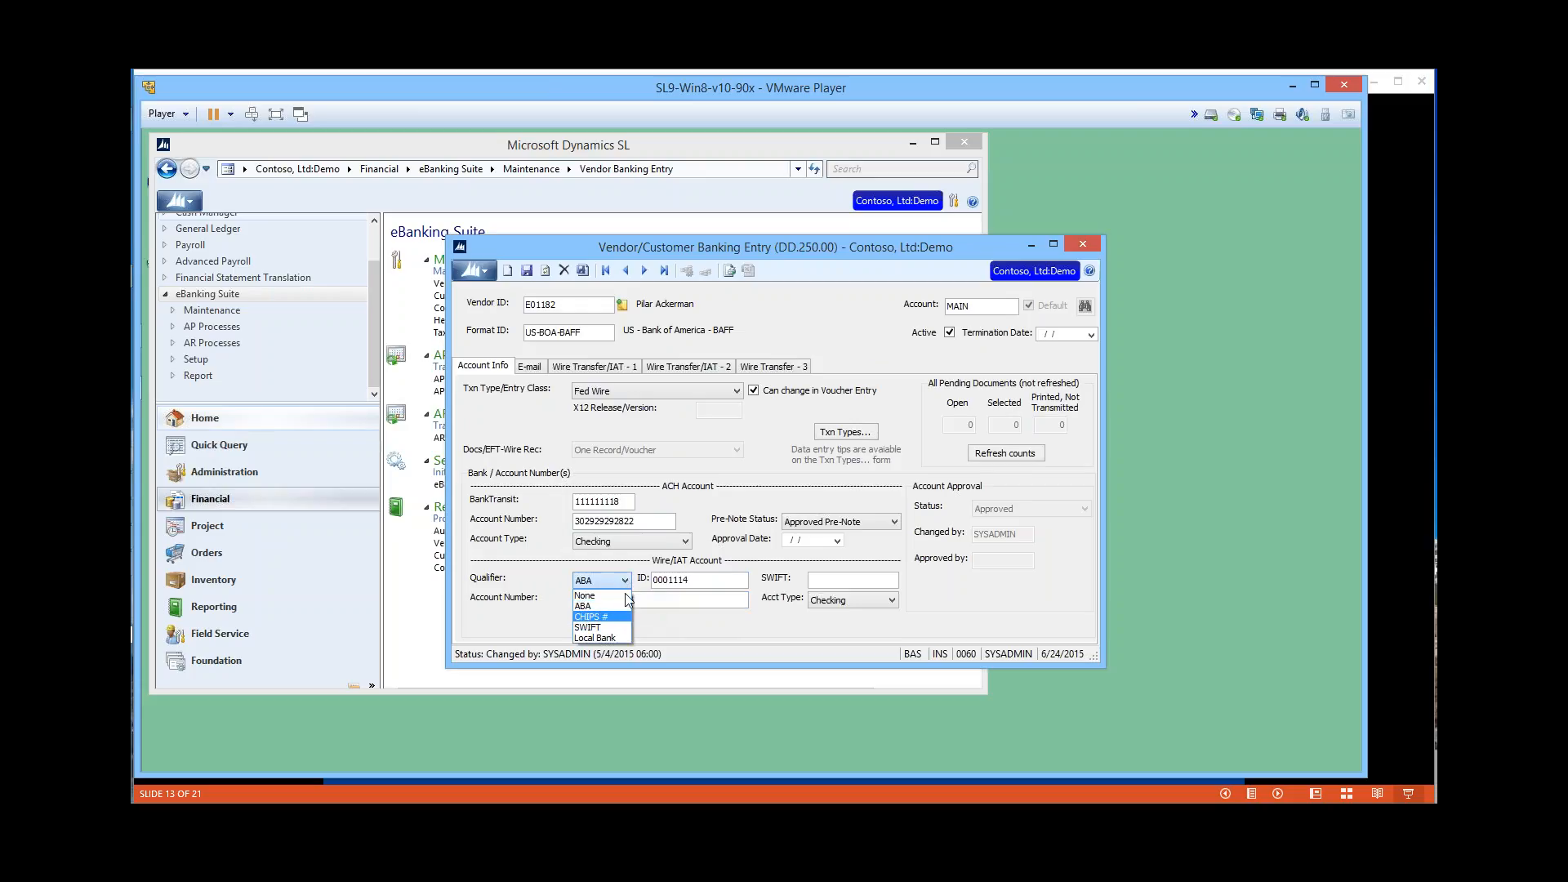
left_click(684, 581)
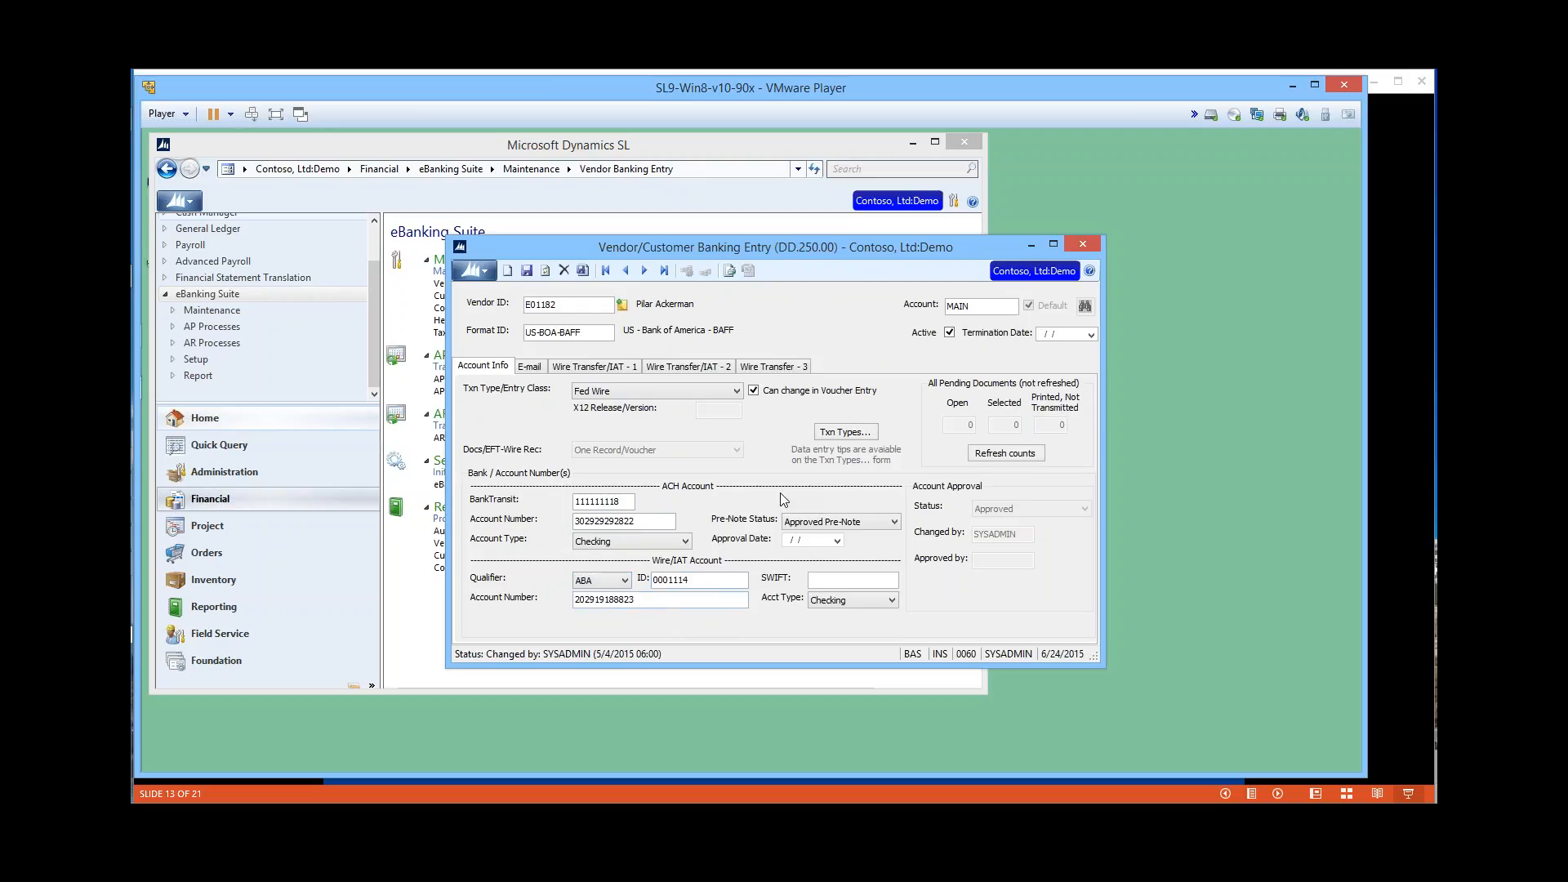
Enable email notification for the vendor to view the e-mail fields, and disable it again.
left_click(530, 366)
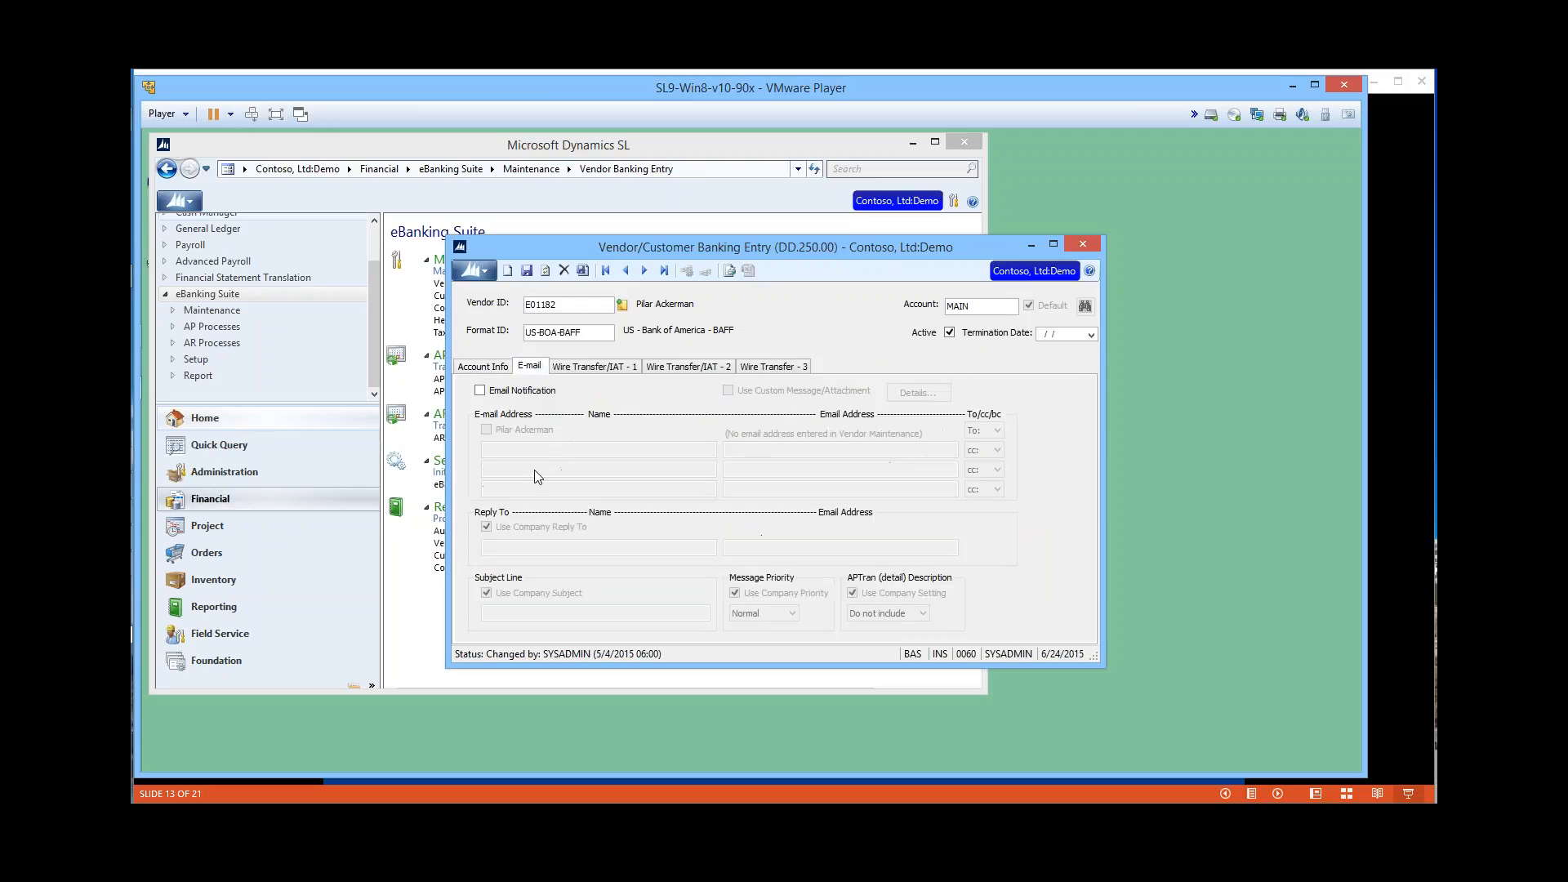
left_click(480, 392)
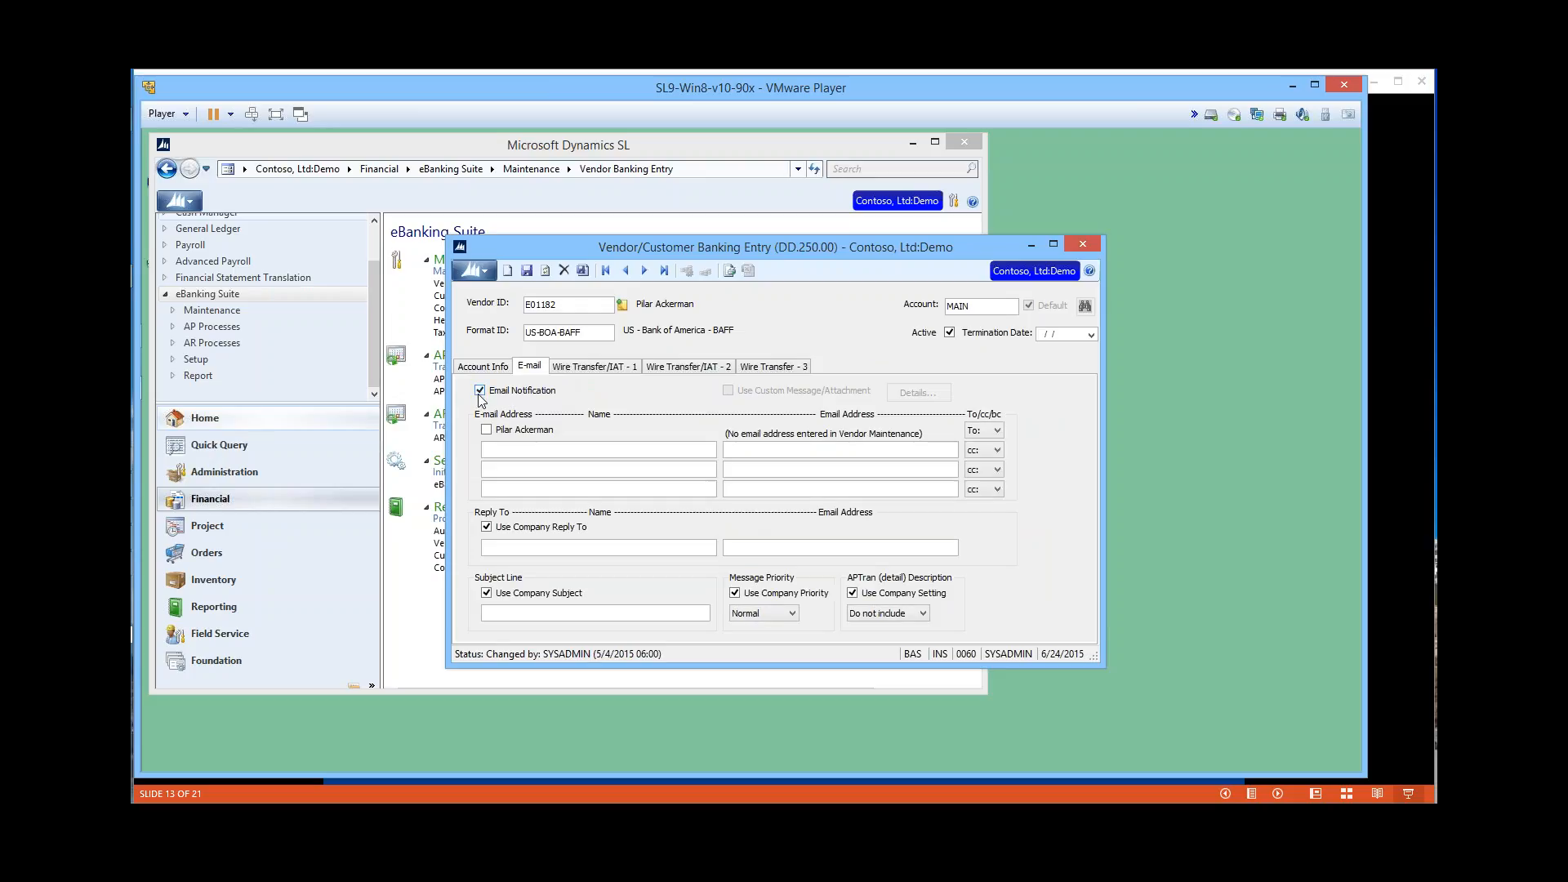
left_click(481, 391)
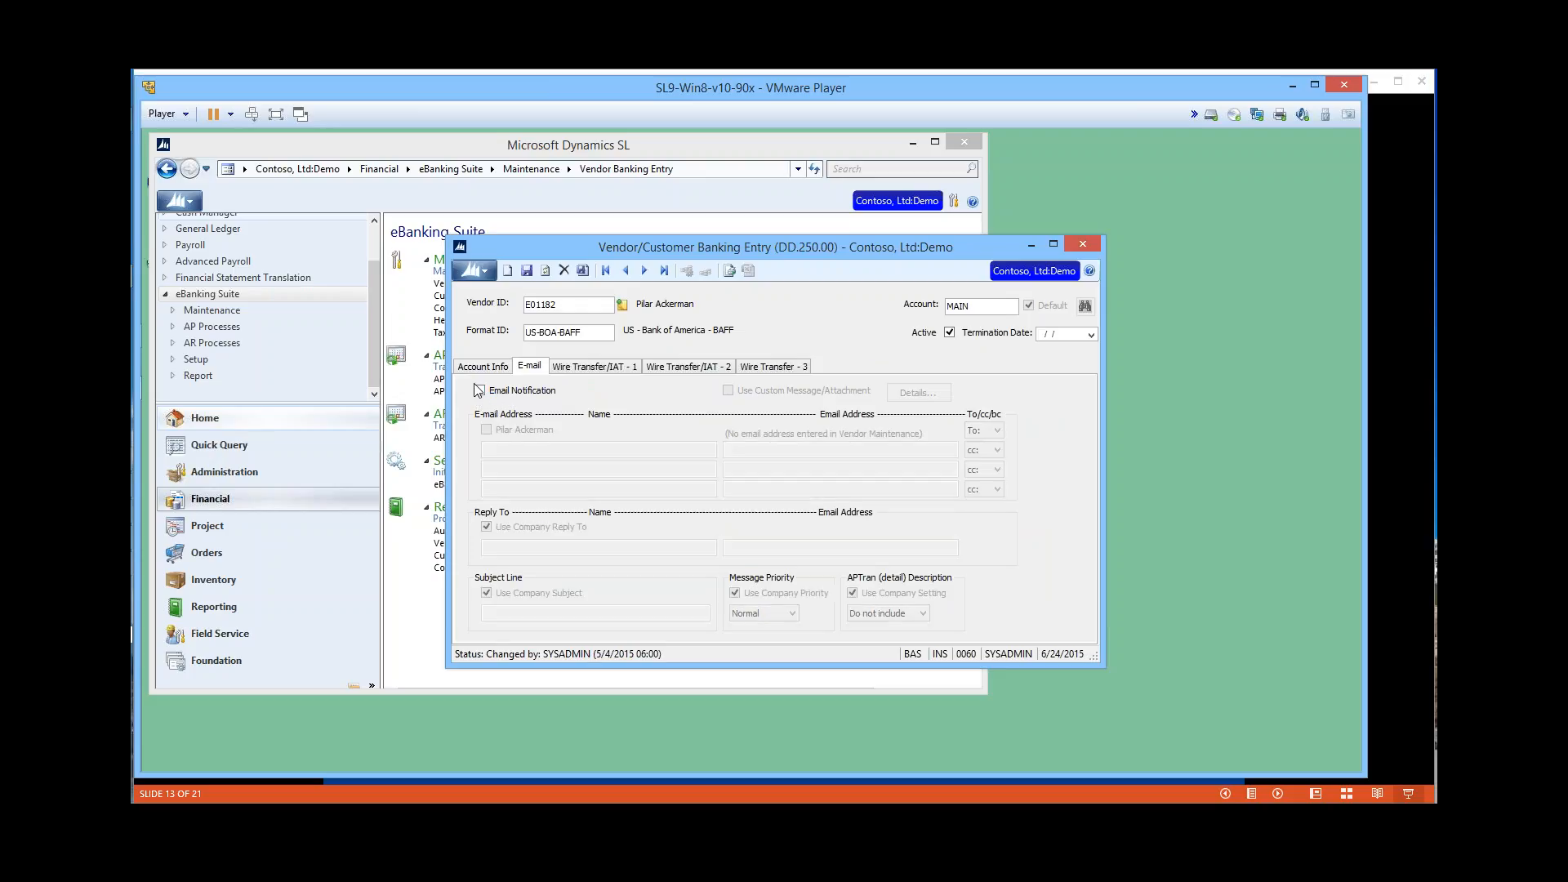
Look through the vendor's three wire transfer detail pages, covering beneficiary, intermediary bank and instruction fields, and return to the account information.
left_click(585, 370)
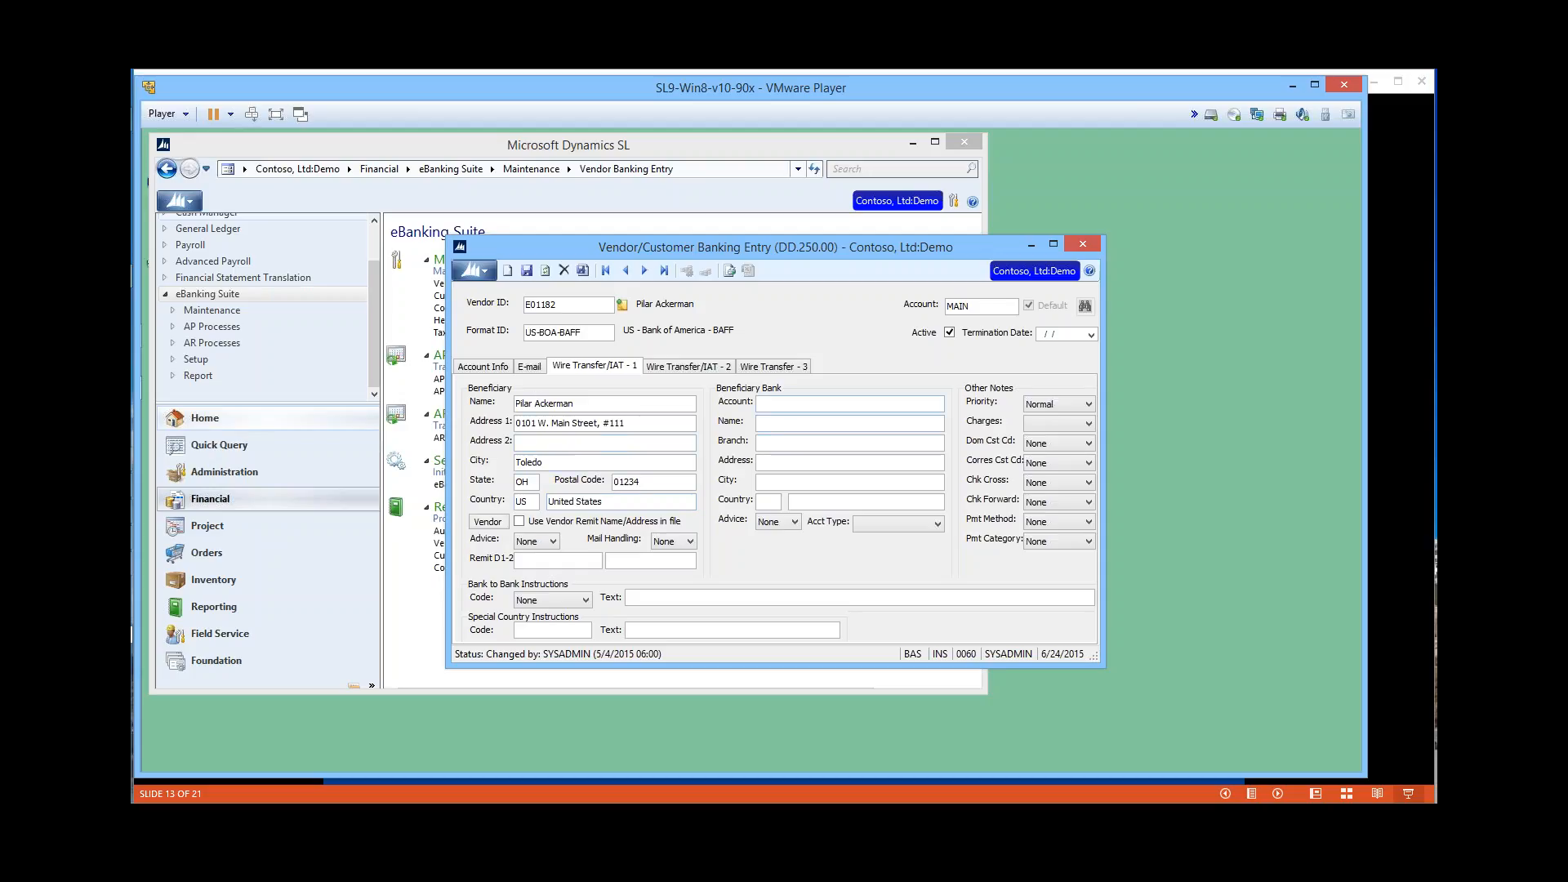
left_click(704, 369)
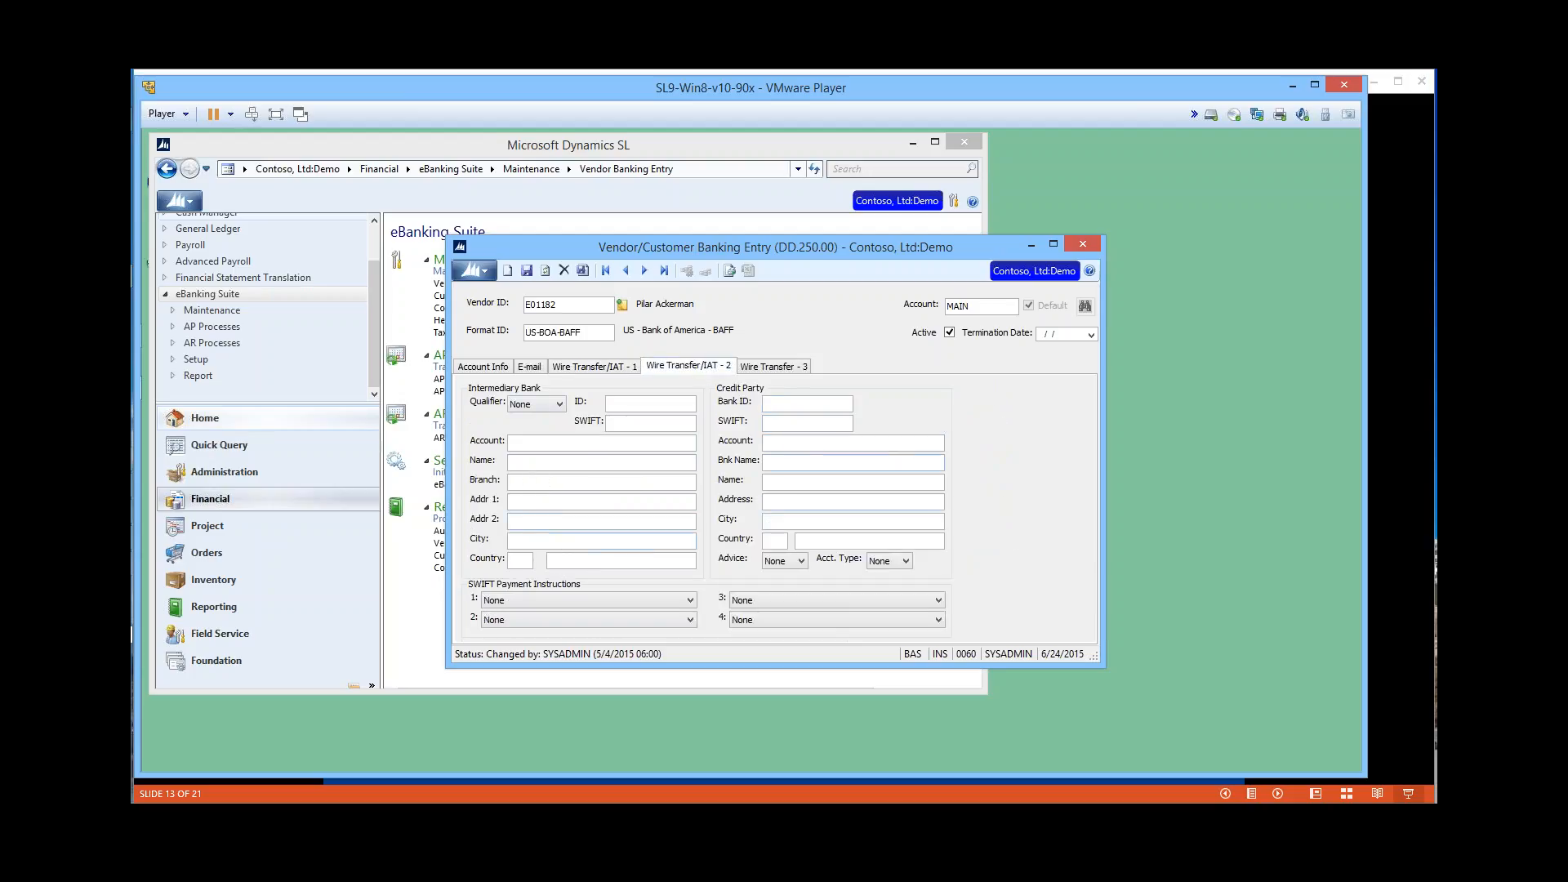
left_click(773, 366)
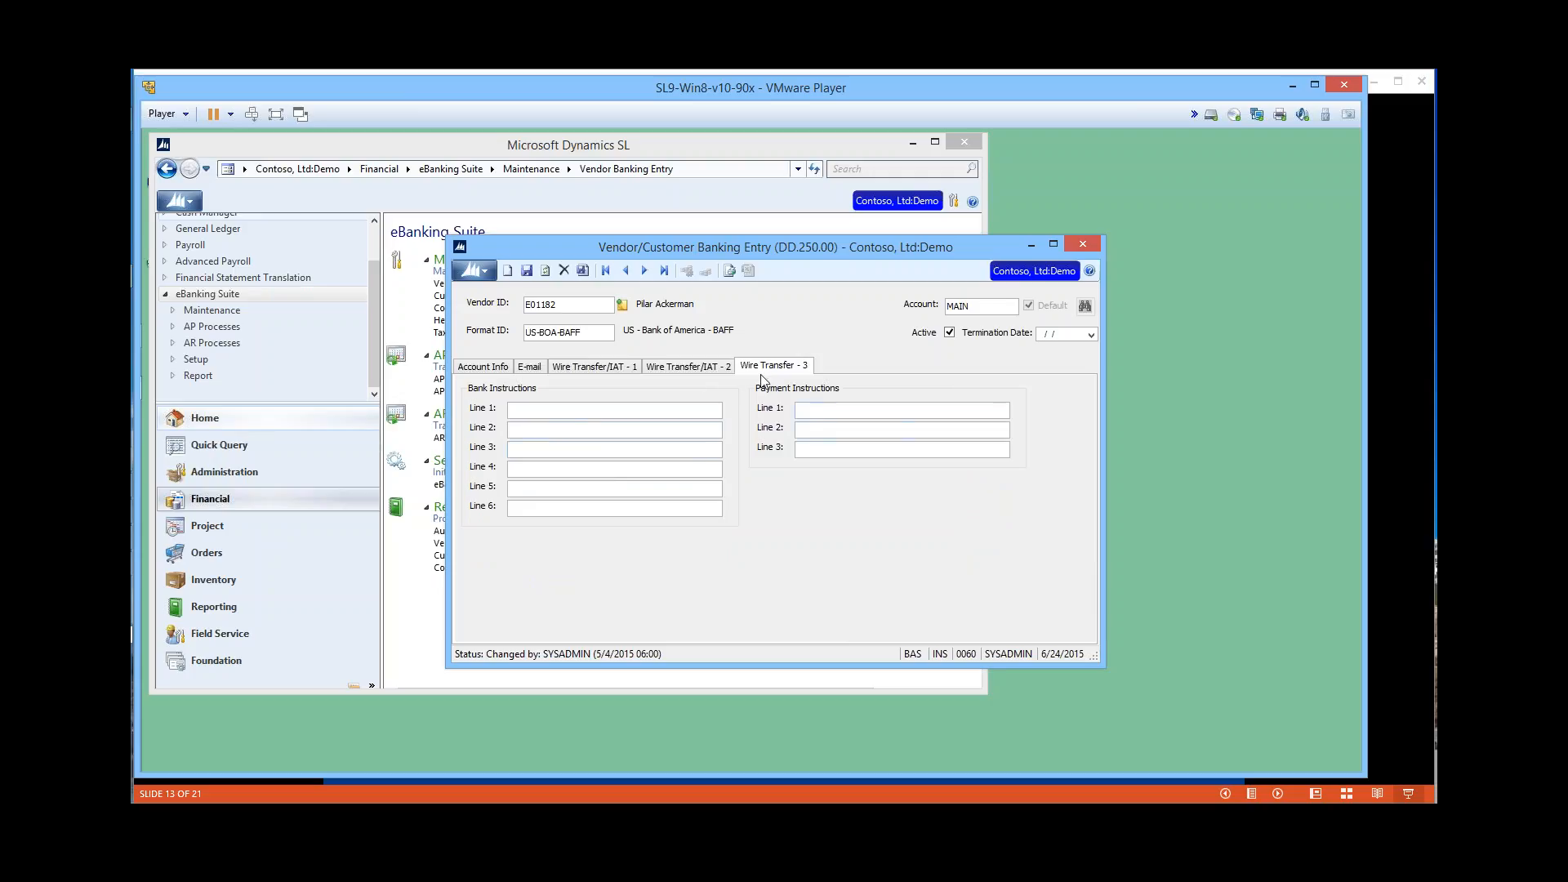
left_click(690, 367)
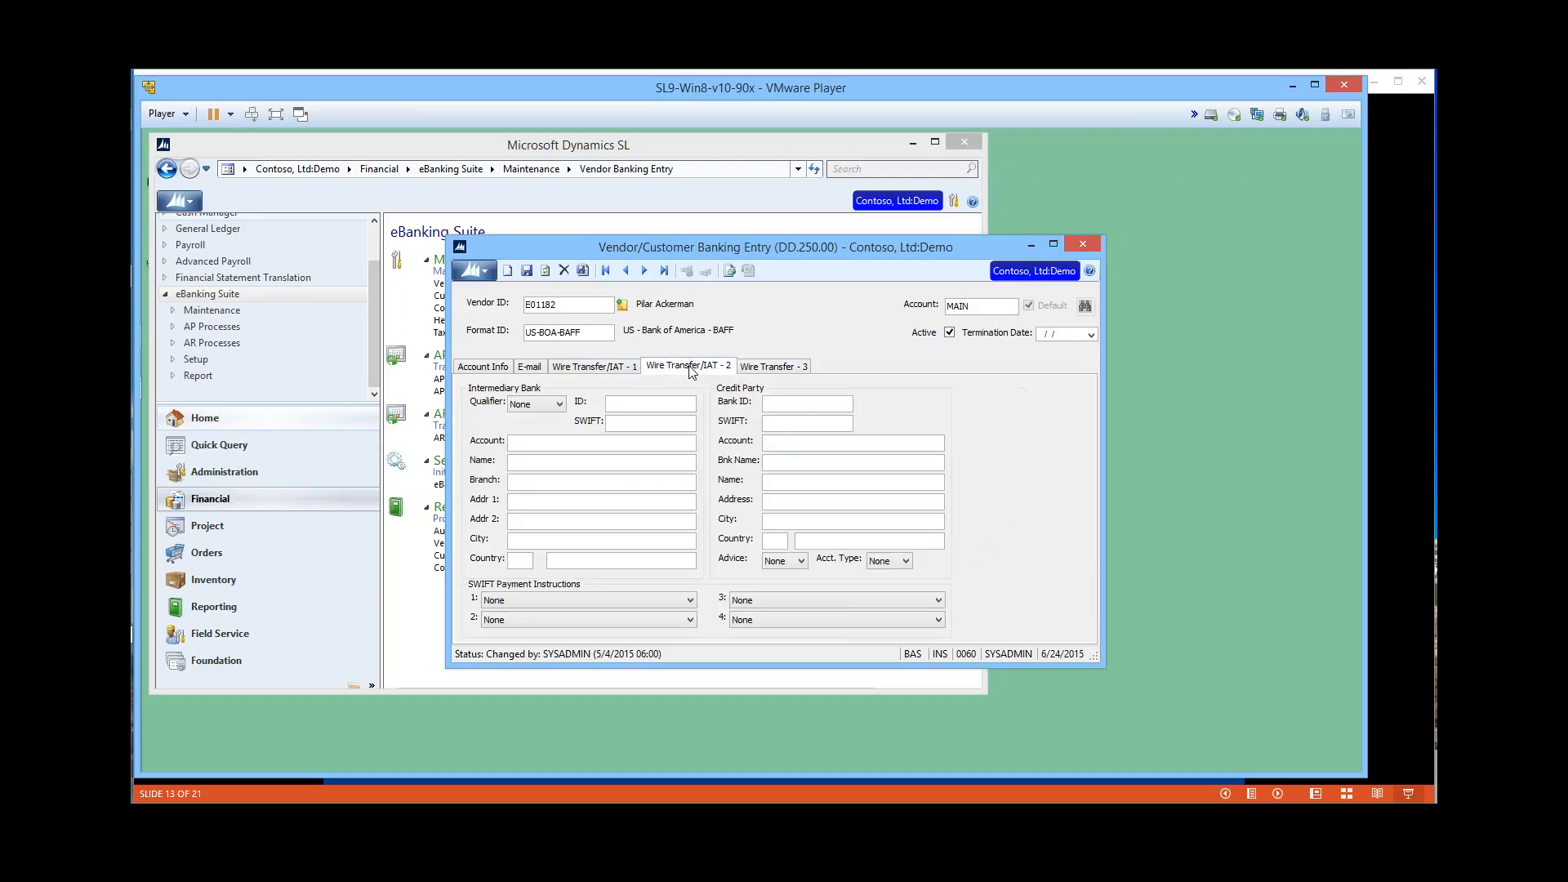
left_click(598, 367)
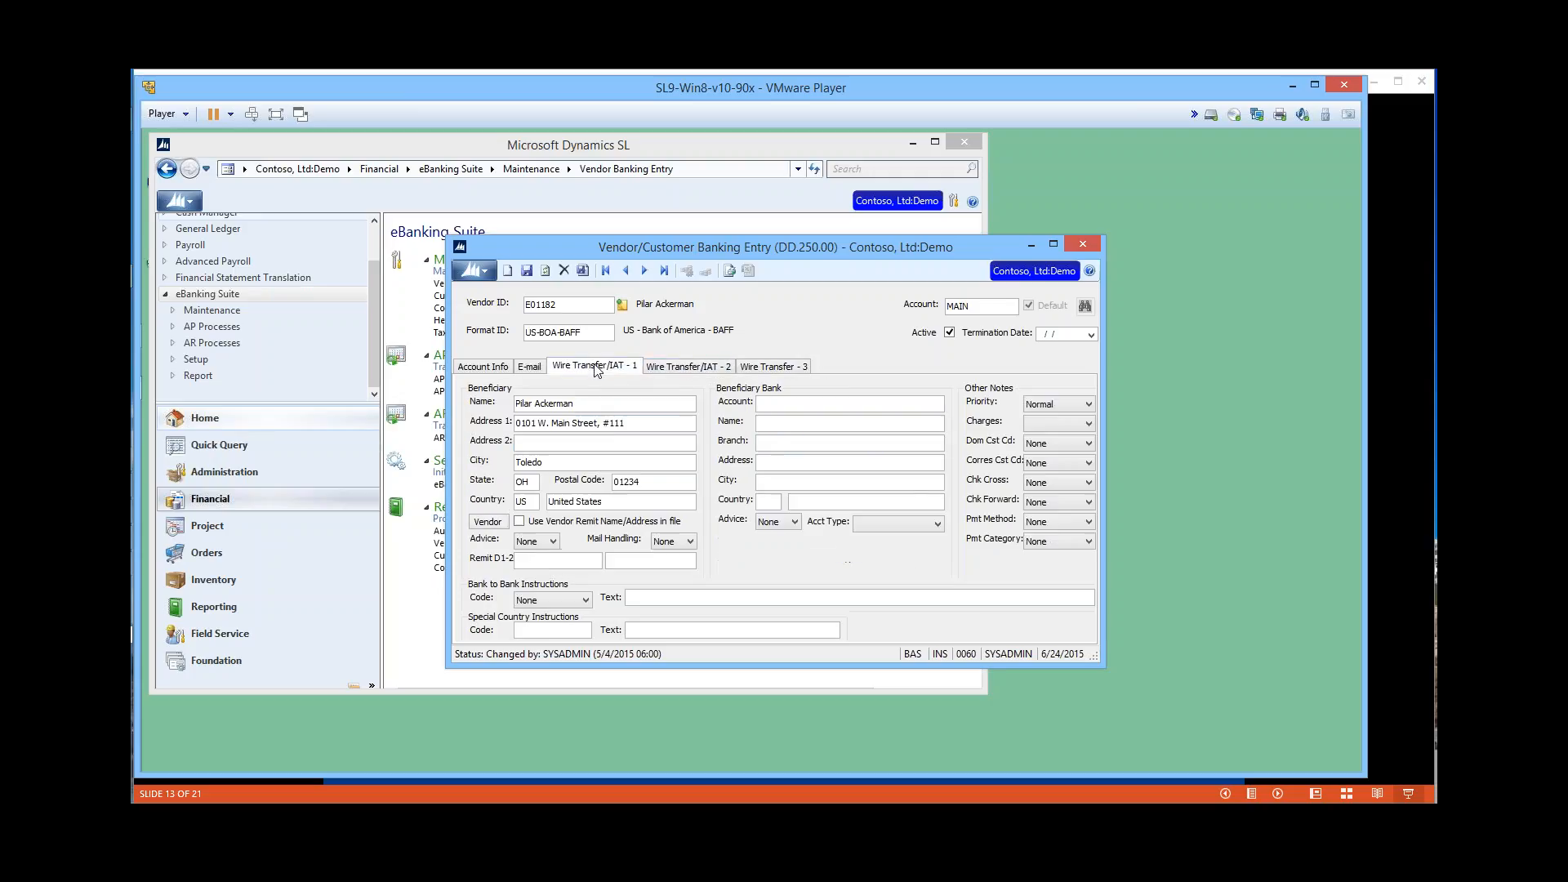
left_click(485, 368)
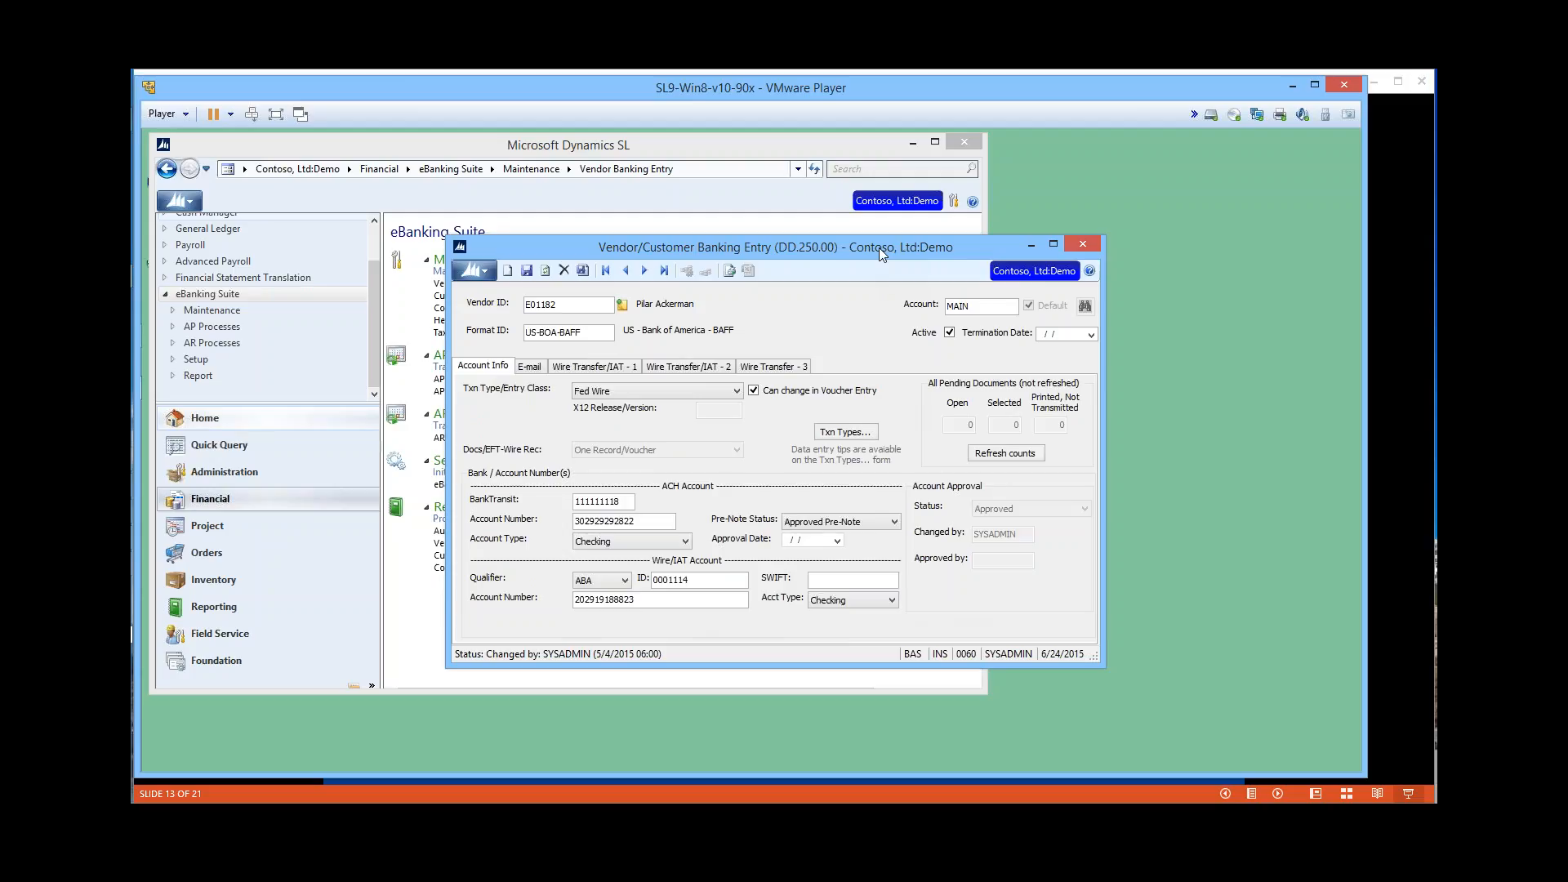
Close Vendor Banking Entry without saving the outstanding changes.
left_click_drag(878, 247, 888, 300)
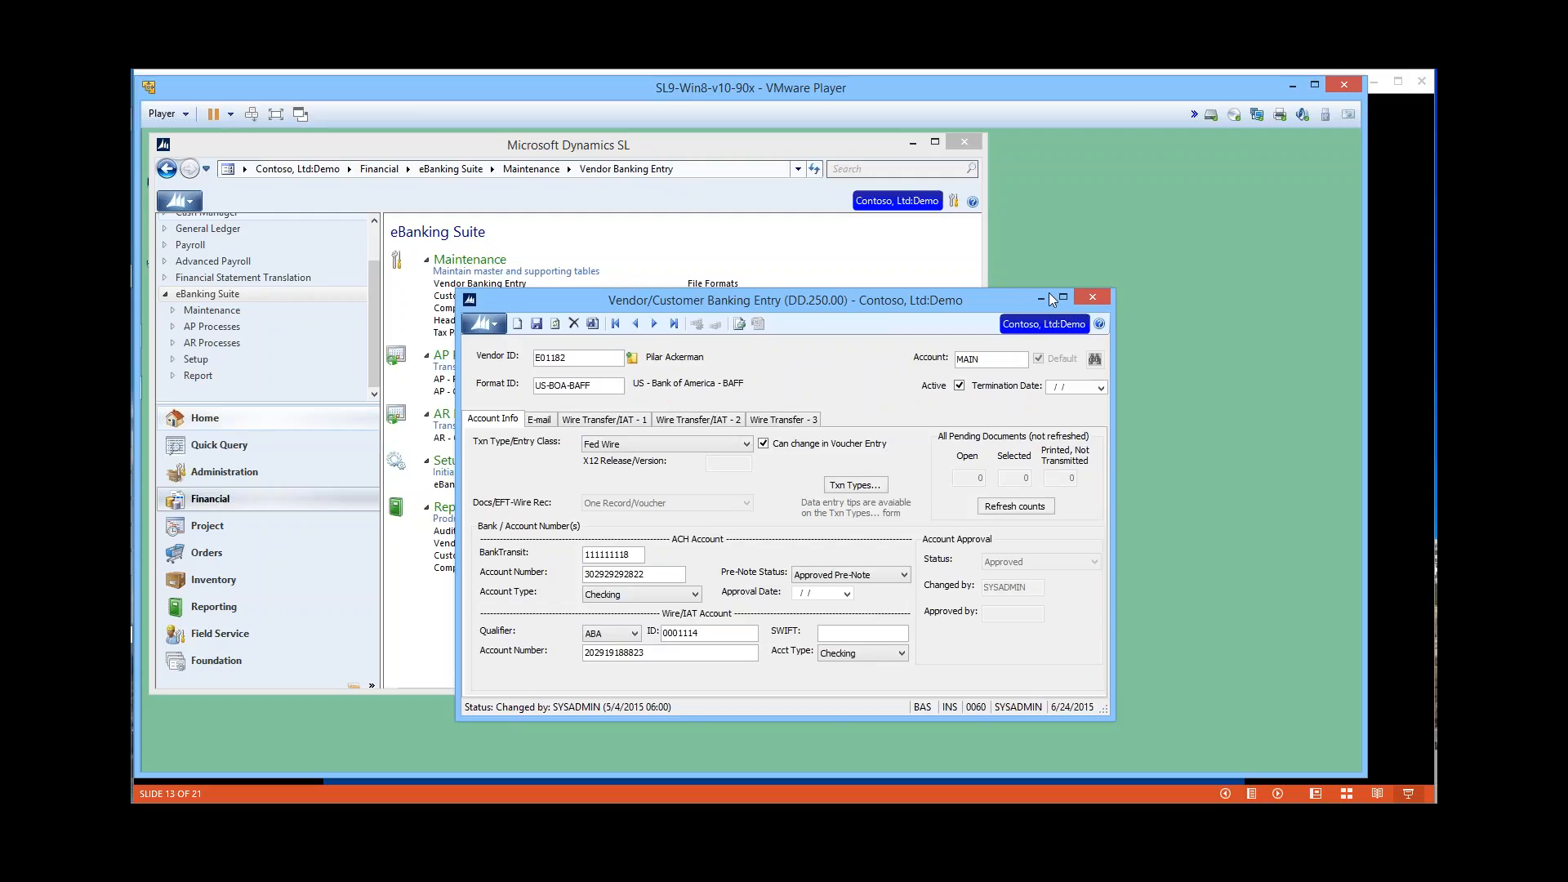
left_click(1092, 297)
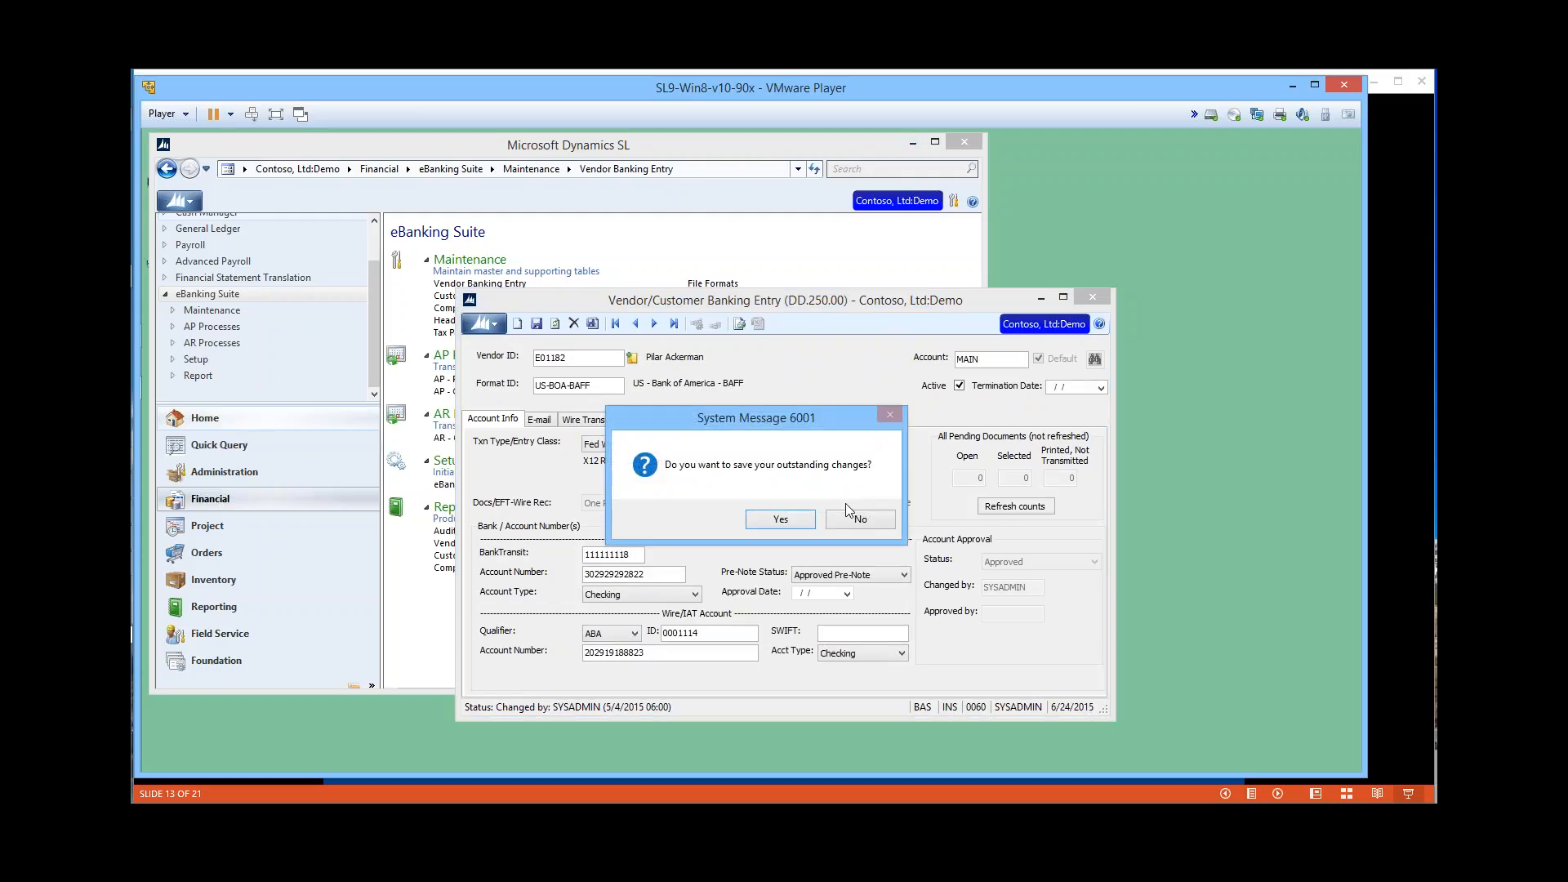
left_click(846, 521)
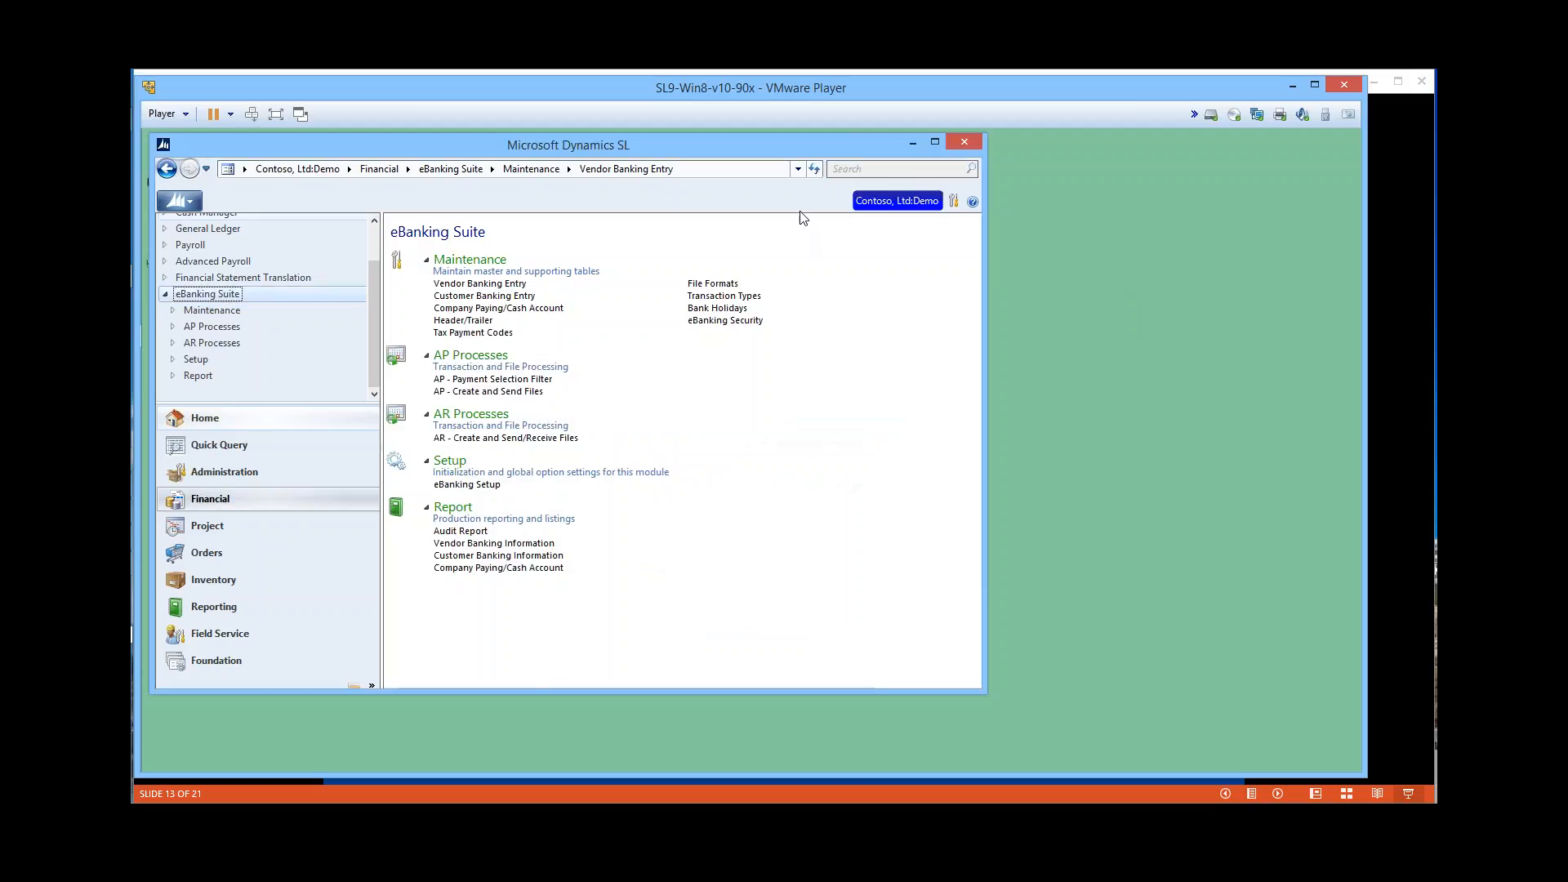
Open File Formats, enlarge the window to show more formats and select the US-BOA-BAFF format.
left_click(719, 285)
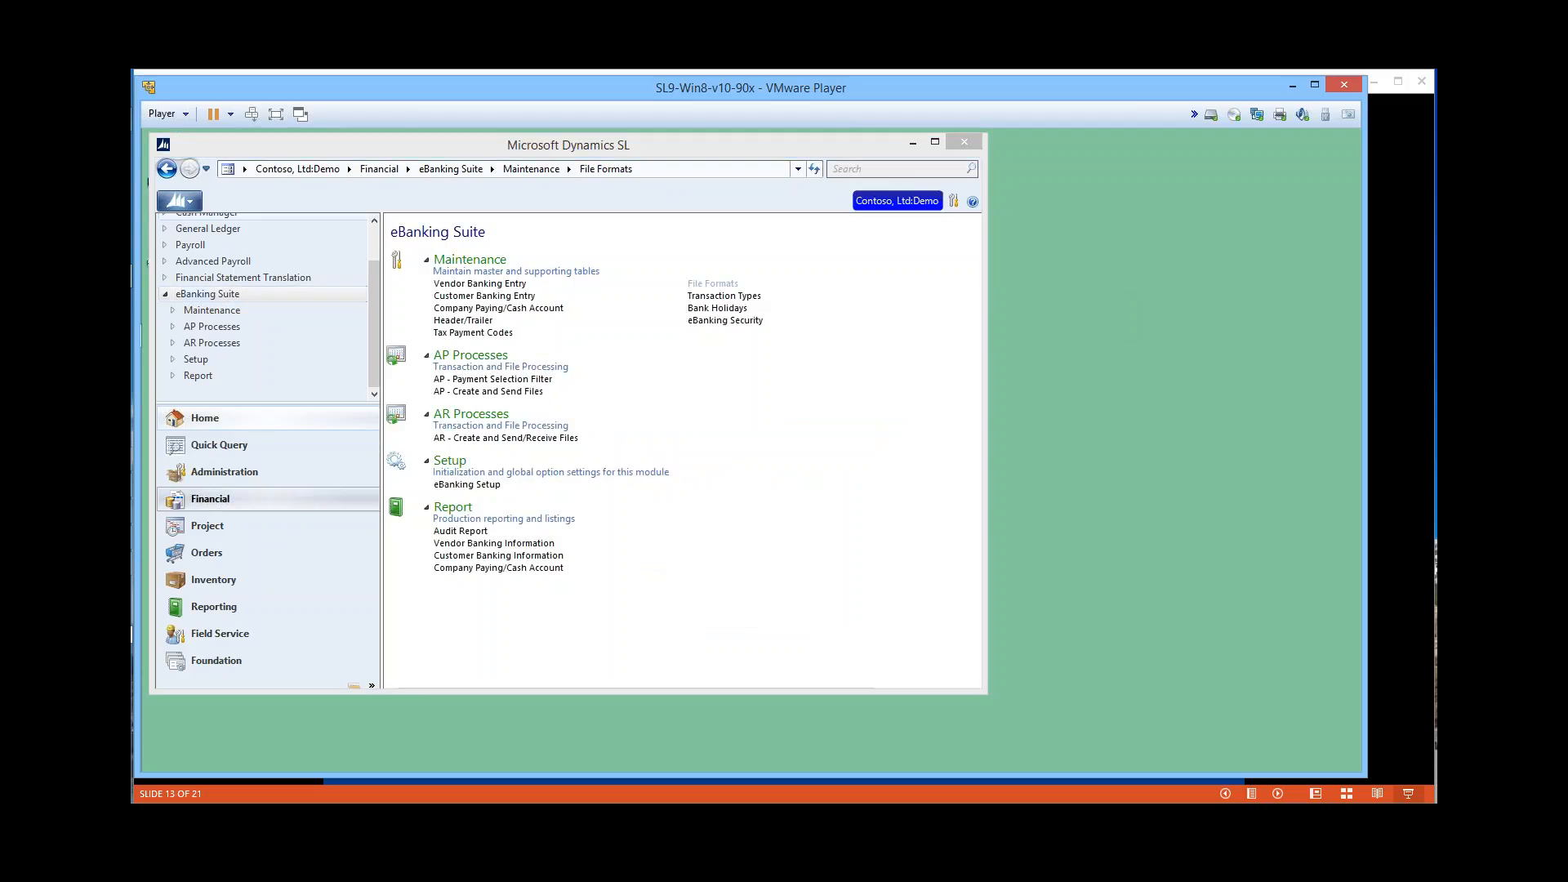
left_click_drag(761, 254, 776, 210)
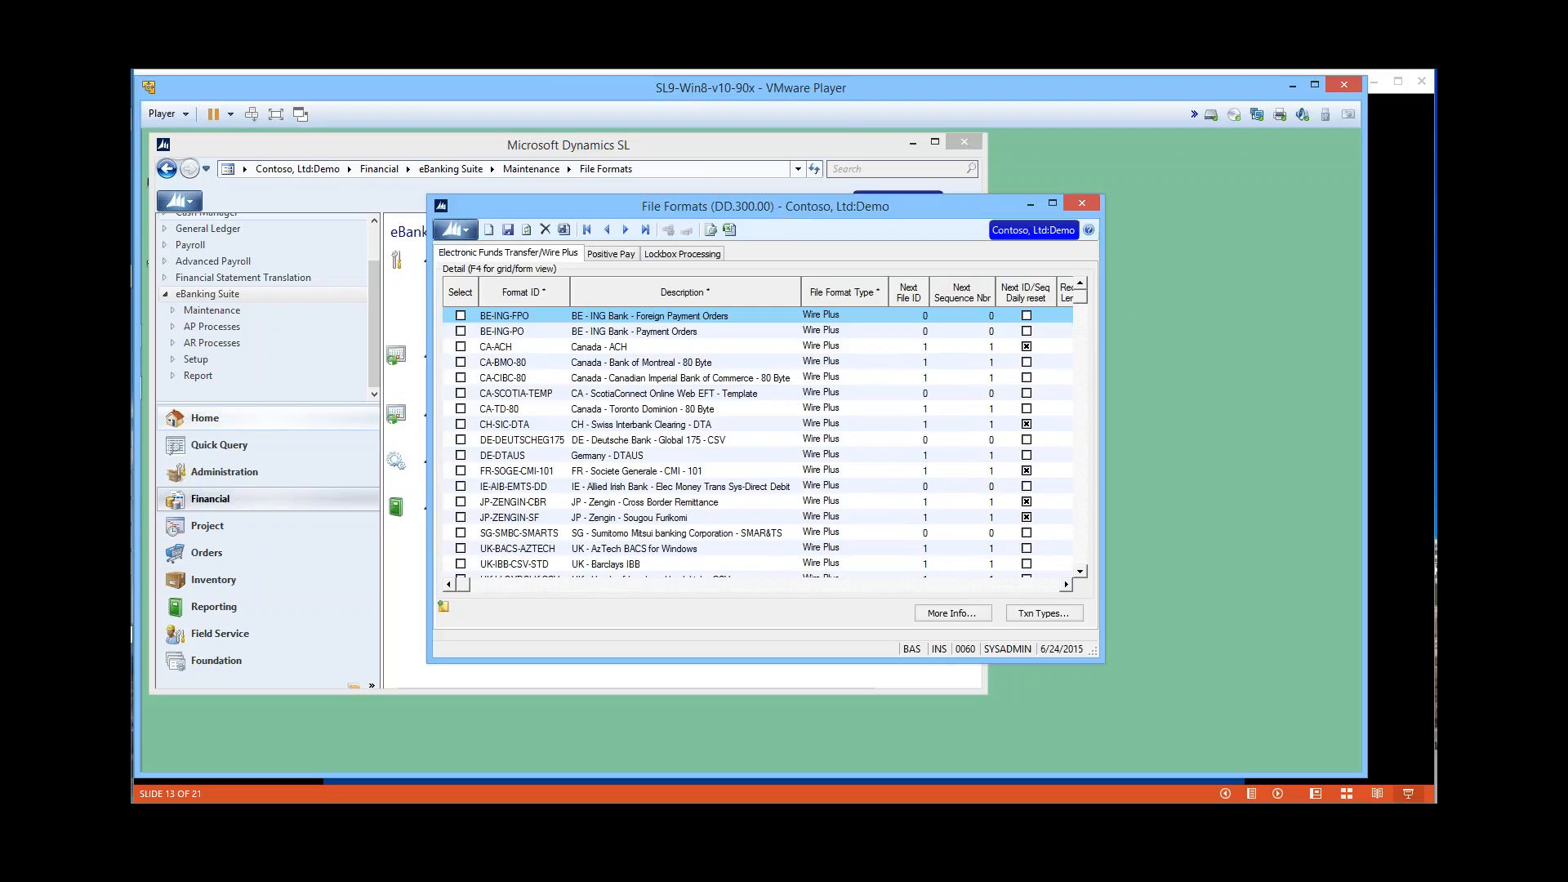
left_click_drag(903, 663, 903, 755)
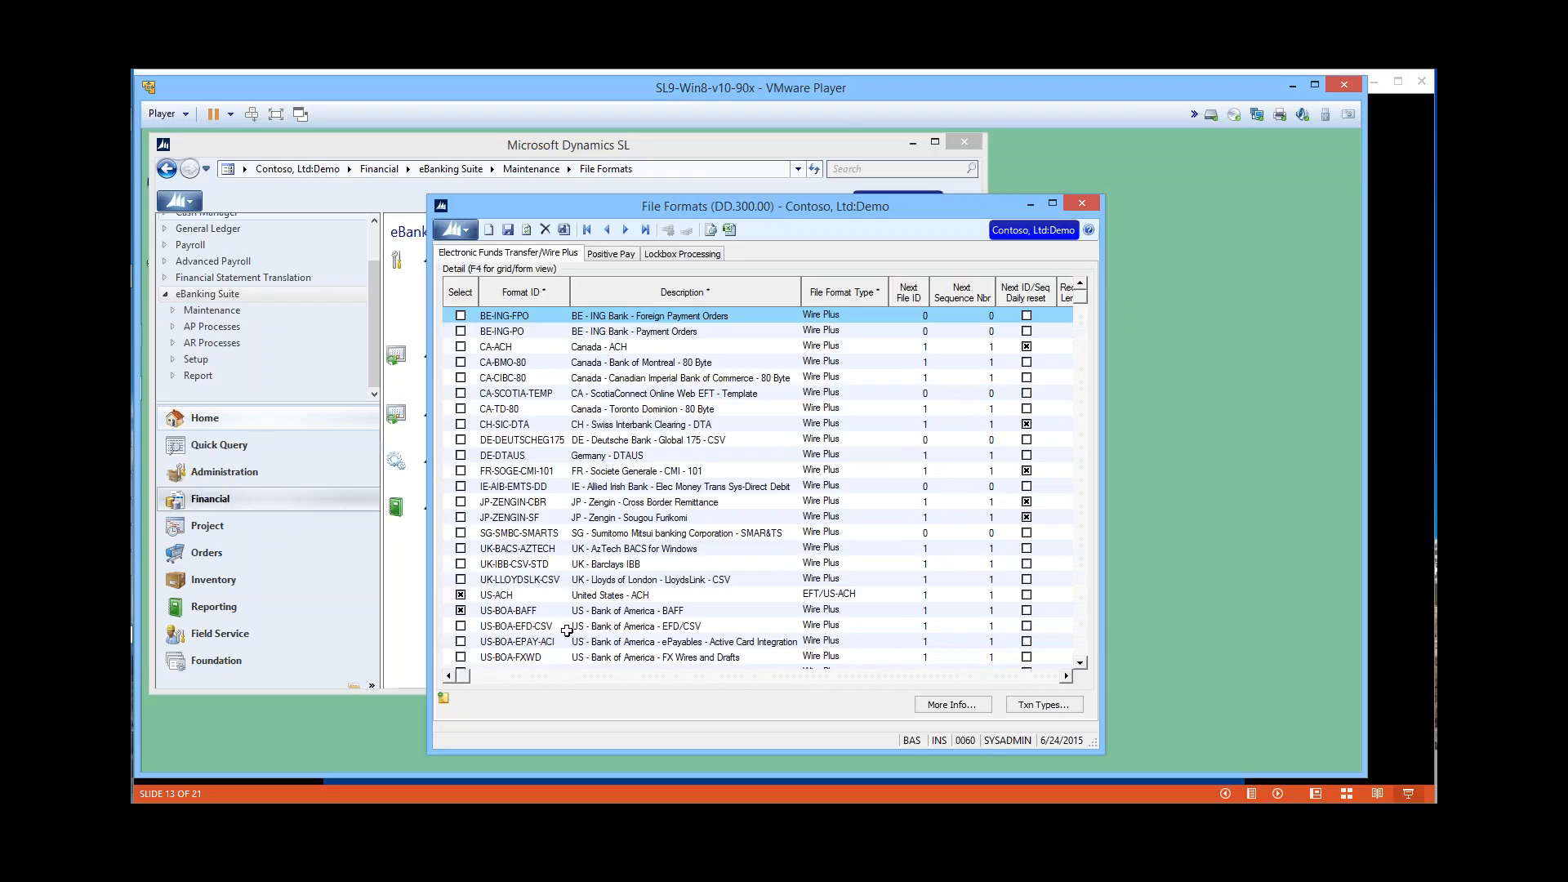
left_click(545, 612)
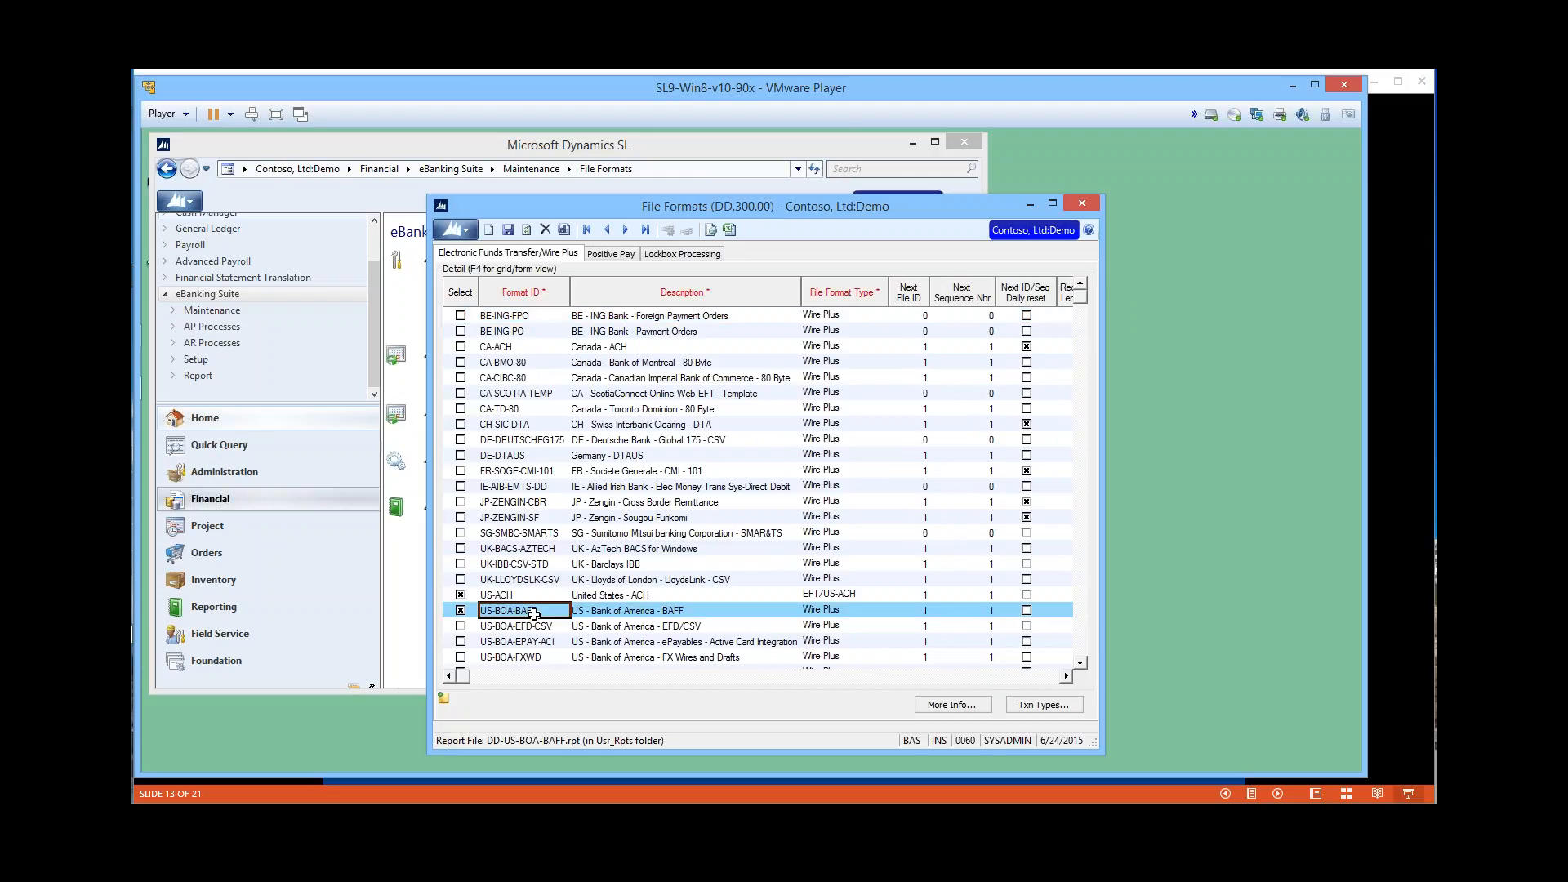
Review the full list of transaction types for the US-BOA-BAFF format in an enlarged window, and close it and File Formats.
left_click(1050, 705)
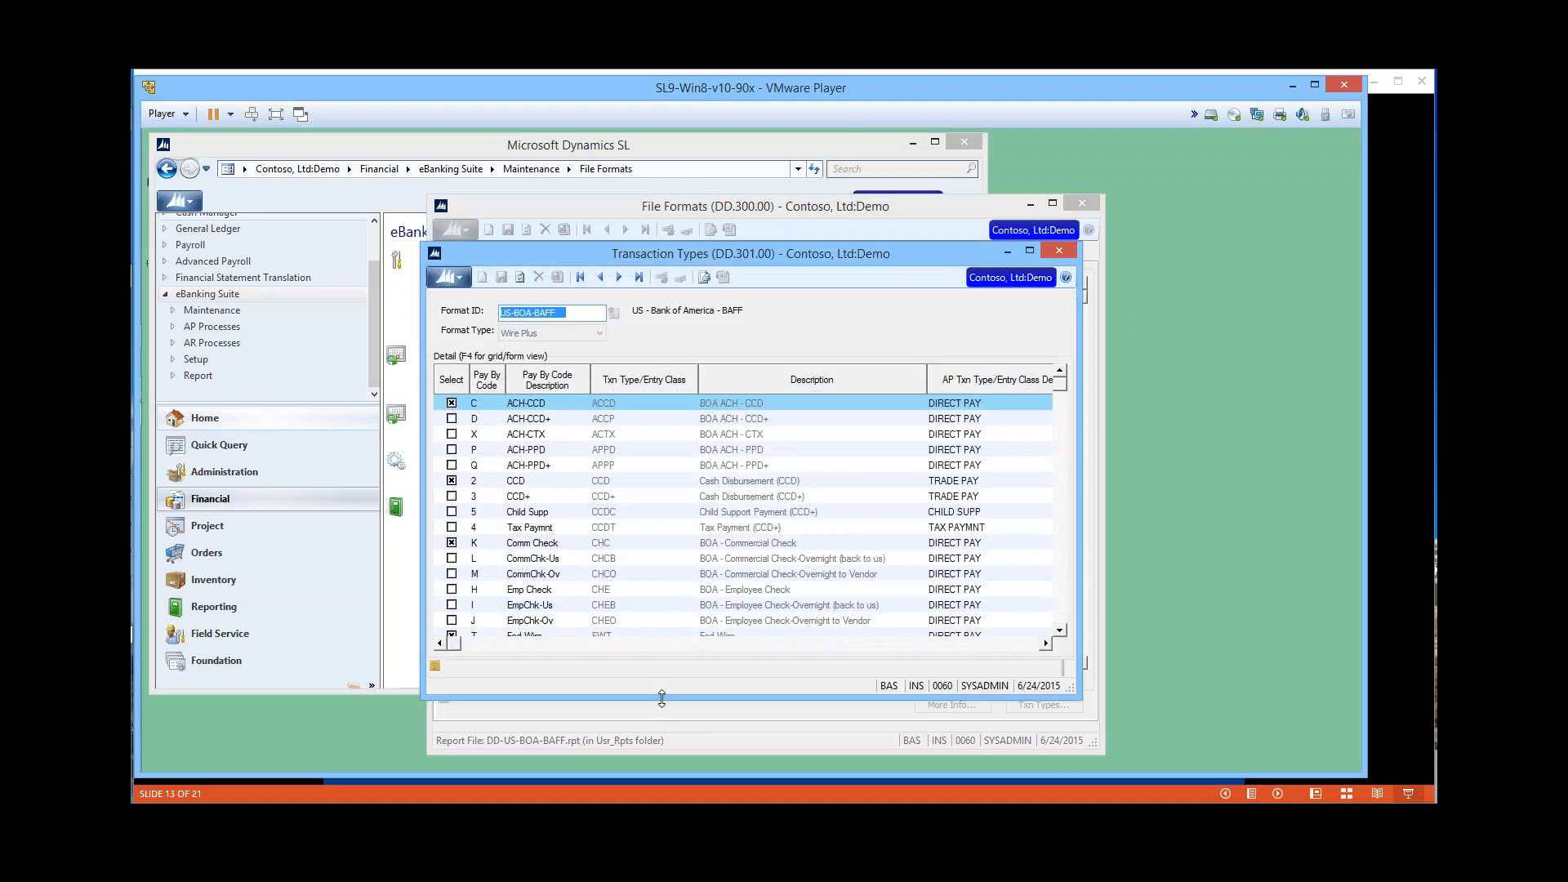
left_click_drag(659, 696, 660, 759)
double_click(659, 759)
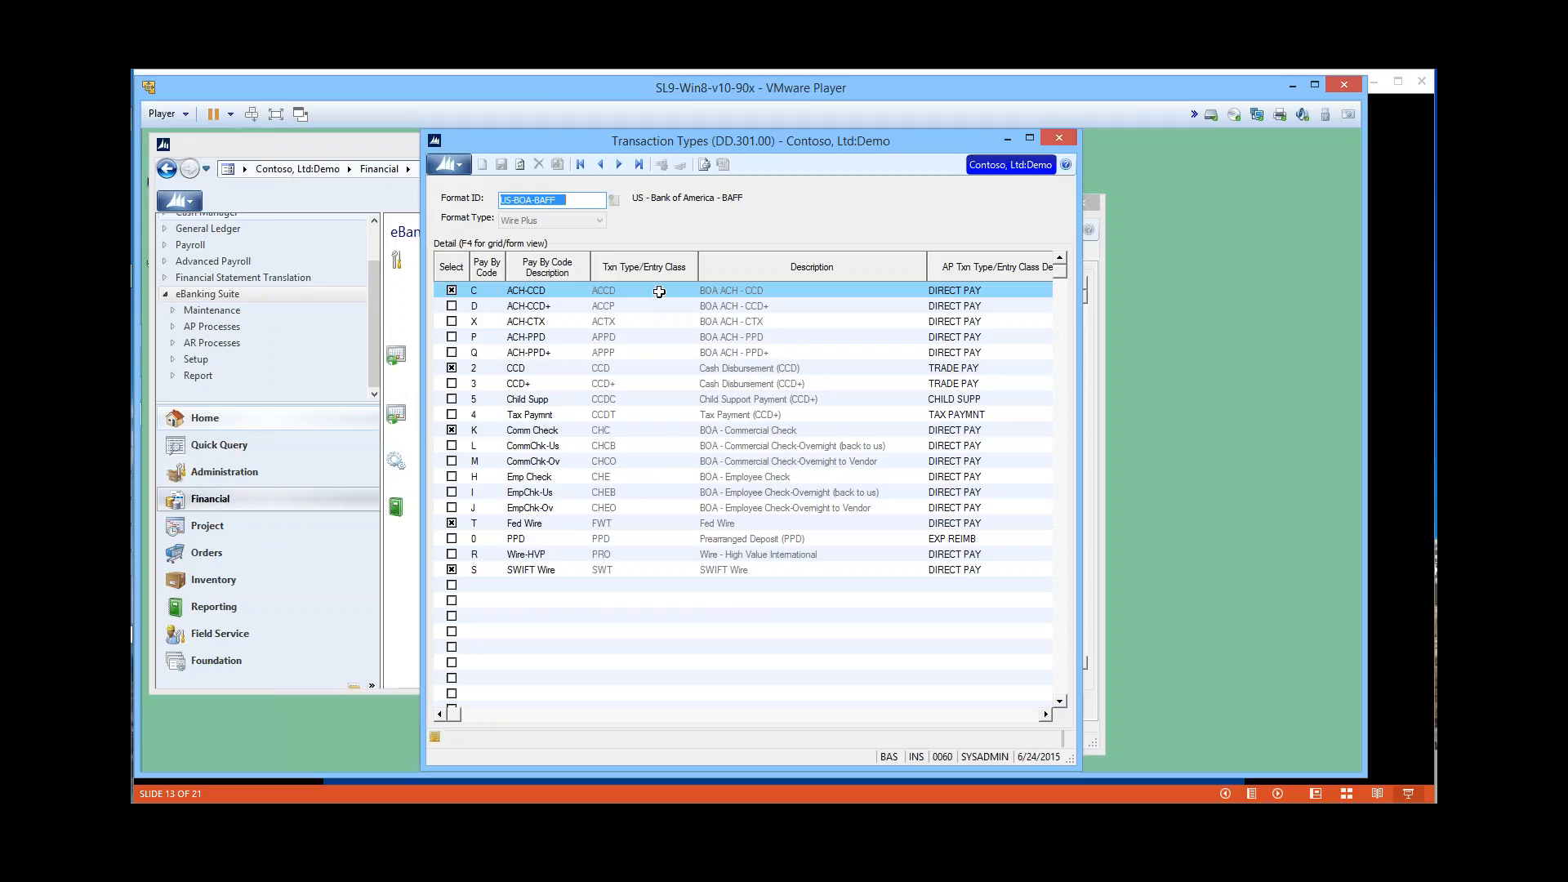
left_click(1060, 137)
left_click_drag(890, 204, 899, 194)
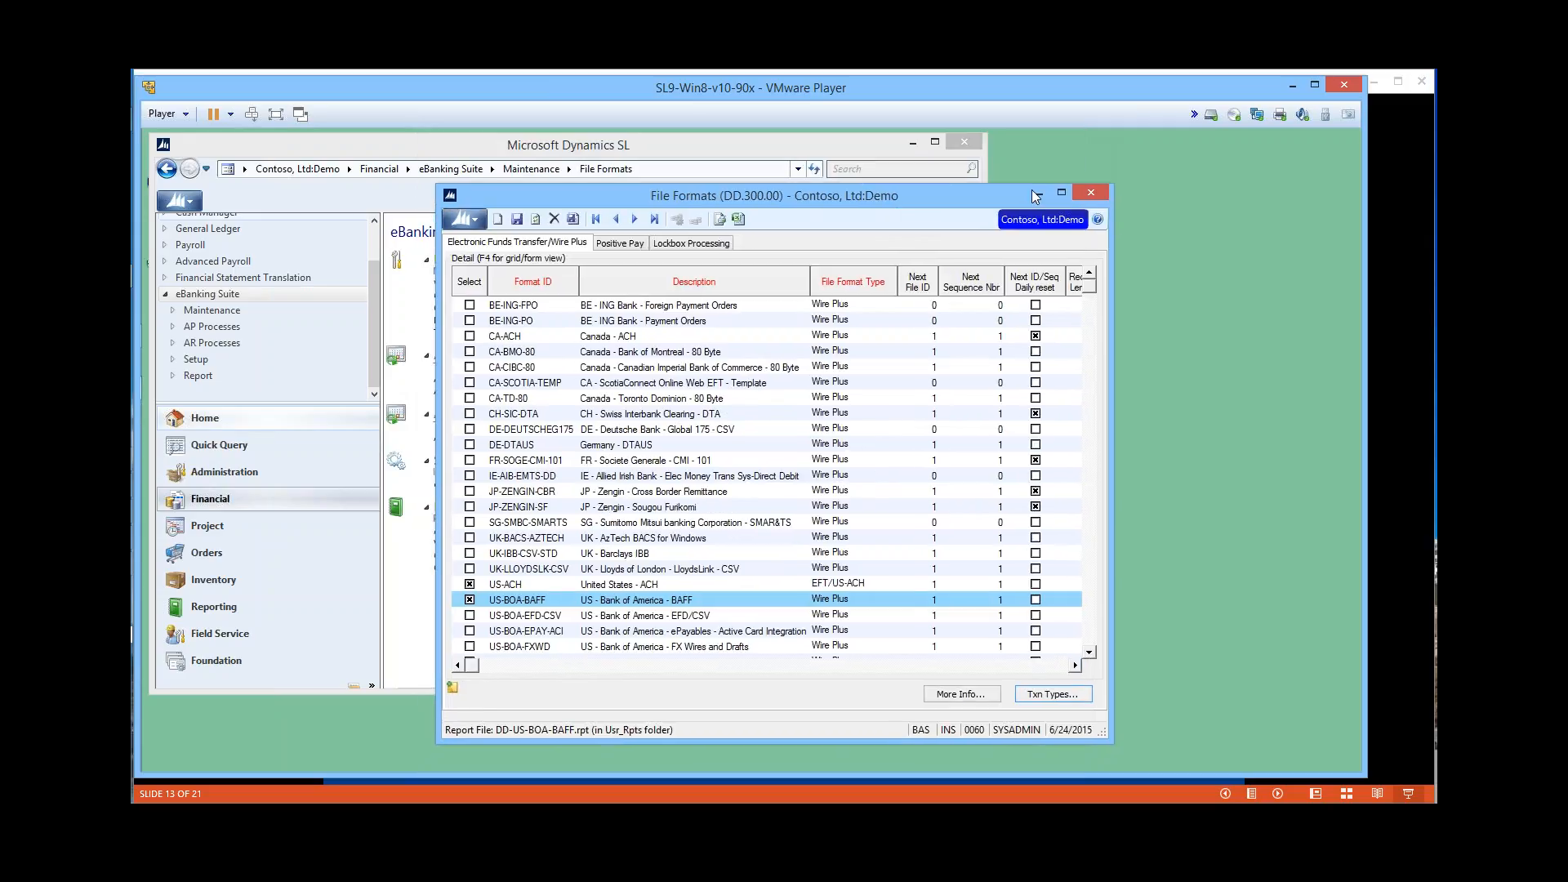
left_click(1089, 193)
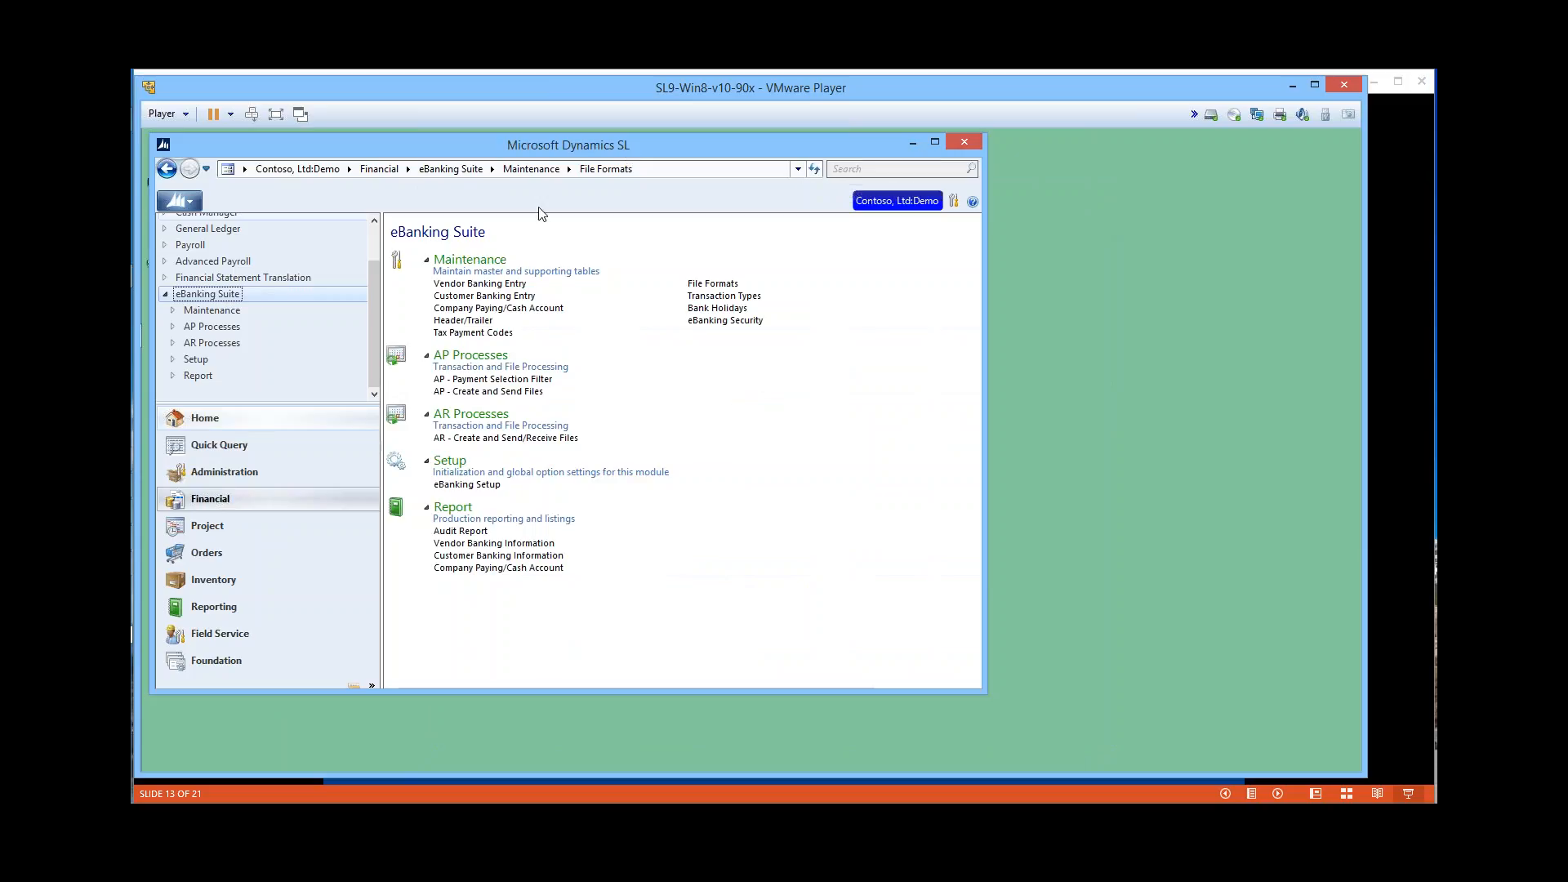
Open Voucher and Adjustment Entry in Accounts Payable and look up the vendor set to pay by Fed Wire.
left_click(375, 229)
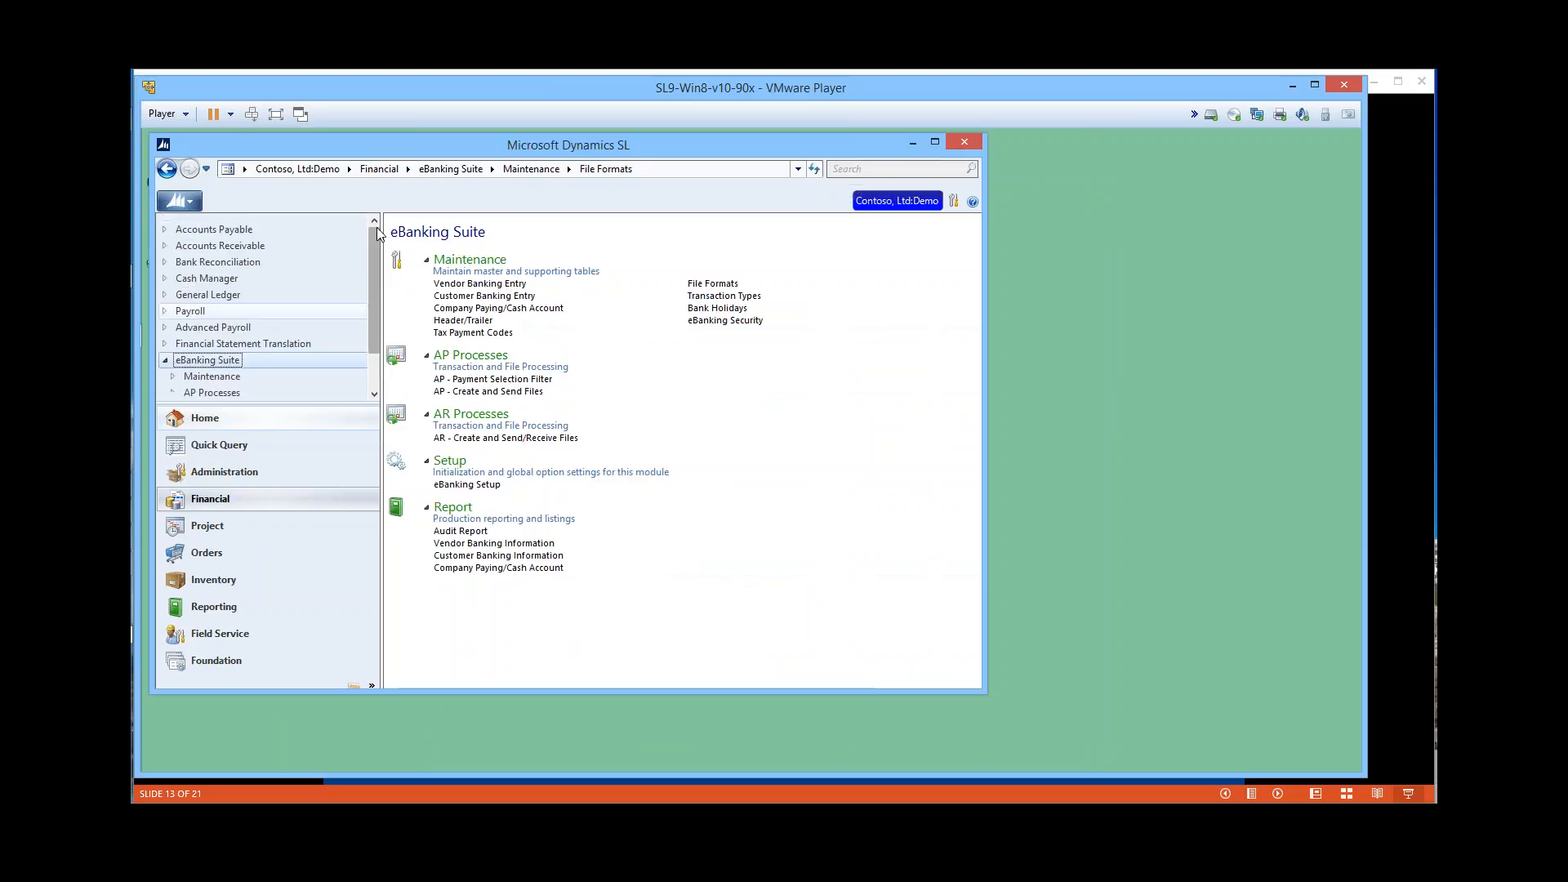
left_click(496, 283)
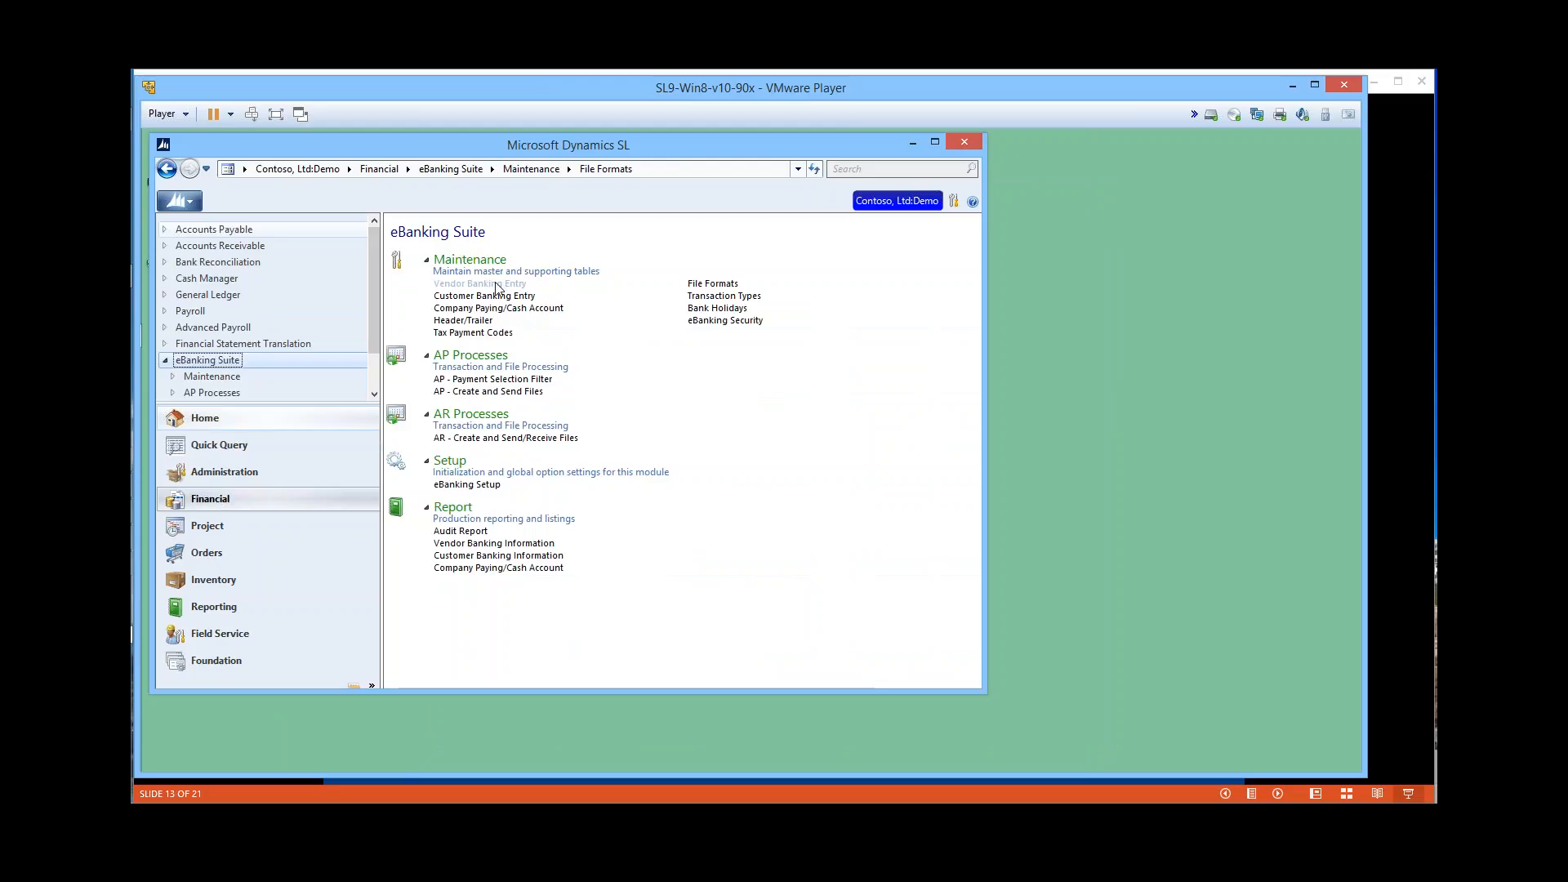
left_click(301, 231)
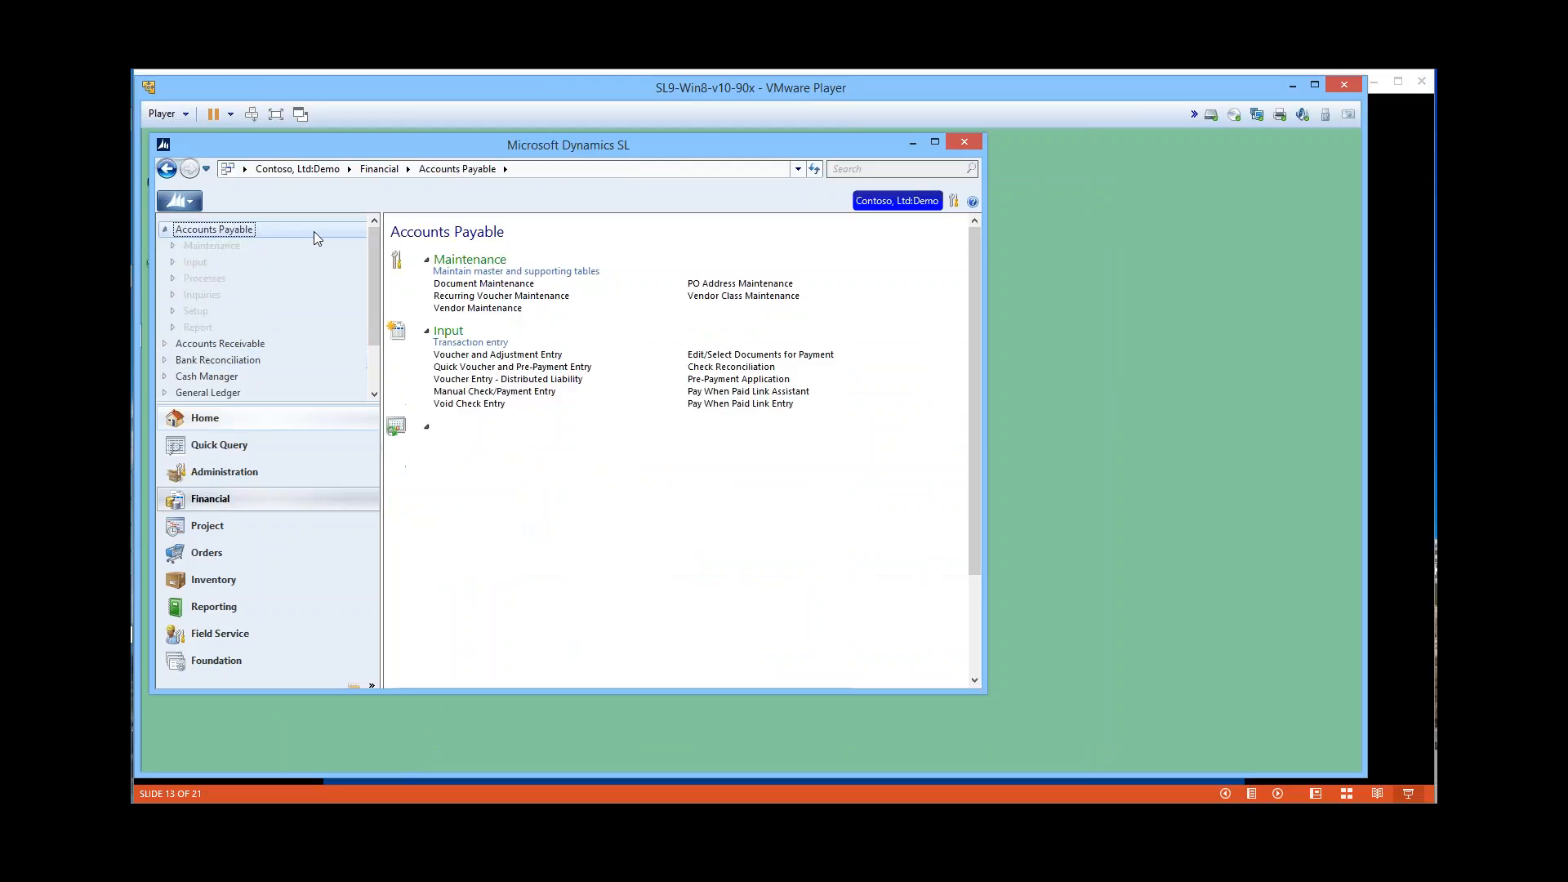
left_click(502, 354)
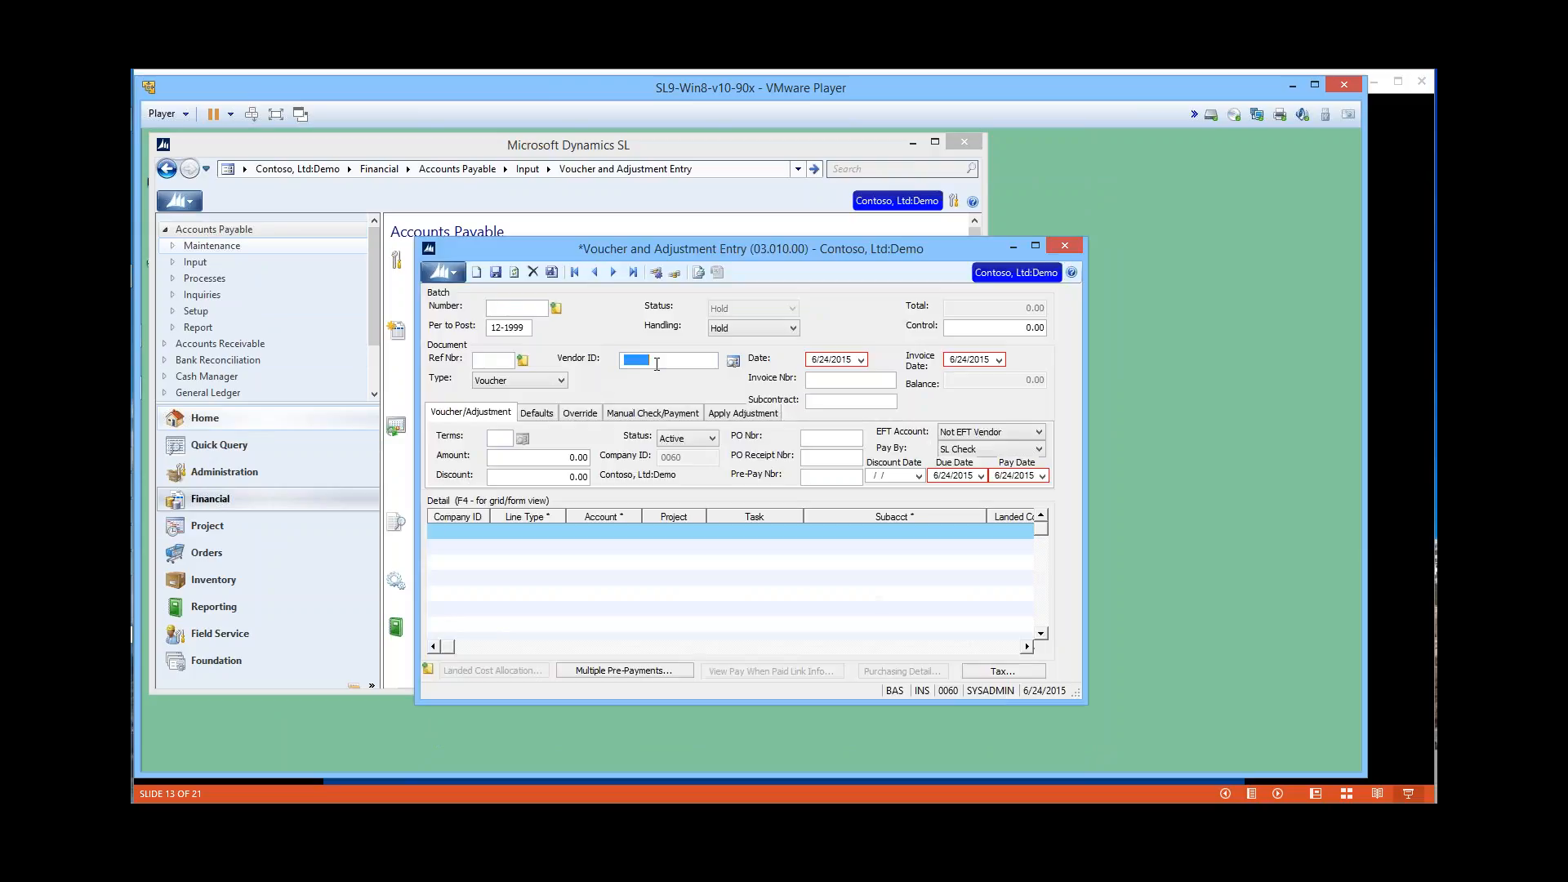
key("F3")
double_click(597, 392)
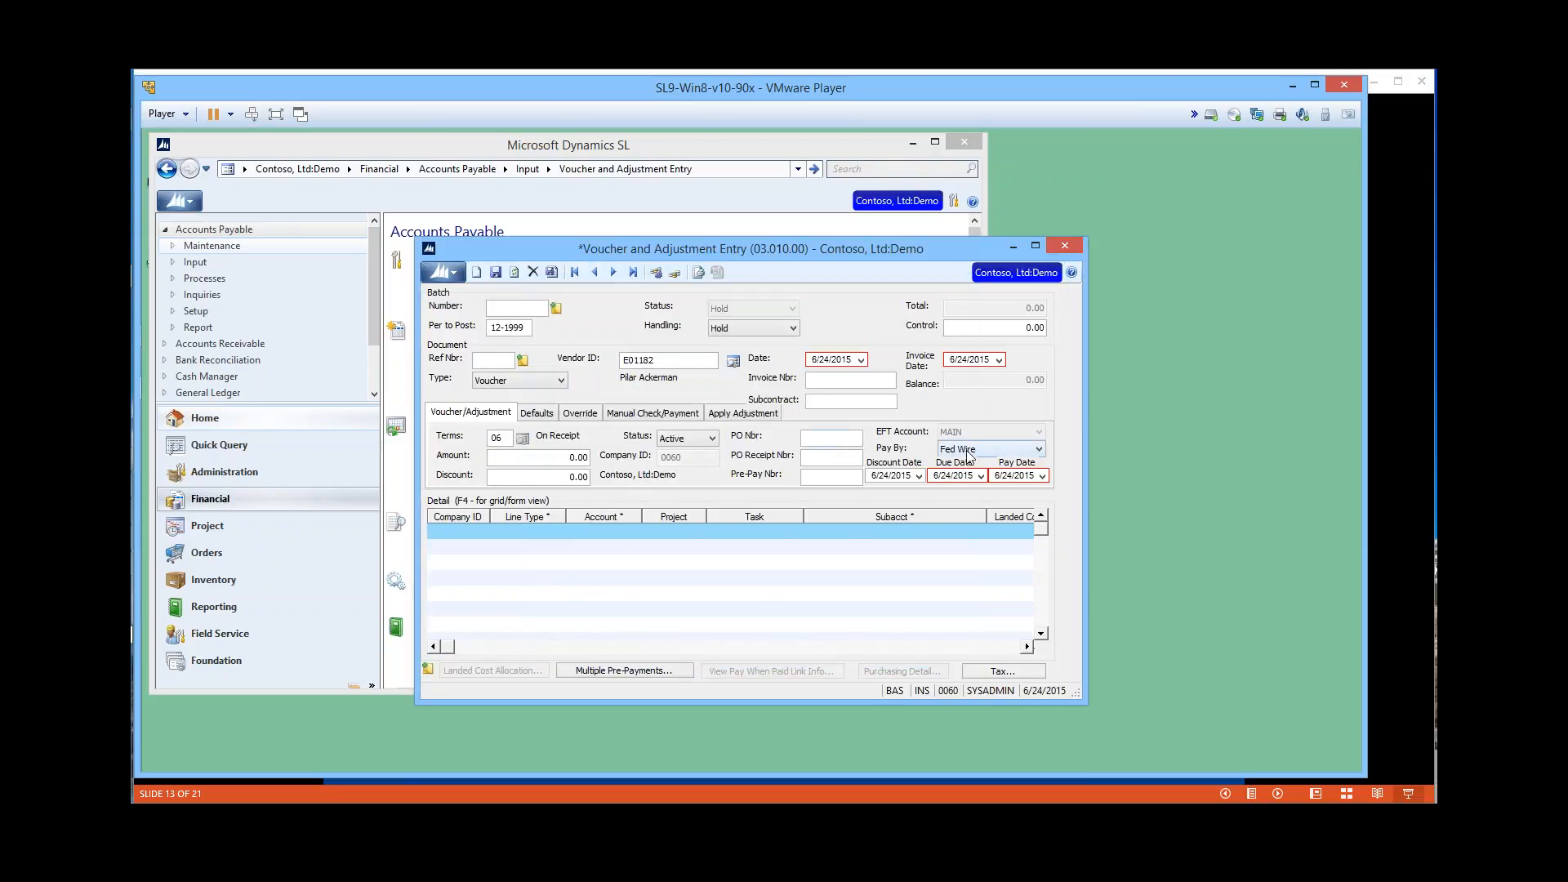
View the voucher's available Pay By methods, leave Fed Wire selected and close the voucher entry without saving.
left_click(1038, 450)
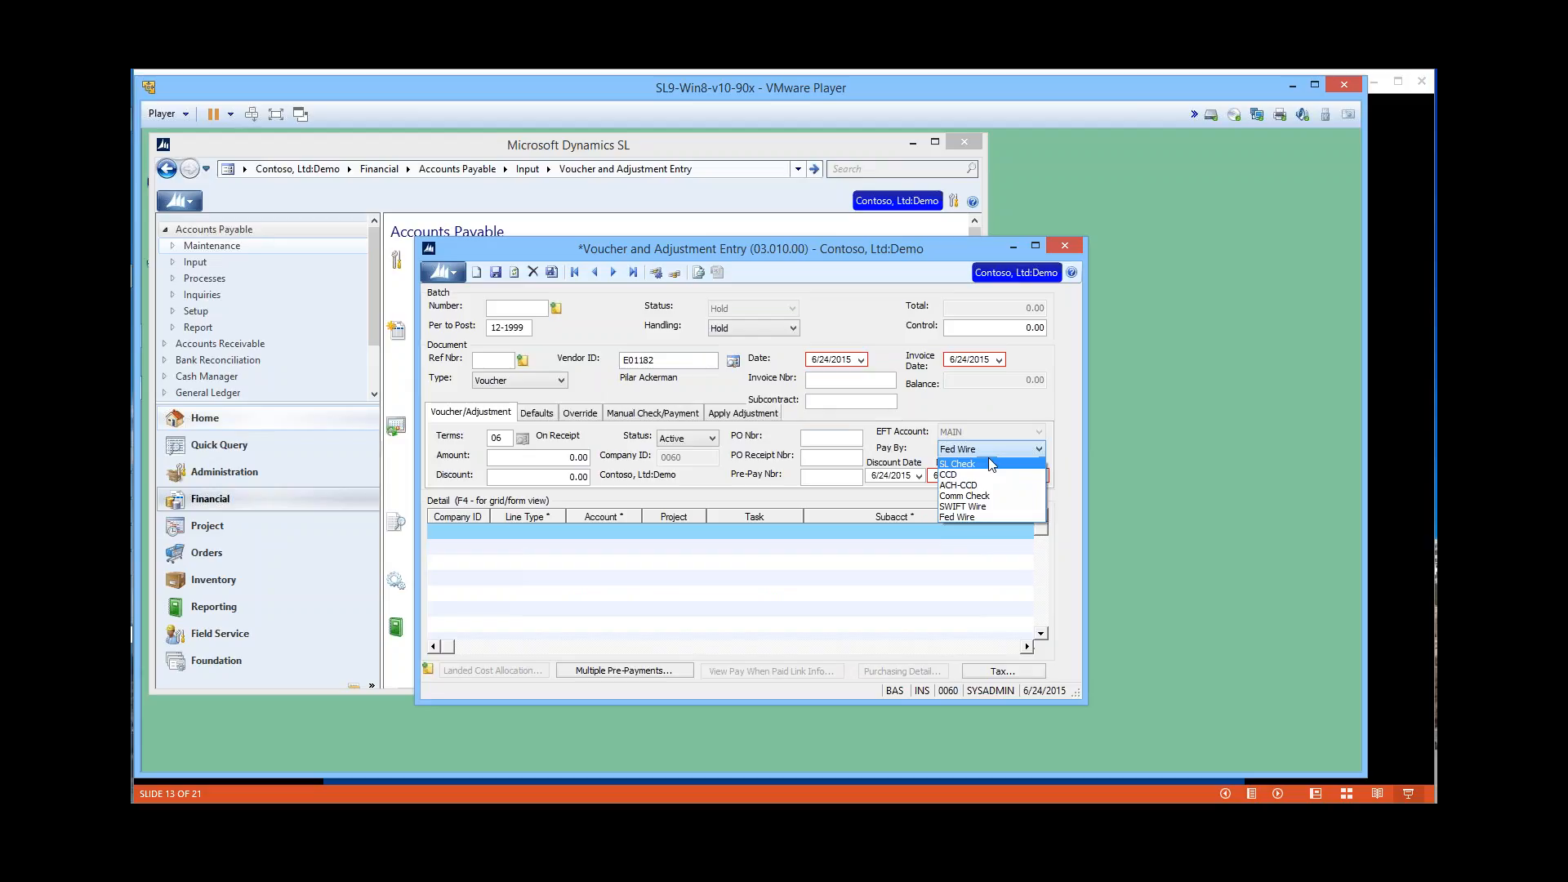
left_click(1038, 445)
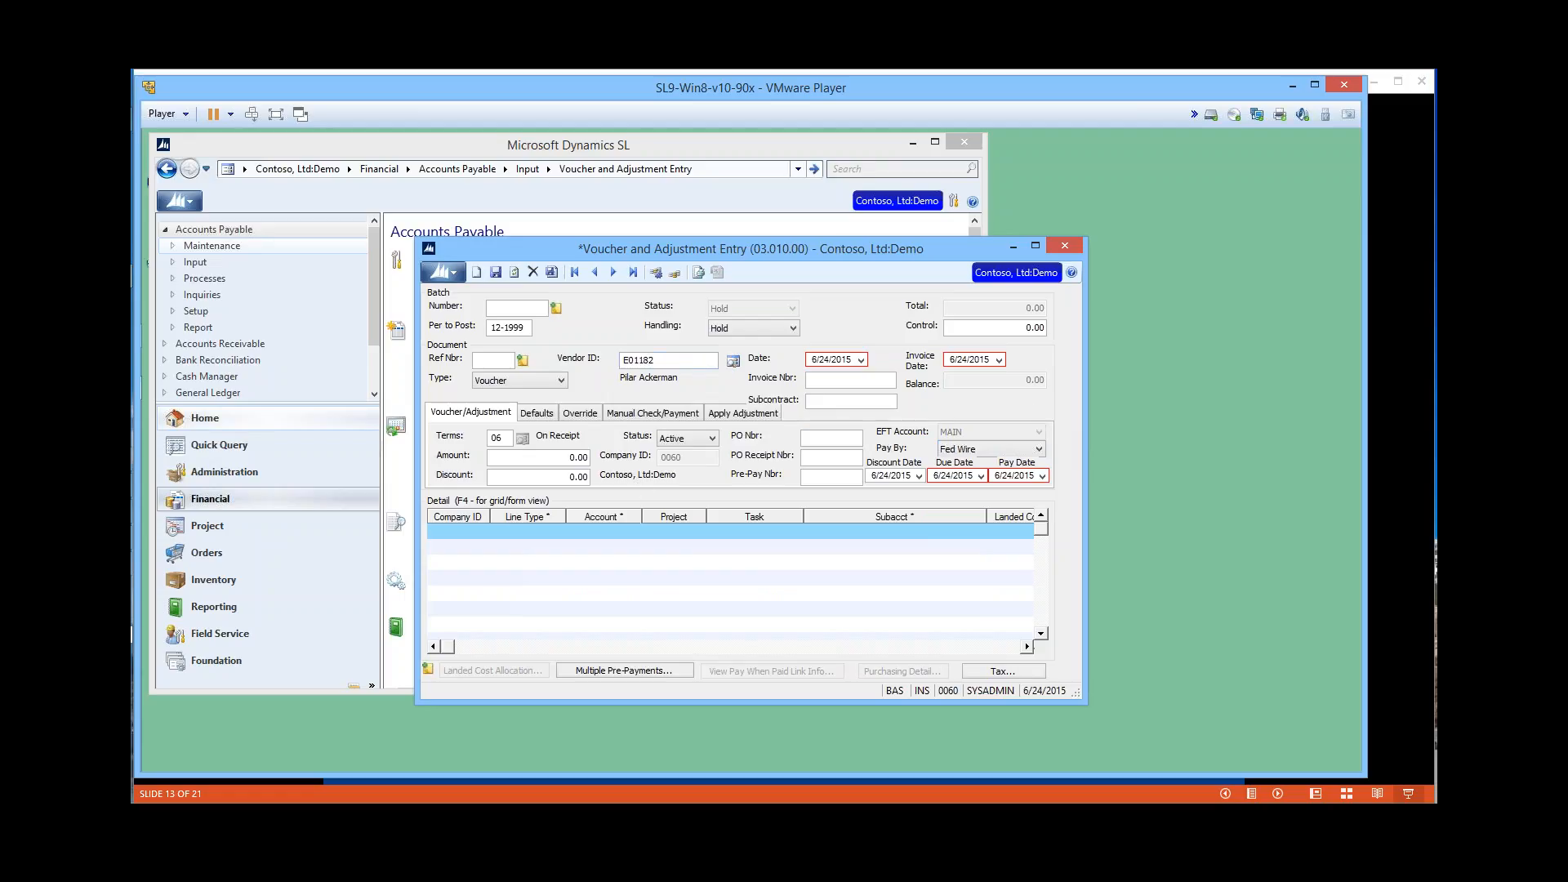
left_click(1070, 247)
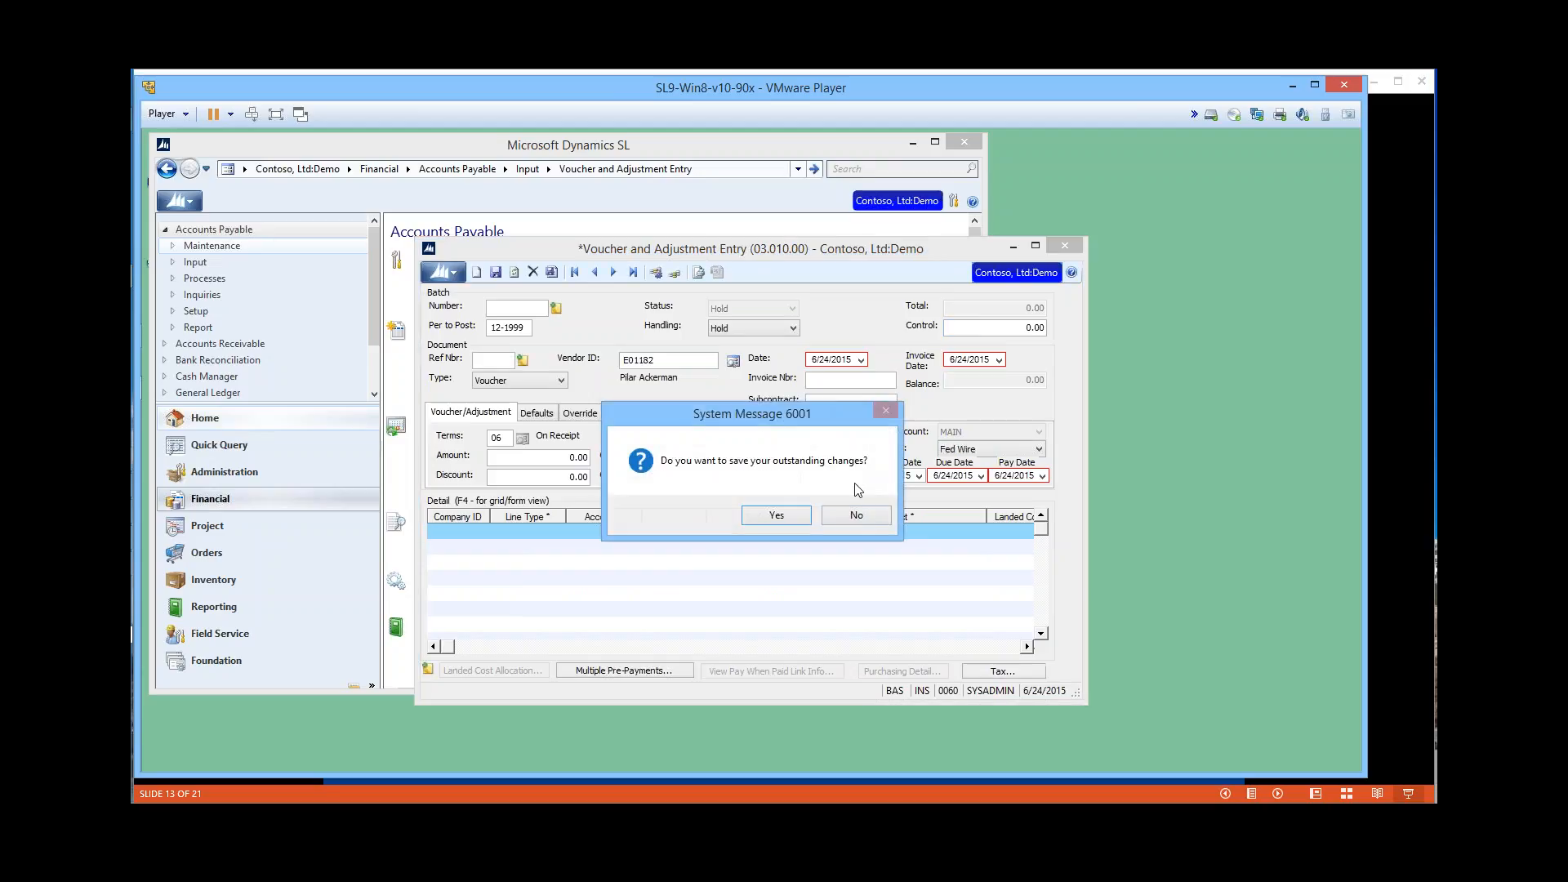
left_click(849, 516)
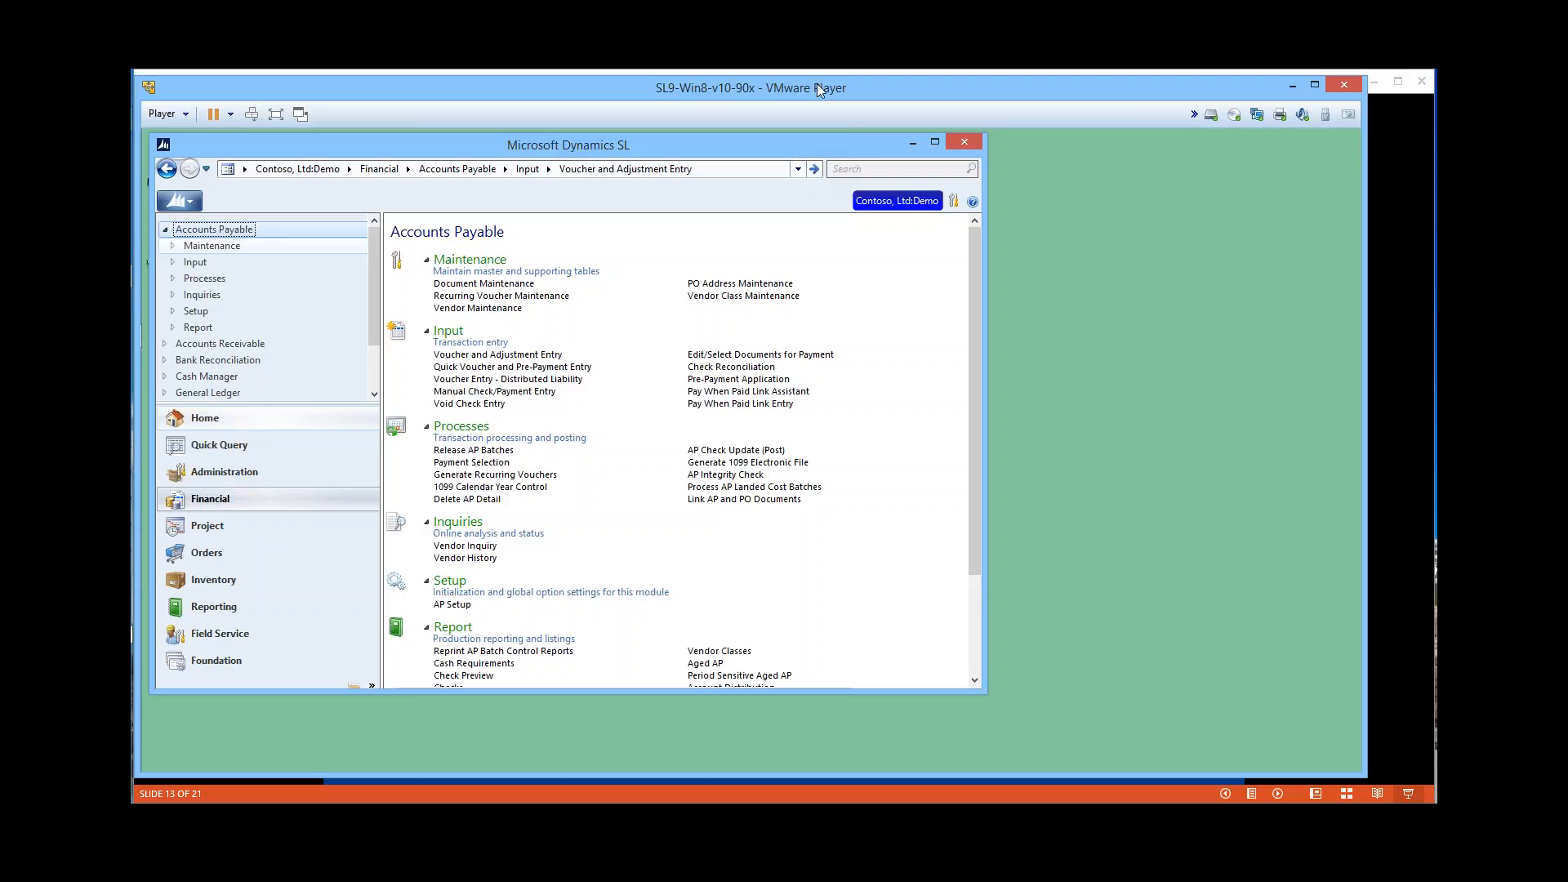
Switch to the PowerPoint slide show and go to the eBanking Modules menu slide.
mouse_move(132, 441)
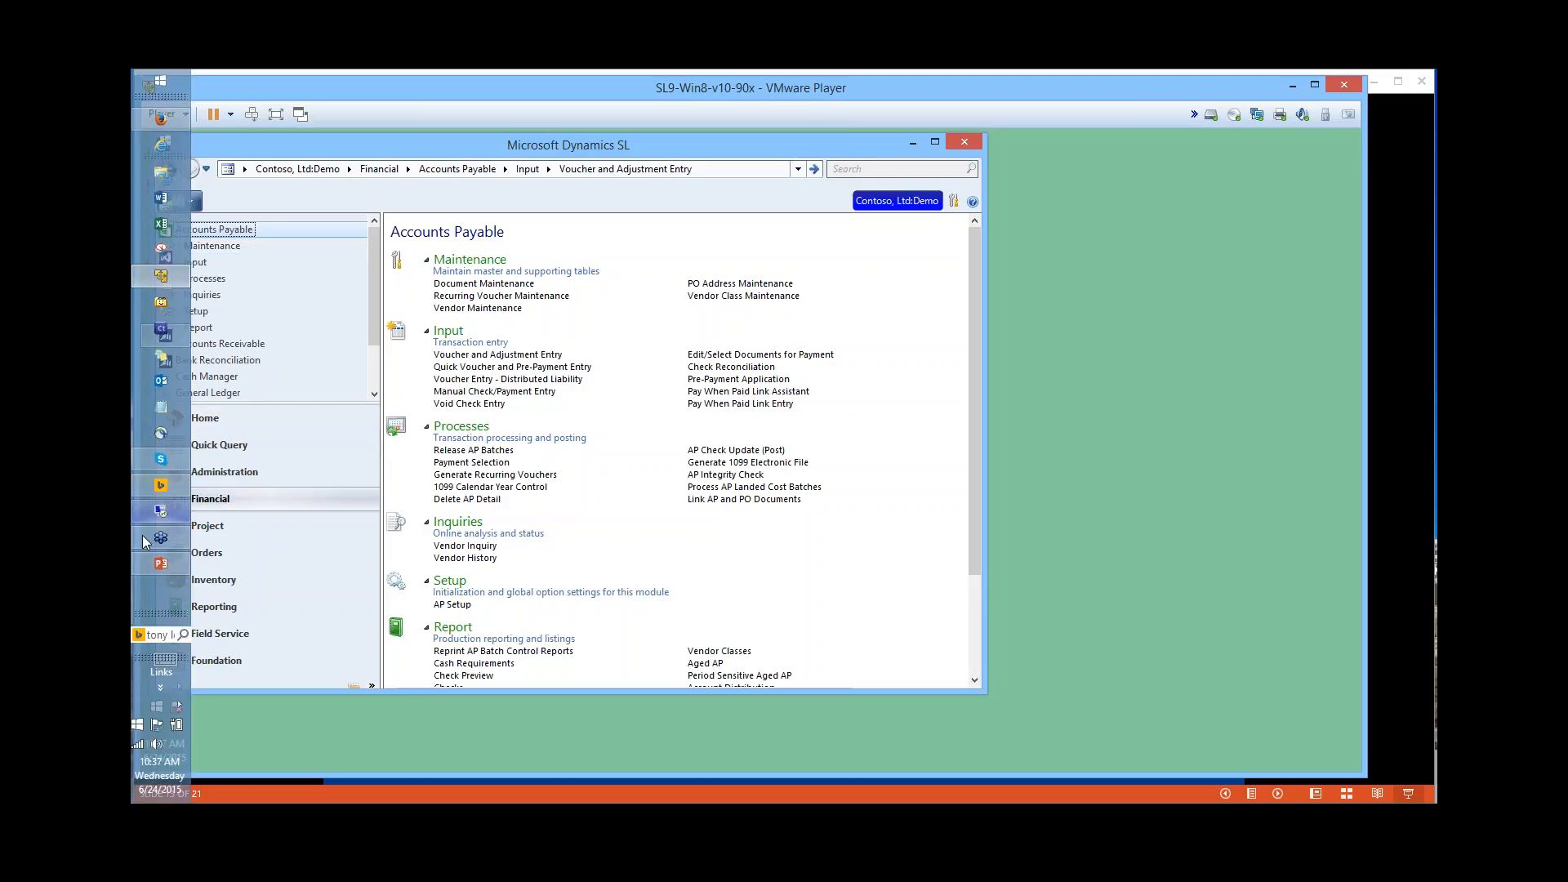
left_click(159, 563)
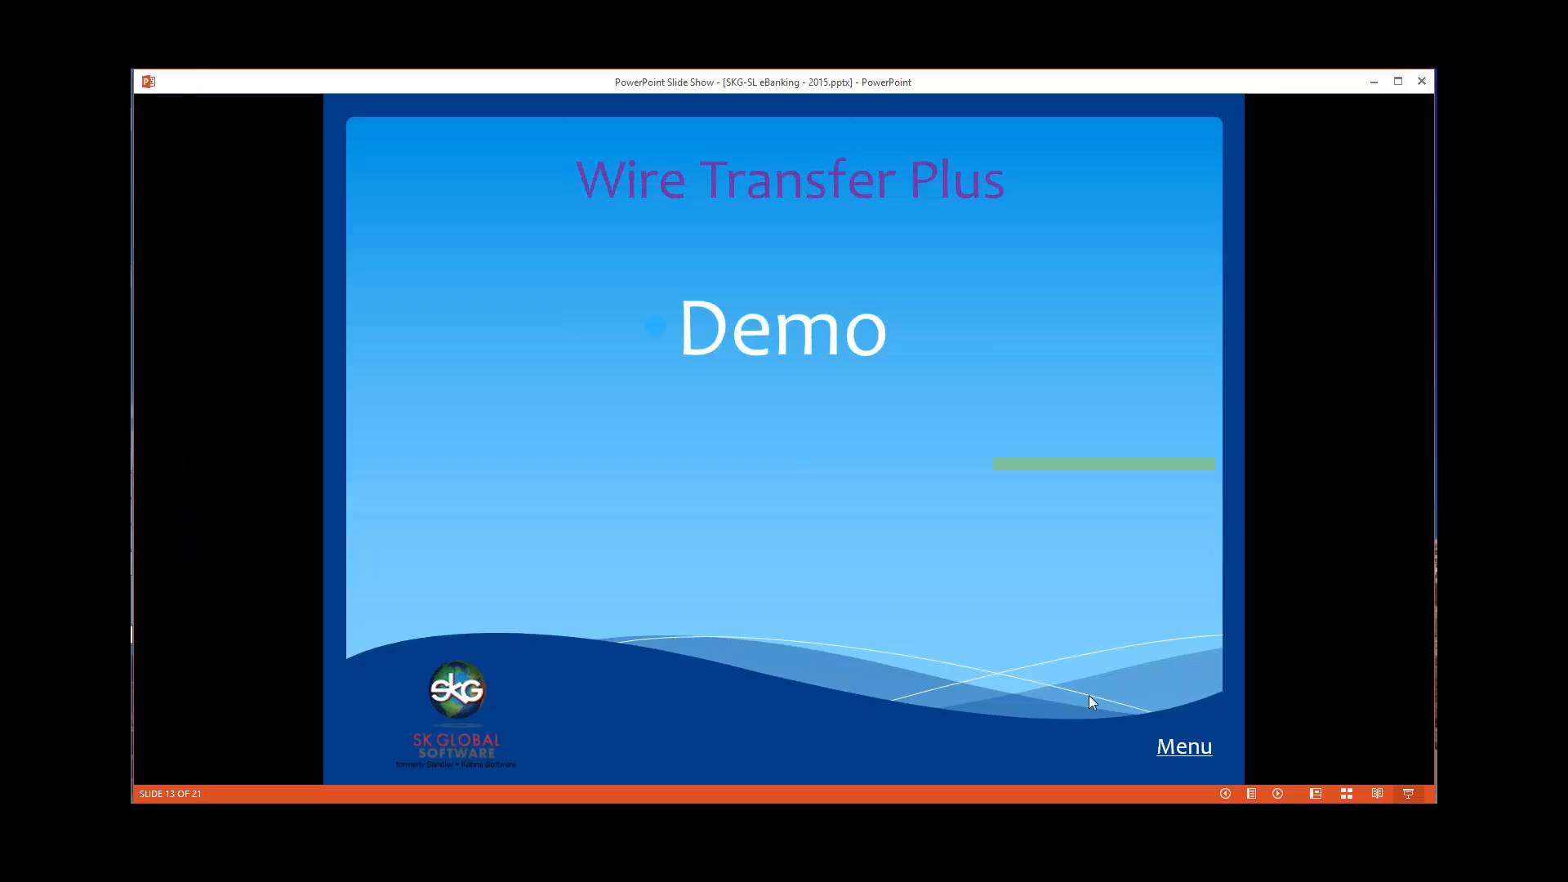
left_click(1182, 747)
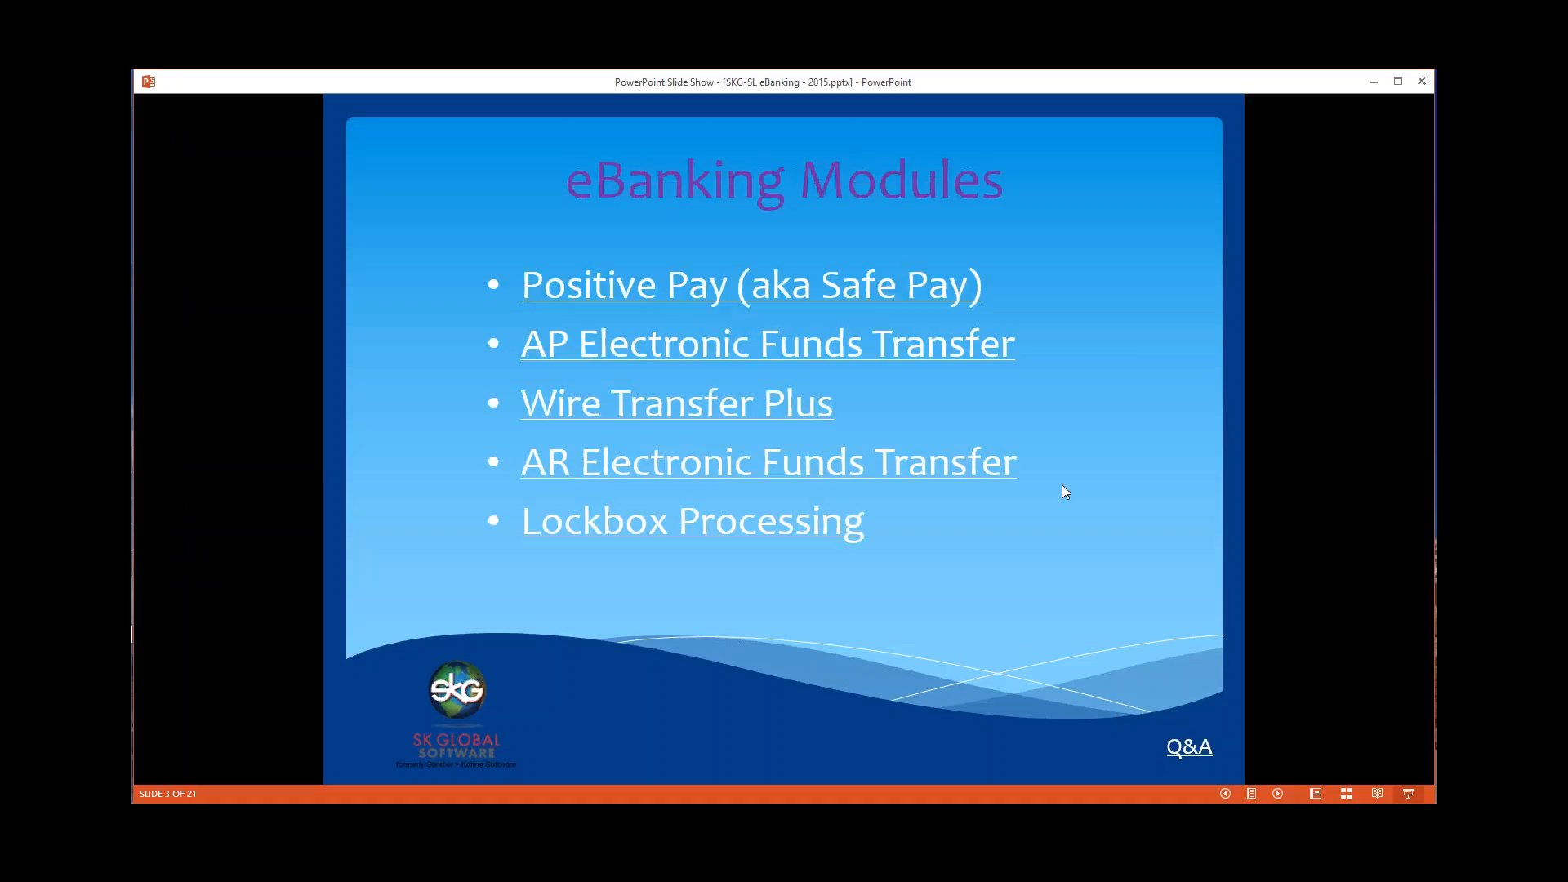
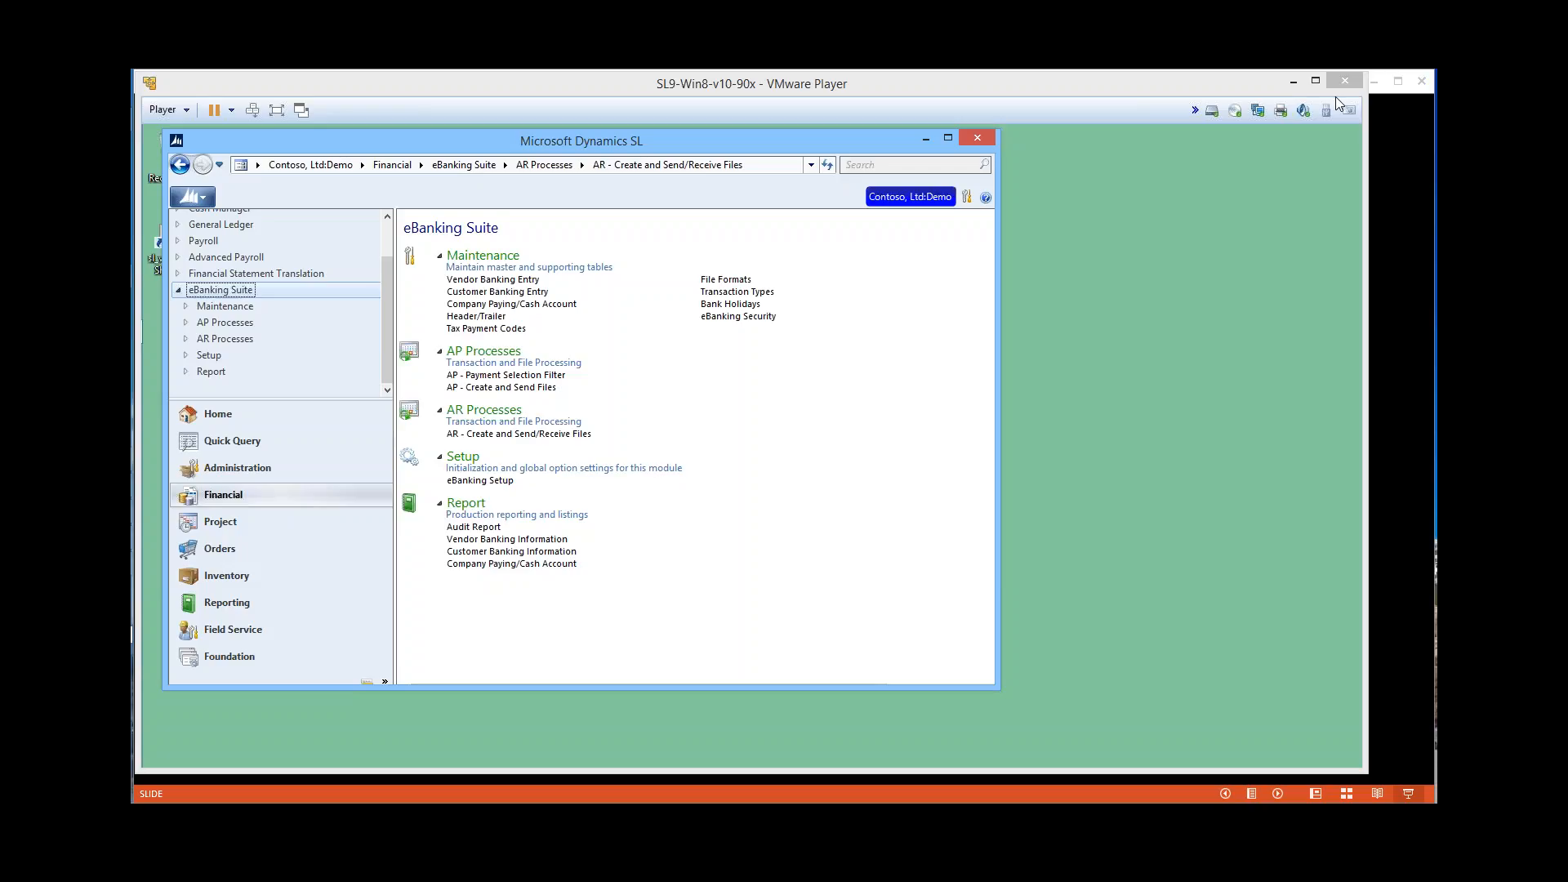
Open the help for Vendor Banking Entry and browse the Accounts Payable EFT user guide from Overview to EFT Test File.
left_click(986, 199)
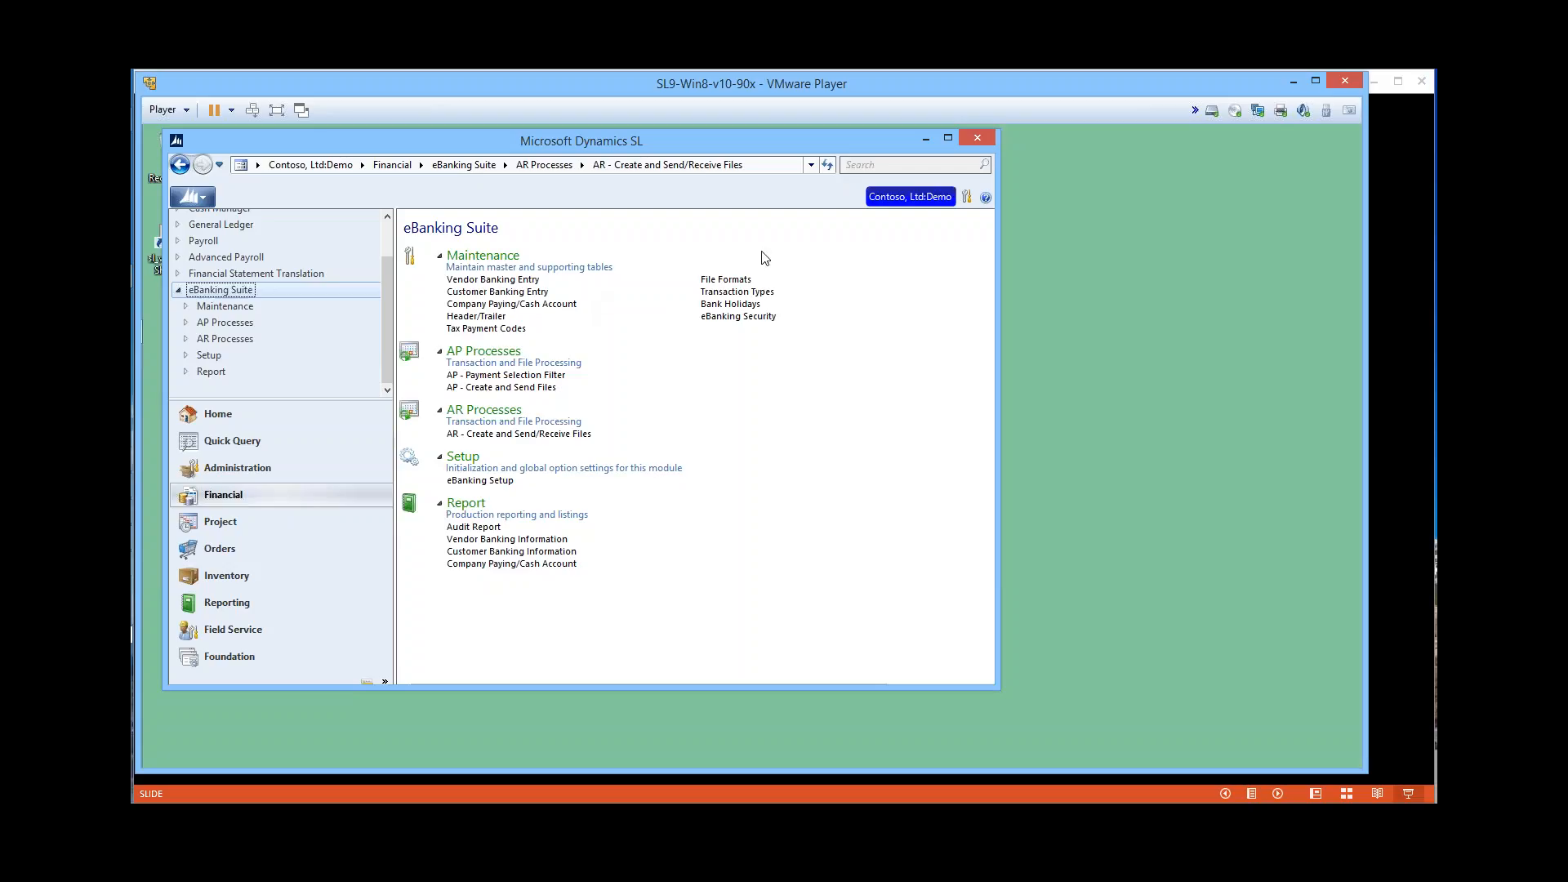
left_click(514, 280)
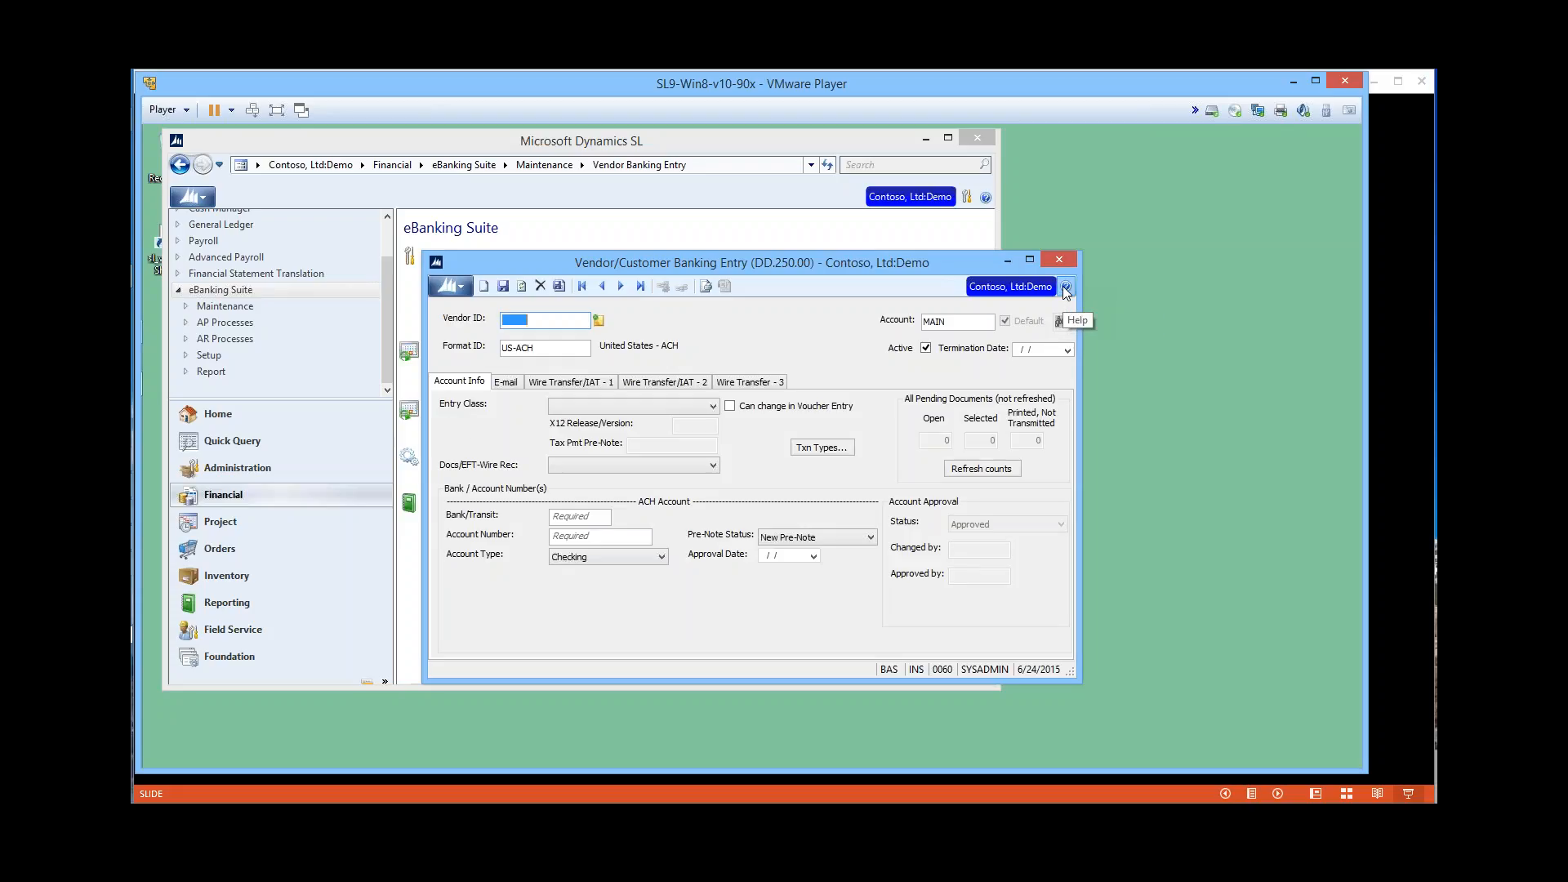
left_click(1066, 288)
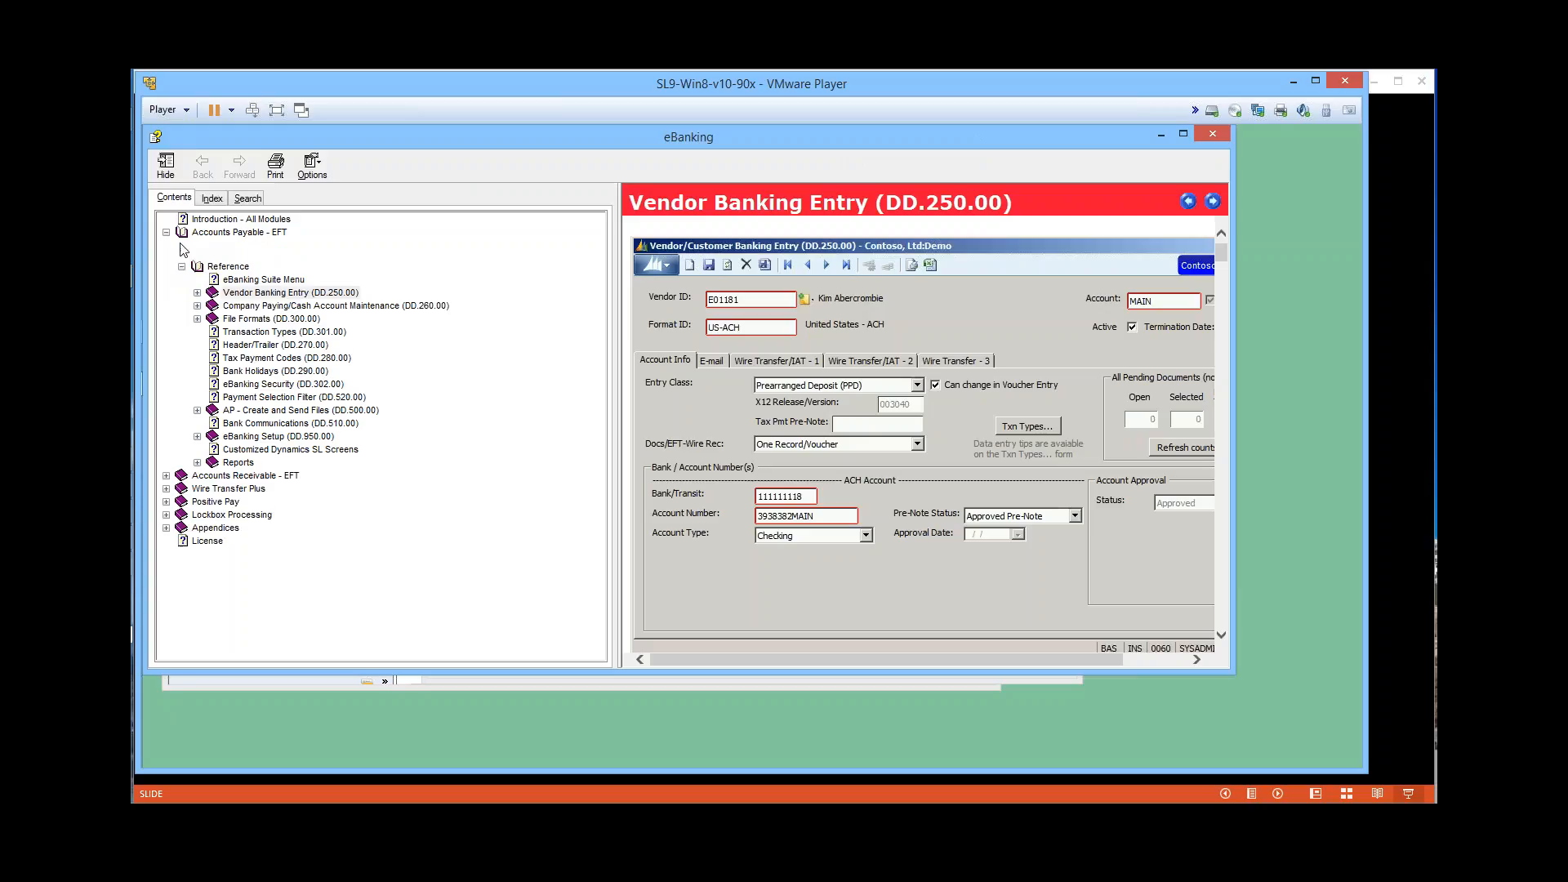
left_click(242, 258)
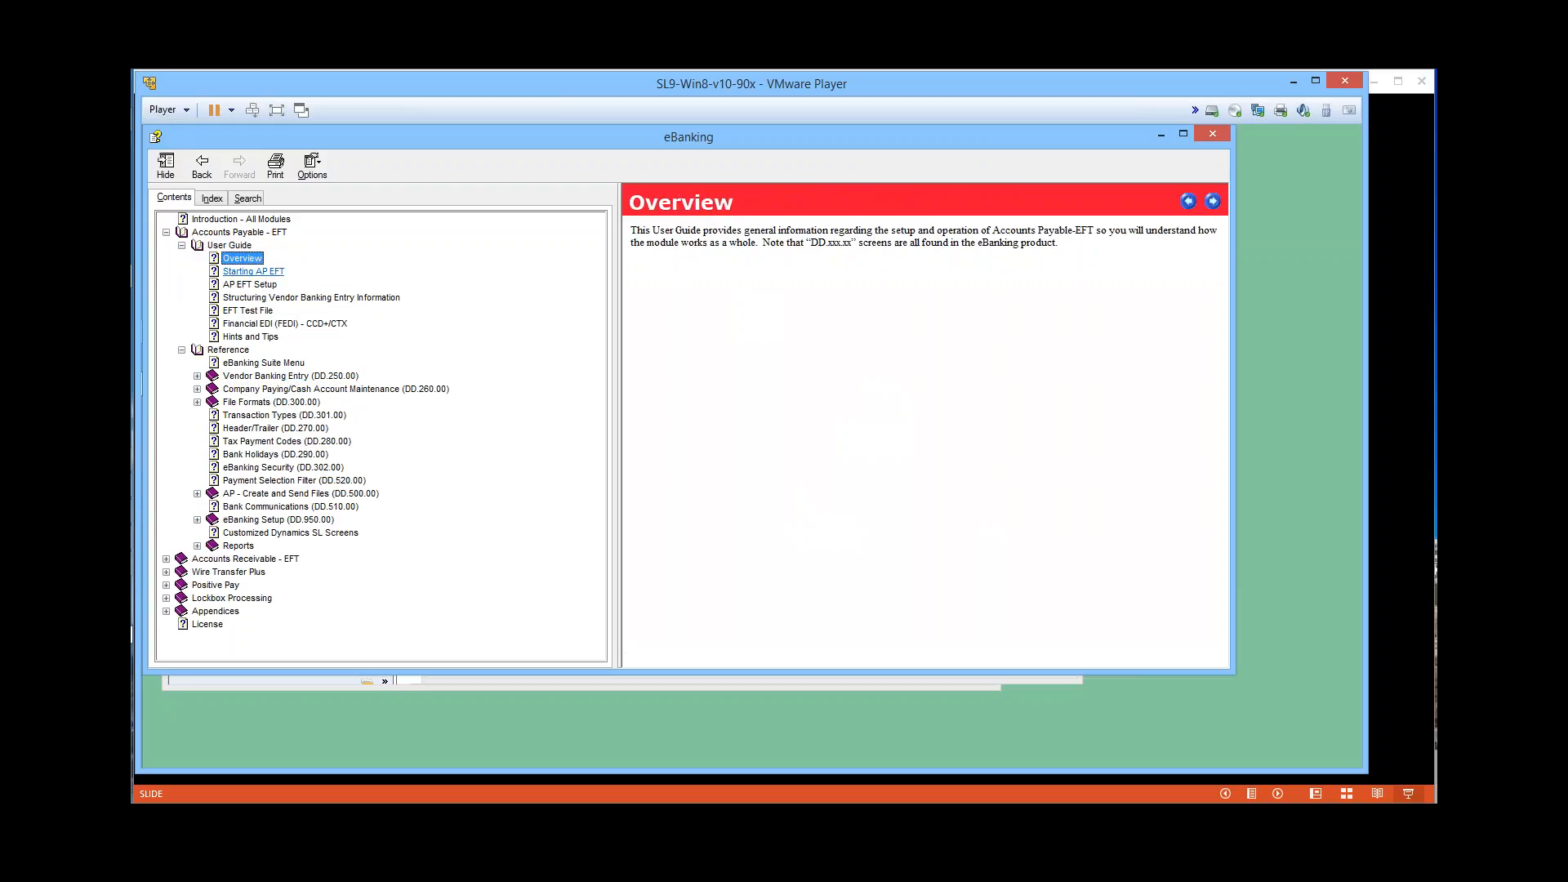
left_click(253, 271)
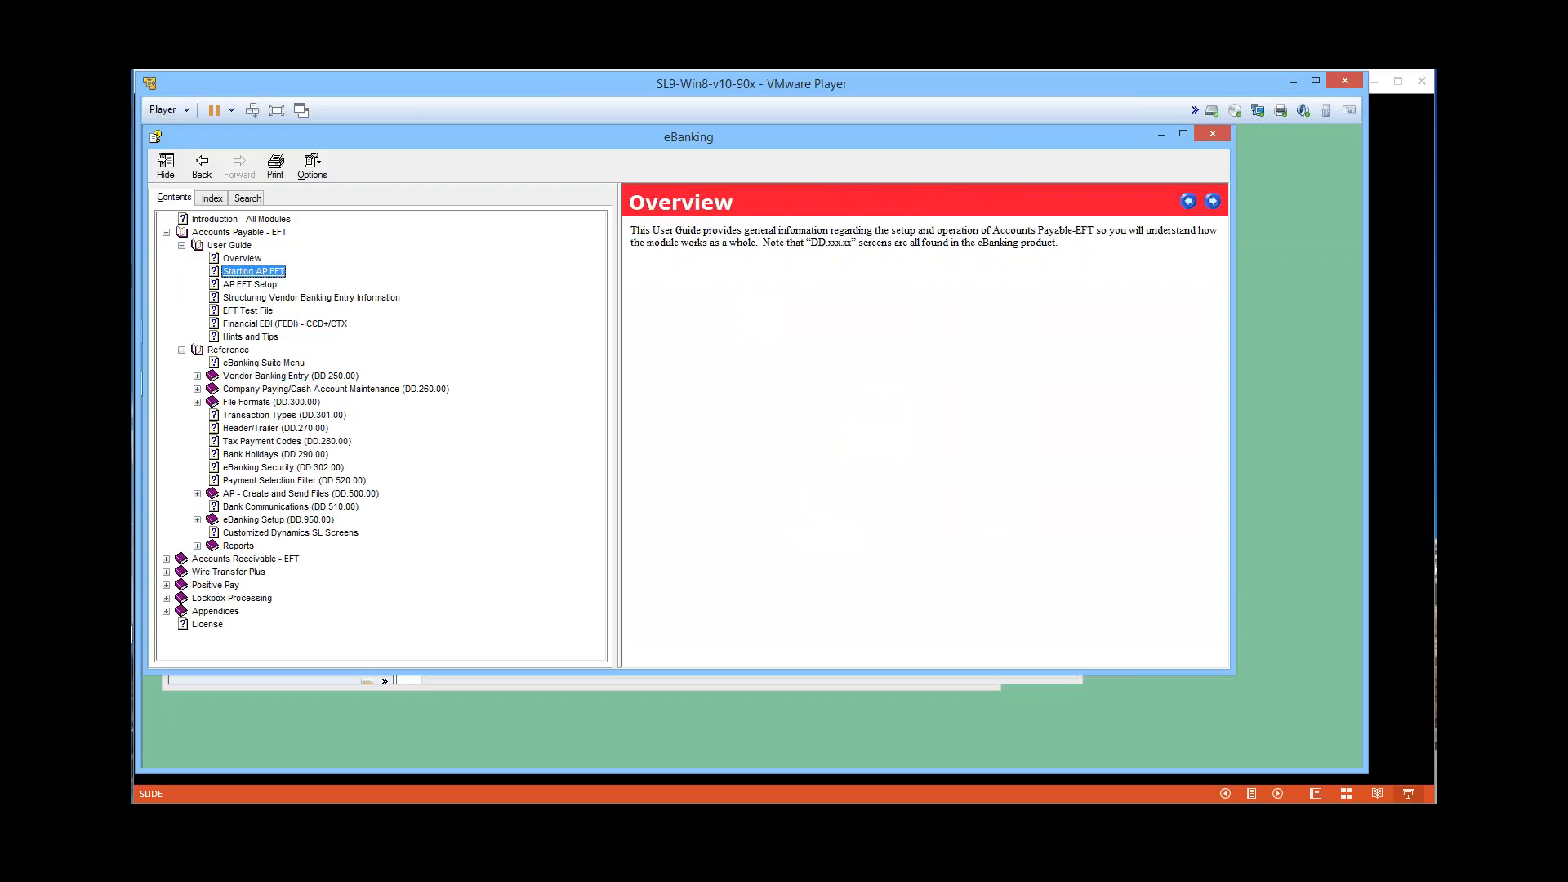
left_click(251, 285)
left_click(247, 311)
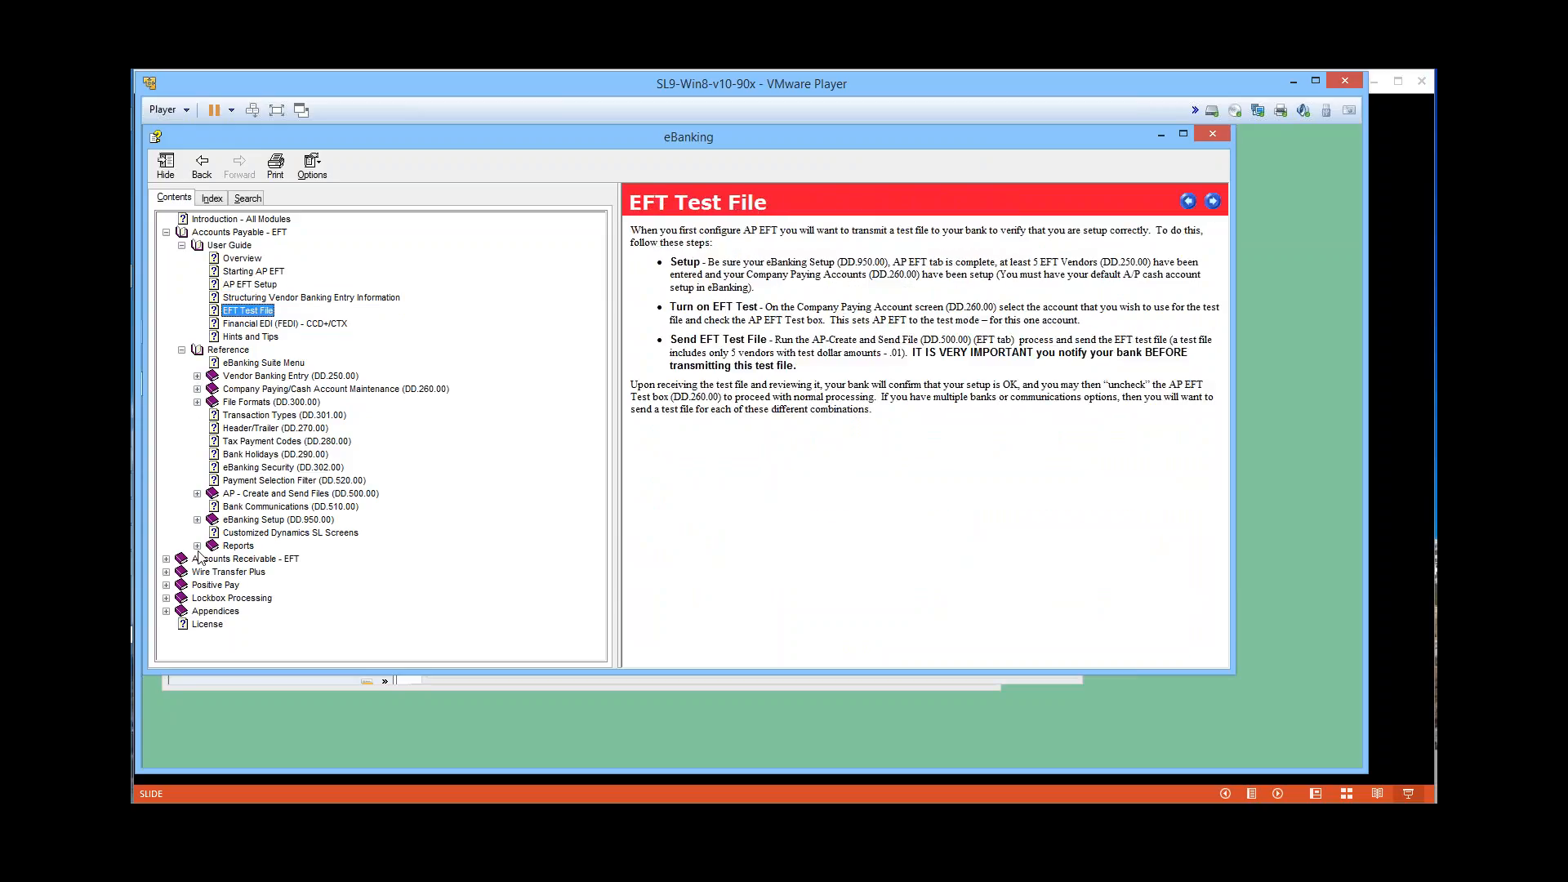
Browse the eBanking Setup help topics, including Security Alert and Email Notification, and widen the topic area.
left_click(197, 519)
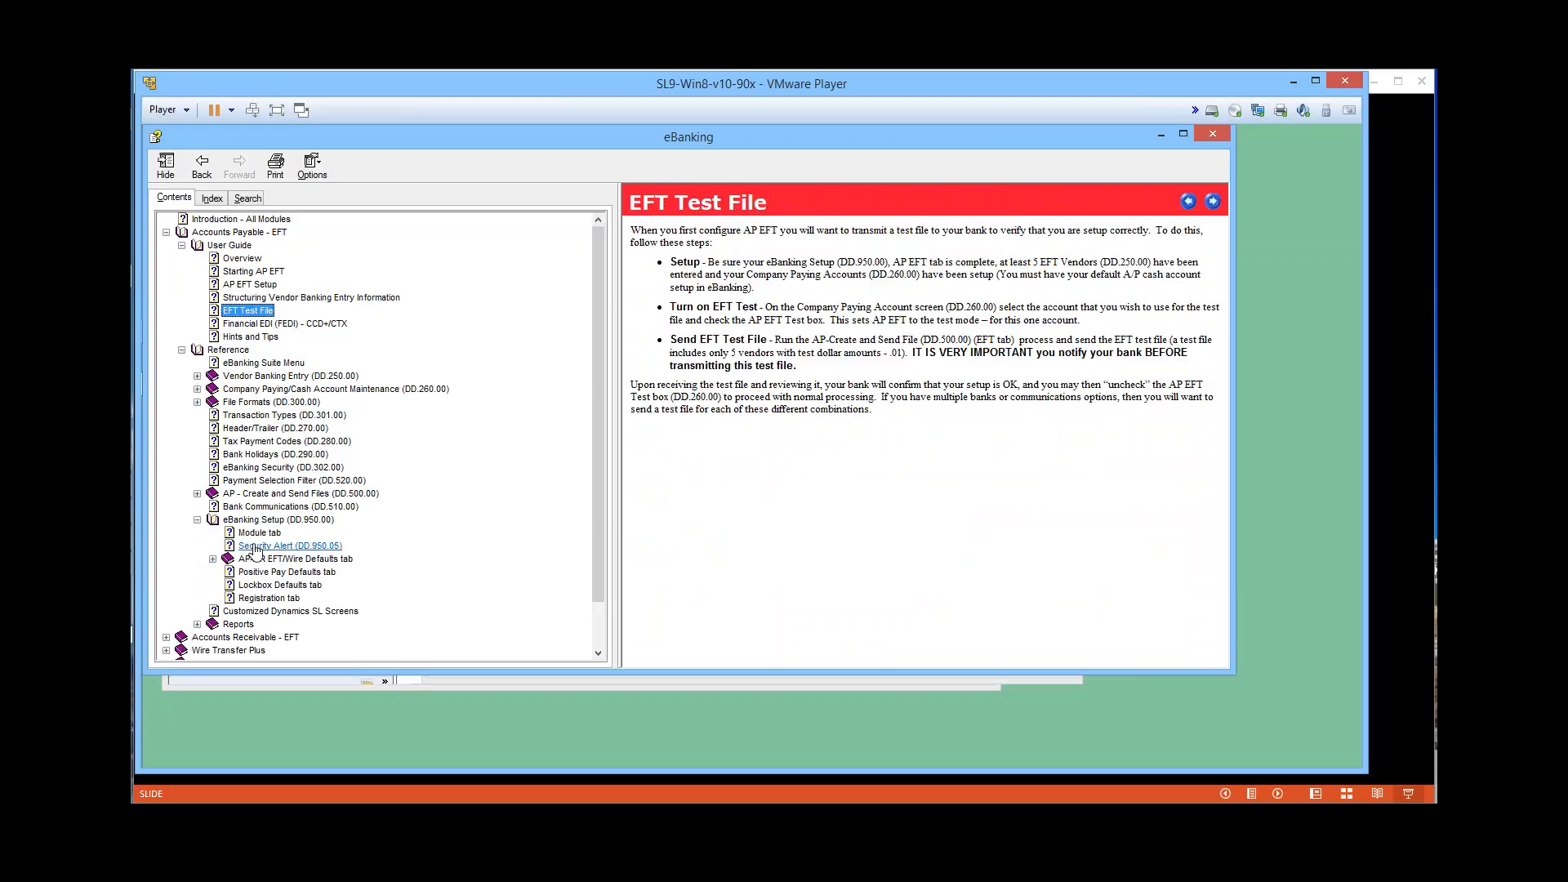
left_click(269, 545)
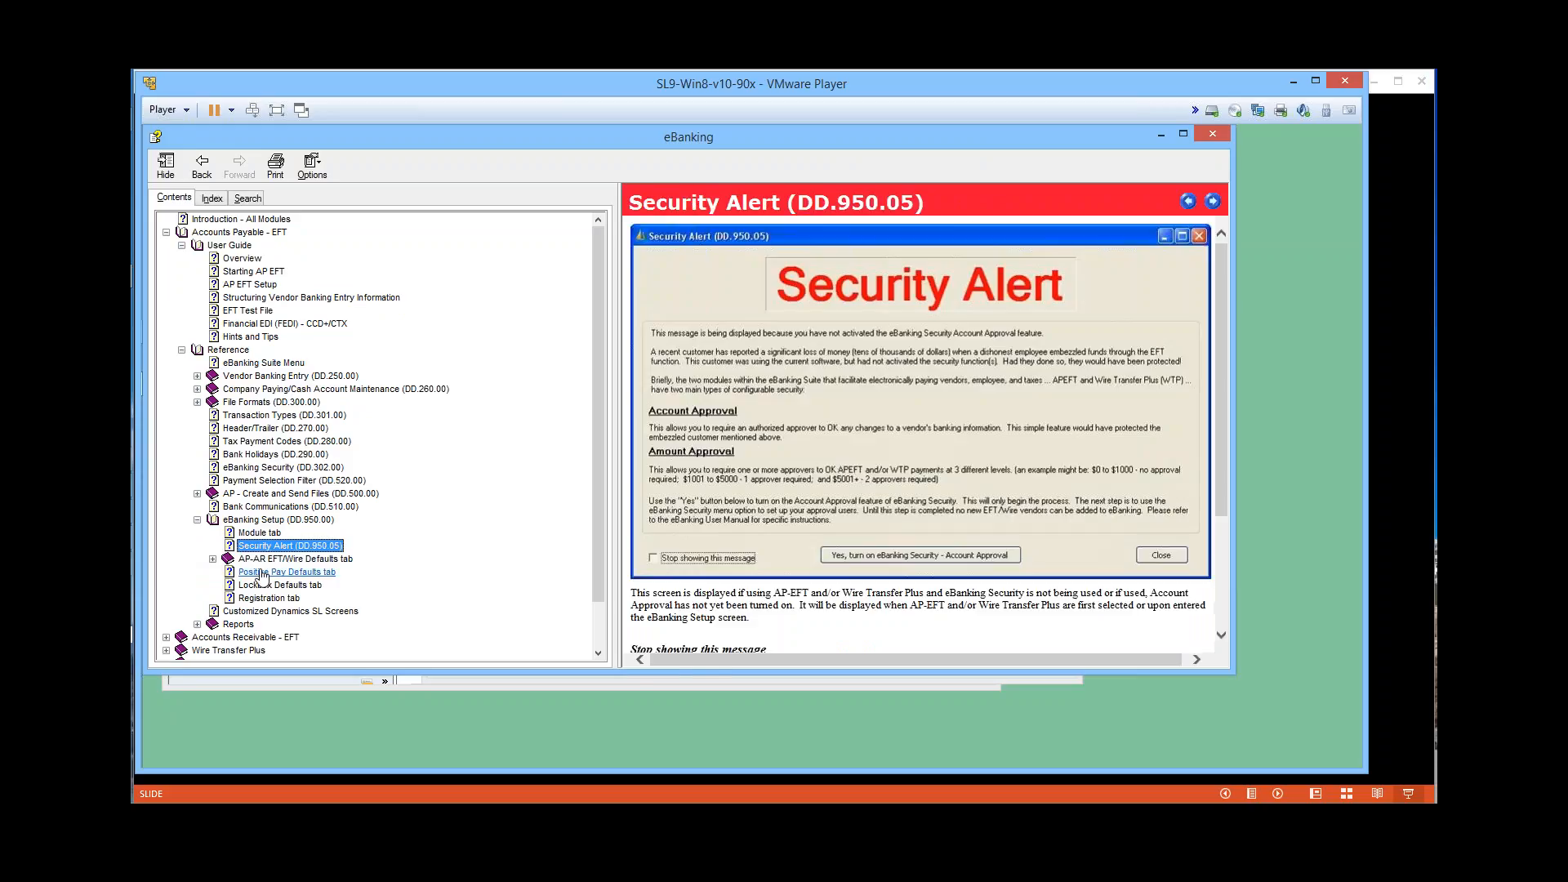
left_click(212, 558)
left_click(278, 573)
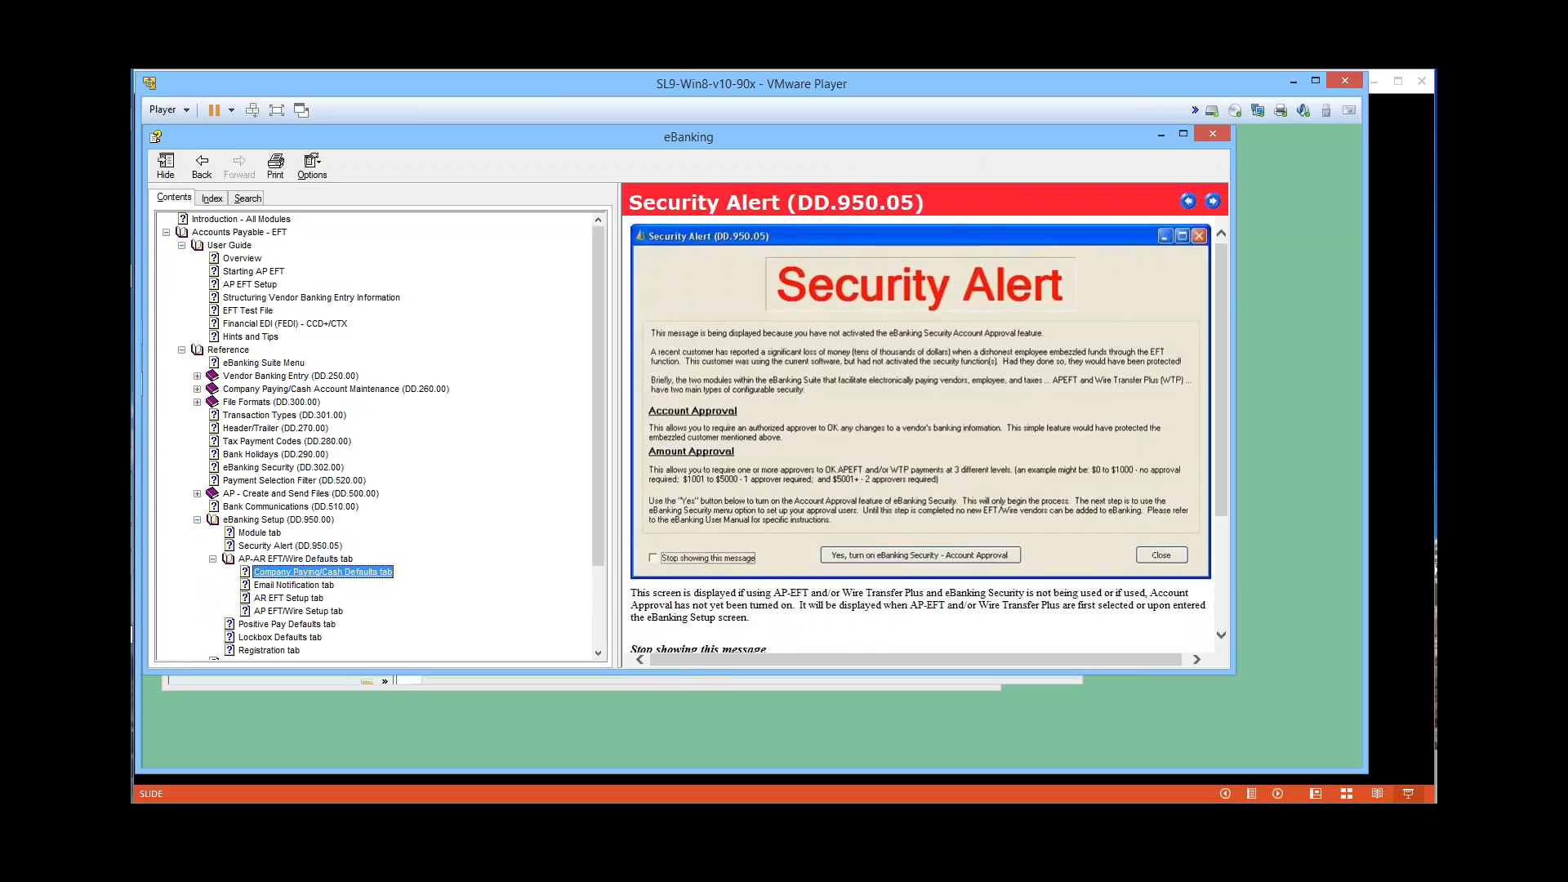
left_click(282, 586)
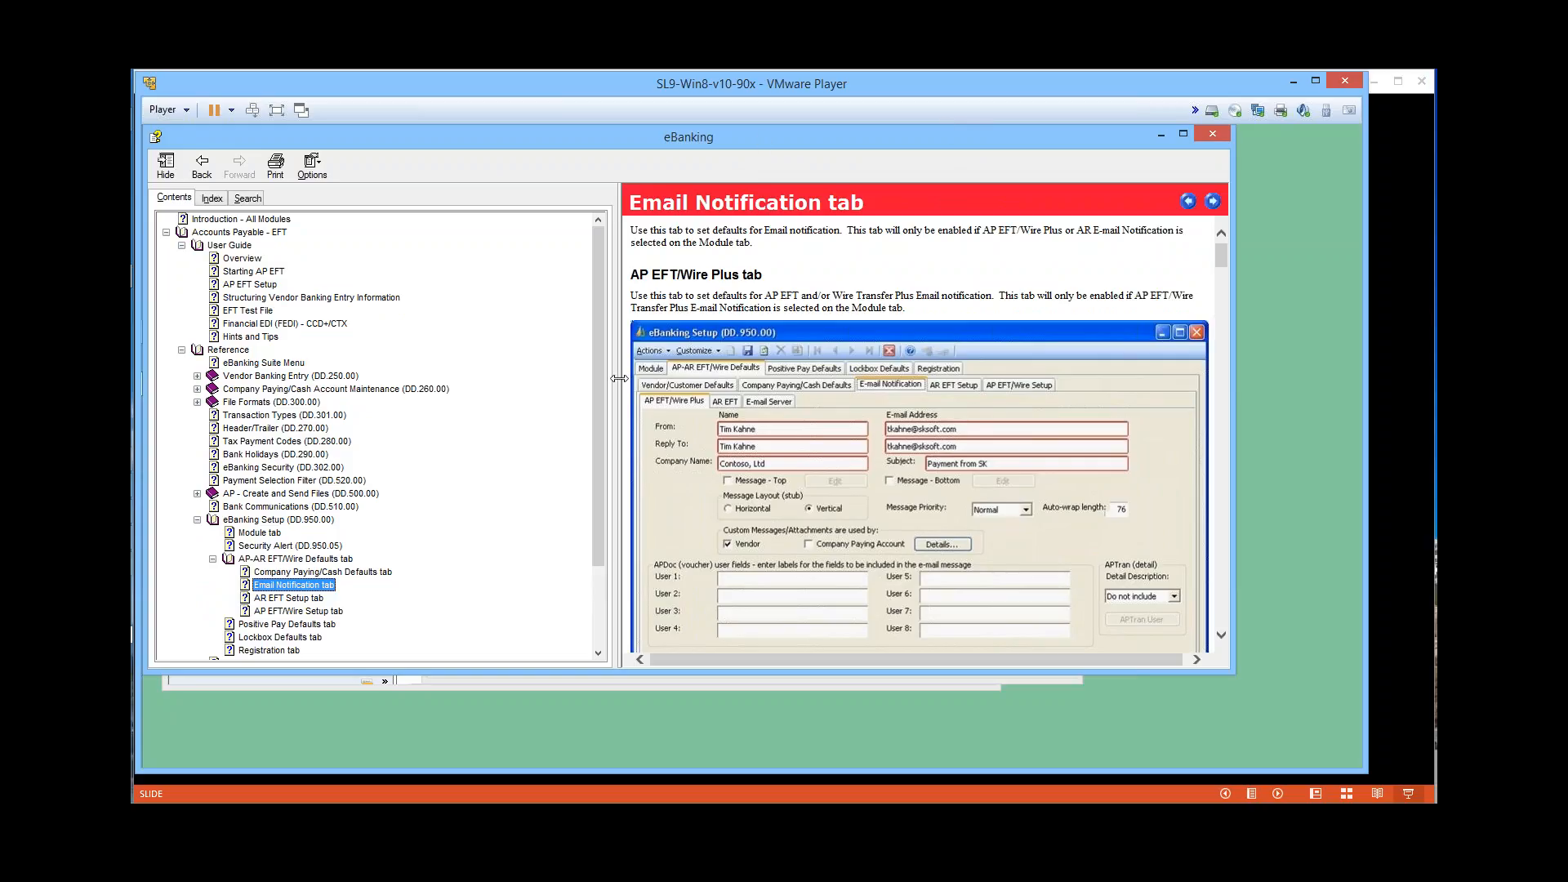
left_click_drag(619, 378, 507, 378)
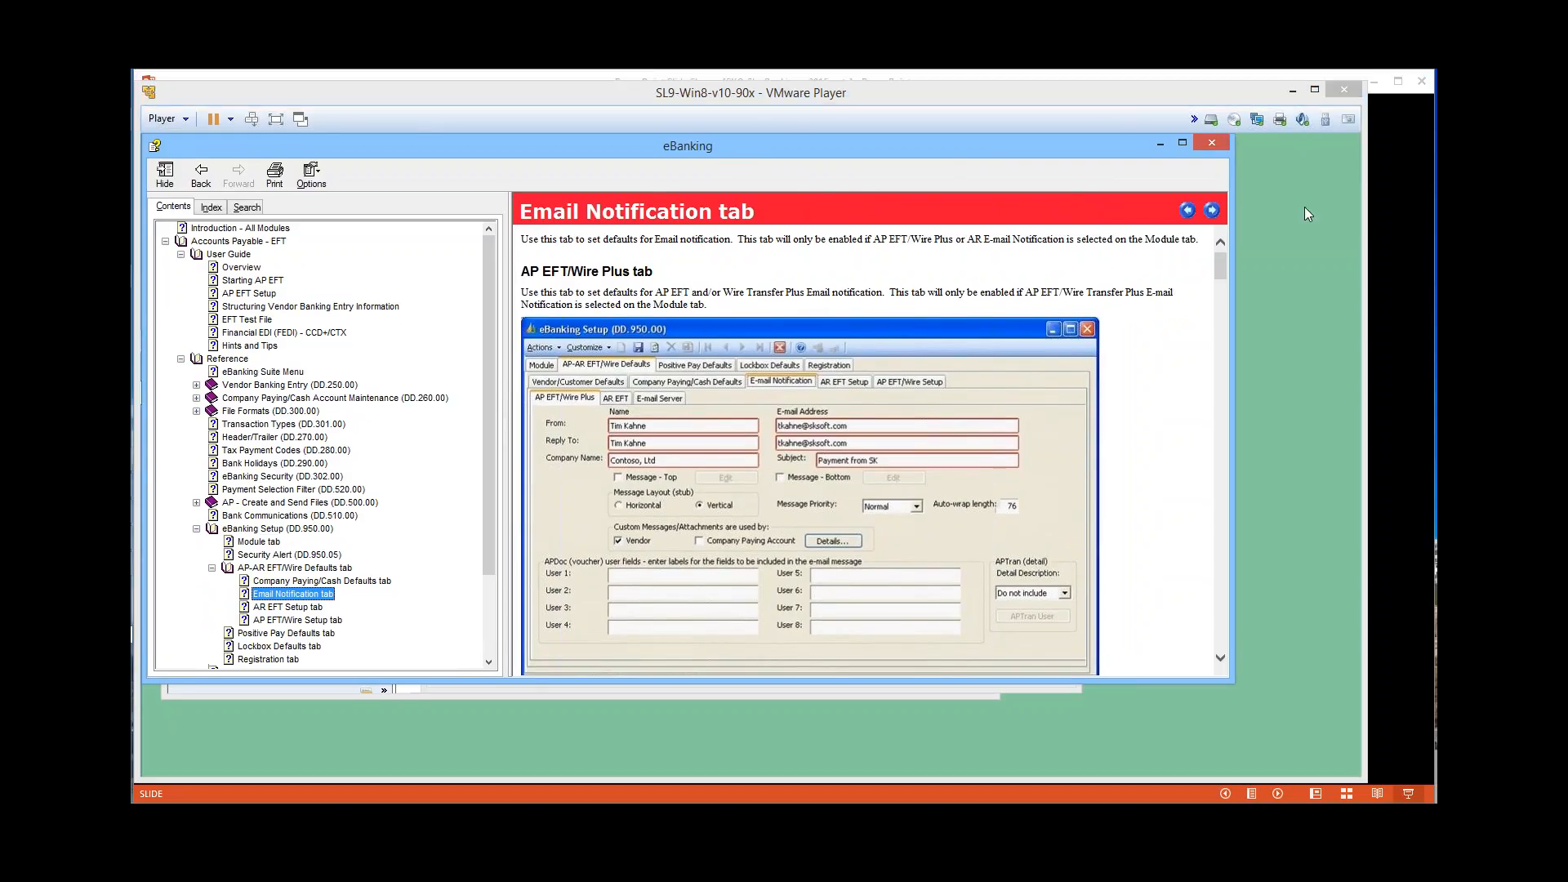
Close the eBanking help and the Vendor Banking Entry screen.
left_click(1305, 214)
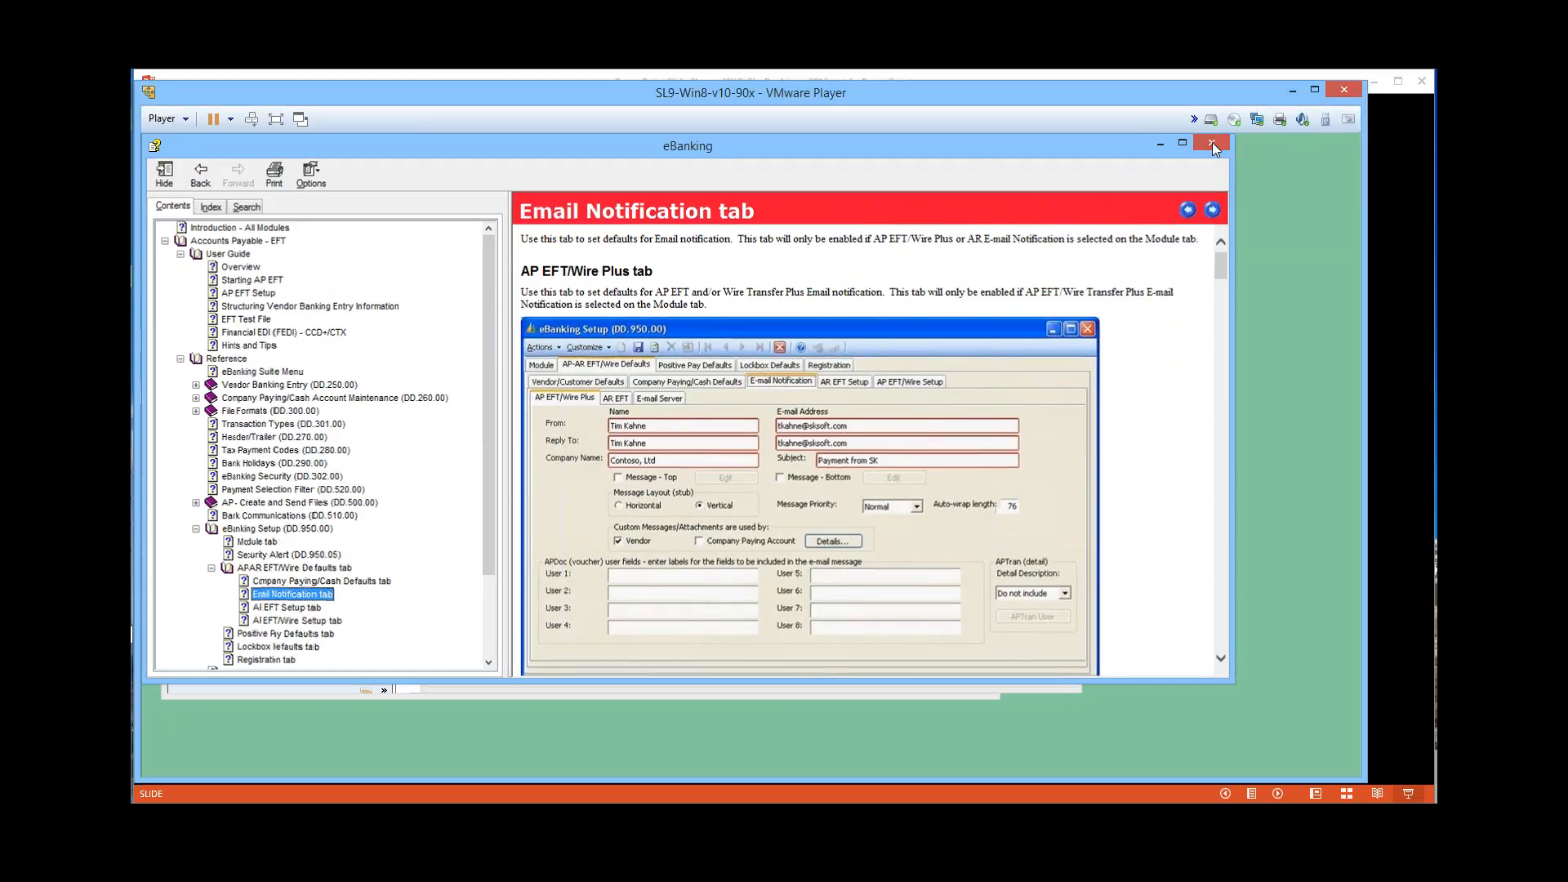
left_click(1212, 142)
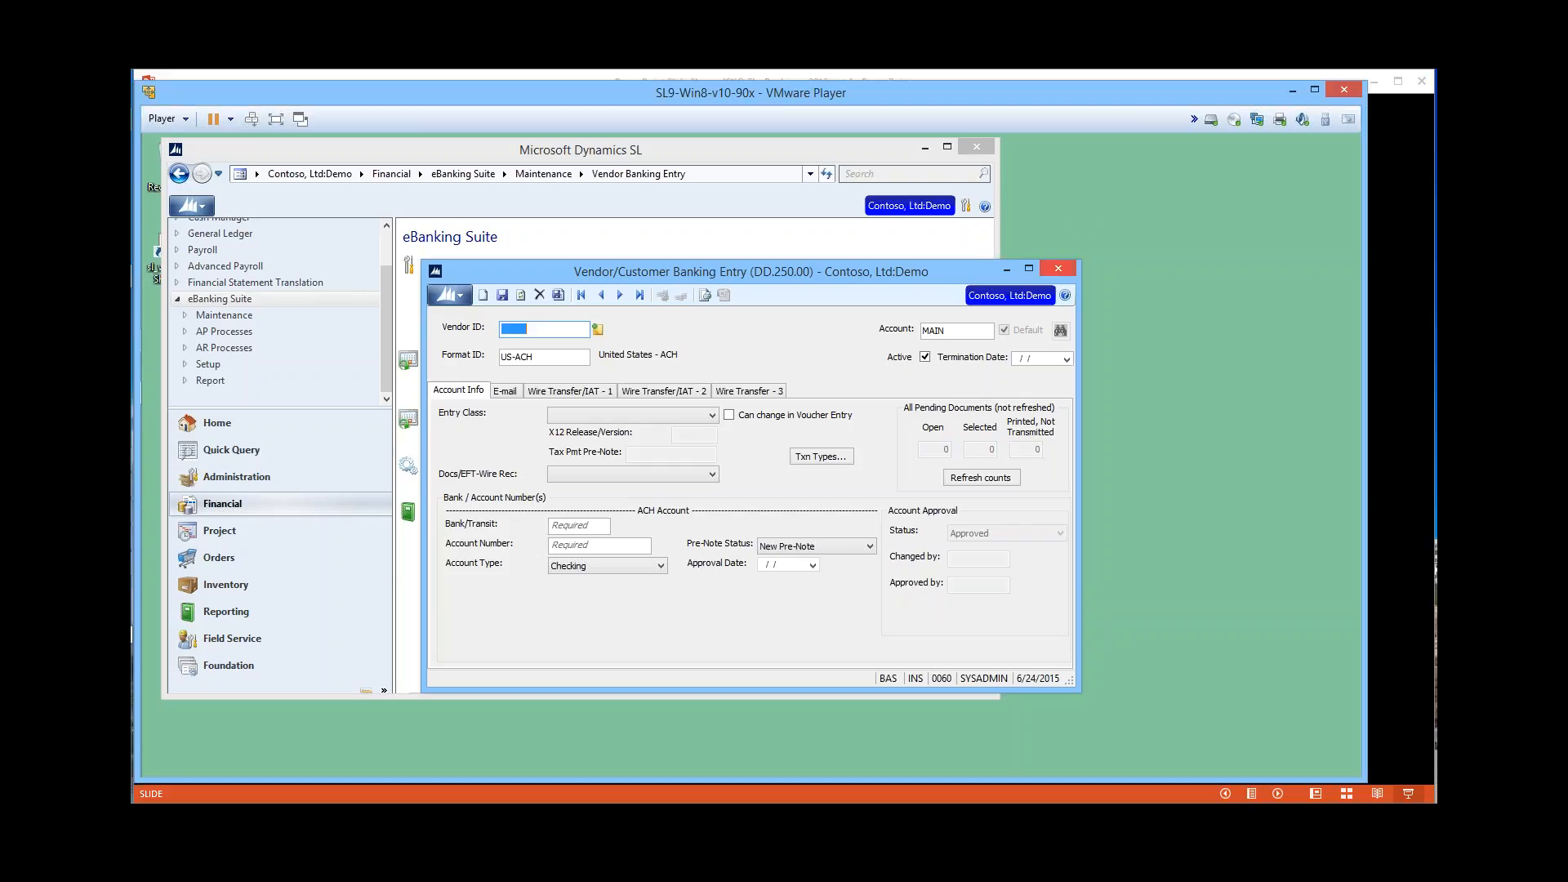
left_click(1057, 267)
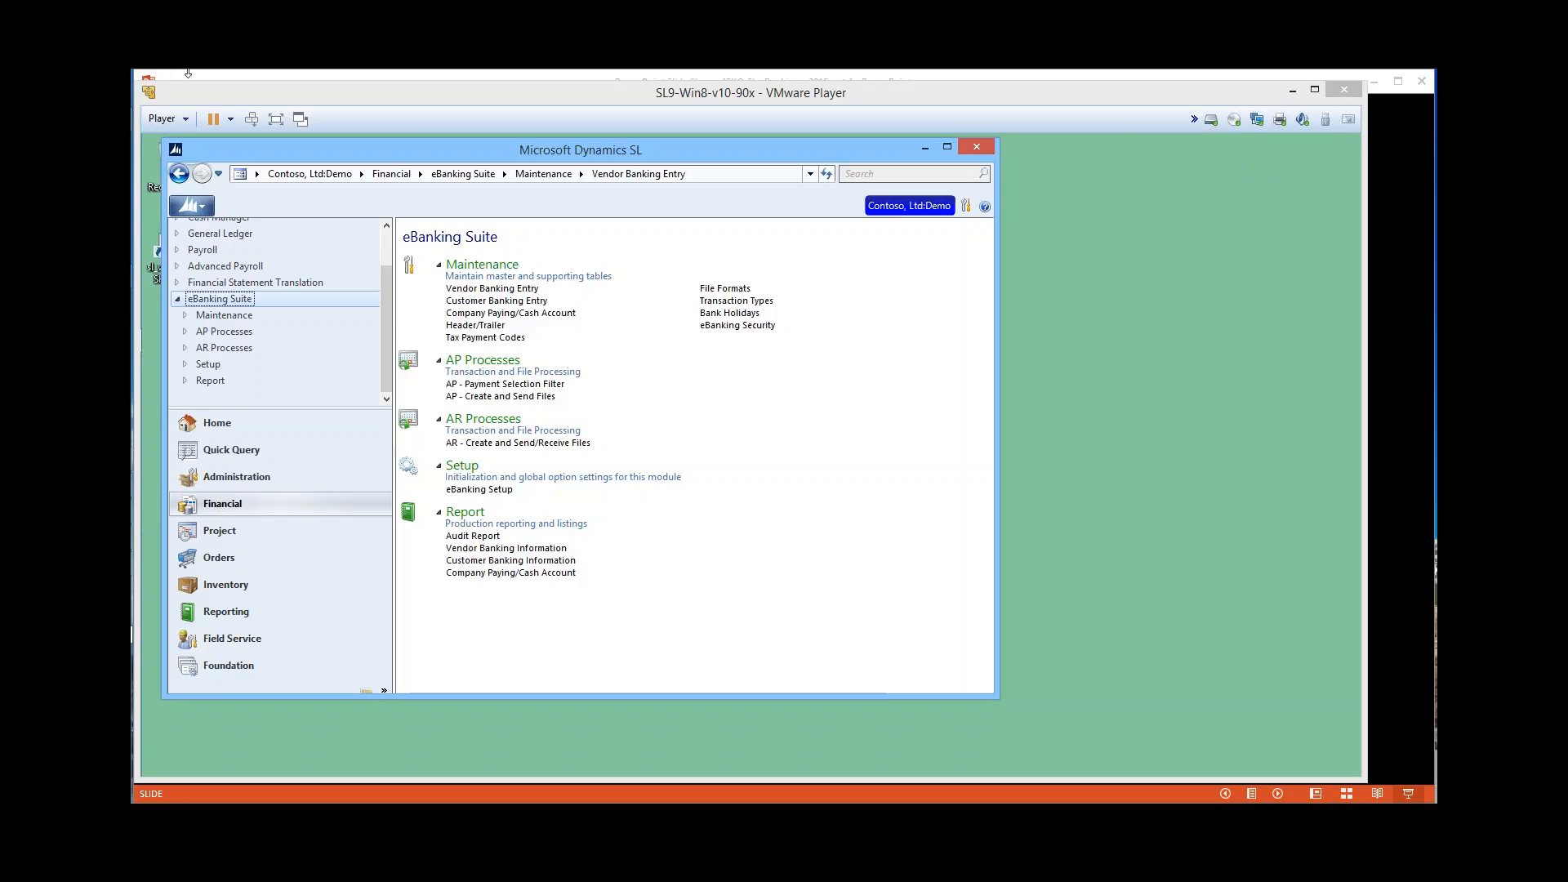
Switch to the web browser, open sksoft.com in a new tab and show the site's product list.
left_click(160, 119)
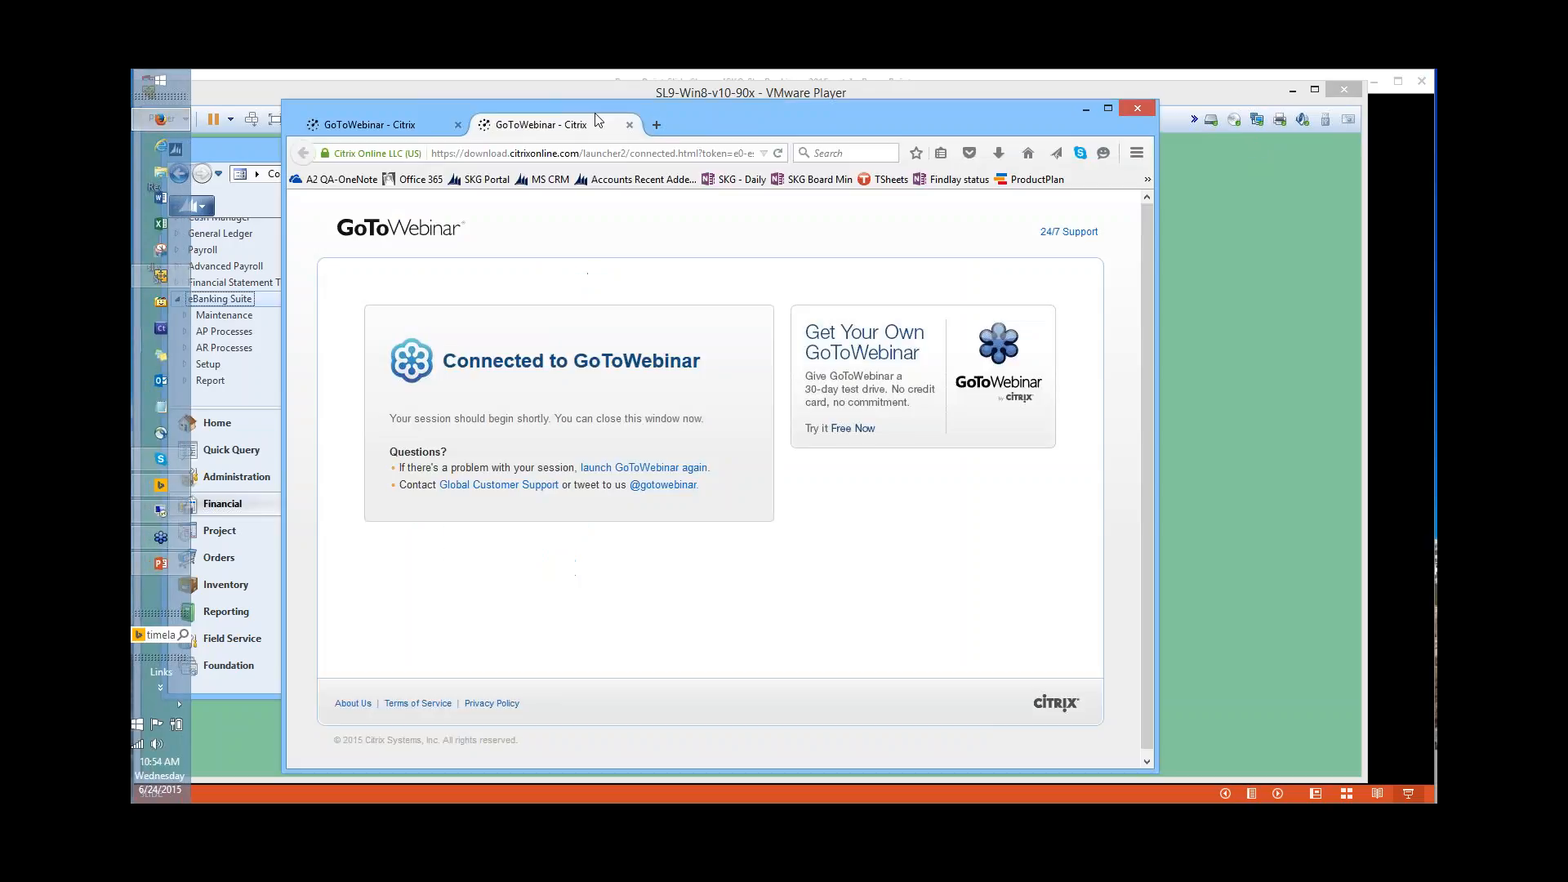
left_click(659, 122)
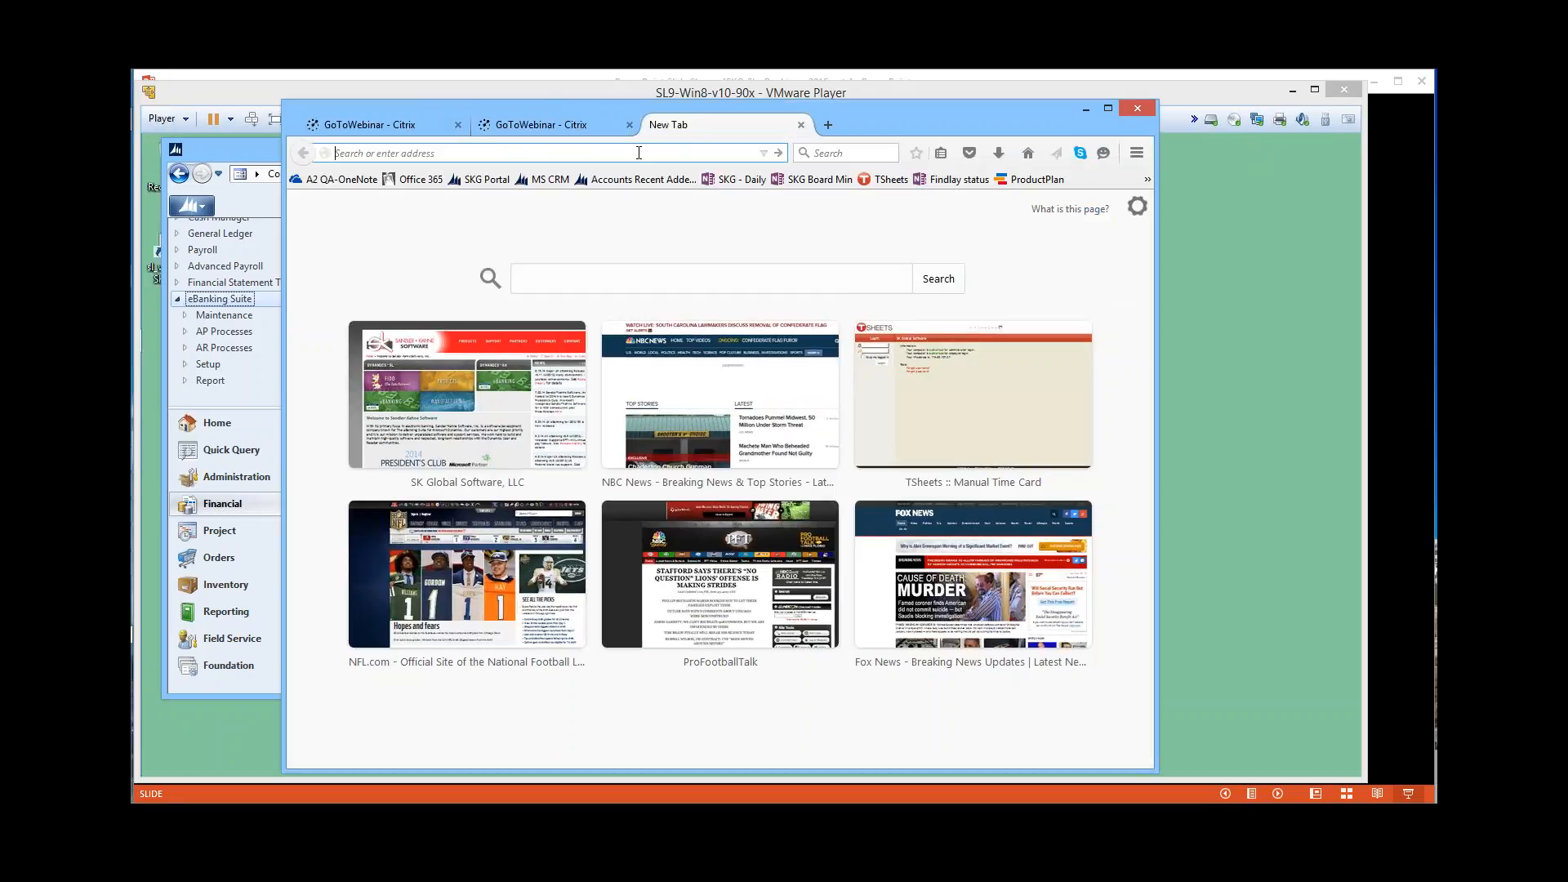
type("sksoft.com")
key("Return")
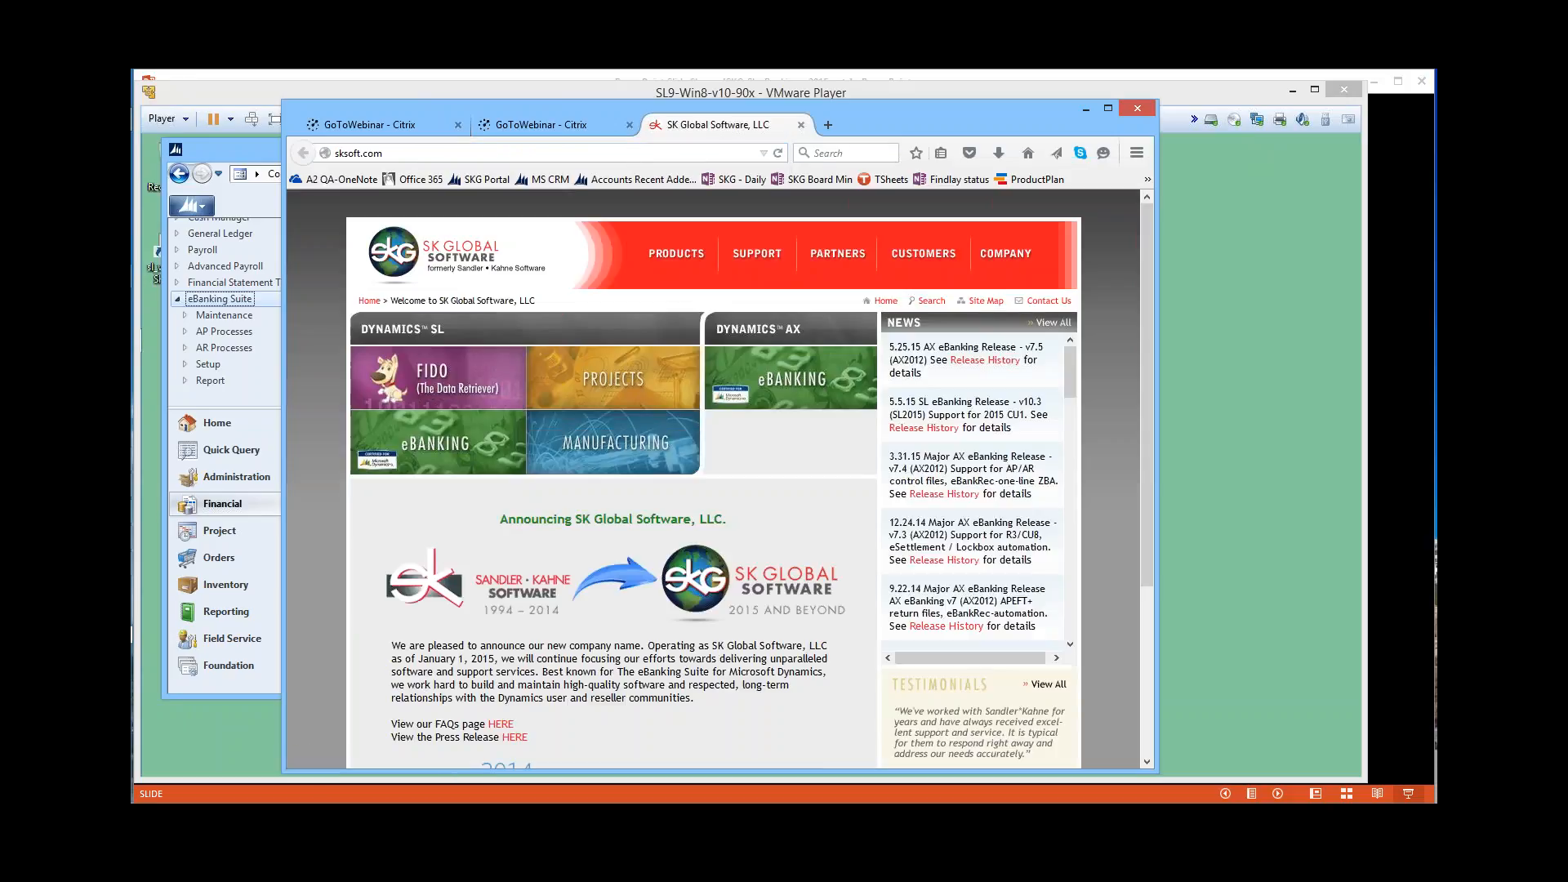
mouse_move(676, 253)
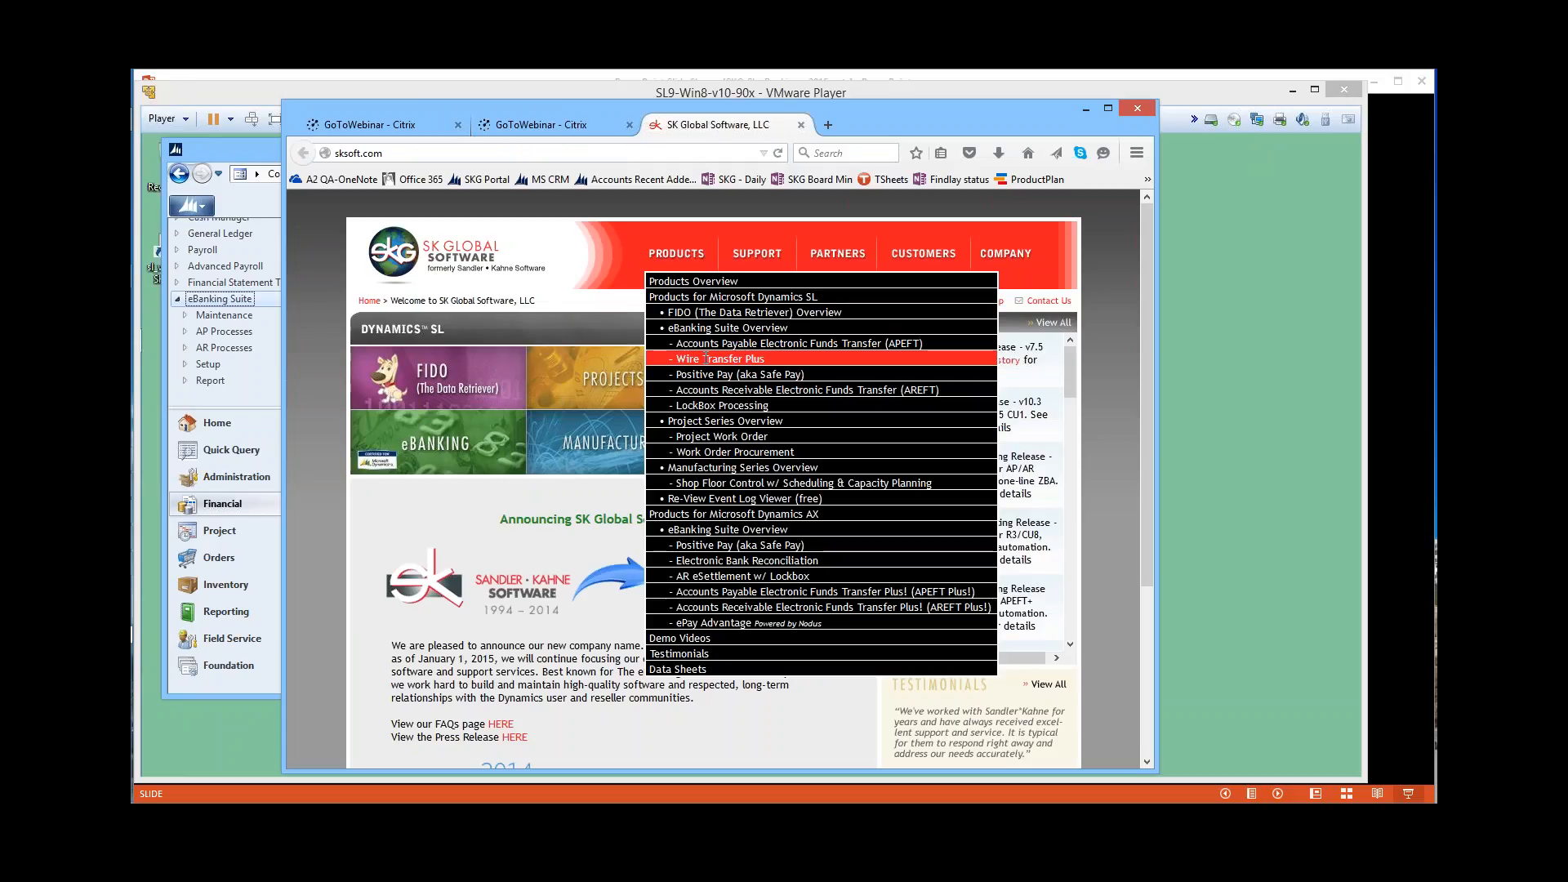
Open the Wire Transfer Plus page for Dynamics SL and browse its Wire Transfer Plus Formats list.
left_click(704, 360)
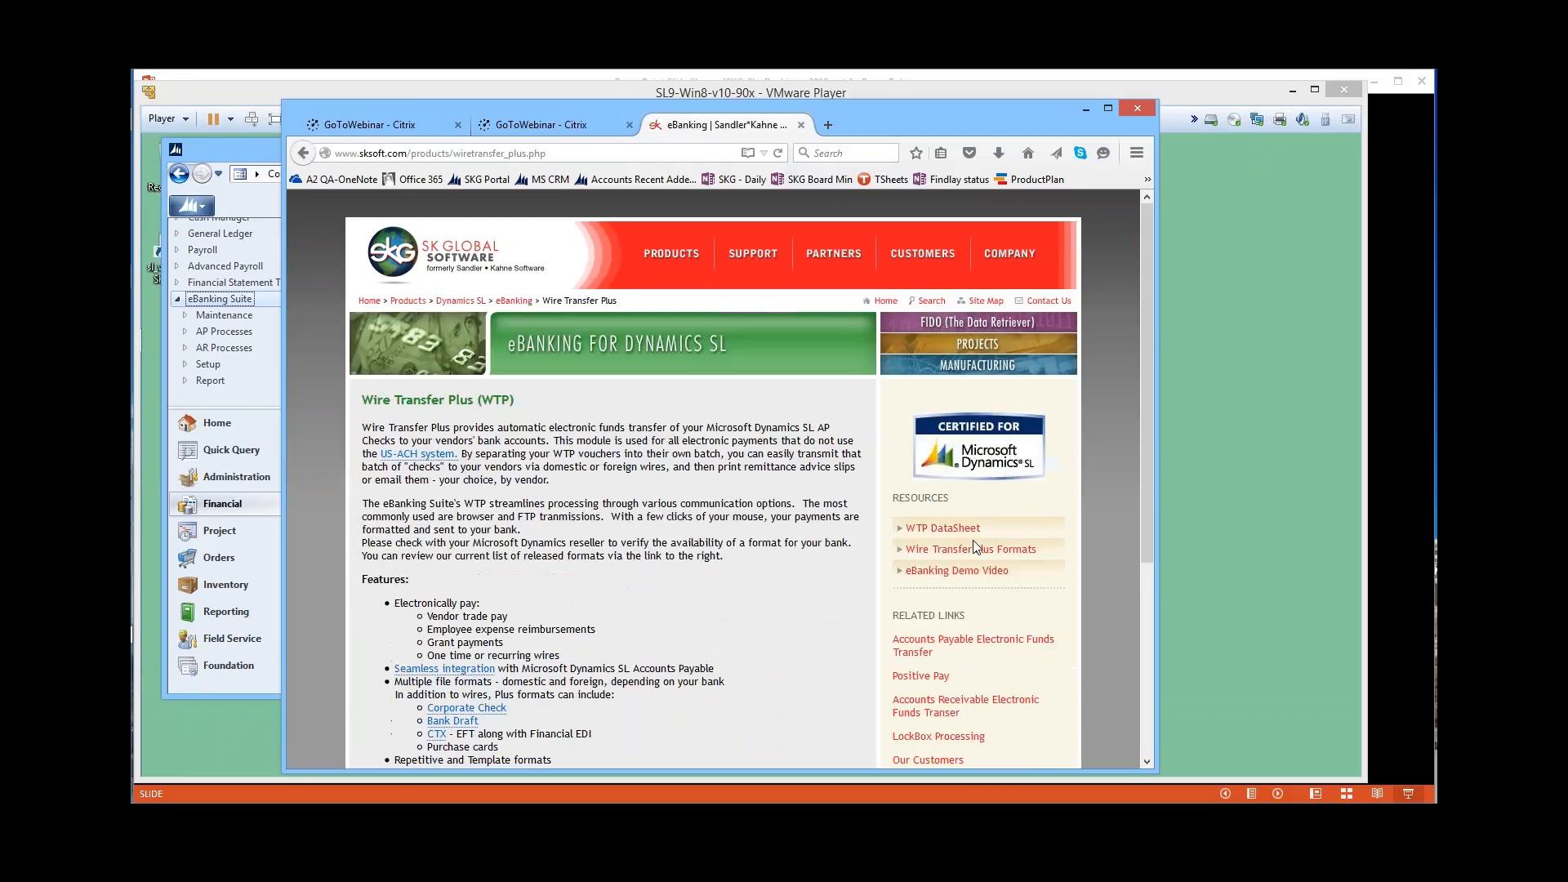
left_click(980, 548)
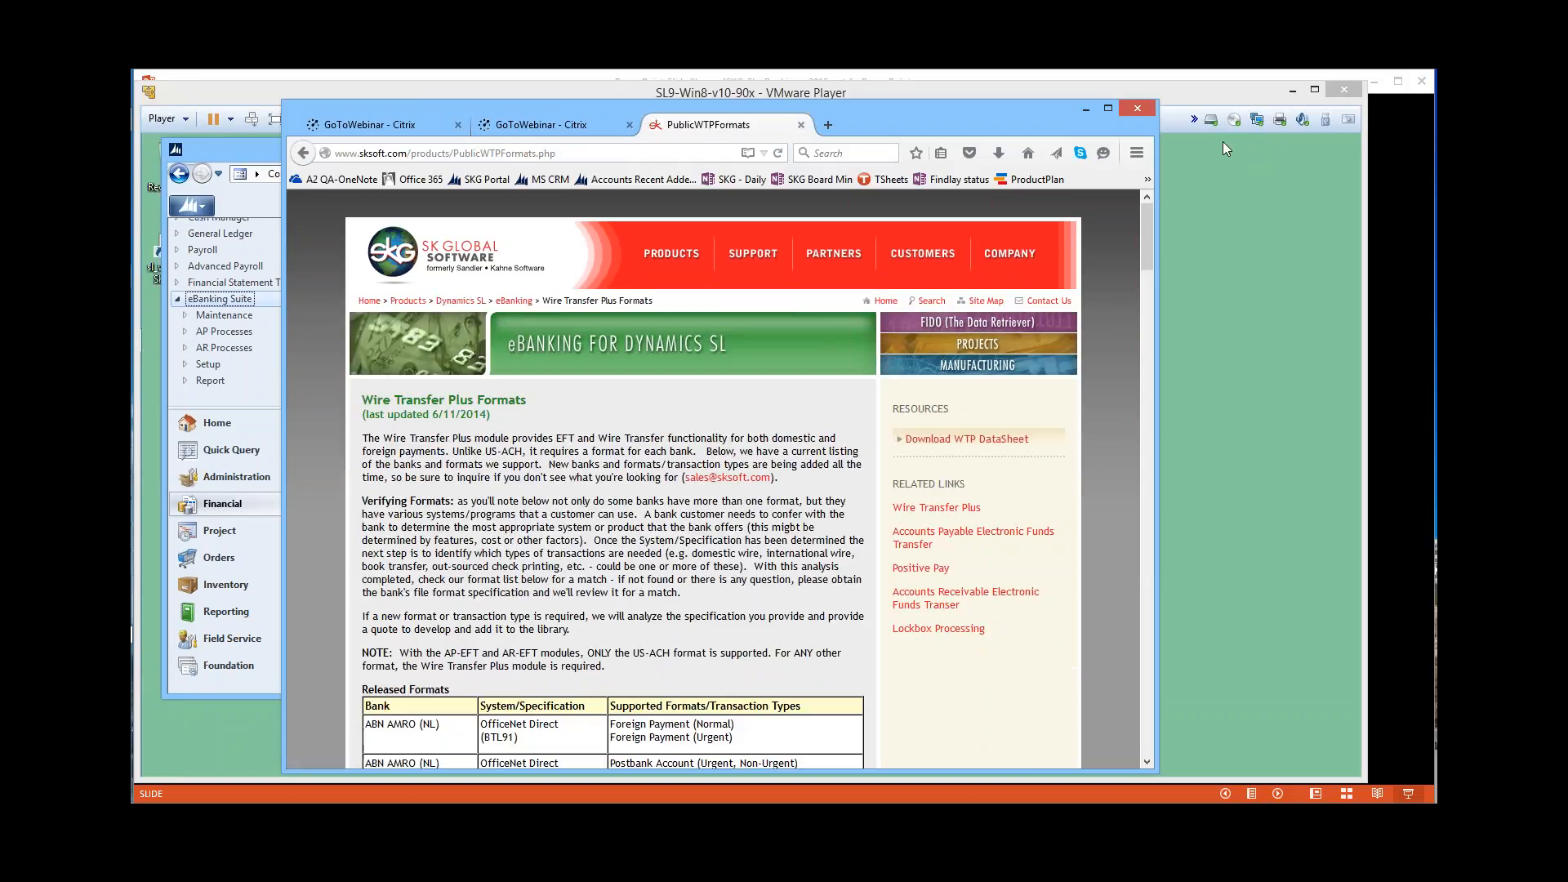
left_click(1278, 147)
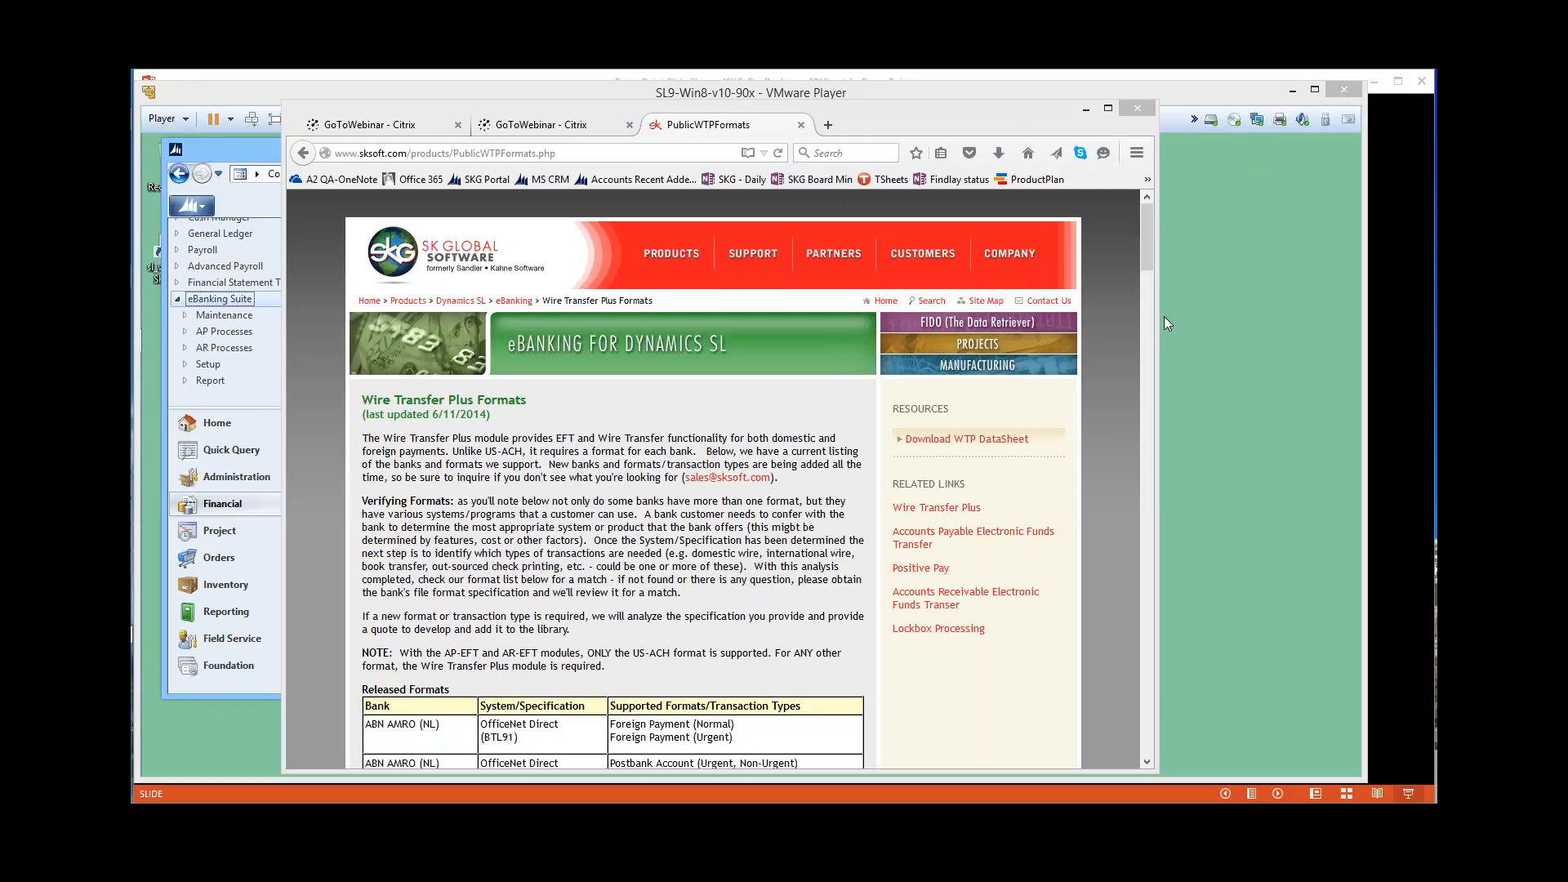
left_click(1148, 258)
left_click_drag(1148, 265, 1151, 395)
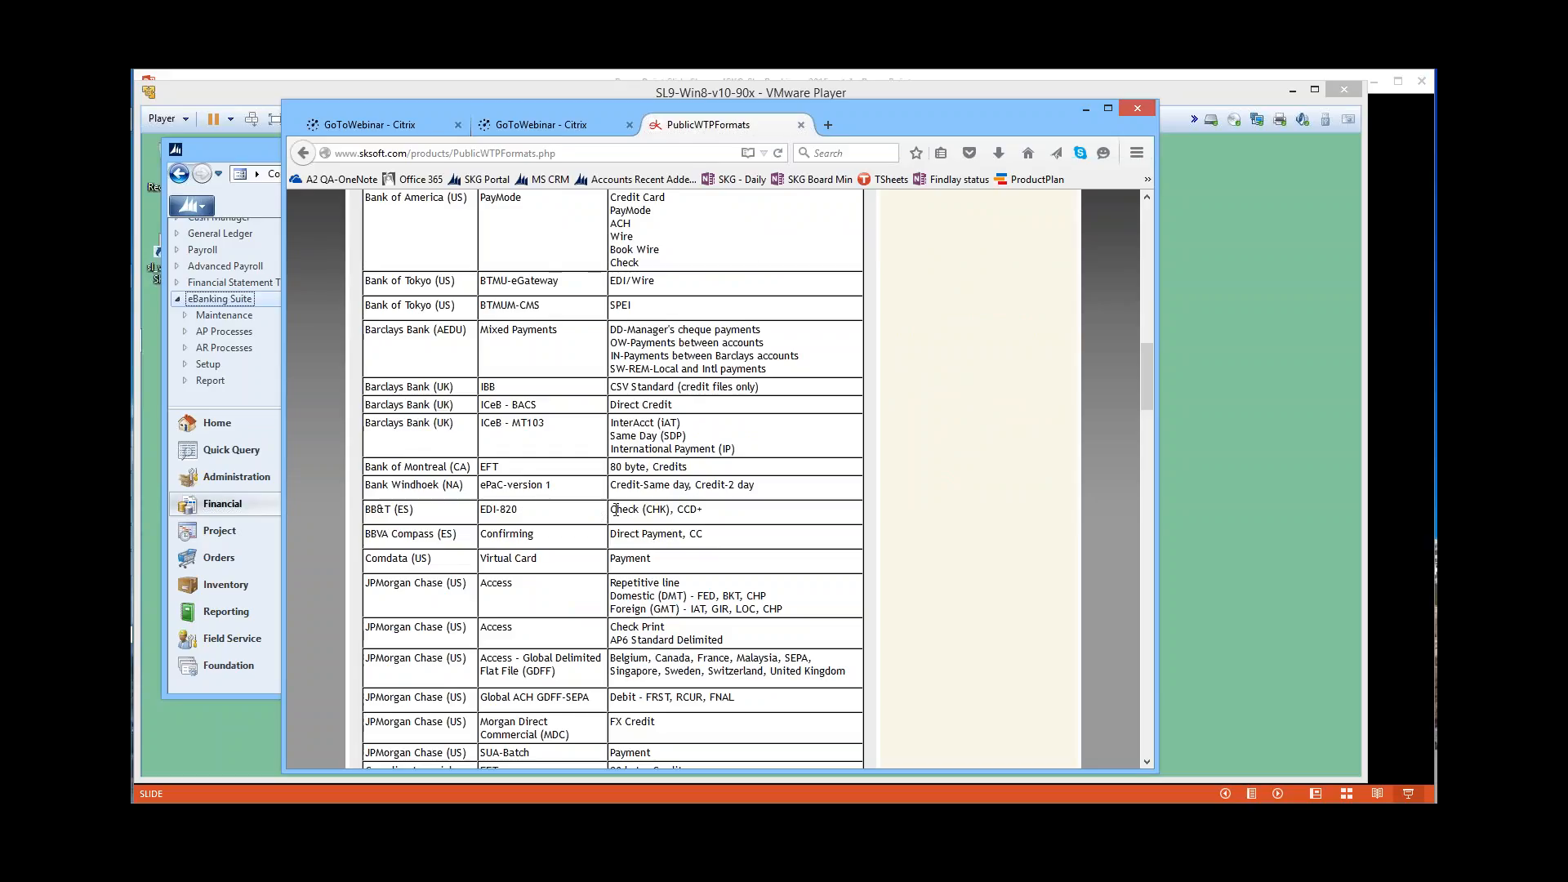
Highlight the BB&T (ES) supported transaction types and the ACH (CA) row in the Released Formats table.
left_click_drag(611, 510, 705, 508)
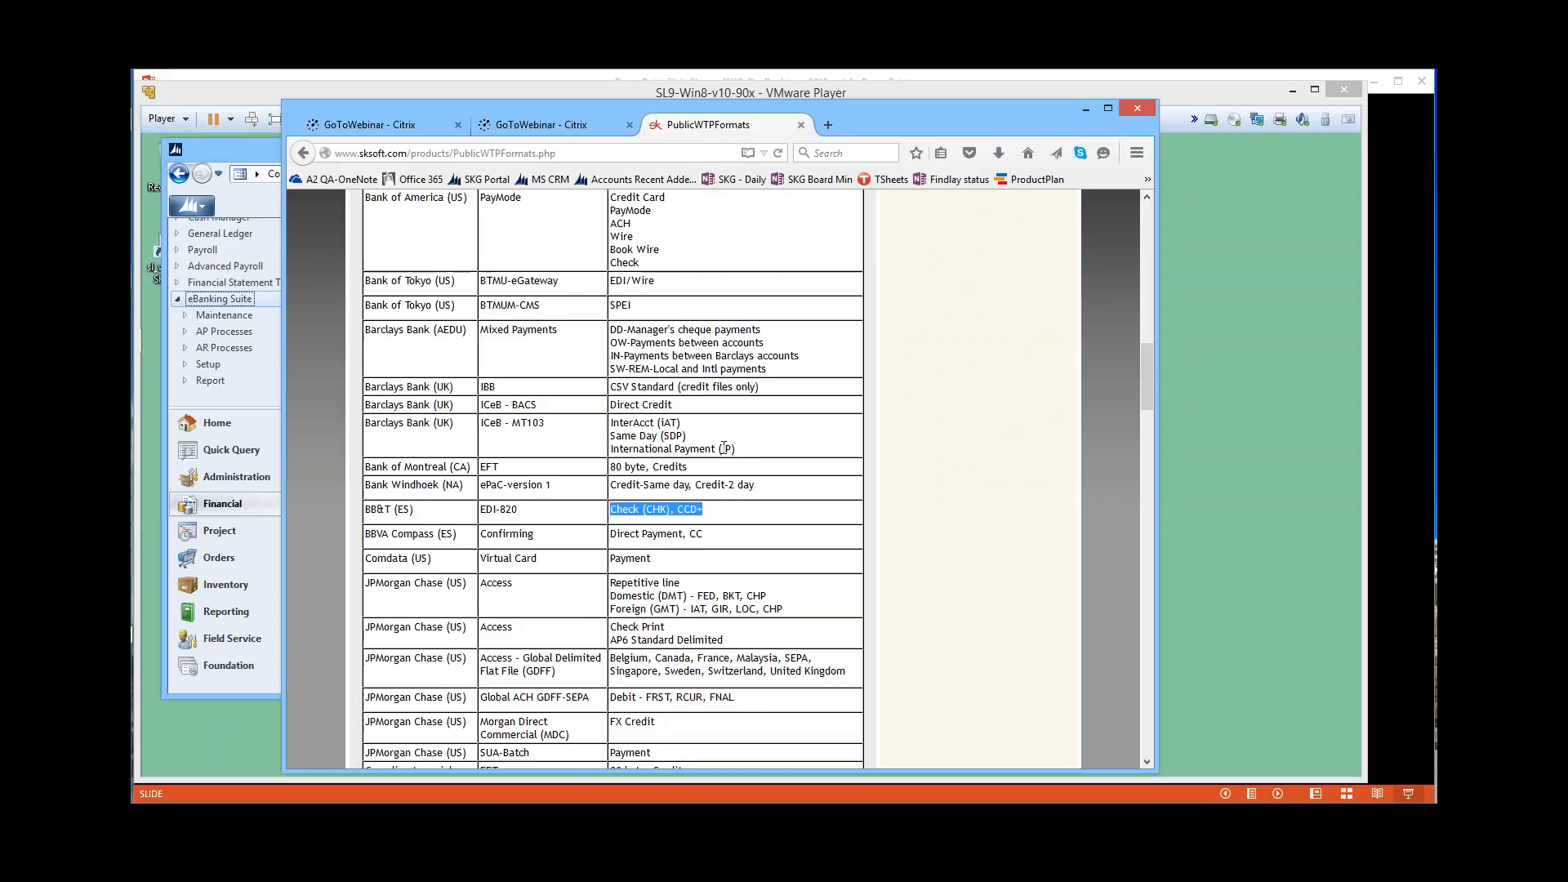
left_click_drag(1137, 405, 1143, 293)
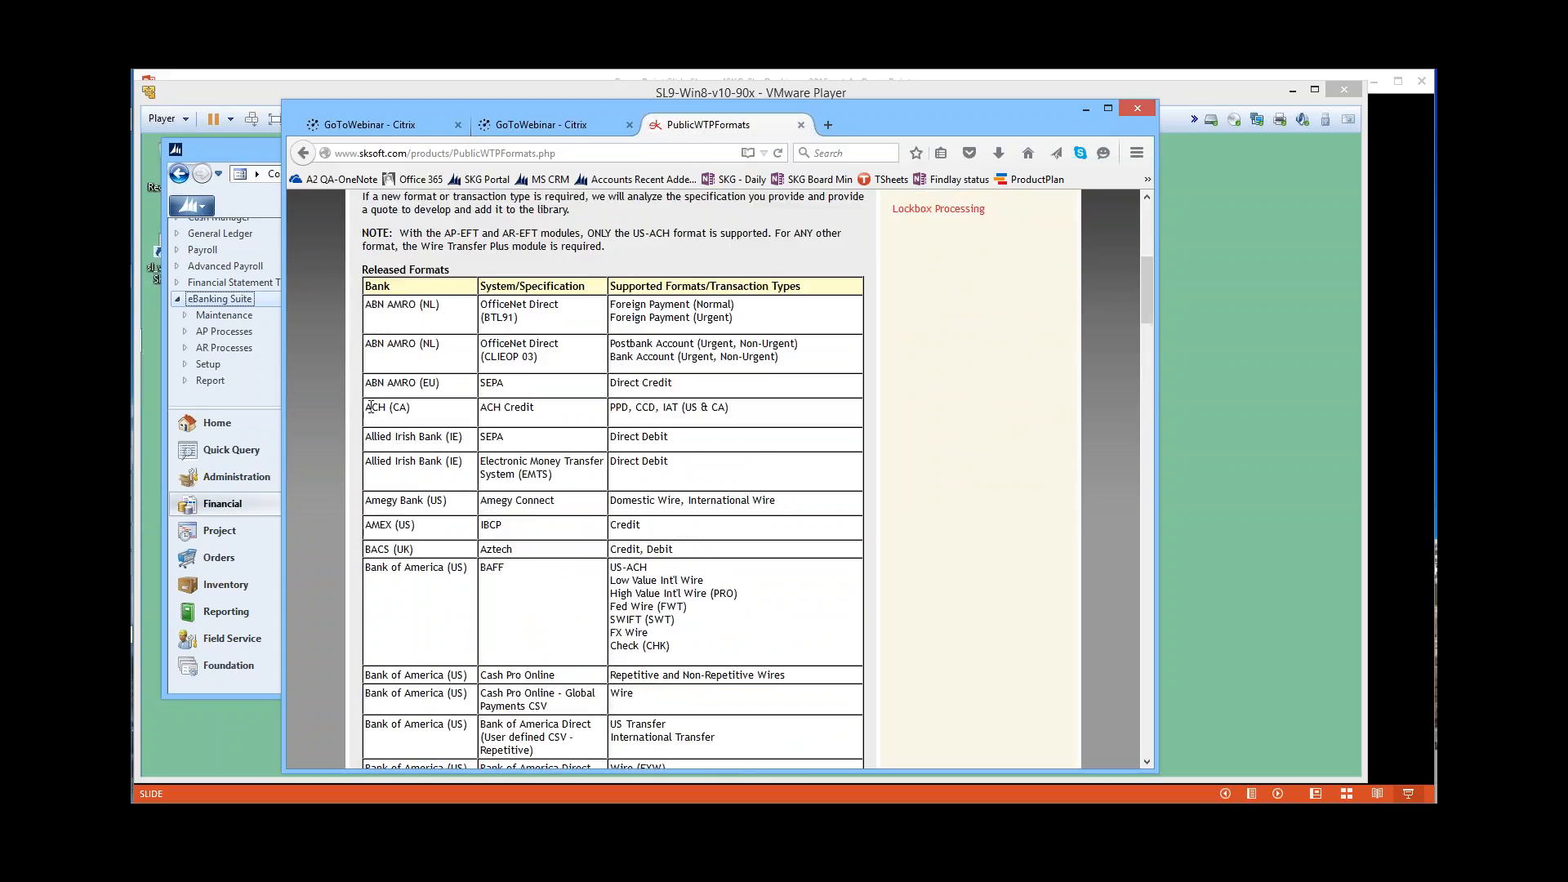
left_click_drag(370, 408, 790, 419)
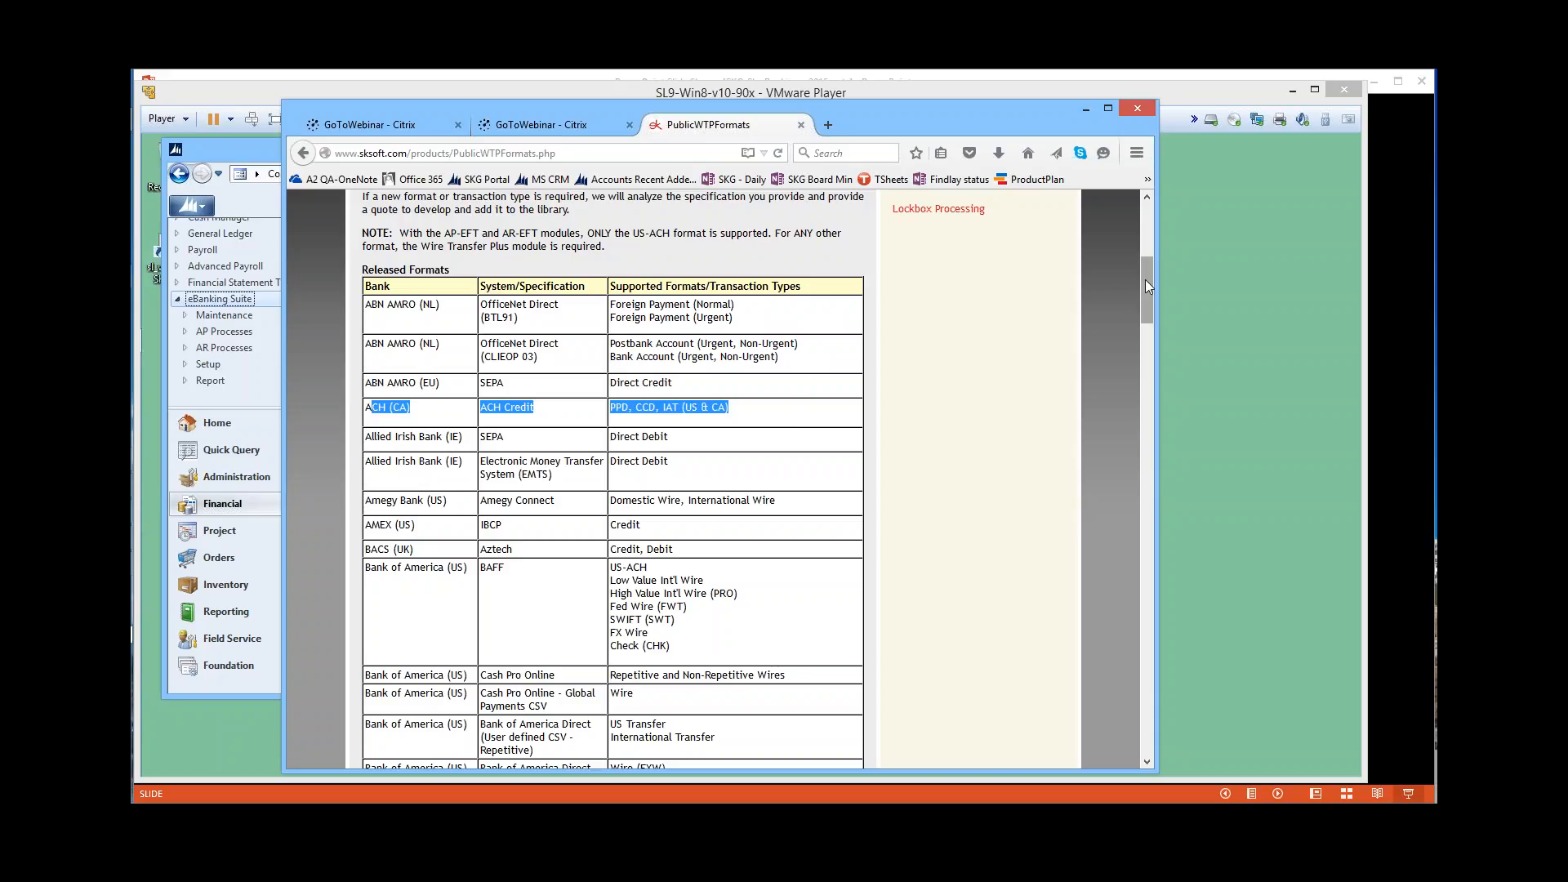
left_click_drag(1145, 279, 1145, 227)
Open the Positive Pay page for Dynamics SL and highlight Branch Banking & Trust Company (BB&T) in its supported formats.
mouse_move(671, 254)
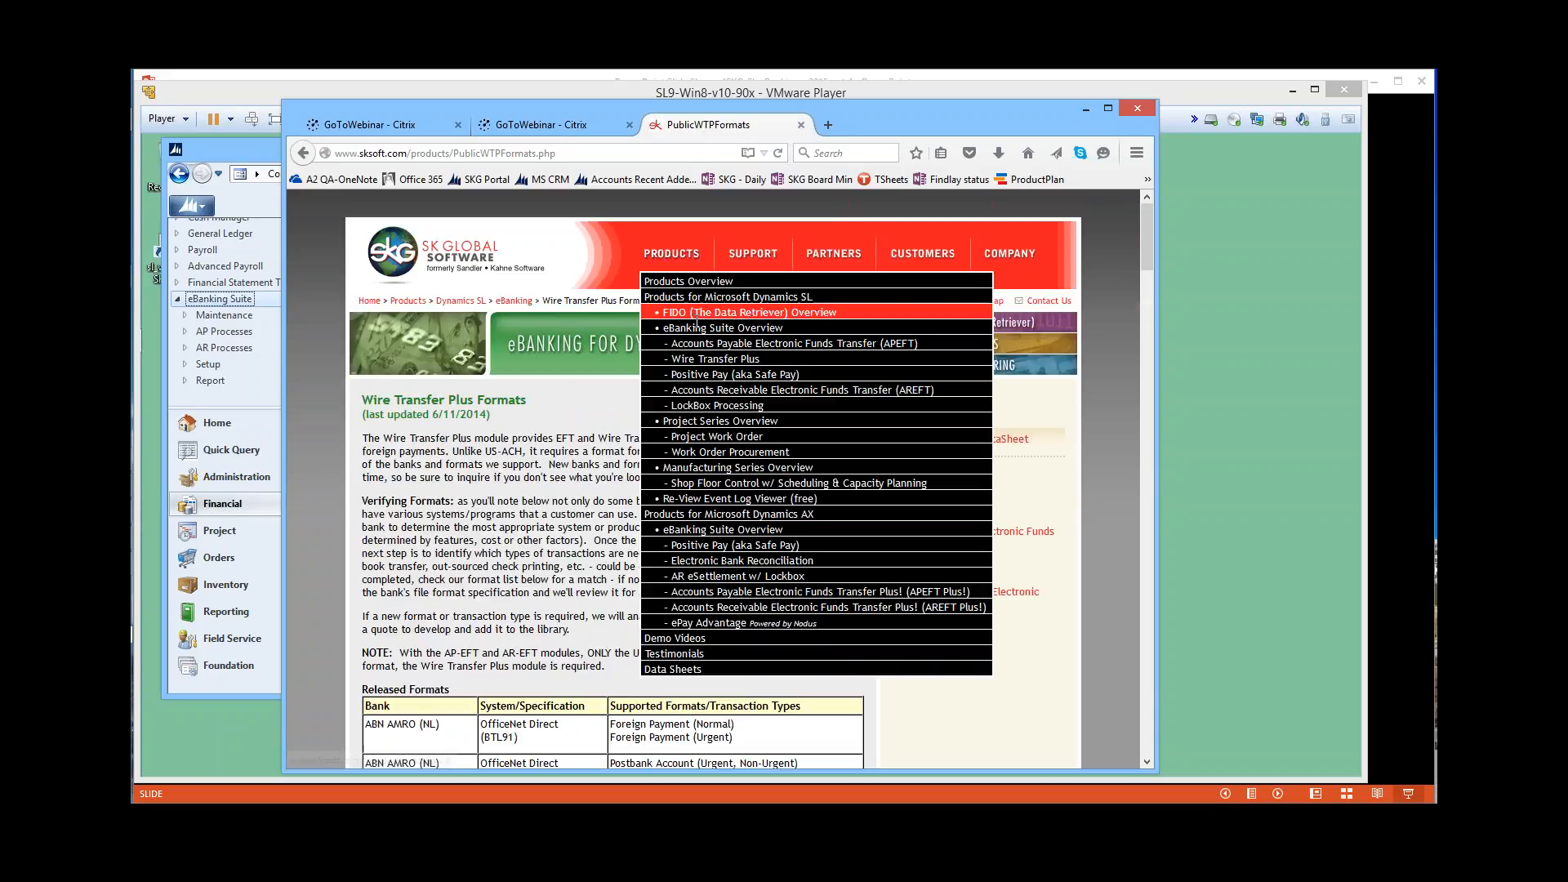
left_click(699, 374)
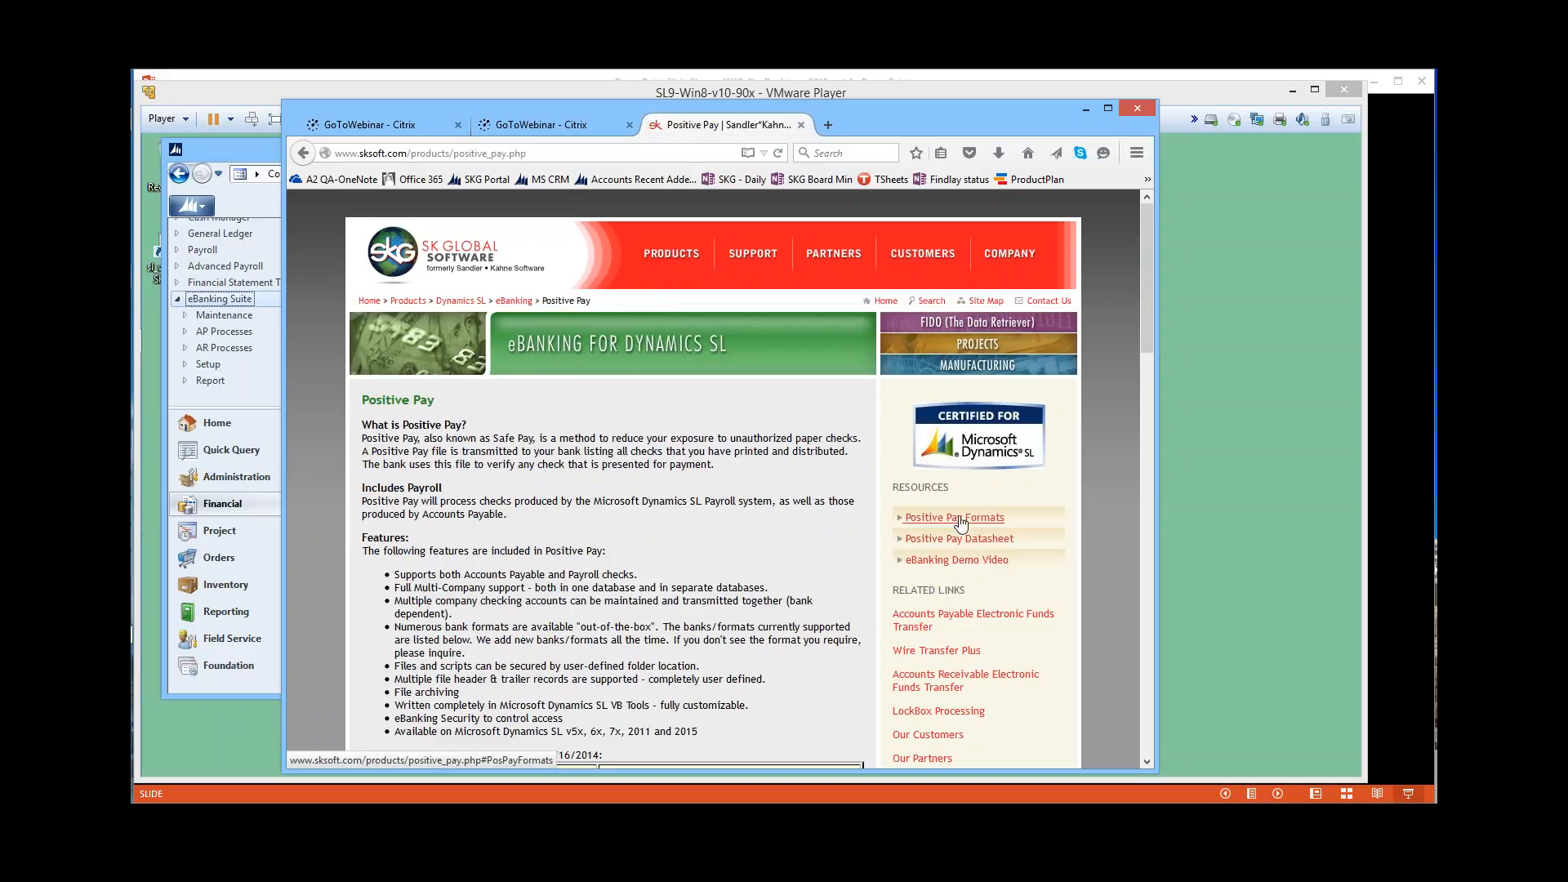
left_click(953, 517)
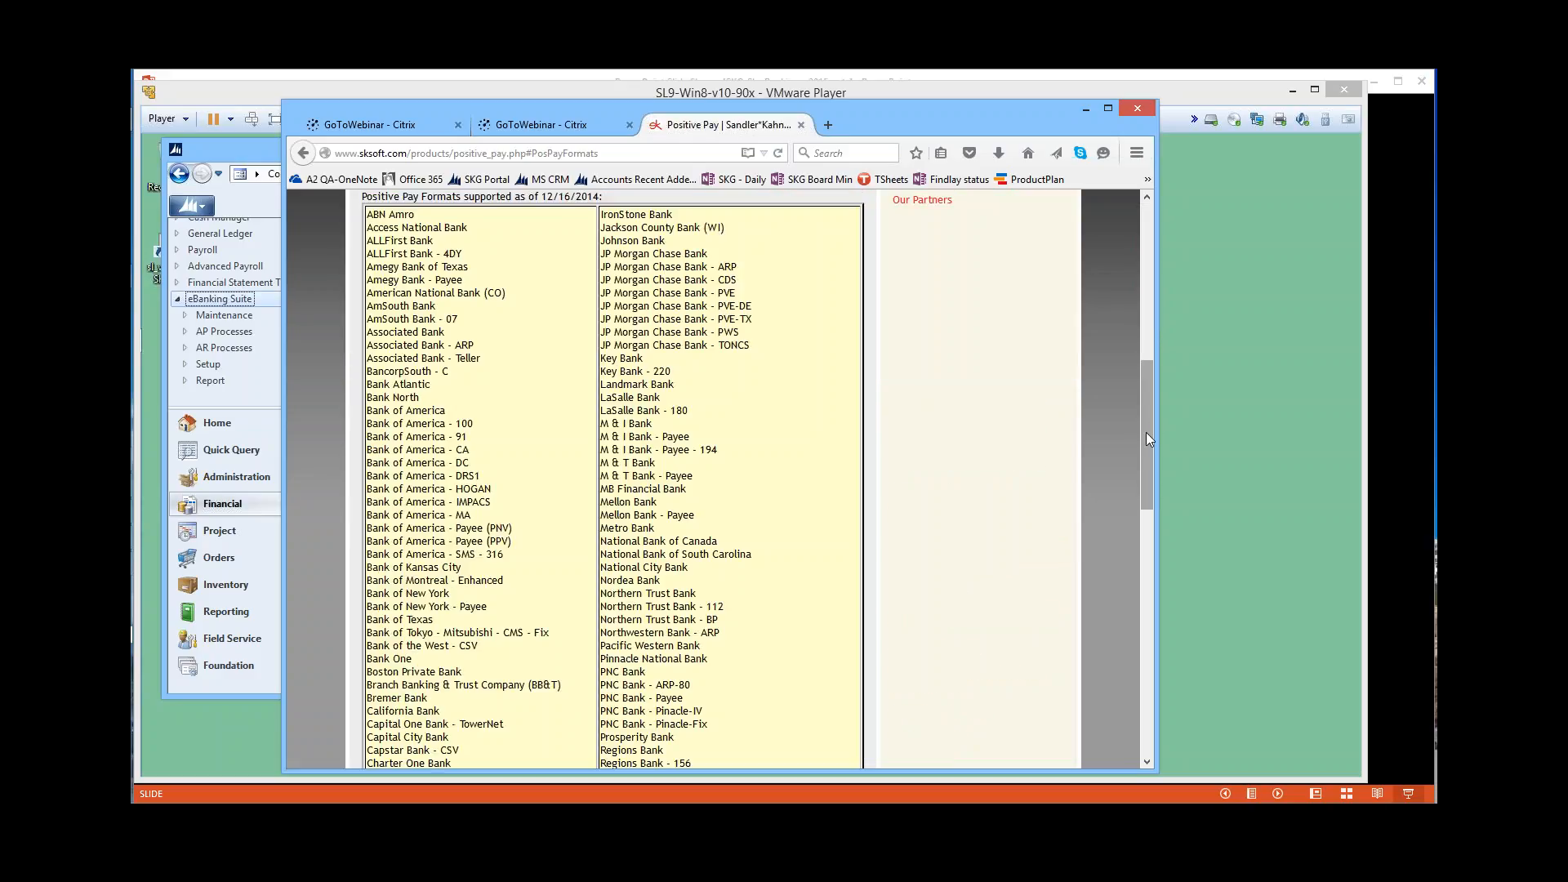
left_click_drag(1145, 433, 1144, 470)
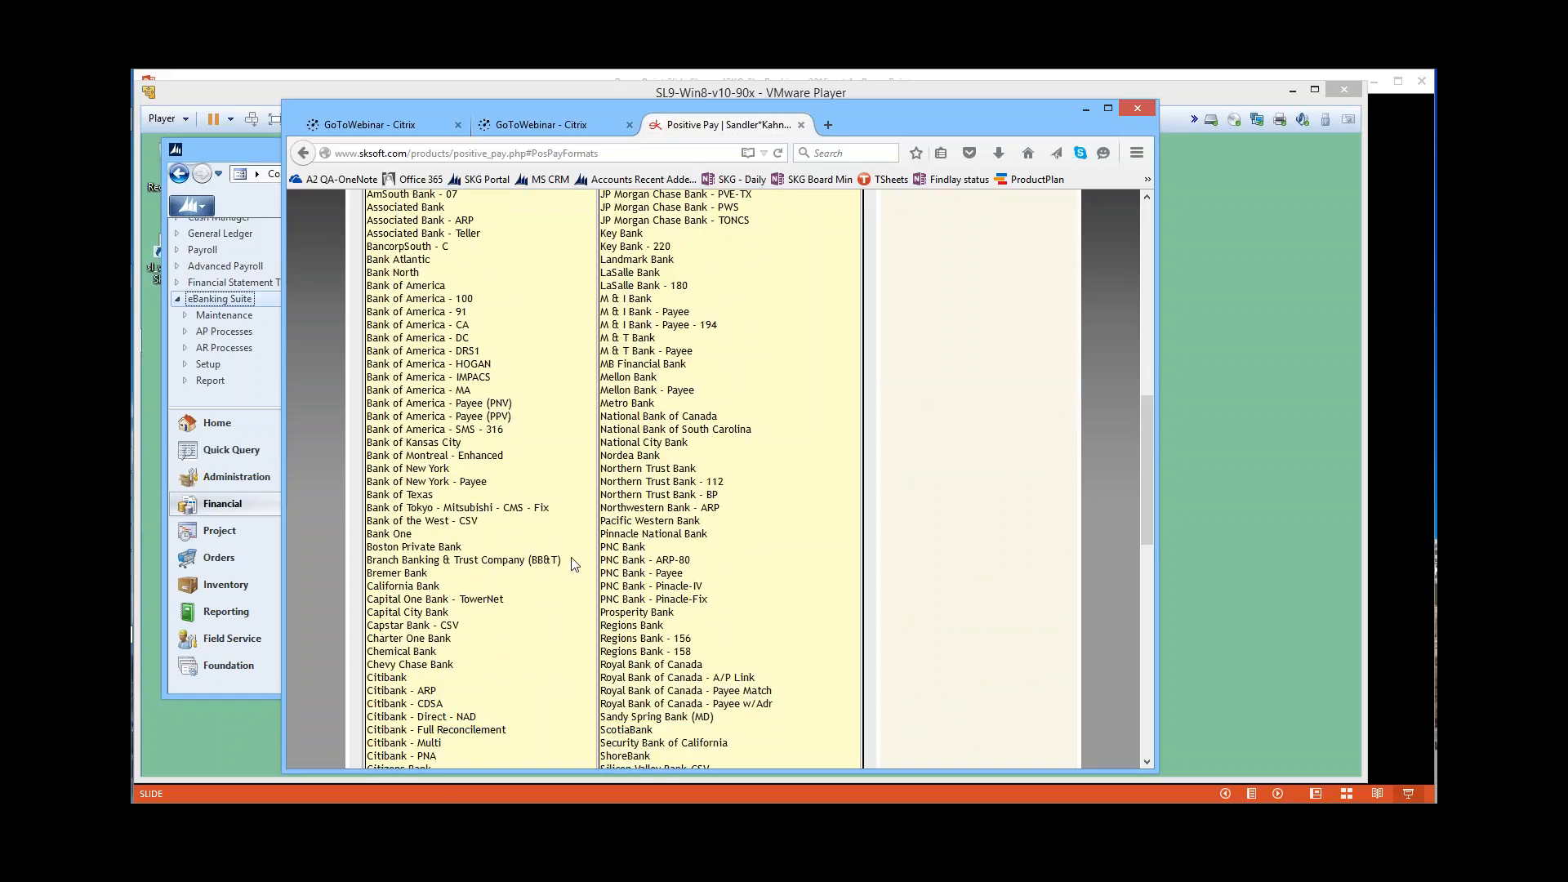
left_click_drag(573, 562, 365, 562)
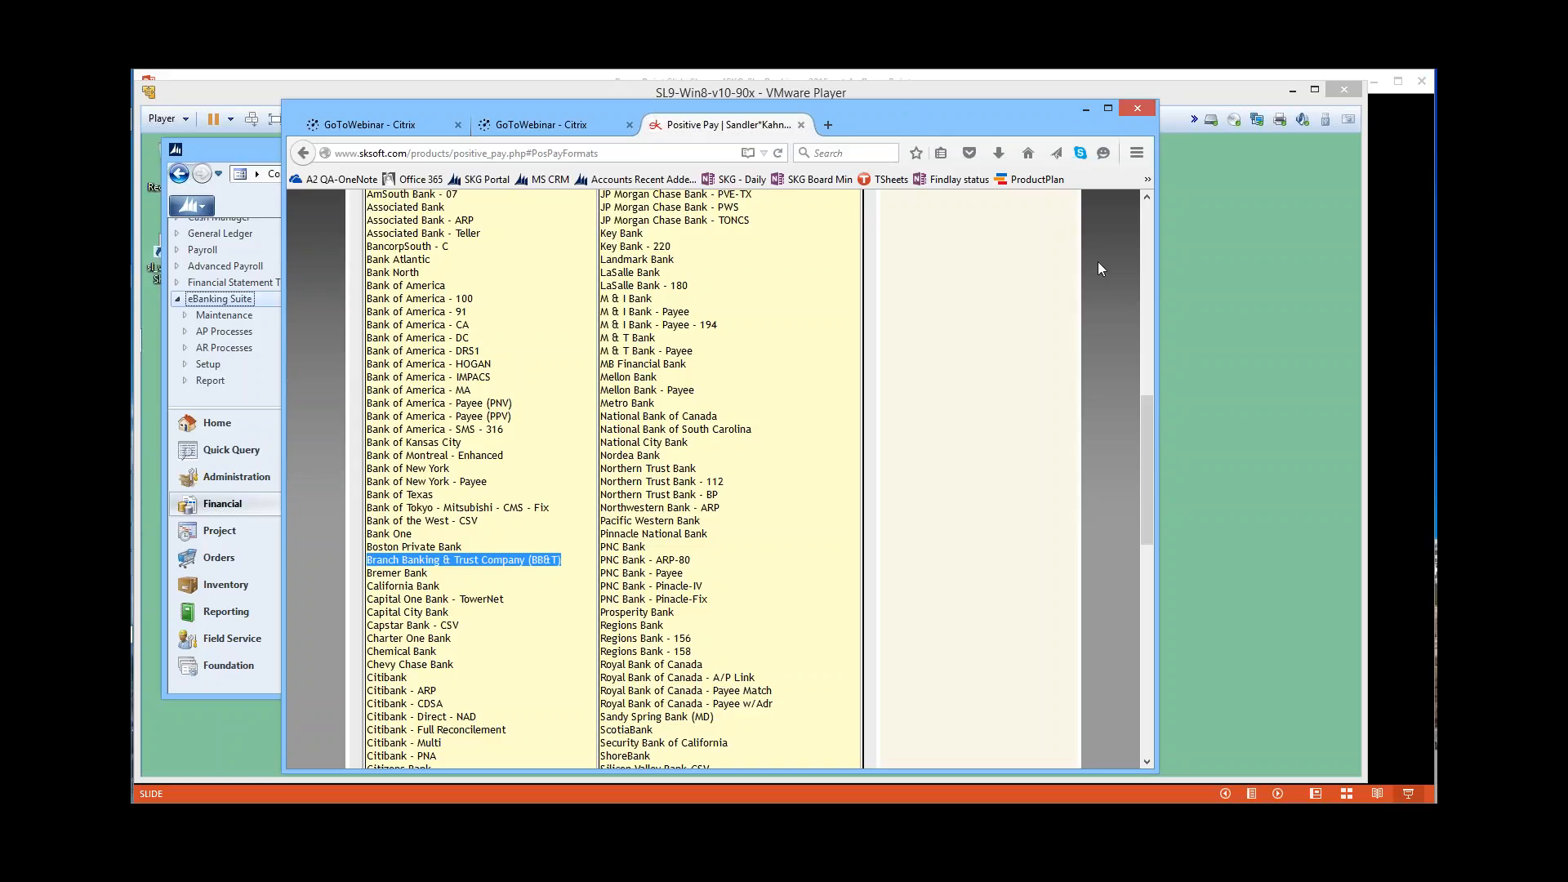
Show the site's product list again from the Positive Pay page.
left_click_drag(1145, 425, 1151, 236)
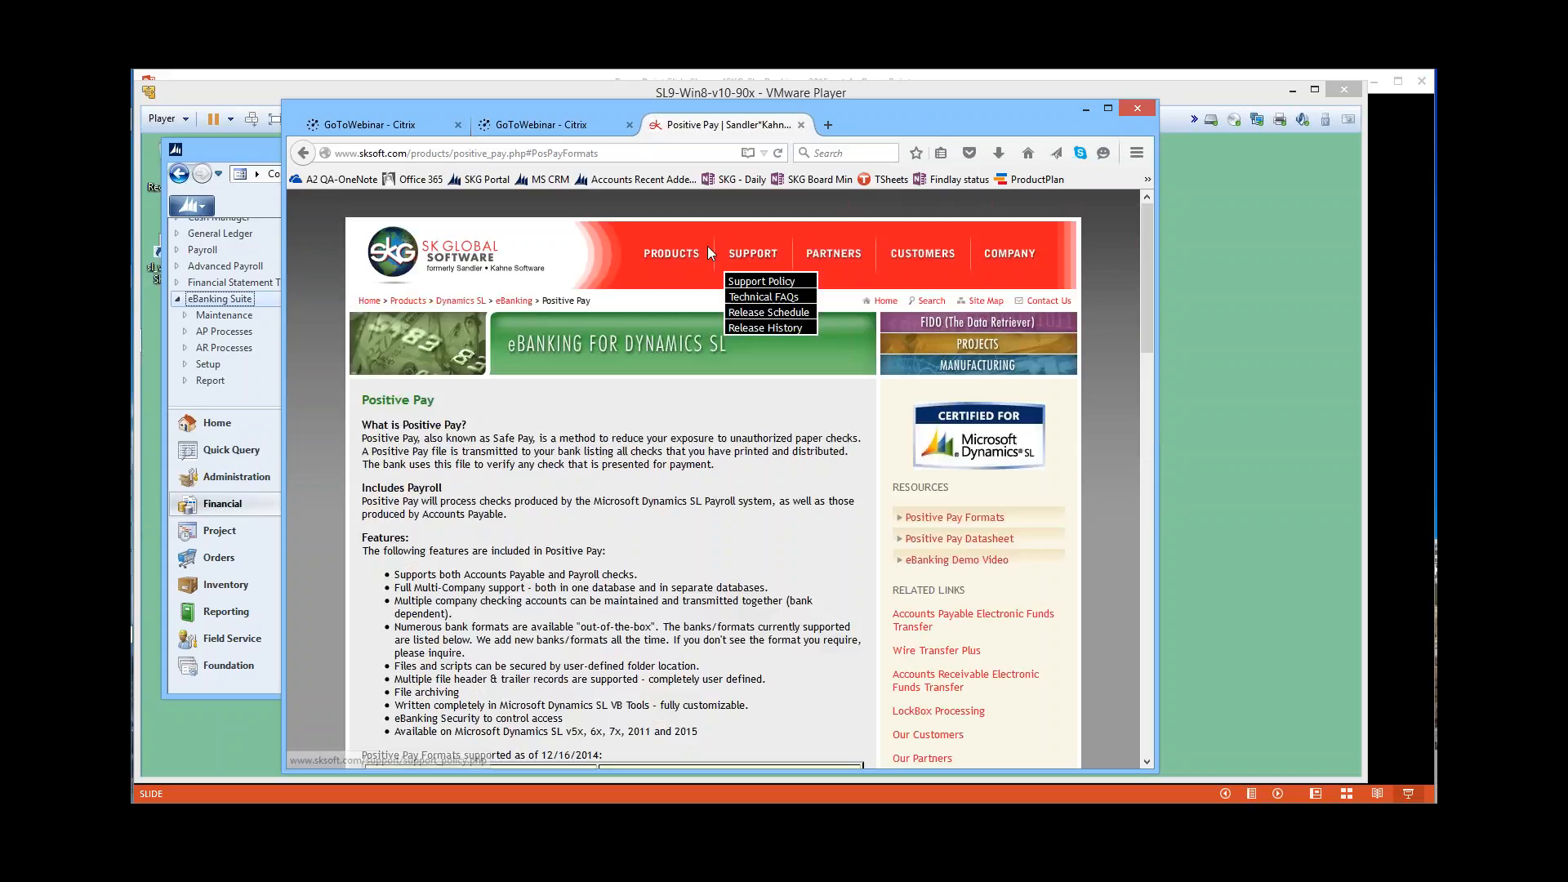
mouse_move(676, 255)
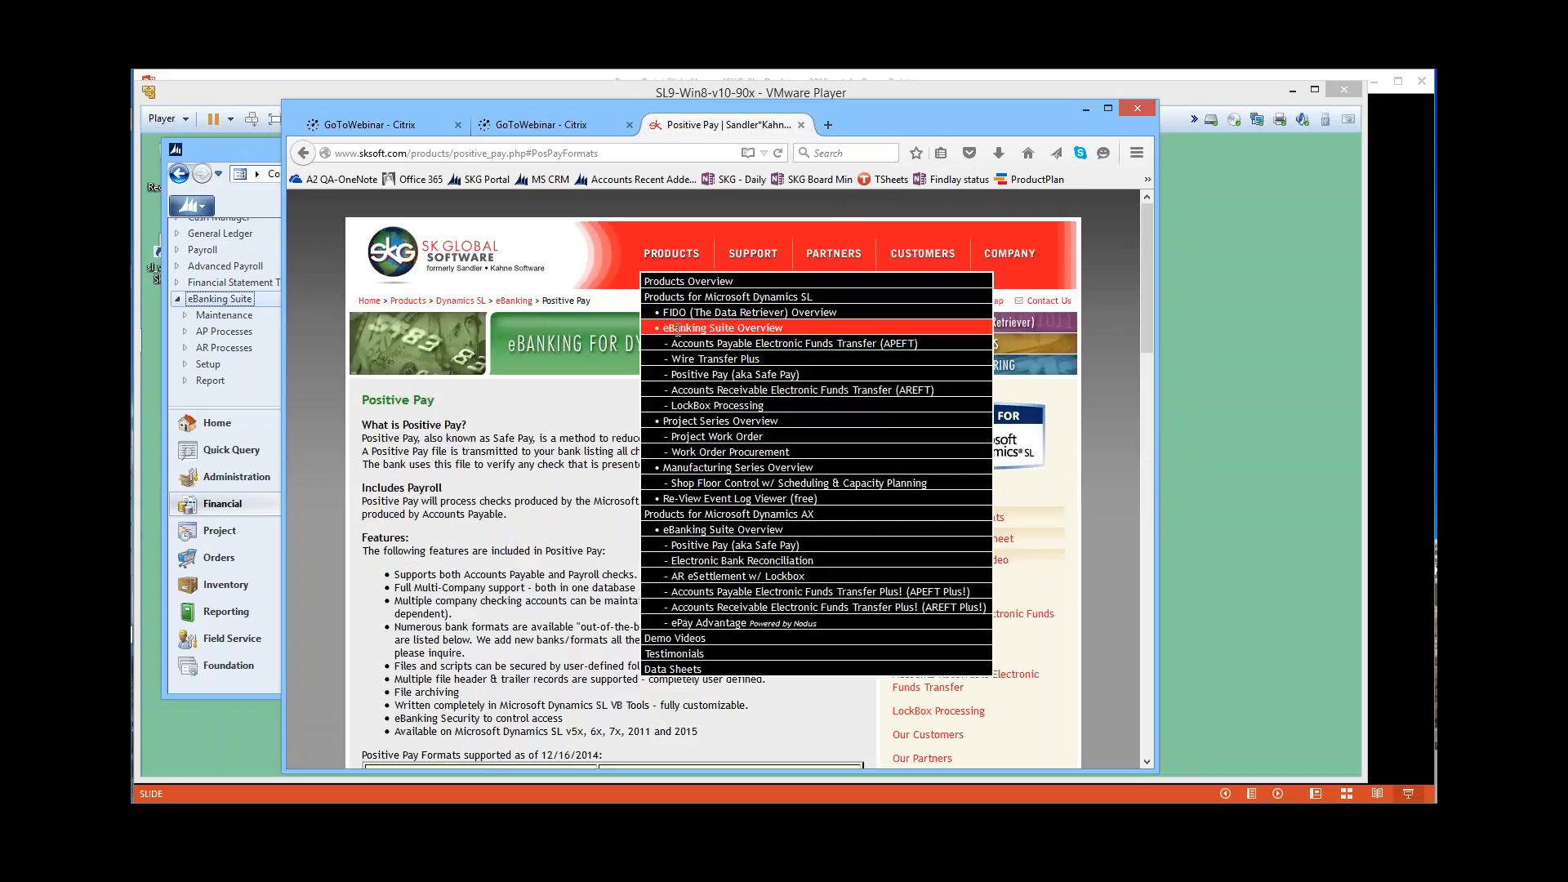